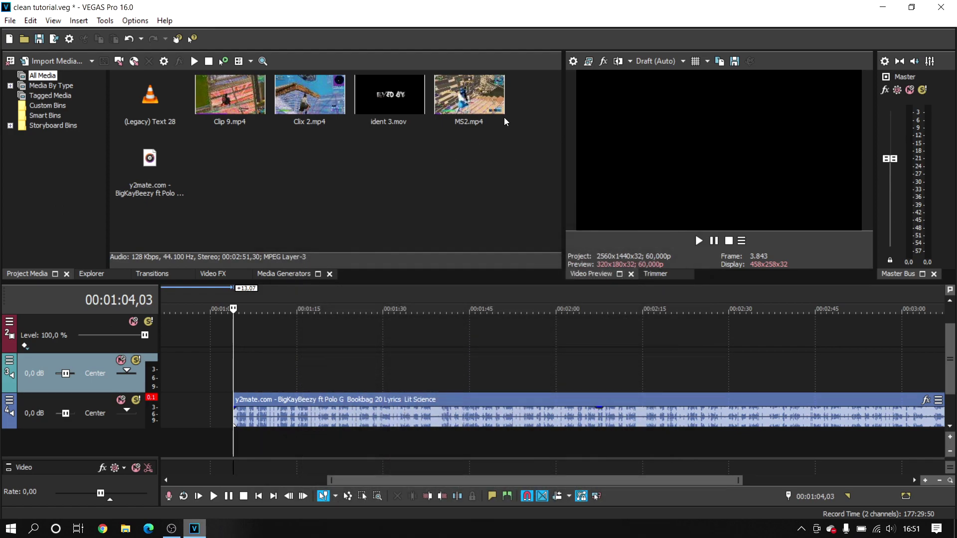
- Review the project properties, including the video, audio, ruler, summary and audio CD settings
click(569, 64)
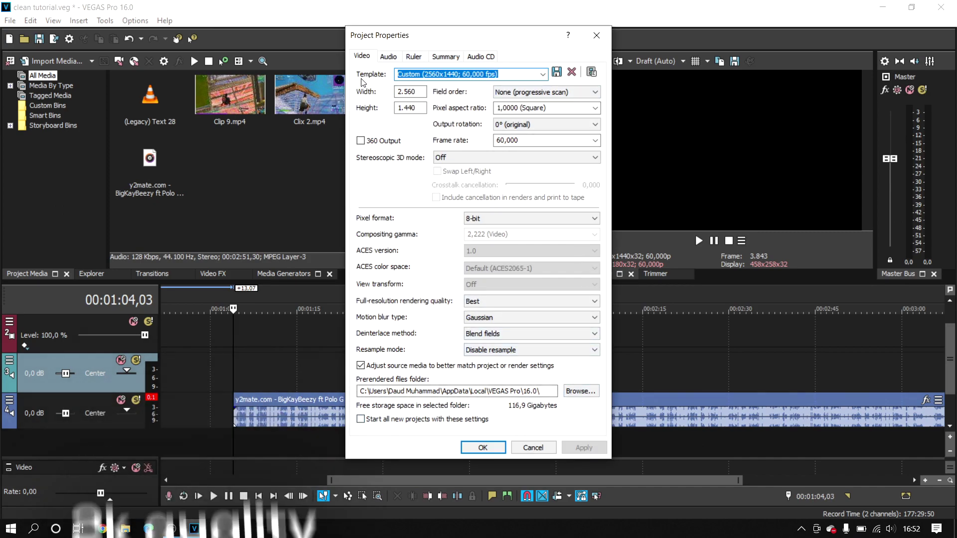
click(387, 57)
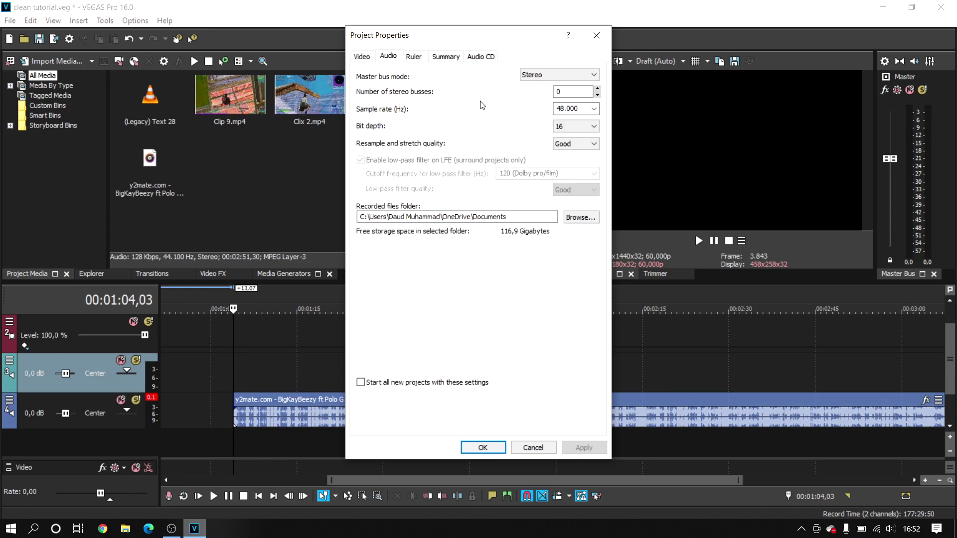
click(415, 57)
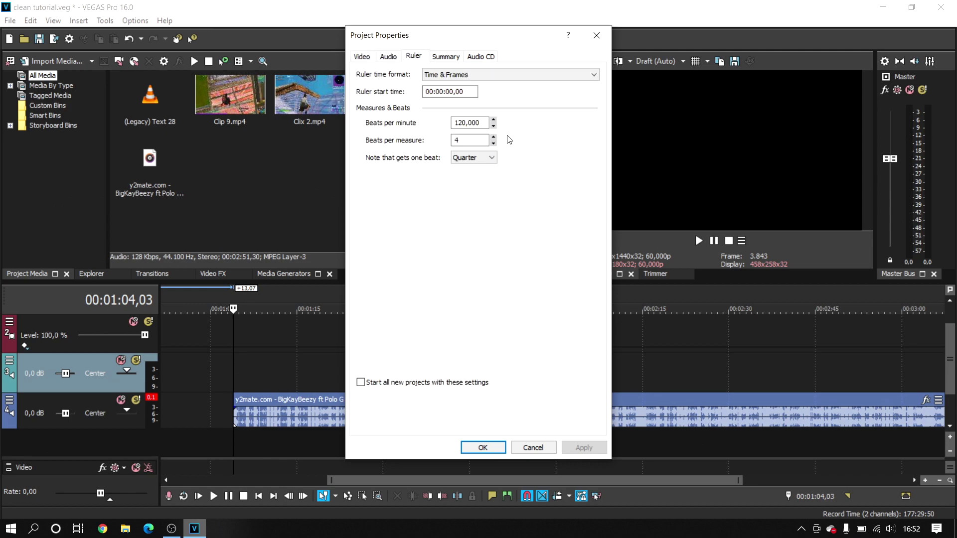
click(445, 57)
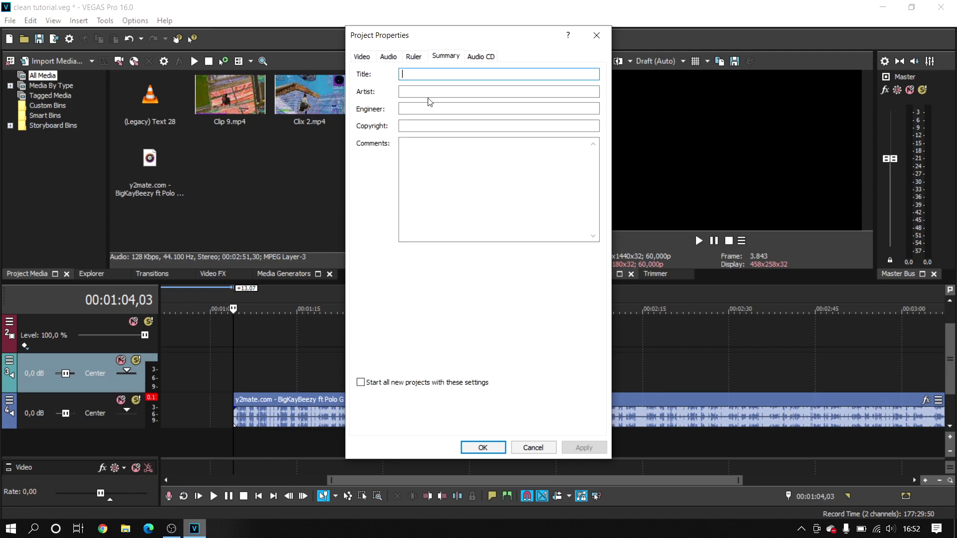
click(475, 56)
click(376, 58)
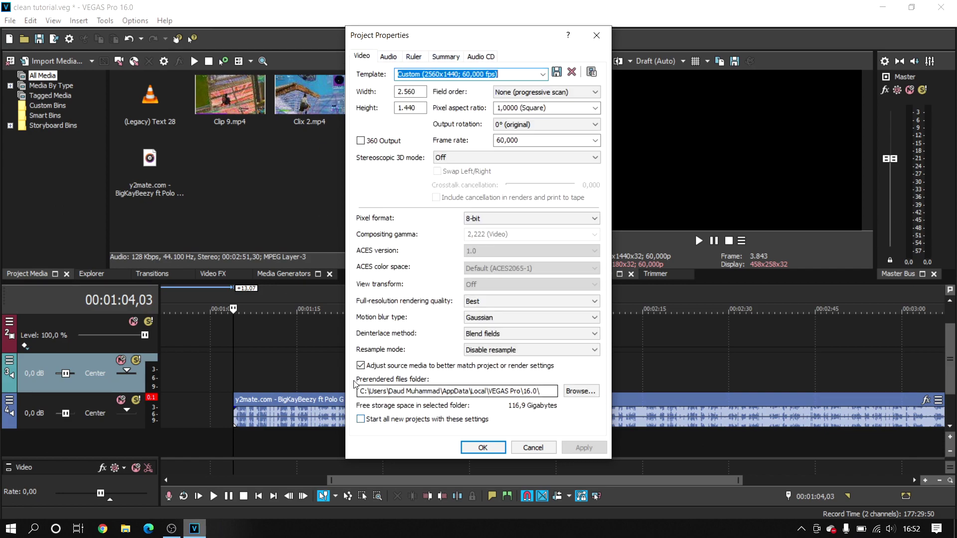
click(482, 447)
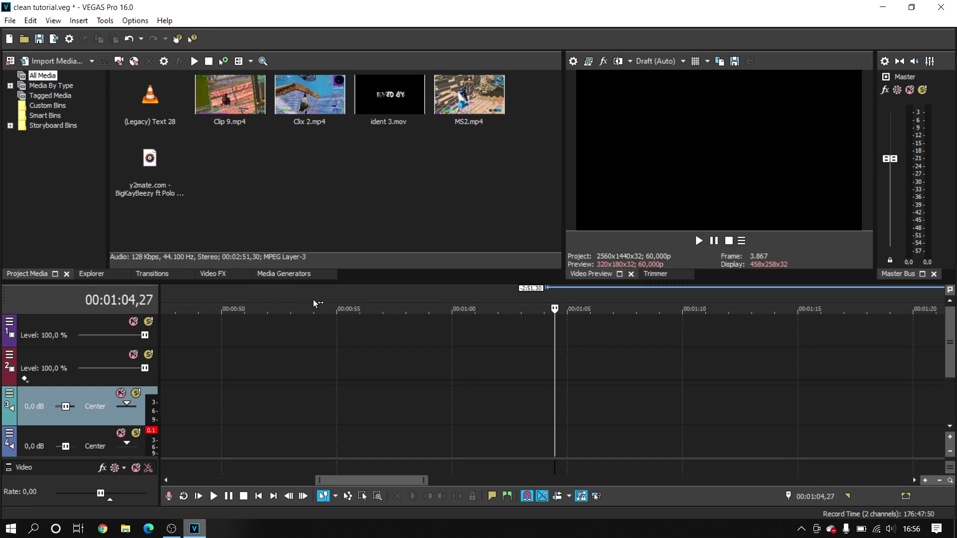
- Place the BigKayBeezy song on audio track 4, starting at about 00:00:59,22
scroll(420, 359, down, 1)
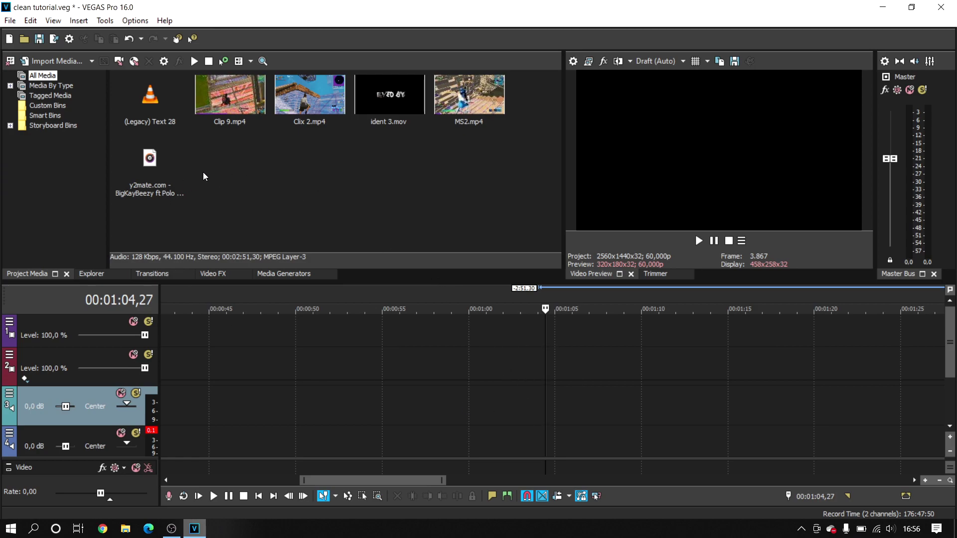
drag(157, 196, 488, 367)
drag(519, 414, 464, 426)
click(456, 371)
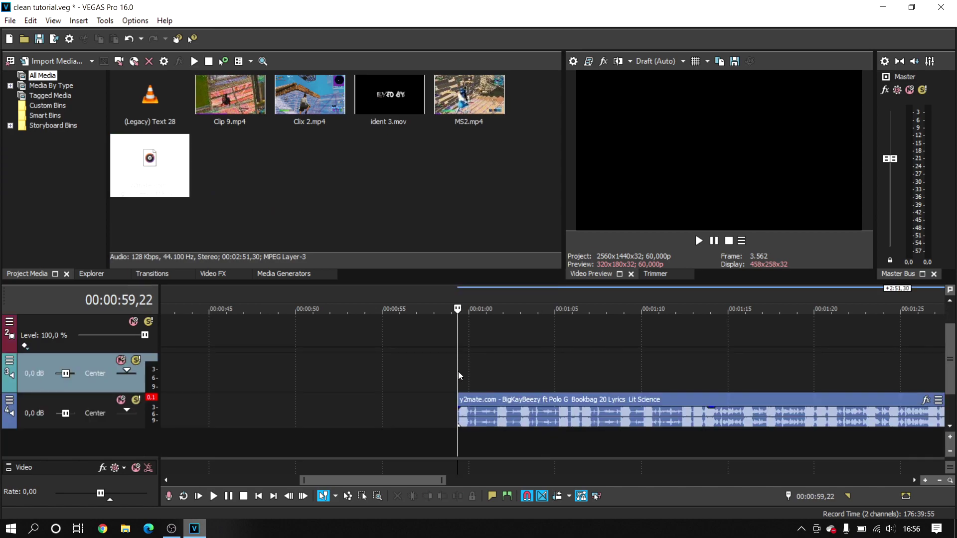
- Play the opening seconds of the song from its start on the timeline, up to about 00:01:05
click(468, 373)
click(542, 378)
click(449, 375)
click(456, 375)
key(space)
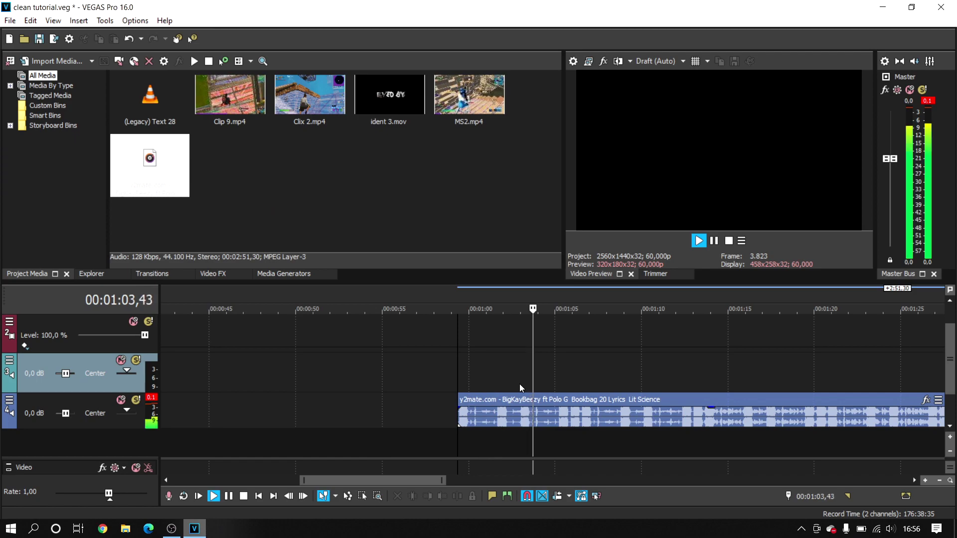
key(space)
click(557, 381)
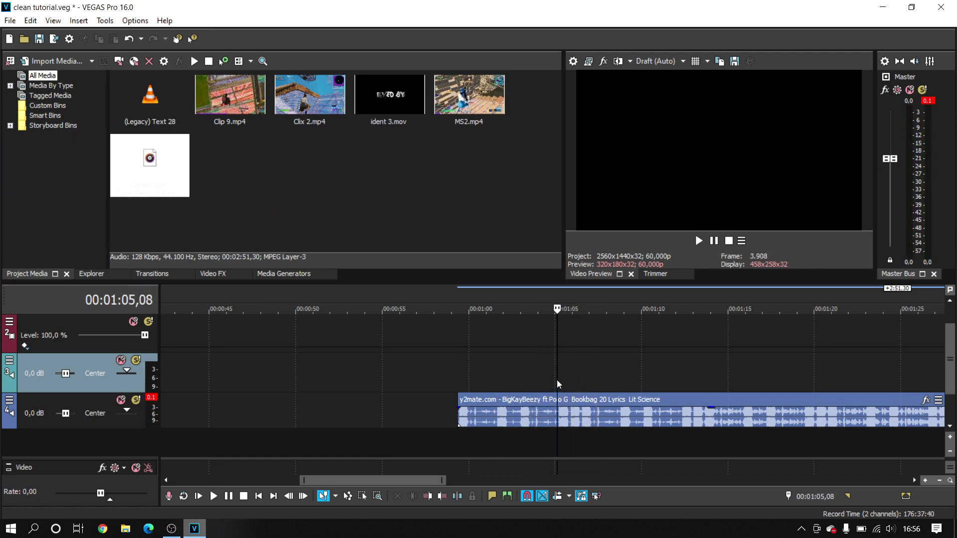
- Examine the waveform for individual beats between about 00:01:01 and 00:01:05
click(486, 375)
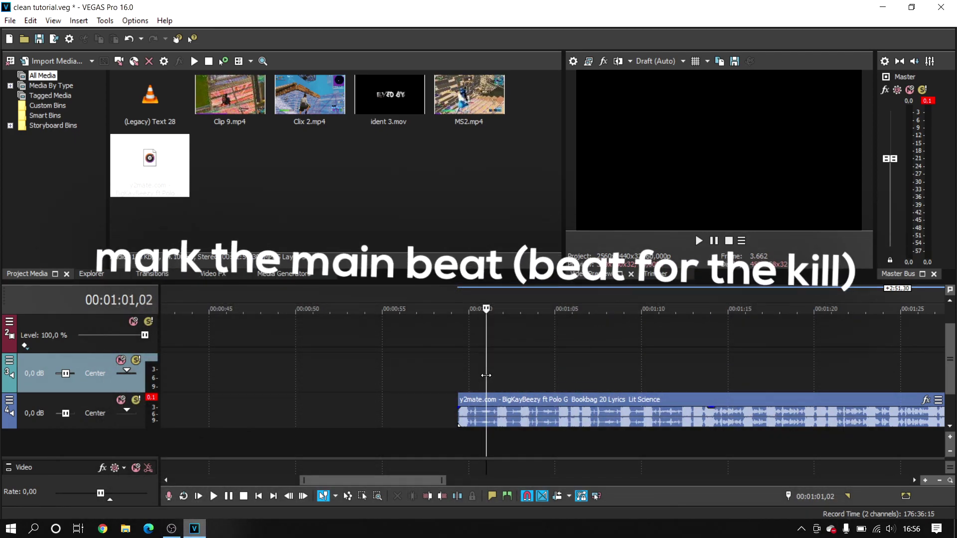
drag(486, 375, 487, 372)
click(498, 373)
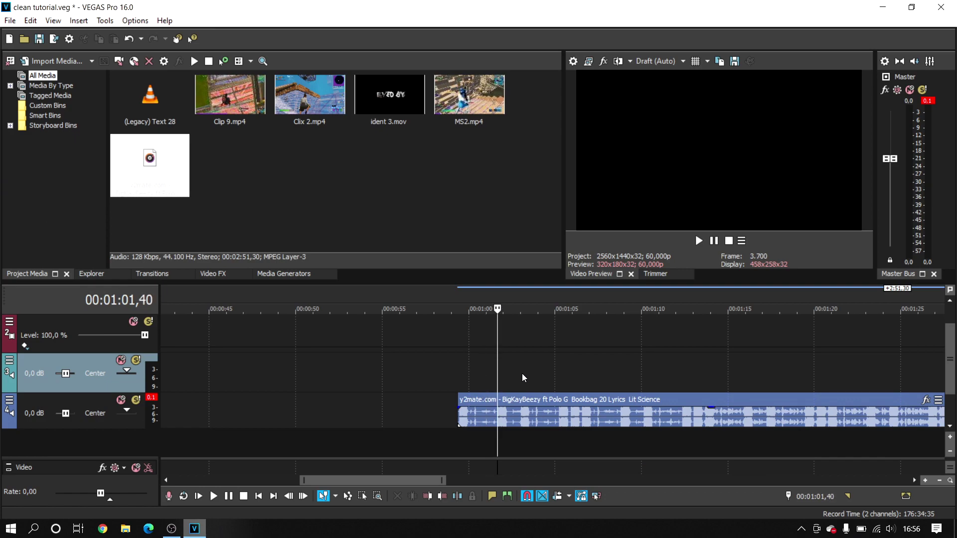
click(515, 377)
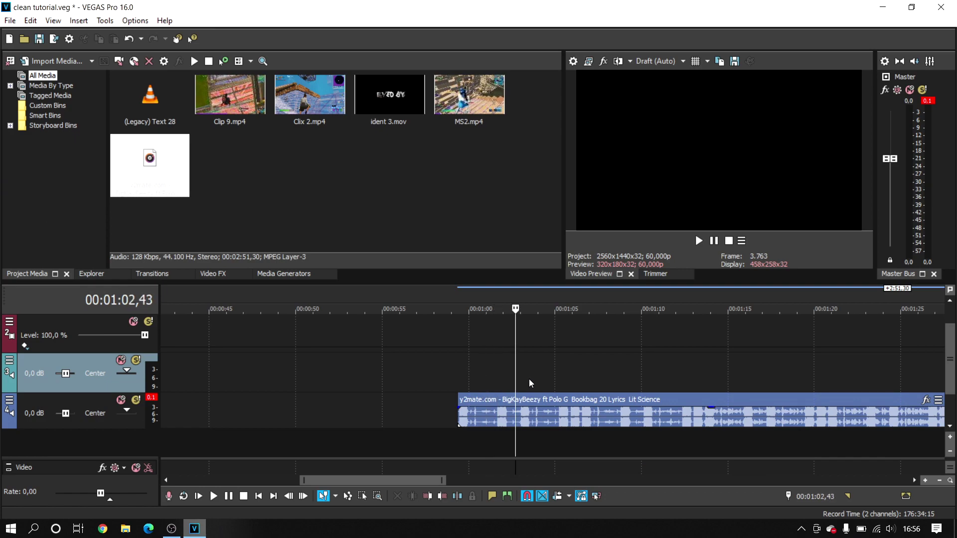
scroll(529, 379, up, 2)
click(558, 377)
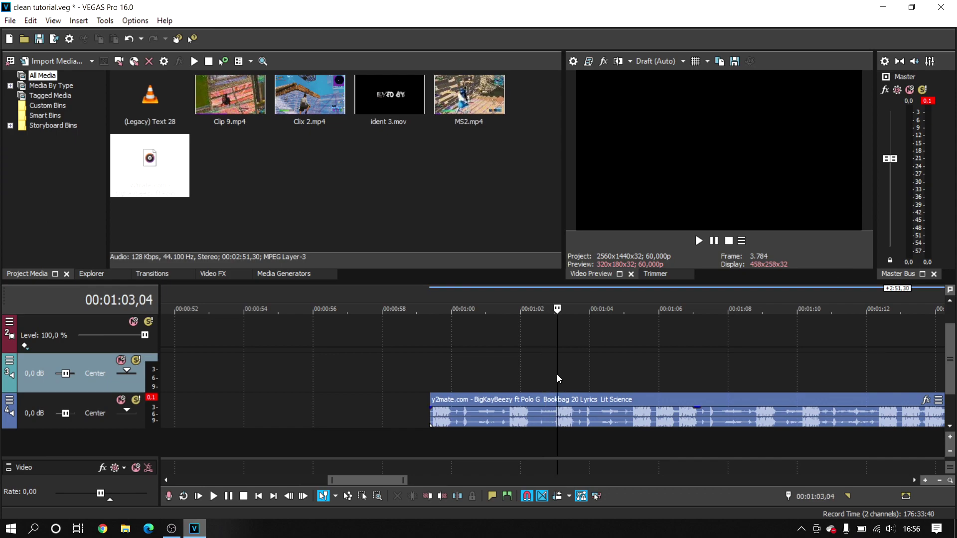
click(555, 375)
click(498, 370)
click(510, 375)
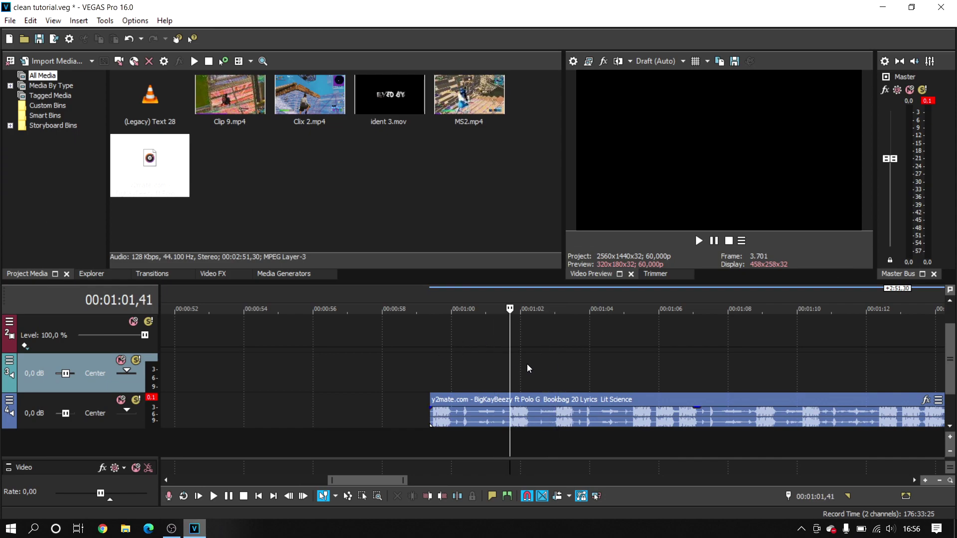
scroll(527, 364, up, 3)
click(536, 373)
scroll(680, 381, down, 4)
click(609, 377)
click(627, 377)
- Play the song from about 00:01:05, skipping ahead to about 00:01:13, to find the main beat
key(space)
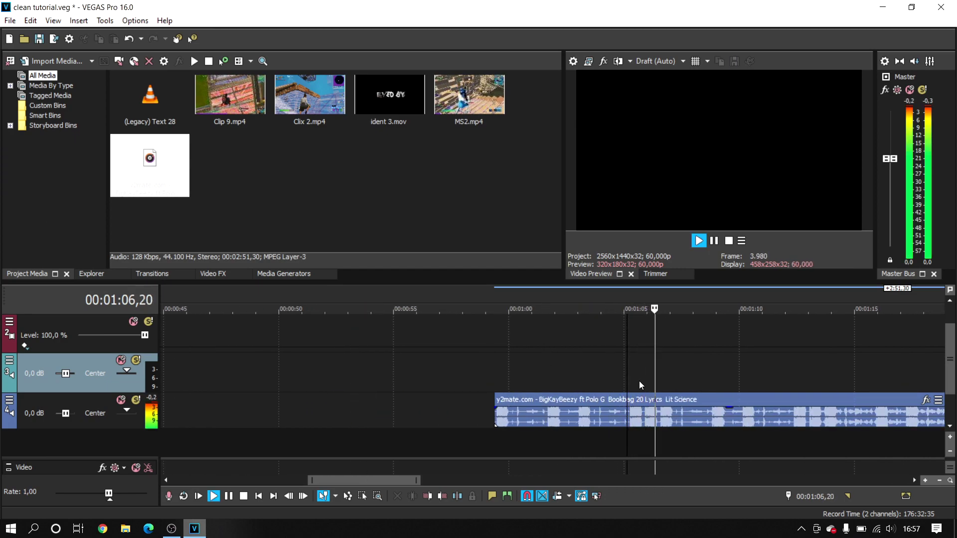
key(Return)
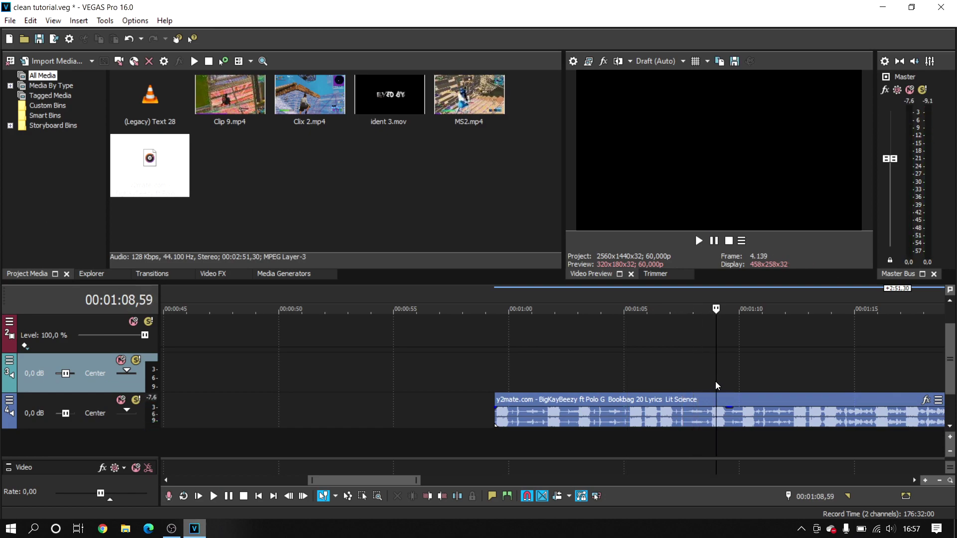
key(space)
click(738, 382)
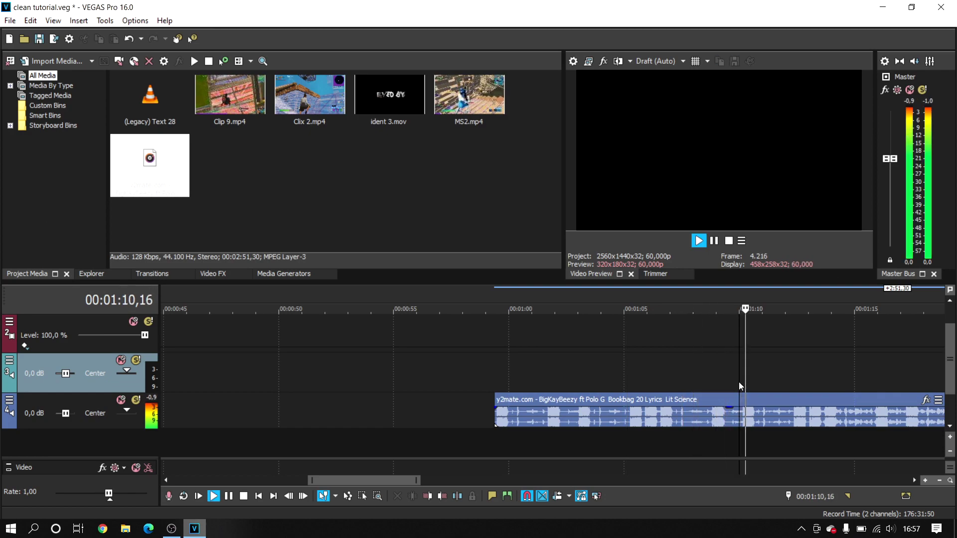
click(780, 382)
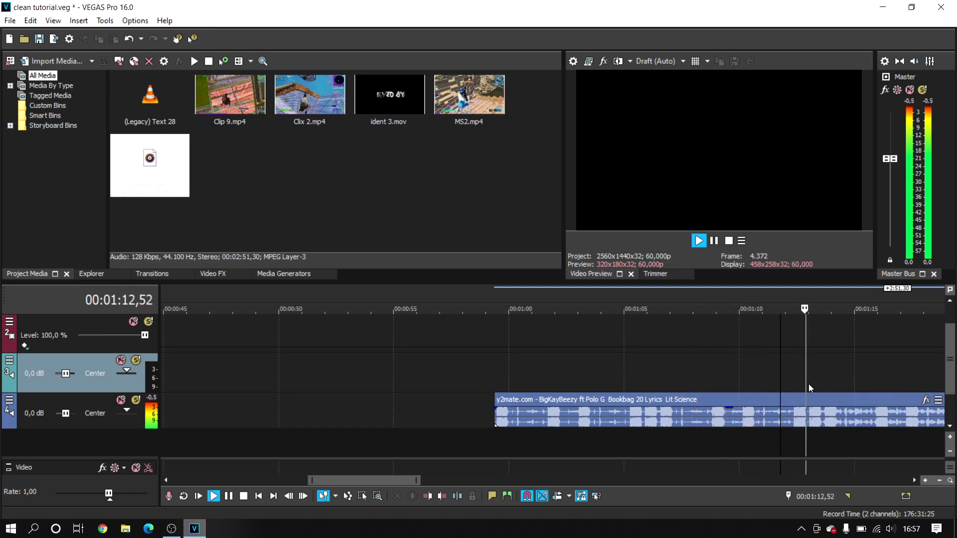
key(Return)
click(822, 384)
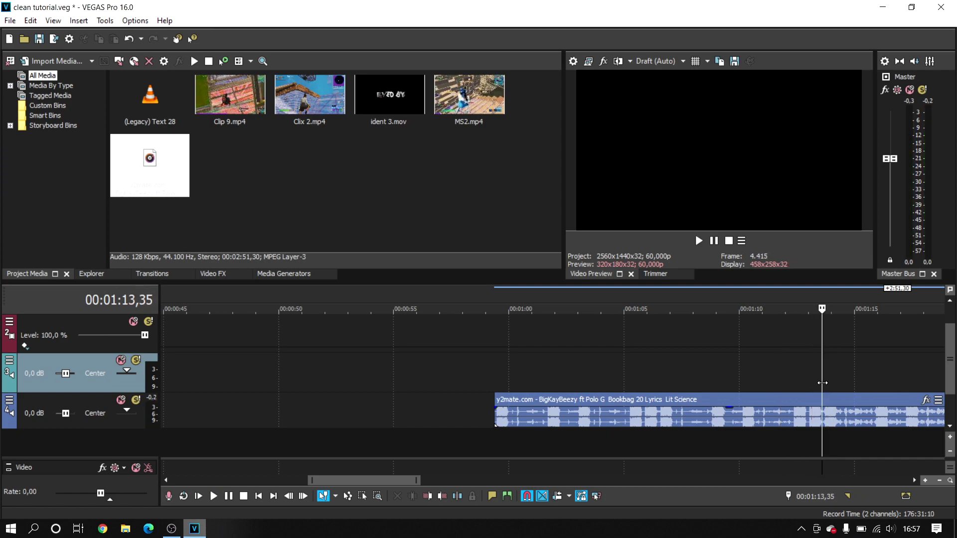
- Examine the waveform around 00:01:13,40 up close and audition the main beat there
scroll(798, 387, down, 3)
click(546, 399)
scroll(467, 362, up, 1)
scroll(467, 370, up, 2)
scroll(467, 370, down, 1)
scroll(509, 374, up, 3)
scroll(535, 374, up, 2)
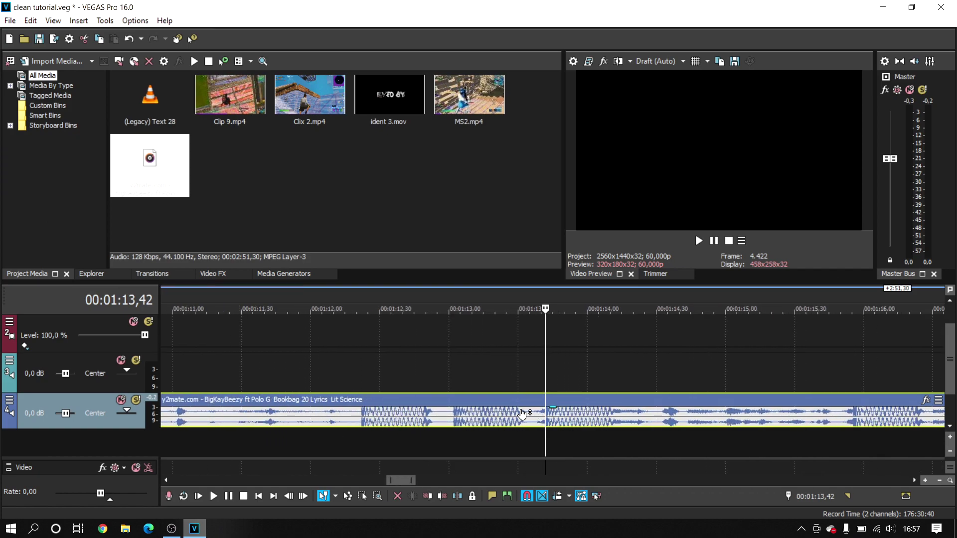
click(534, 399)
click(541, 400)
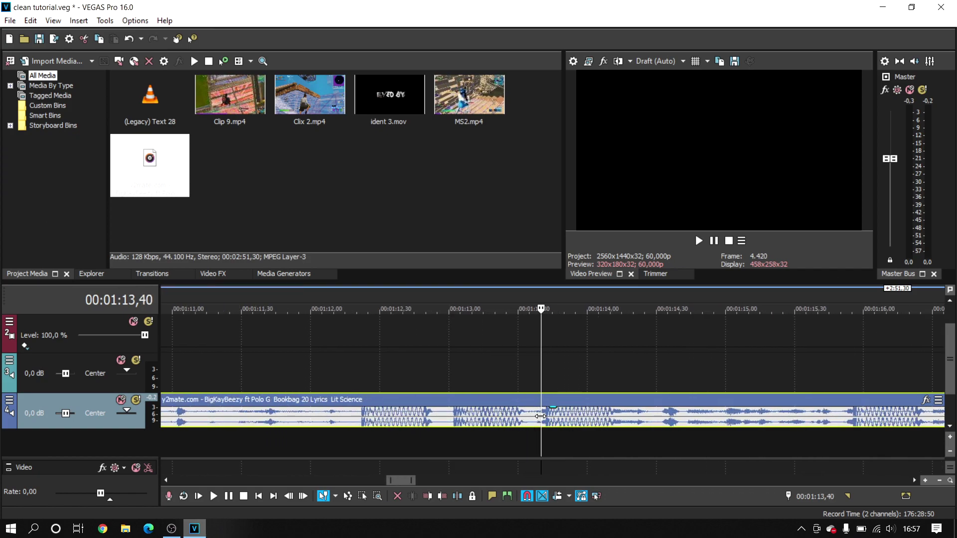
key(space)
key(space)
- Add a timeline marker exactly on the start of the main beat at 00:01:13,42
click(546, 399)
click(543, 399)
click(546, 399)
click(544, 399)
click(547, 399)
scroll(546, 399, up, 4)
scroll(547, 399, down, 3)
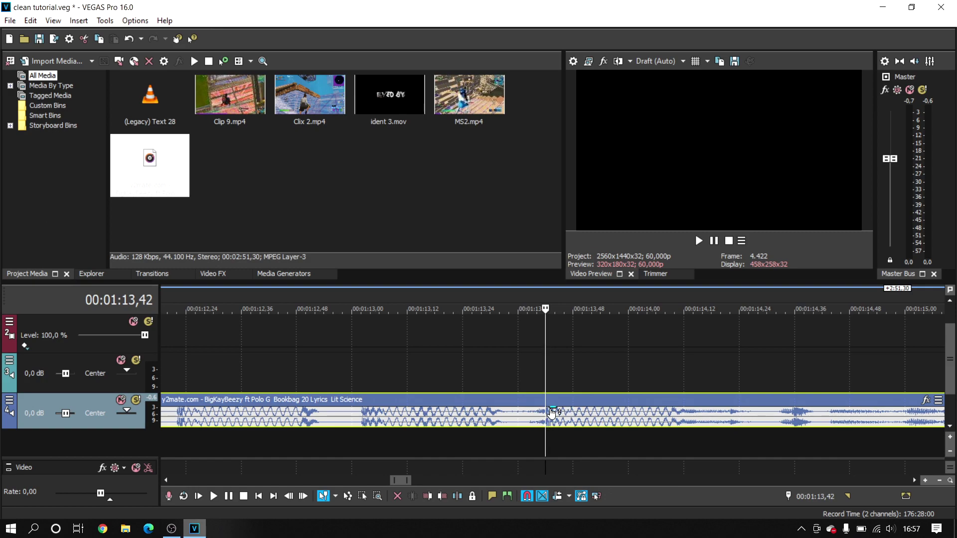
key(m)
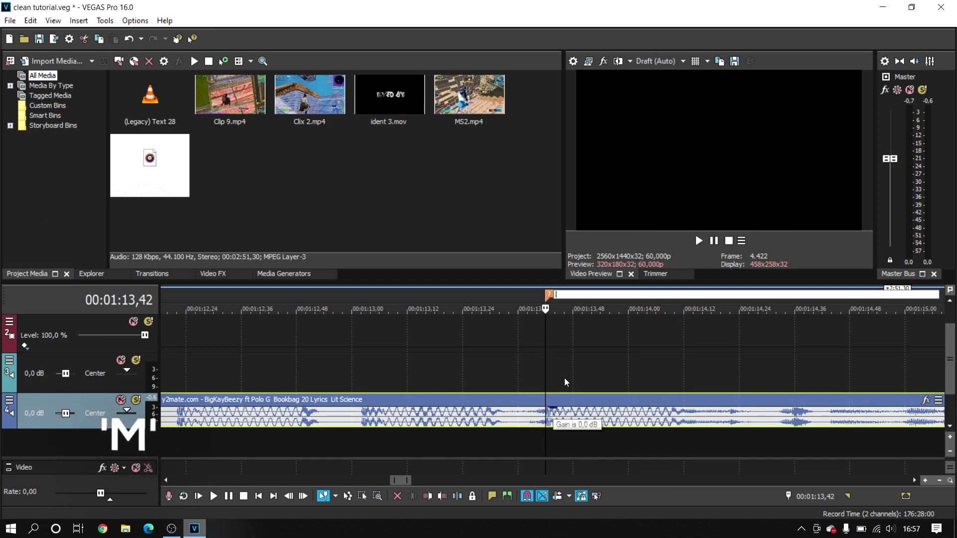
- Check the new marker's alignment with the beat in the song's waveform
click(548, 339)
click(508, 340)
click(419, 349)
scroll(449, 351, down, 4)
click(489, 349)
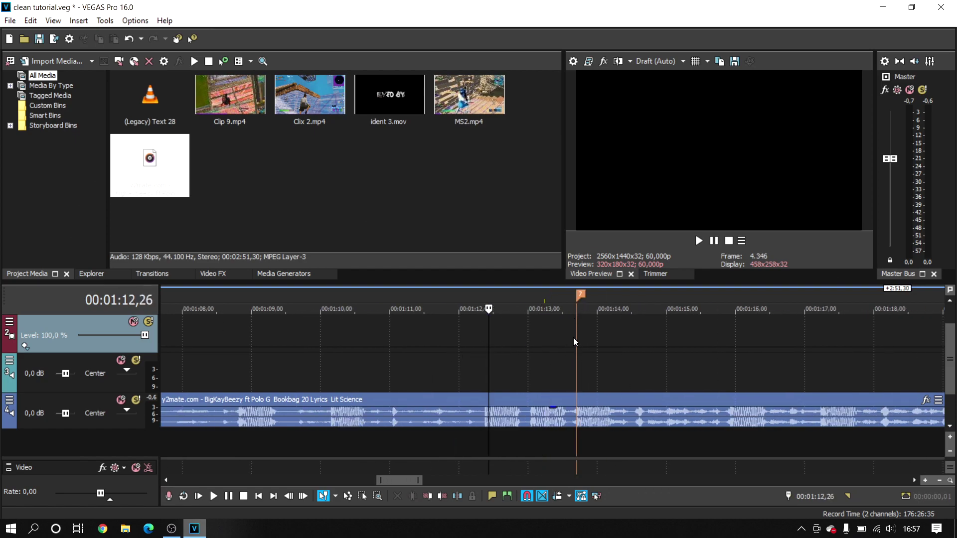
click(575, 329)
scroll(540, 417, up, 4)
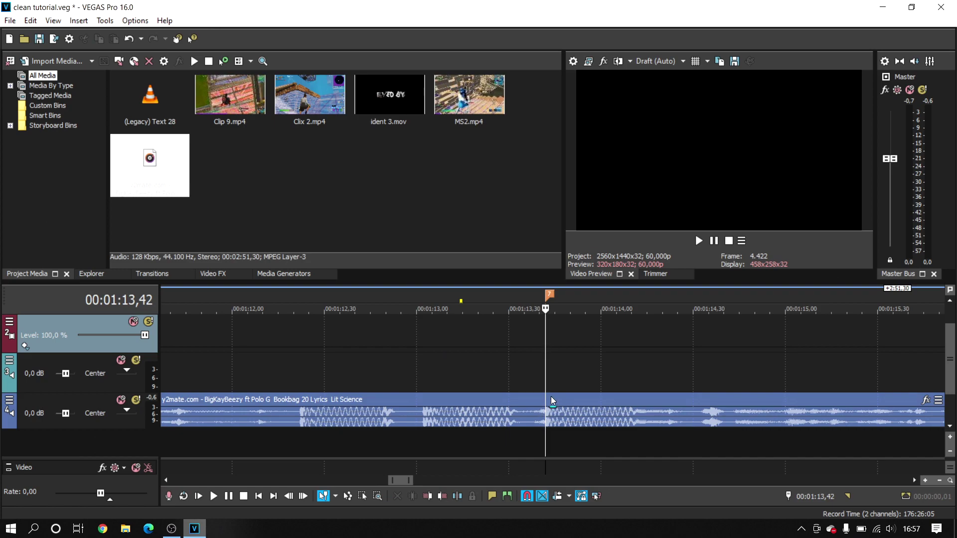
- Play the song from just after the first marker to find the next main beat
scroll(552, 398, down, 4)
click(560, 372)
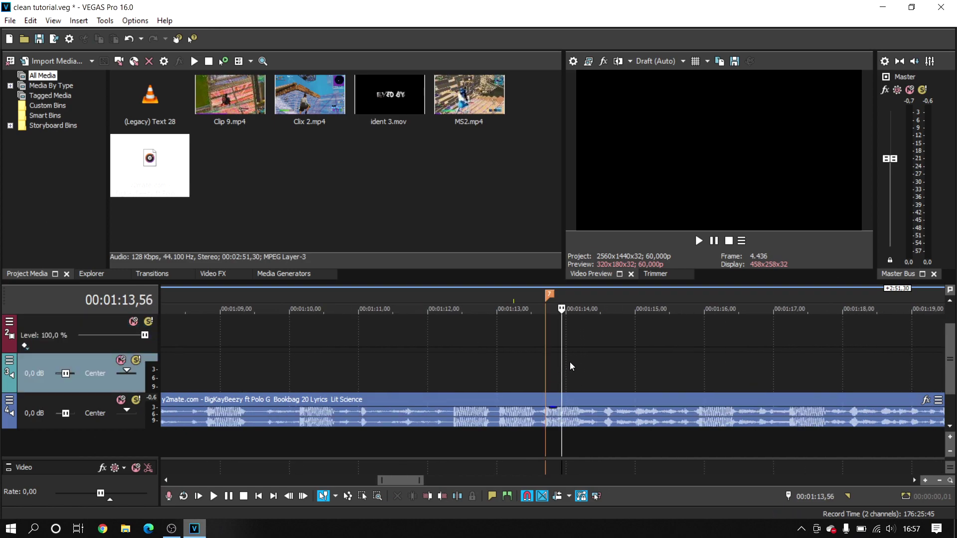
click(570, 361)
key(space)
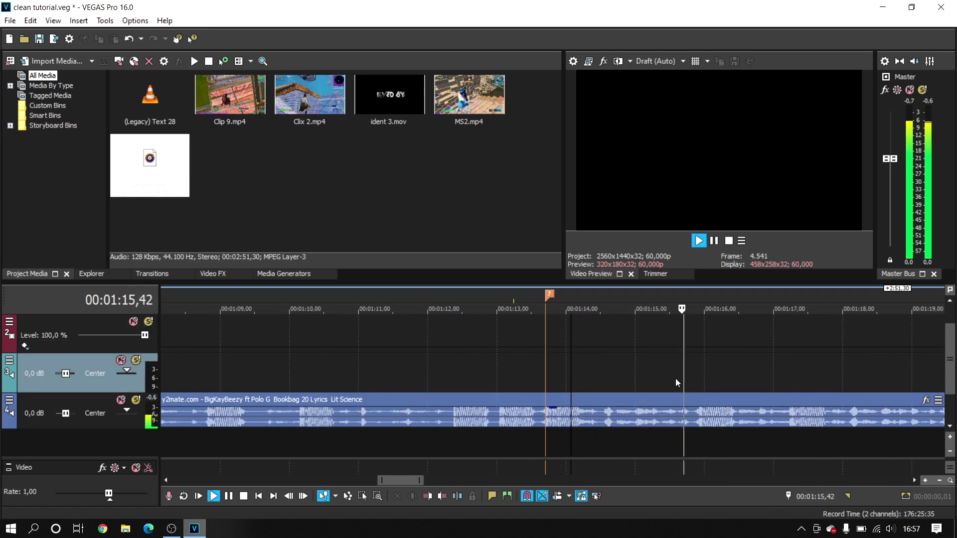
scroll(767, 382, down, 3)
key(space)
click(557, 378)
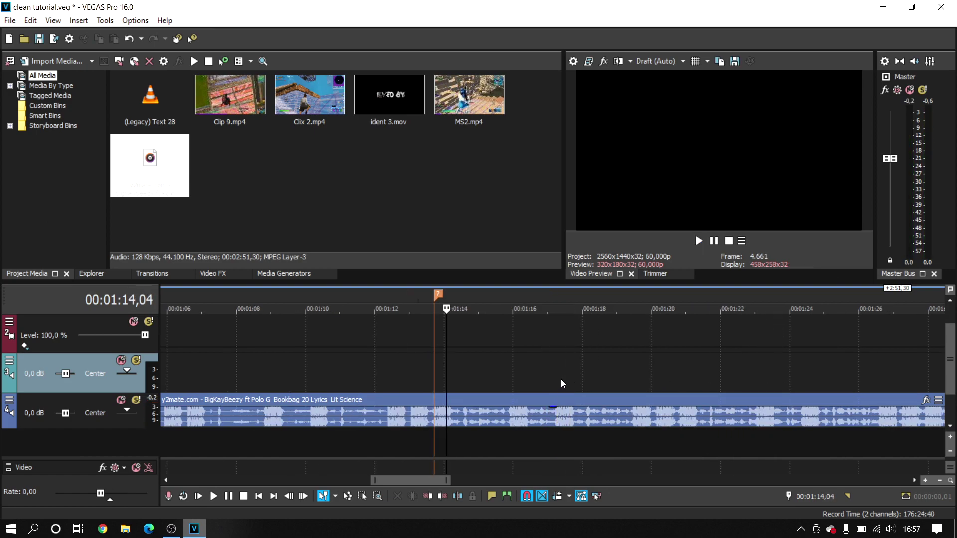
- Add a second timeline marker on the beat at 00:01:17,14 after auditioning it
scroll(554, 378, up, 4)
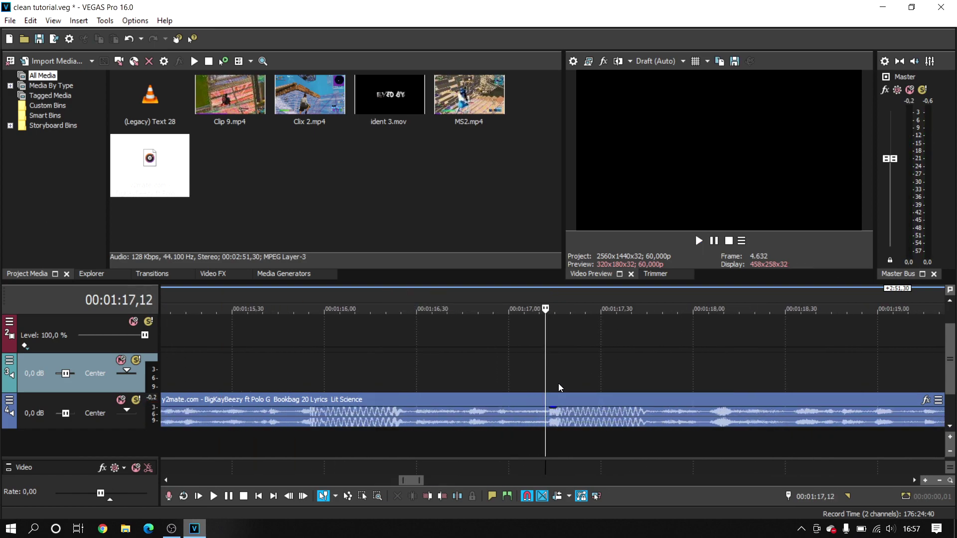
key(space)
key(space)
click(552, 381)
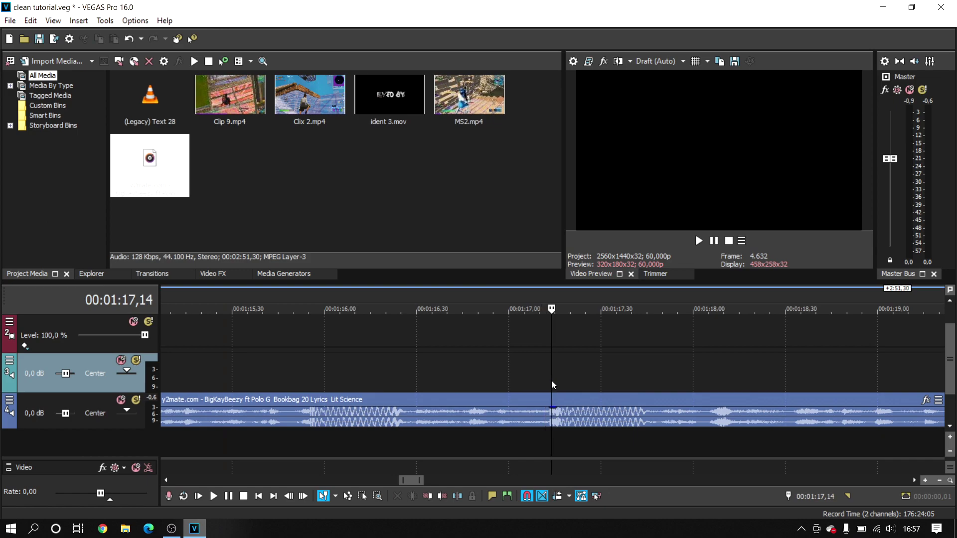
scroll(549, 380, up, 3)
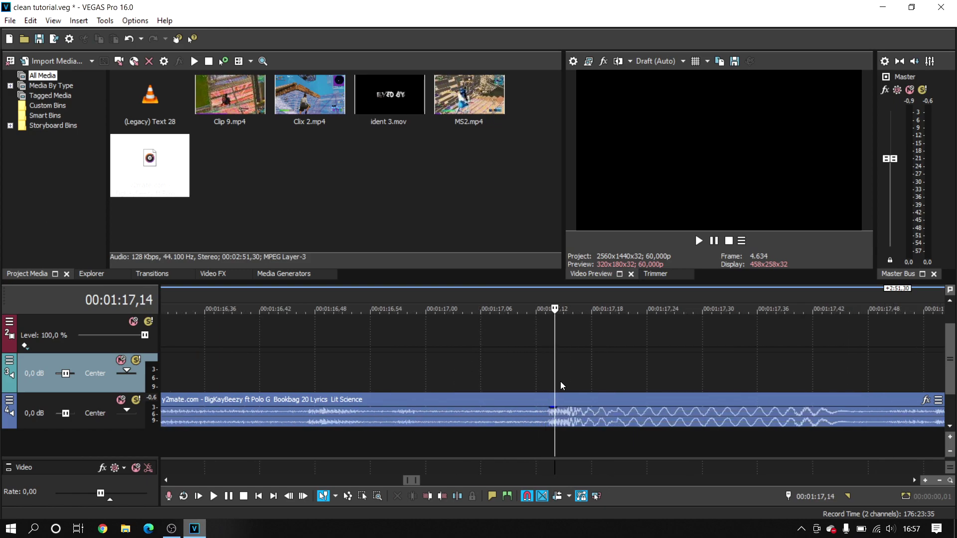
key(m)
- Play the song past the second main-beat marker and add a third timeline marker on the main beat at 00:01:20,49
click(548, 339)
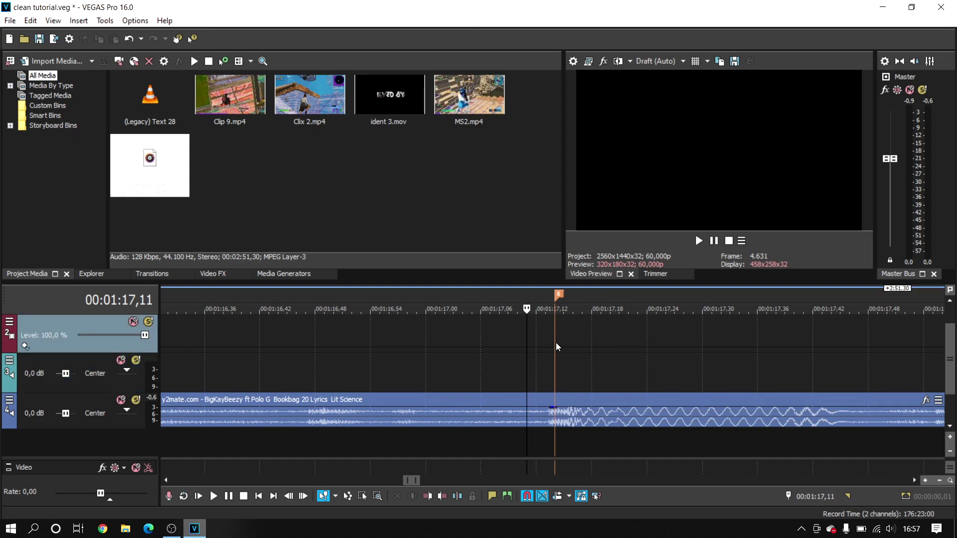
key(space)
scroll(615, 350, down, 3)
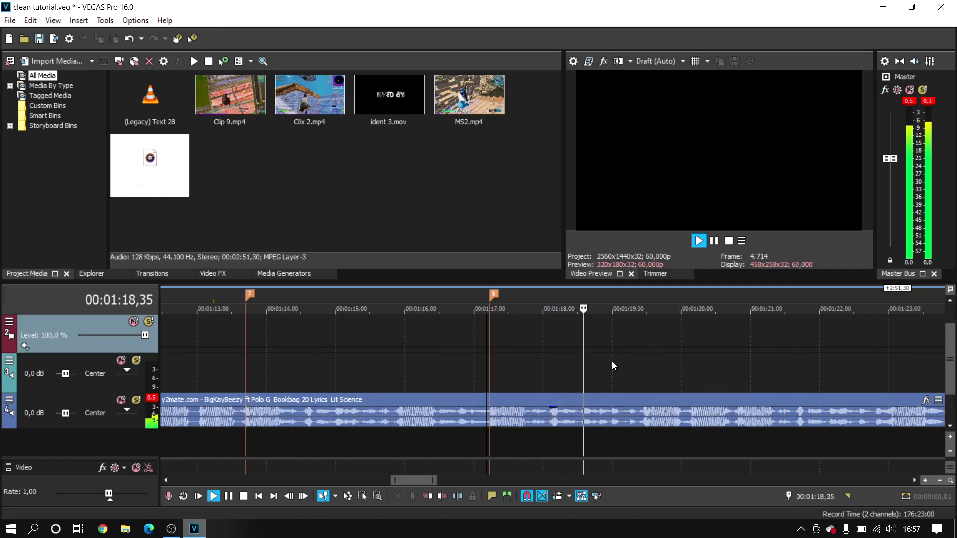
click(737, 369)
scroll(737, 370, up, 3)
scroll(737, 369, up, 3)
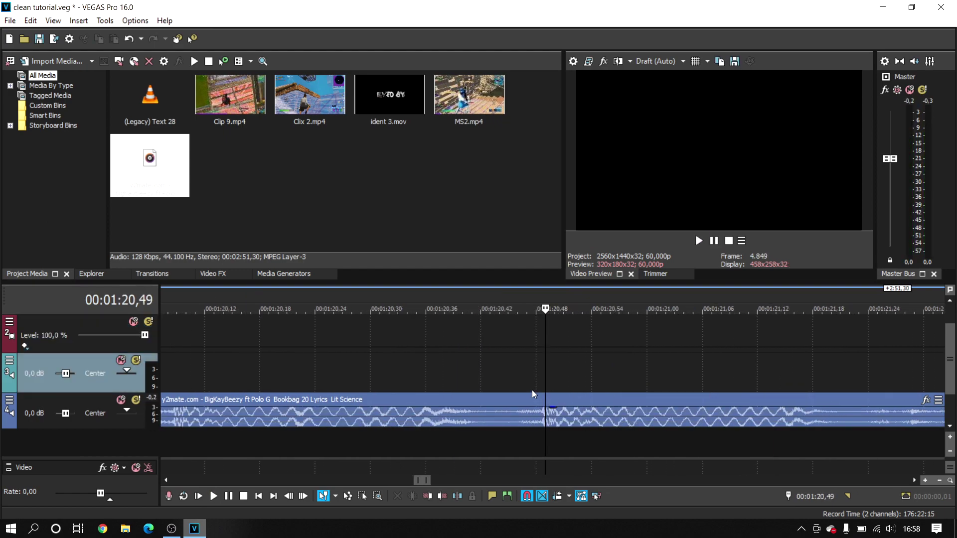
triple_click(544, 381)
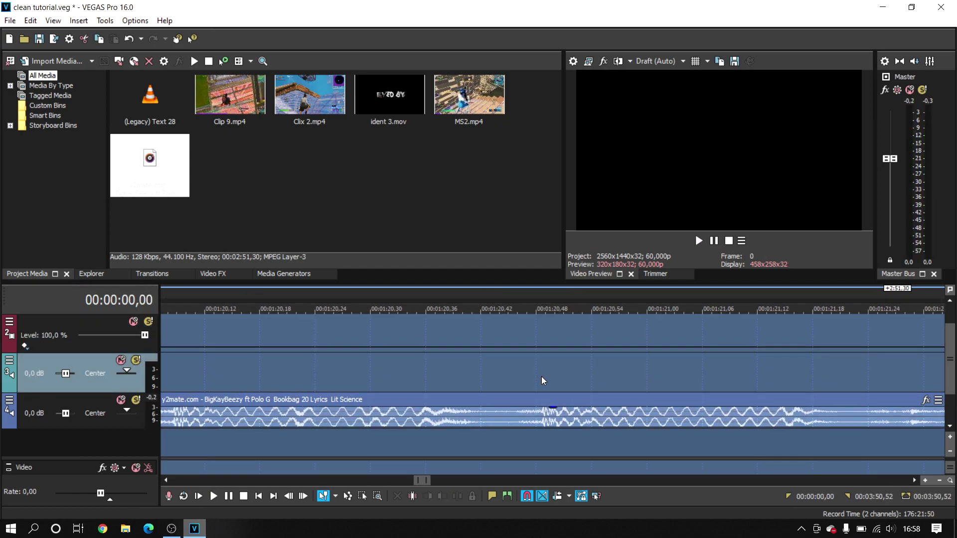
click(542, 377)
scroll(542, 380, up, 2)
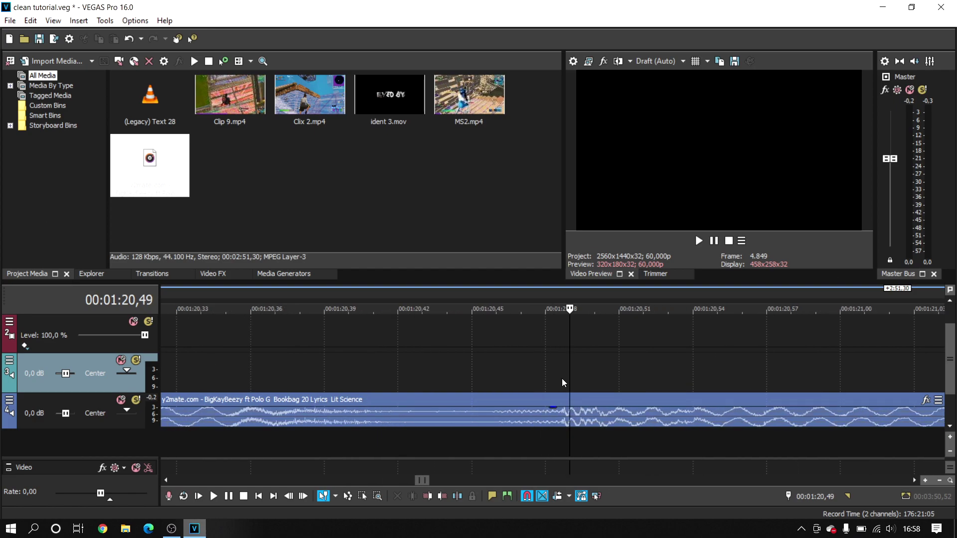
scroll(562, 383, down, 5)
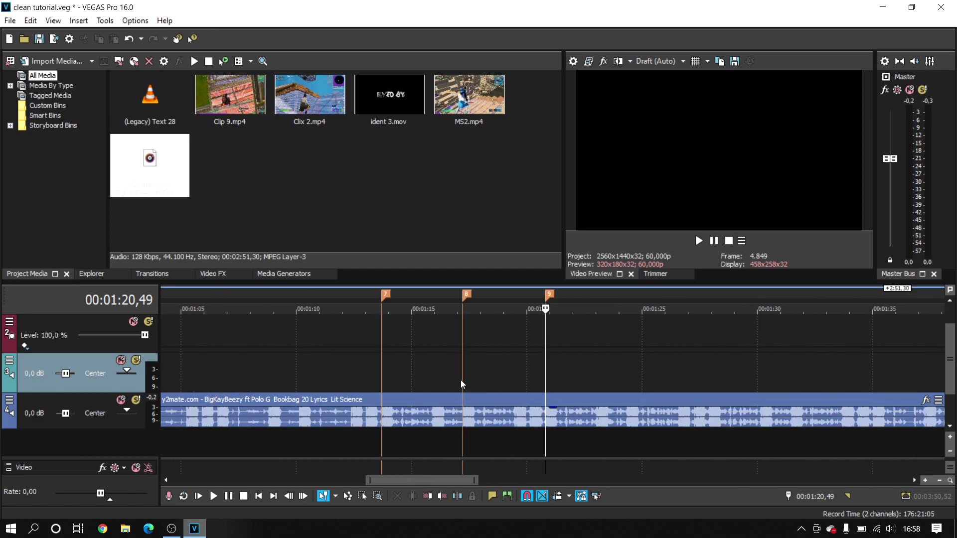
- Step through the three main-beat markers and examine the part of the song before the first one
click(348, 326)
click(382, 344)
click(463, 332)
click(539, 334)
click(347, 342)
scroll(464, 362, up, 3)
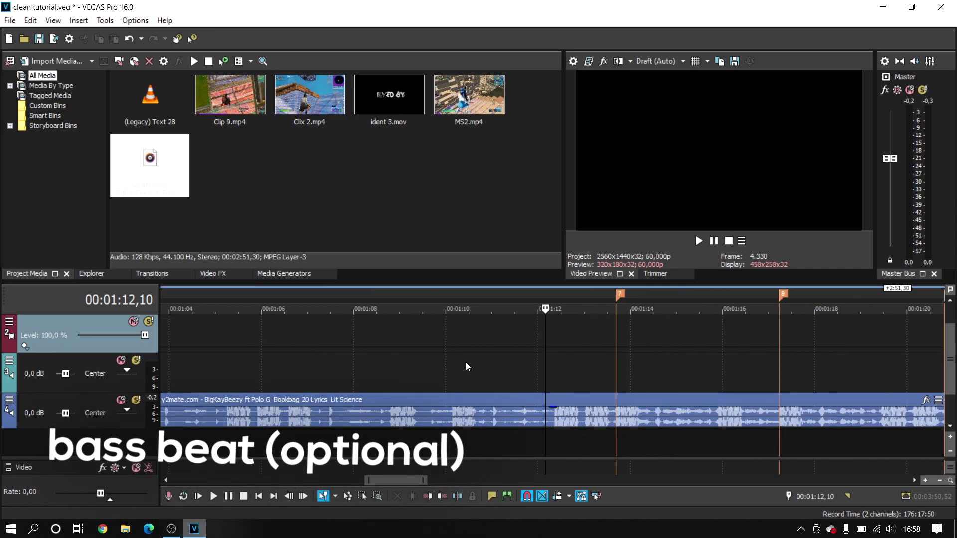
scroll(466, 362, down, 3)
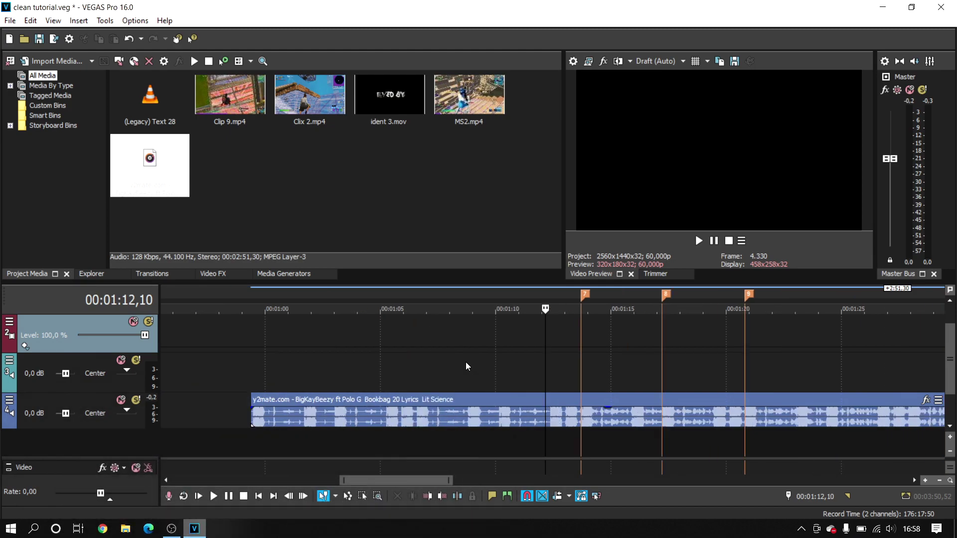
- Audition the song around 00:01:08, before the first main-beat marker, to find the bass beats
click(444, 378)
key(space)
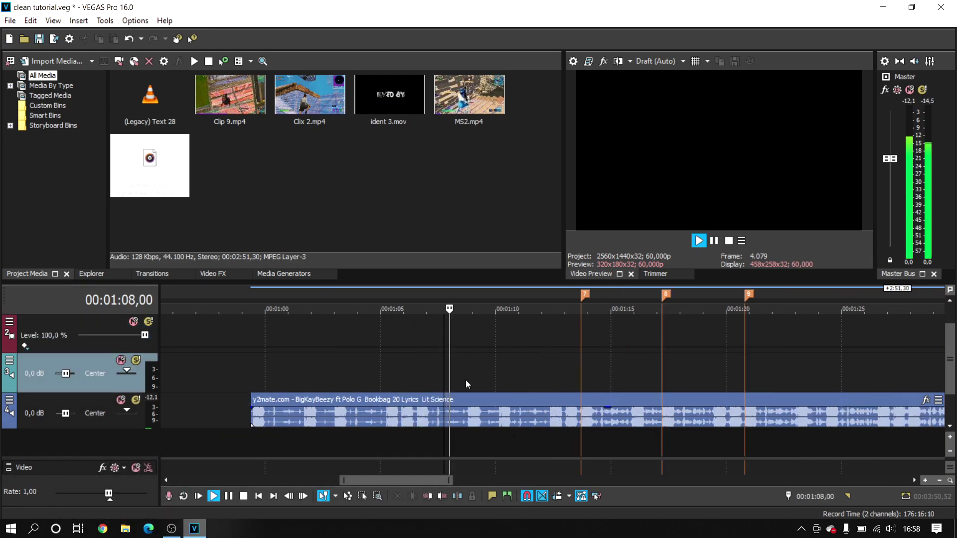
key(space)
click(466, 382)
key(space)
key(space)
click(455, 378)
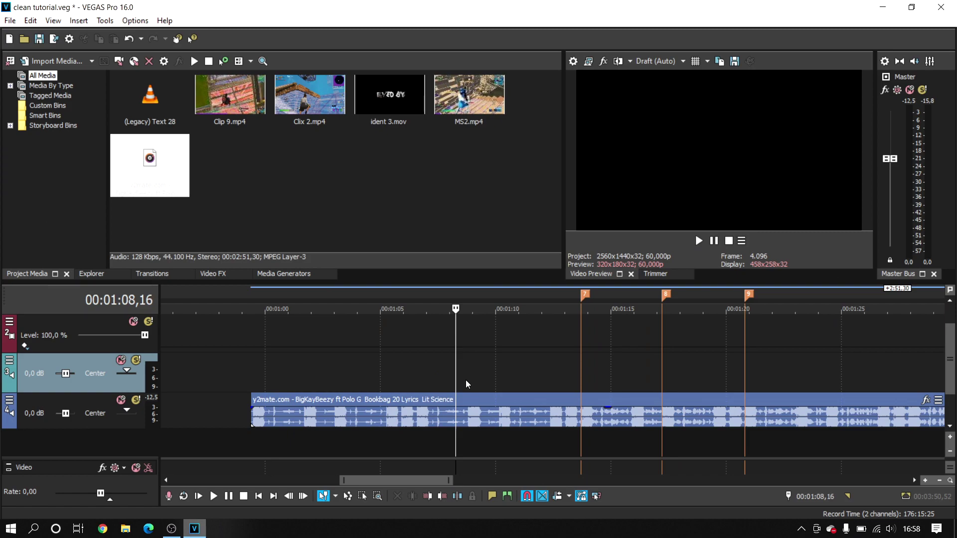
- Play the song from just before 00:01:08 and add seven markers live on the bass beats between the main beats up to 00:01:20
click(439, 385)
key(space)
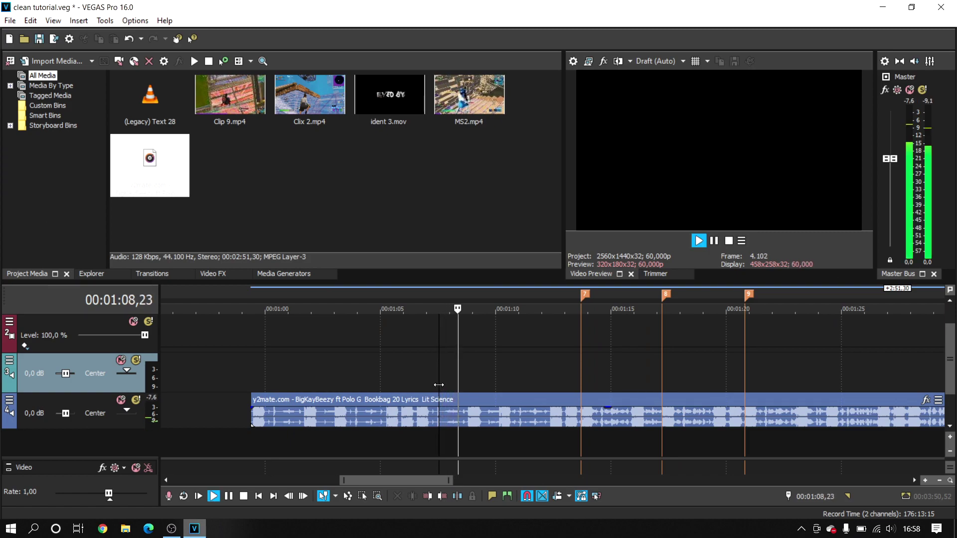
key(m)
key(m)
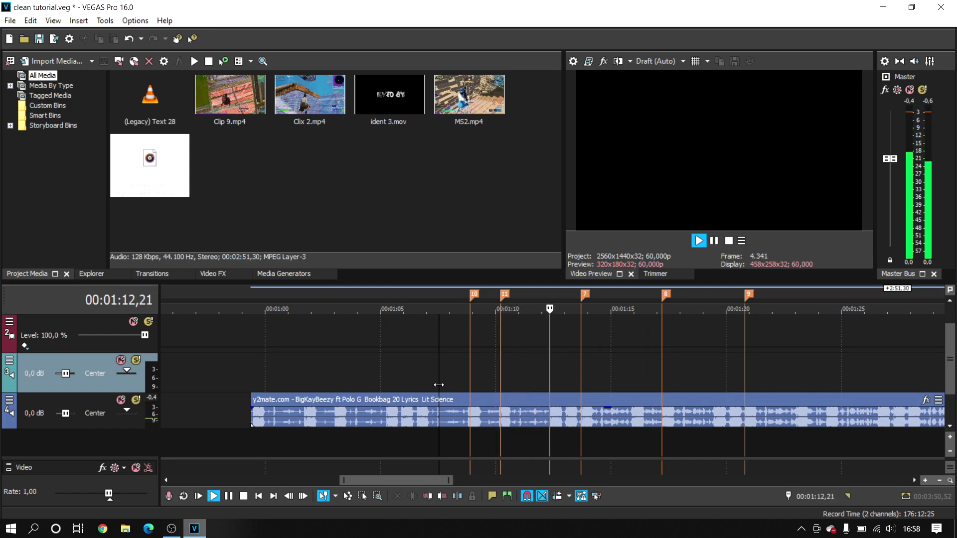
key(m)
key(m)
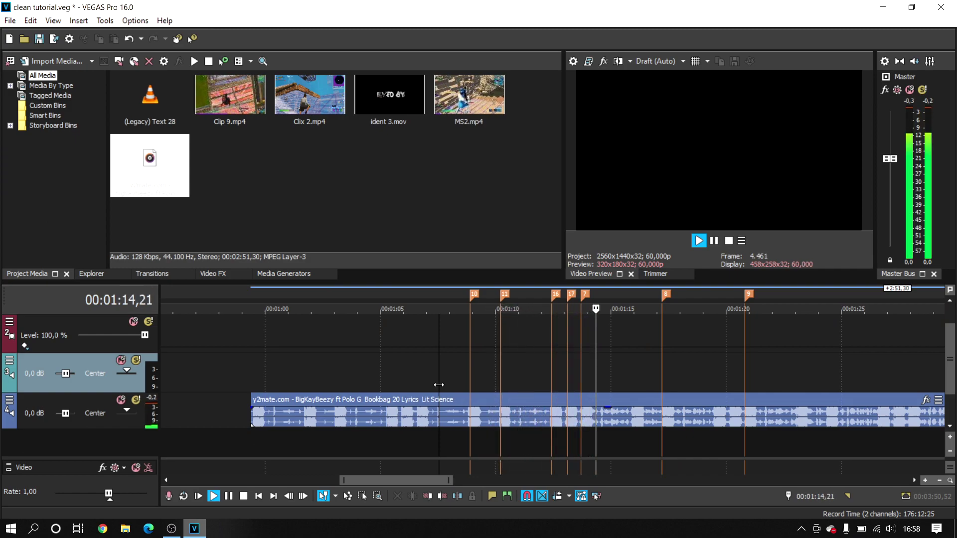
key(m)
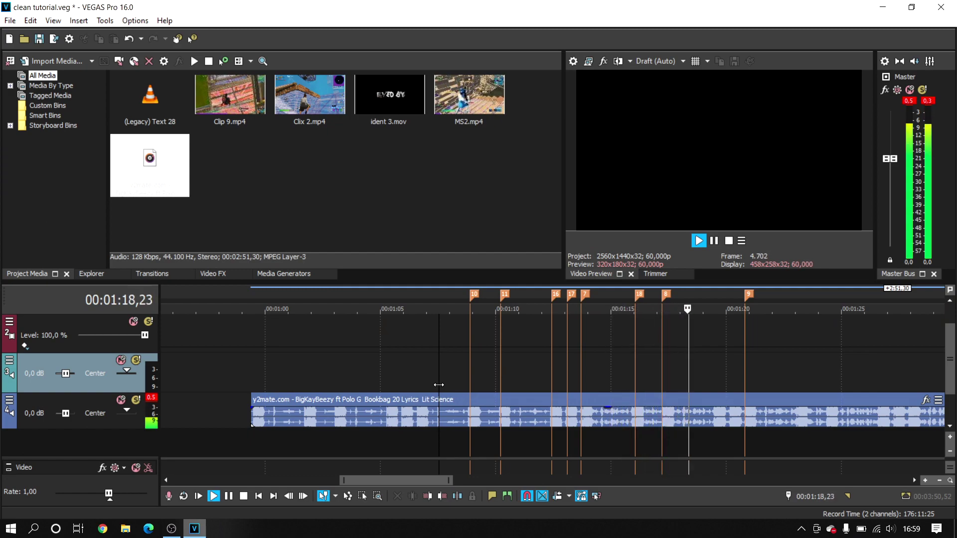
key(m)
key(m)
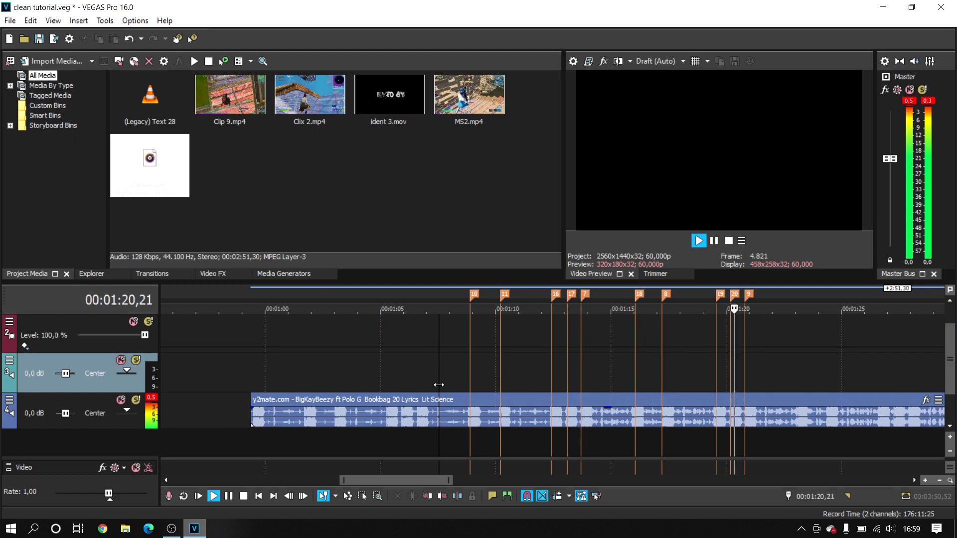
key(space)
- Play the song from the first bass marker at 00:01:08,54 to check the bass markers against the beats
click(474, 364)
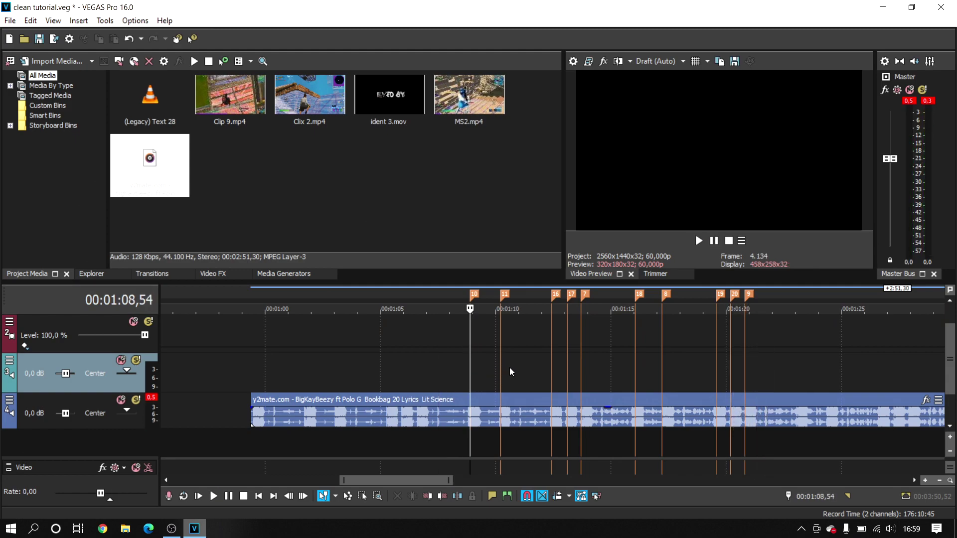
scroll(521, 372, up, 4)
key(space)
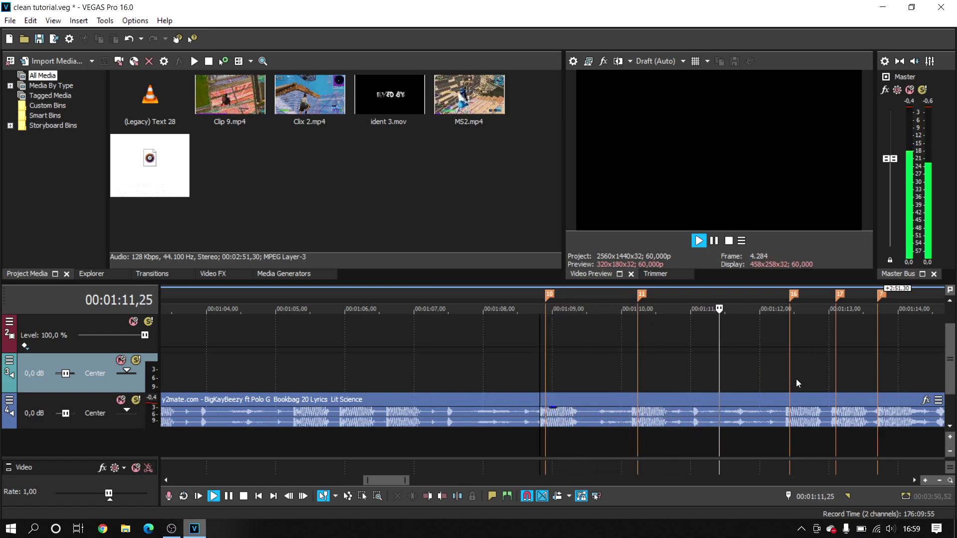
click(876, 370)
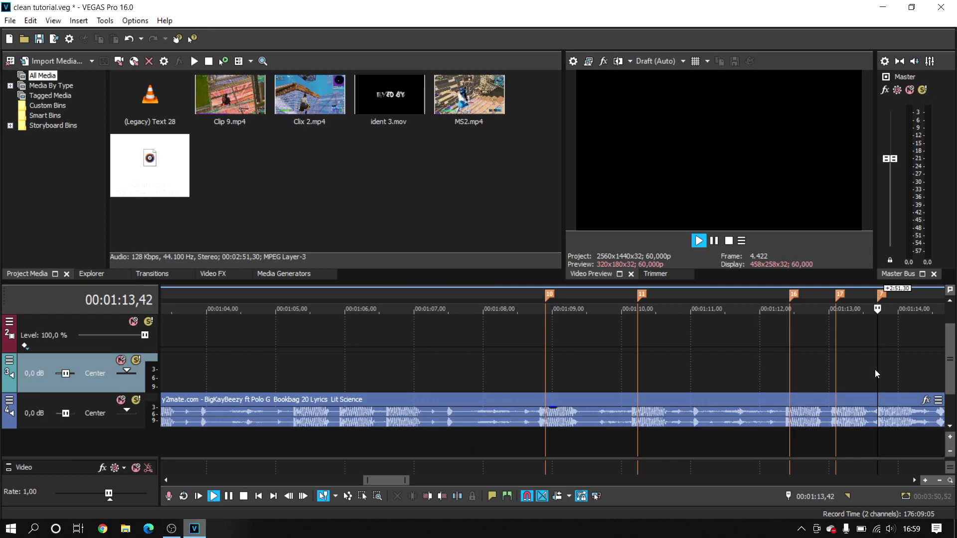
key(space)
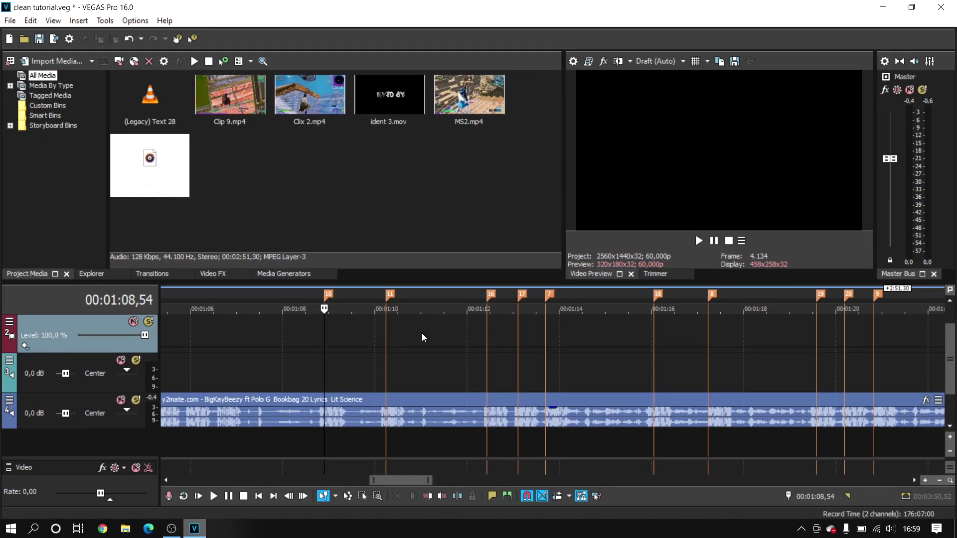
- Audition the marker at 00:01:13,42 and label it "main"
scroll(444, 334, down, 3)
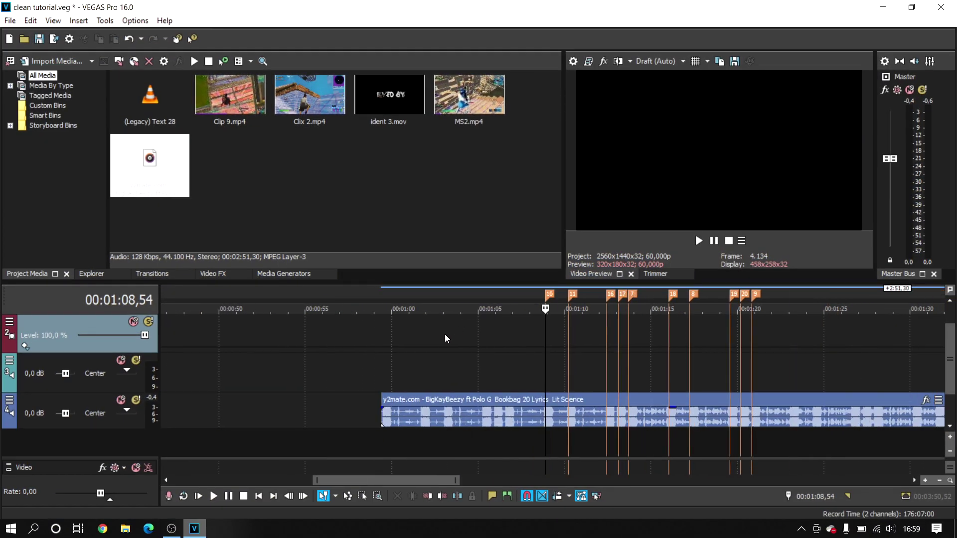
click(629, 334)
scroll(622, 327, up, 4)
key(space)
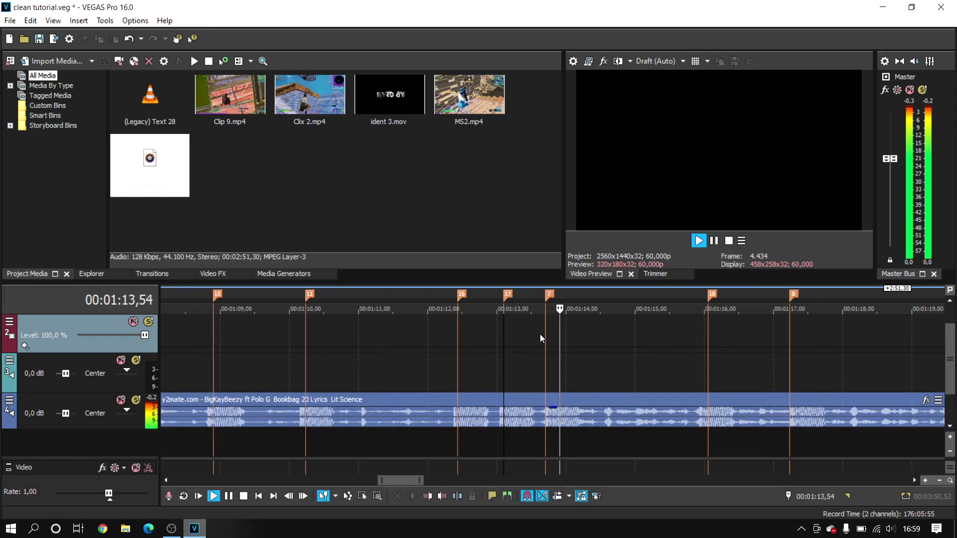
key(space)
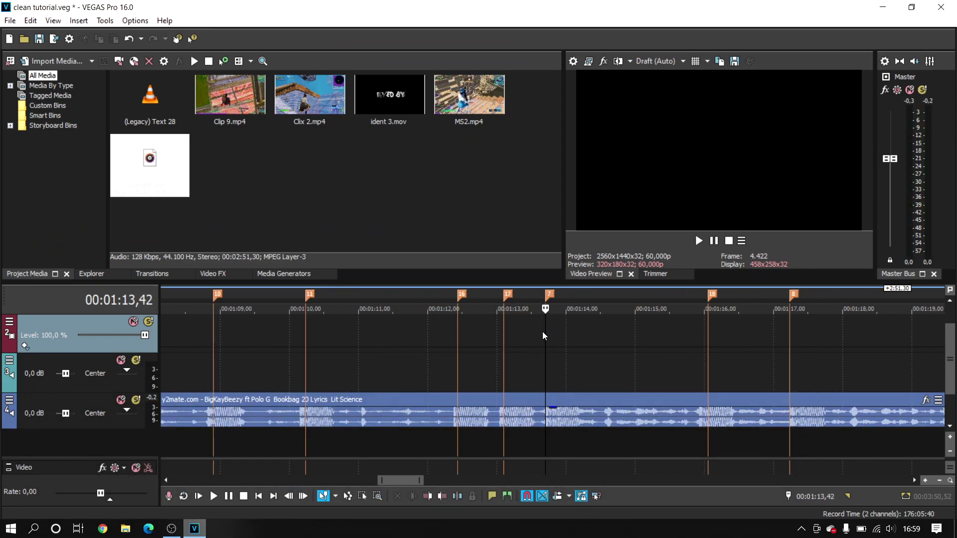
double_click(549, 295)
- Play up to the second main beat and label its marker at 00:01:17,14 "main"
click(658, 322)
scroll(665, 324, down, 2)
key(space)
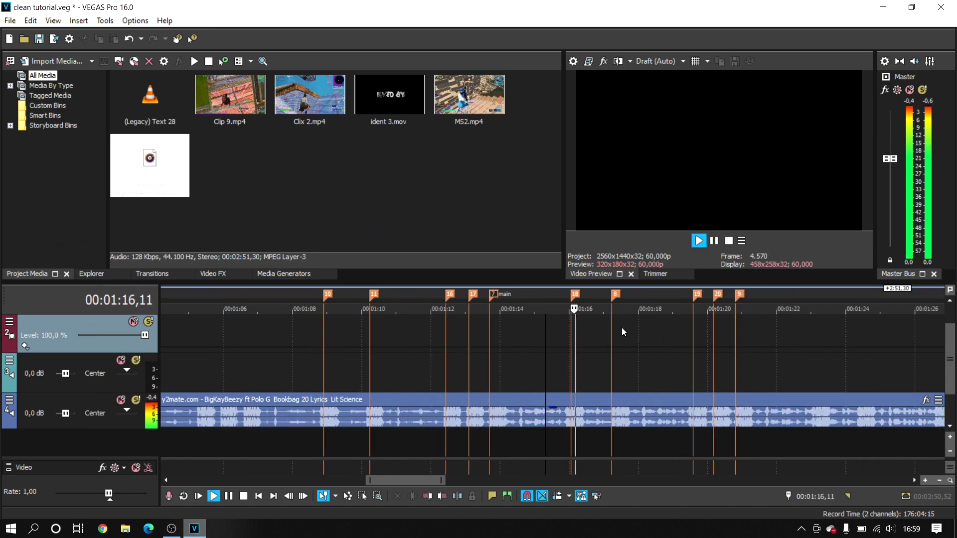
key(space)
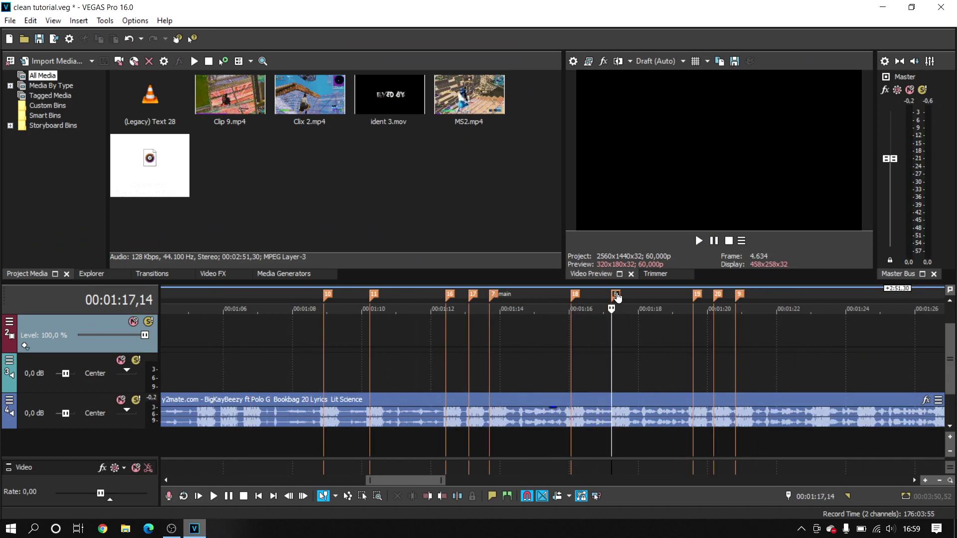
double_click(616, 295)
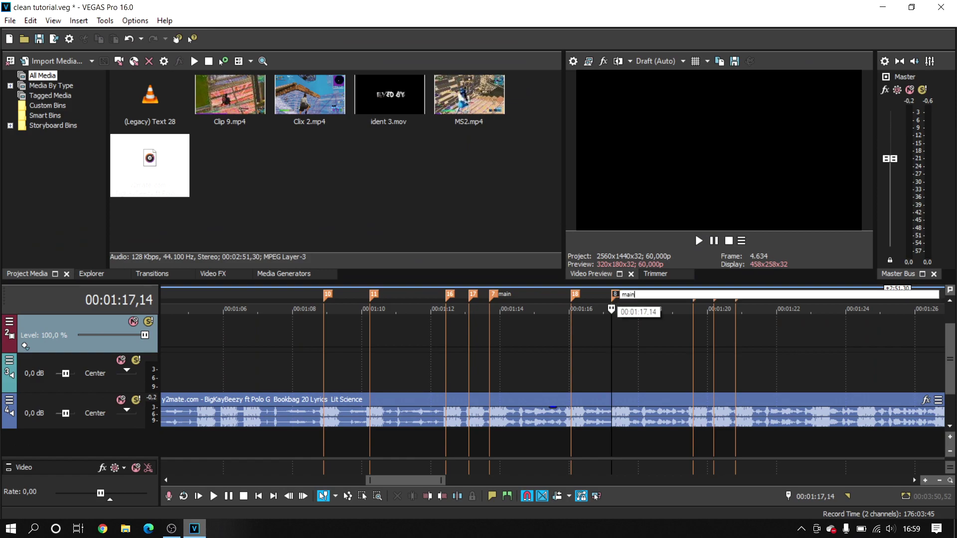
key(Return)
- Play up to the third main beat and label its marker at 00:01:20,49 "main"
click(713, 325)
key(space)
key(space)
click(740, 296)
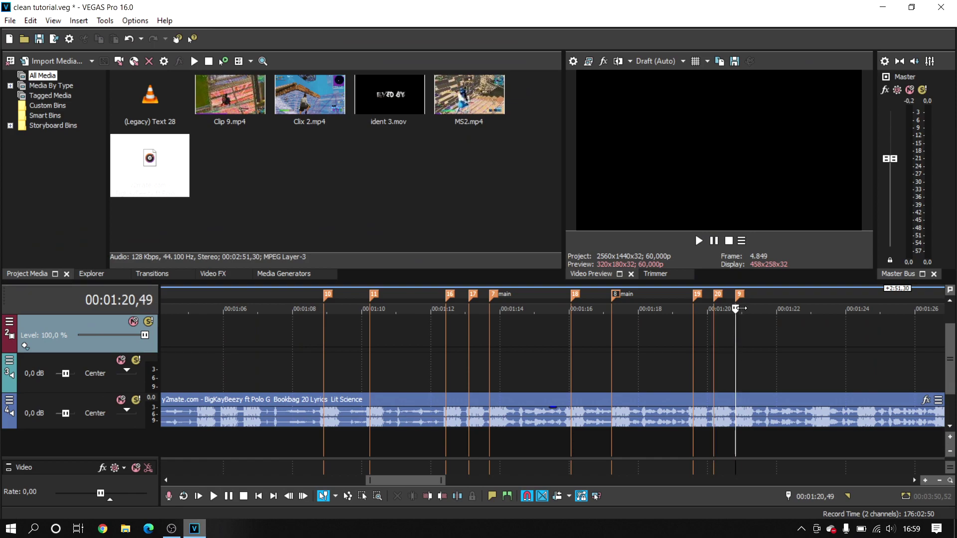
double_click(741, 296)
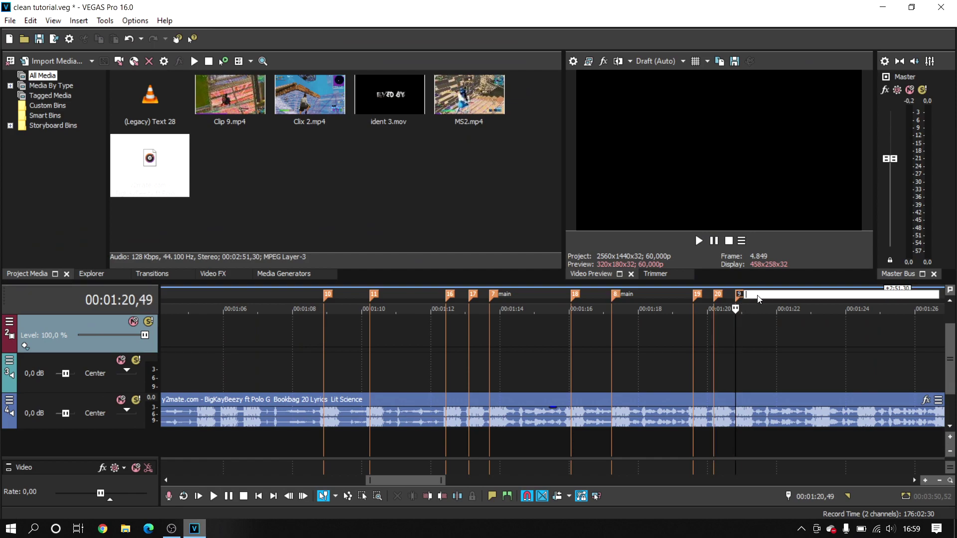
text(main)
key(Return)
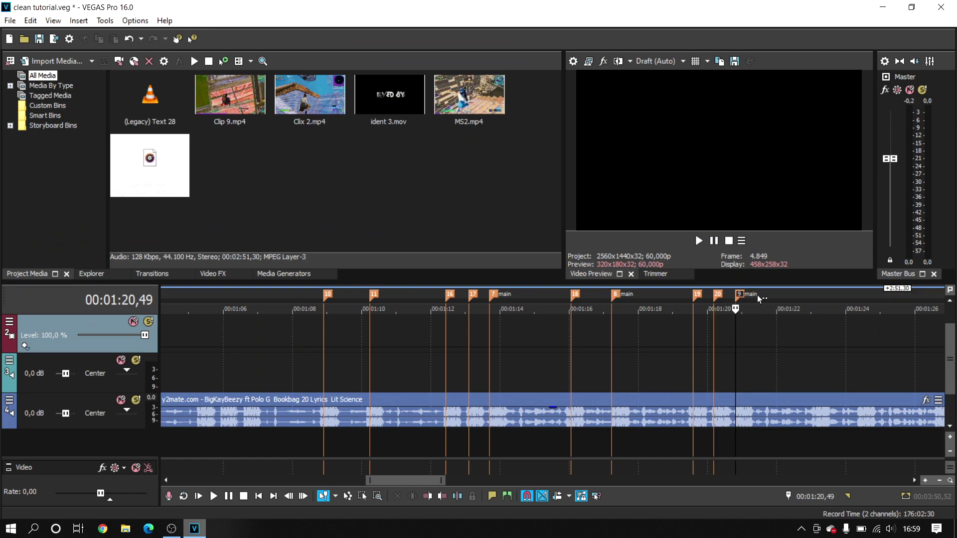
click(478, 337)
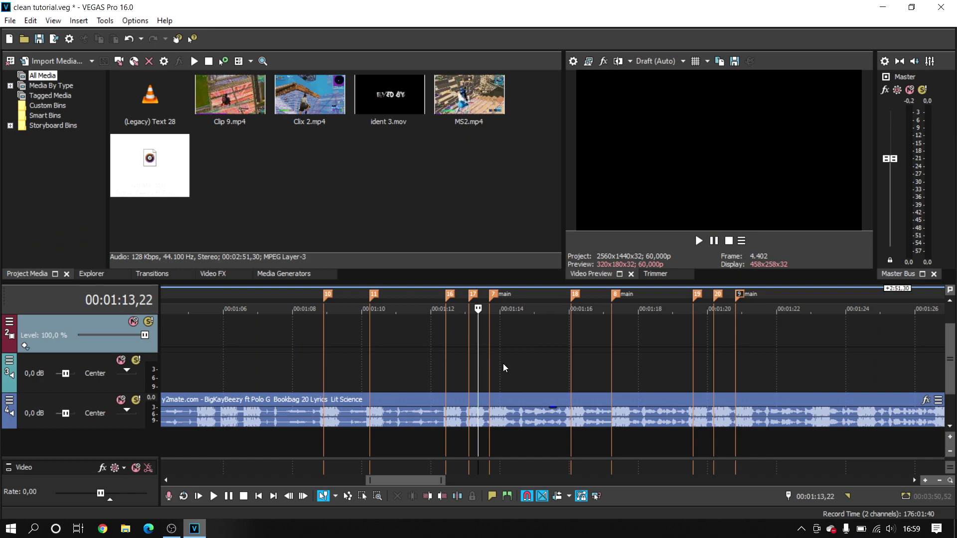
scroll(505, 364, up, 2)
scroll(504, 364, down, 2)
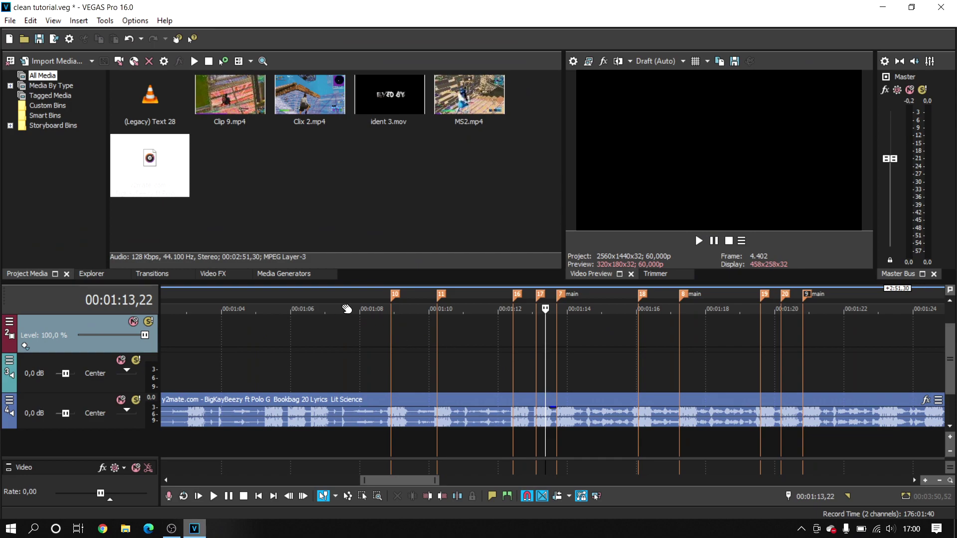
click(374, 220)
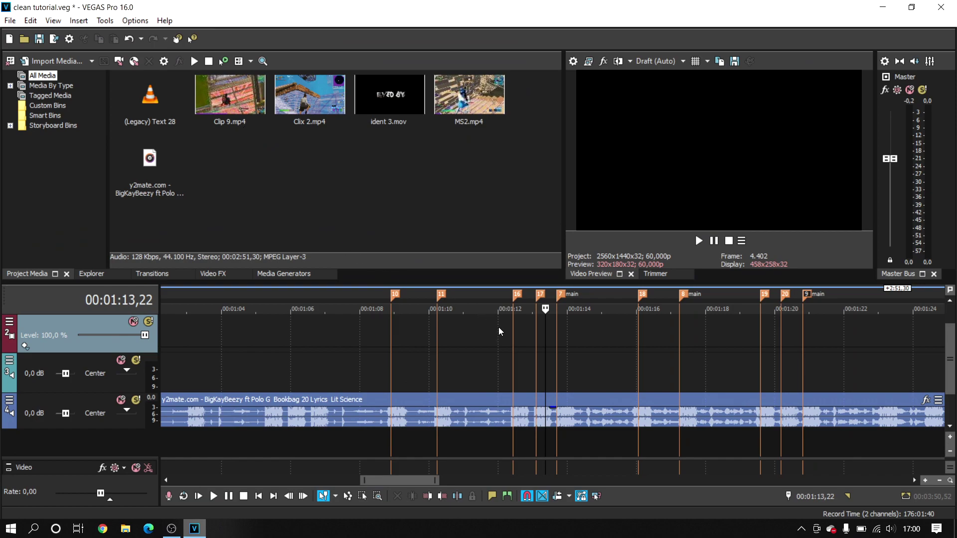
click(515, 323)
click(523, 321)
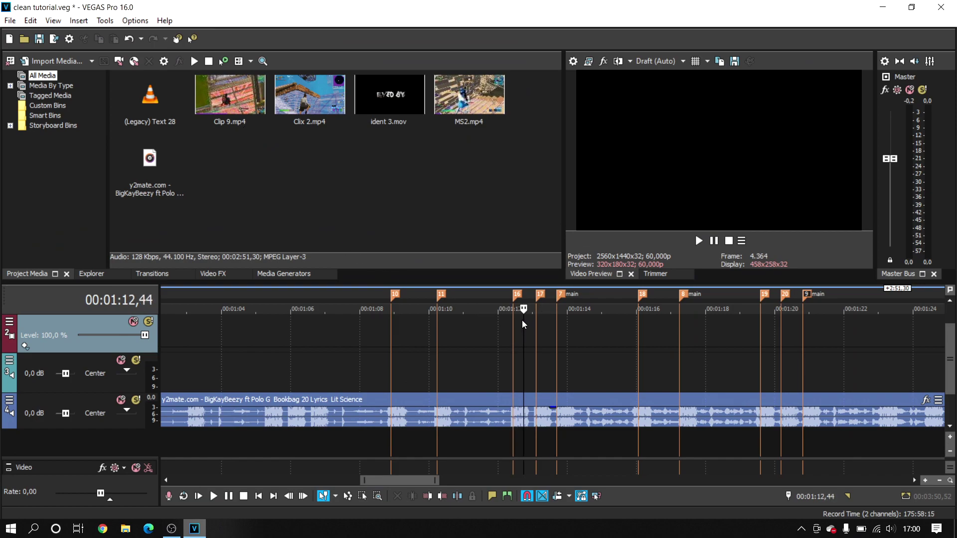
- Place Clip 9.mp4 on the tracks above the song from about 00:01:08 and move the playhead to the main marker at 00:01:13,42
drag(241, 130, 358, 342)
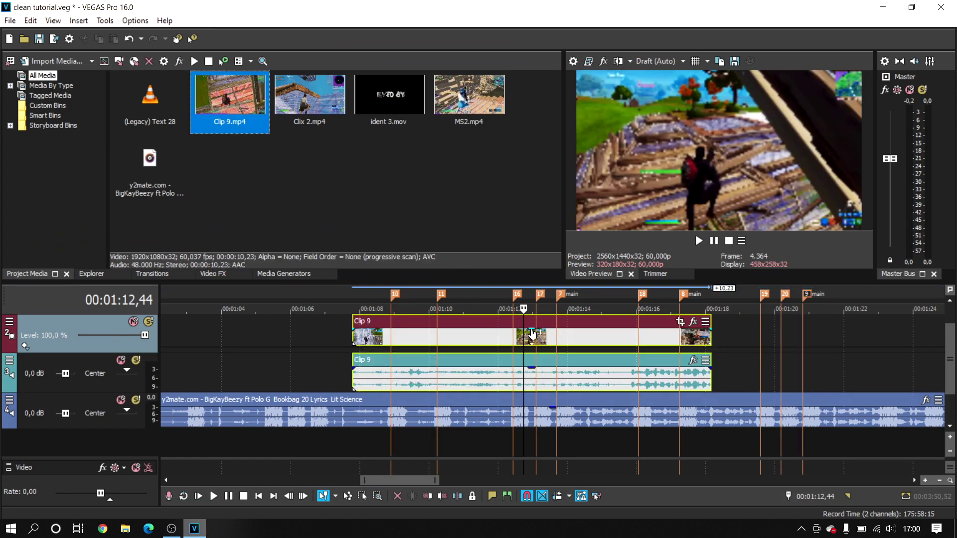
drag(556, 318, 555, 295)
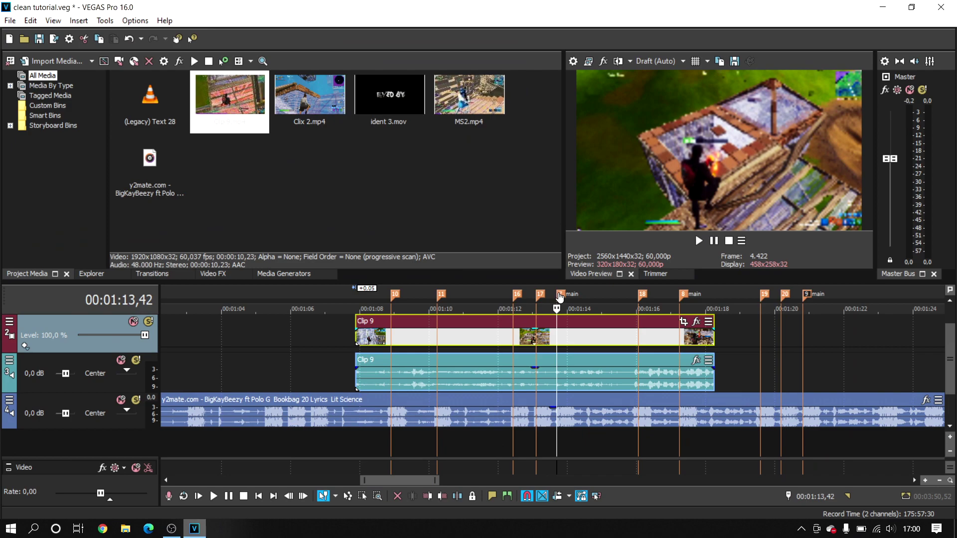
scroll(566, 319, up, 2)
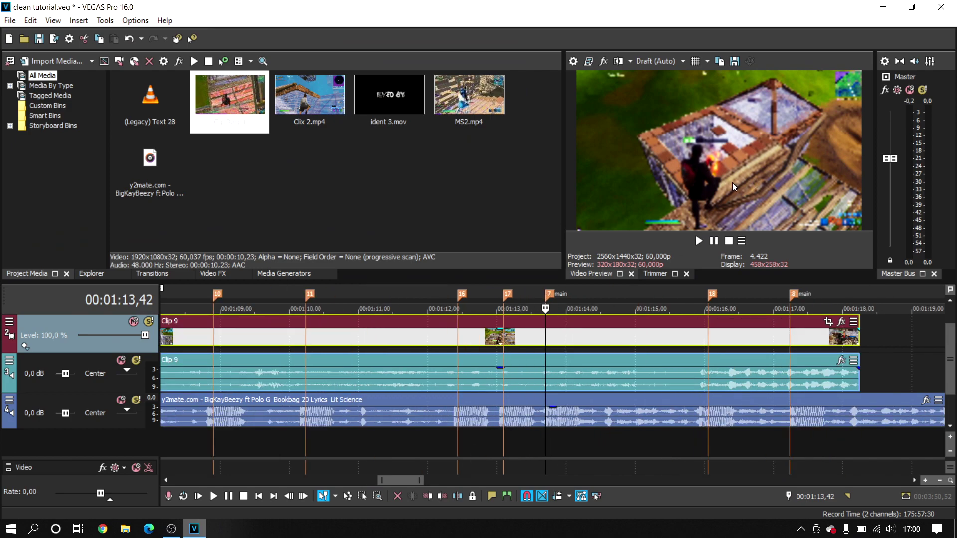
- Play from the main marker at 00:01:13,42 in Best (Full) preview quality and switch the preview back to Draft (Auto)
click(663, 63)
mouse_move(669, 115)
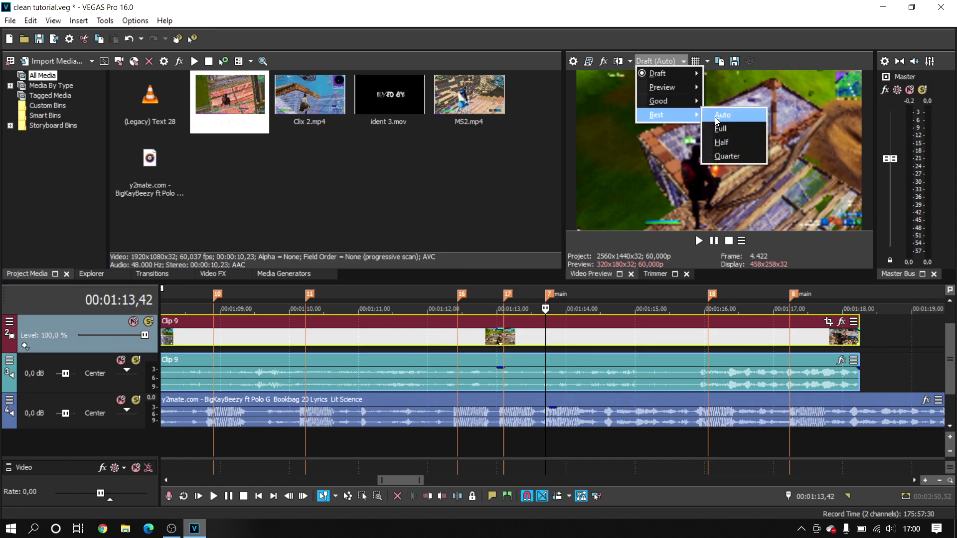
click(718, 128)
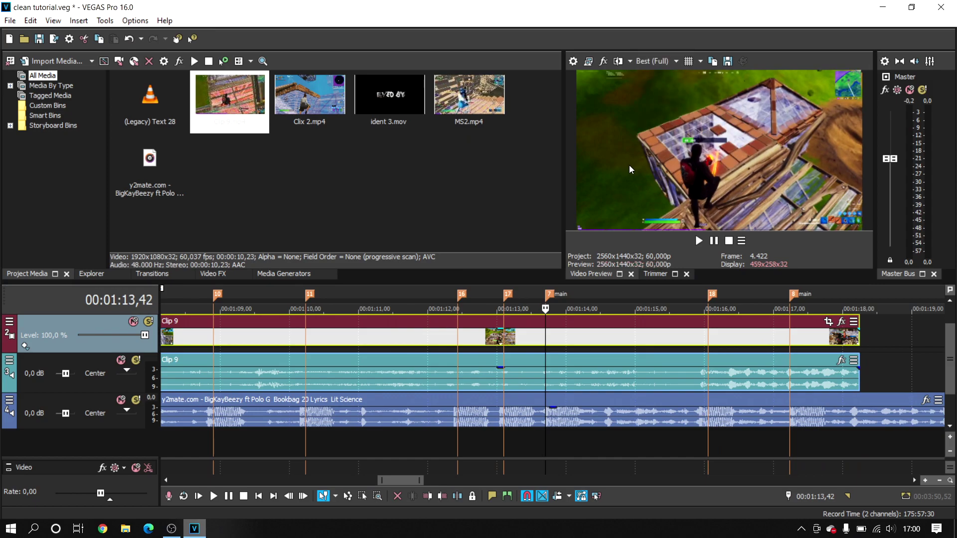
key(space)
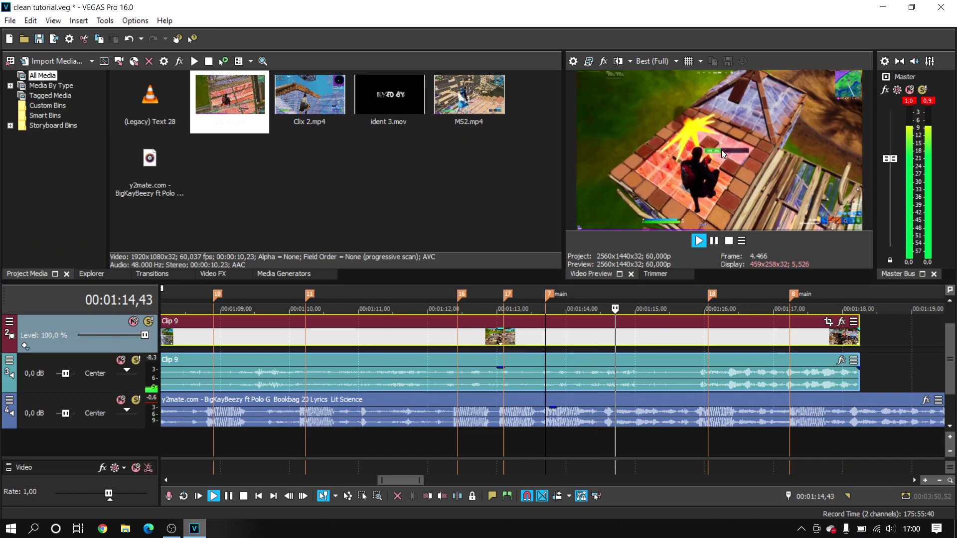
key(space)
click(645, 59)
mouse_move(655, 73)
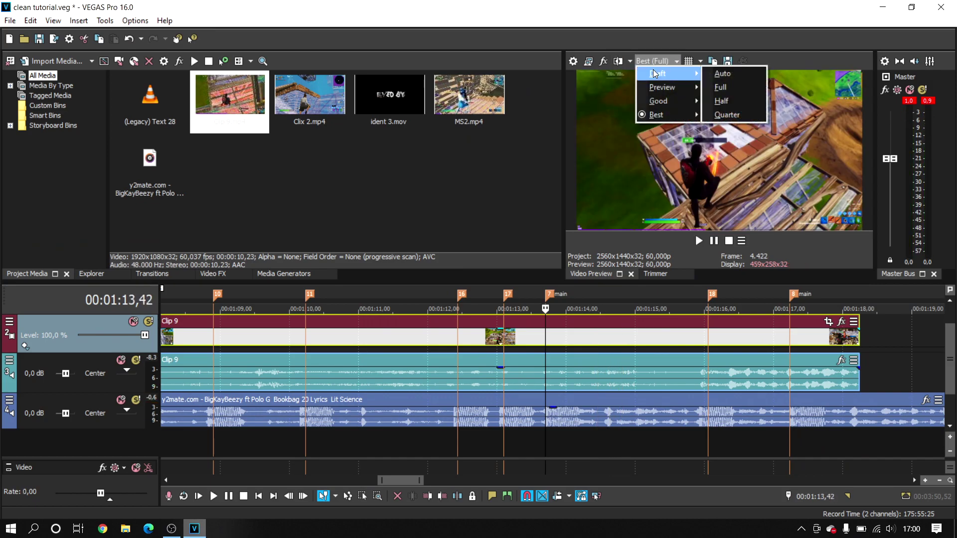
click(716, 74)
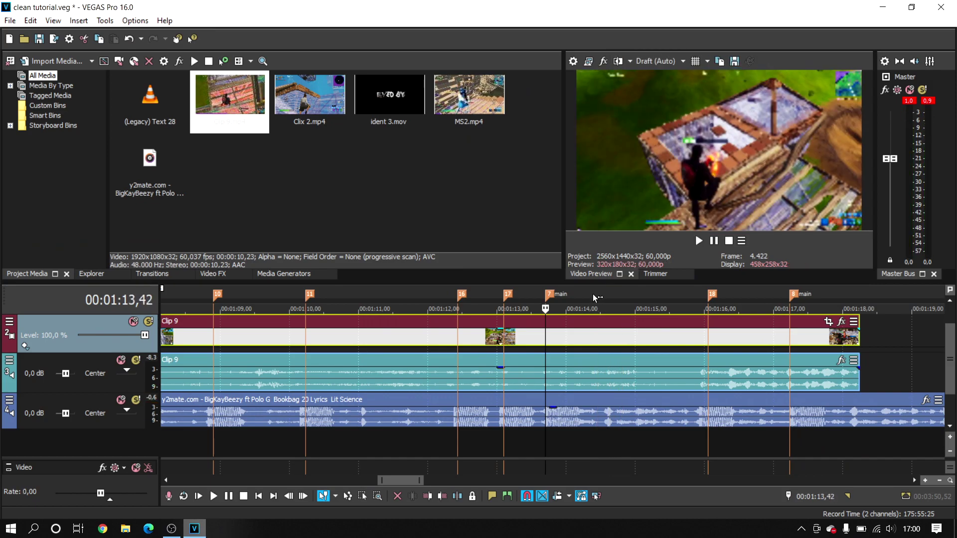
- Move Clip 9 about 2 seconds 15 frames earlier so its final hit falls near the main marker at 00:01:13,42
scroll(578, 314, down, 3)
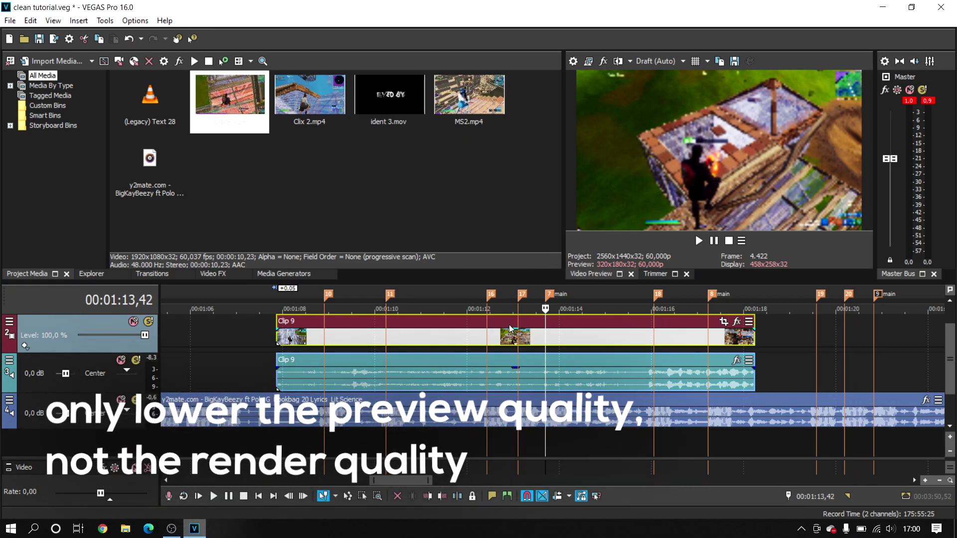
scroll(543, 351, up, 2)
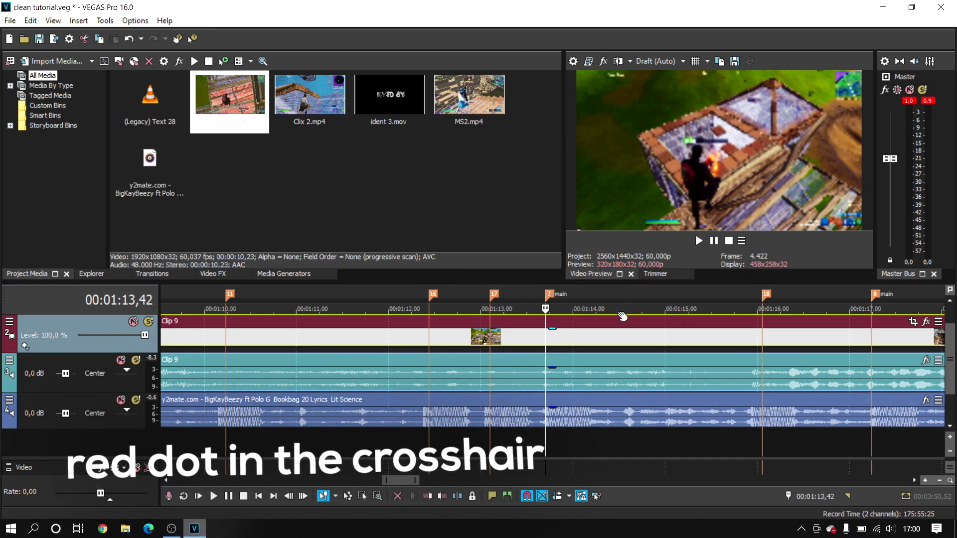
drag(608, 319, 401, 329)
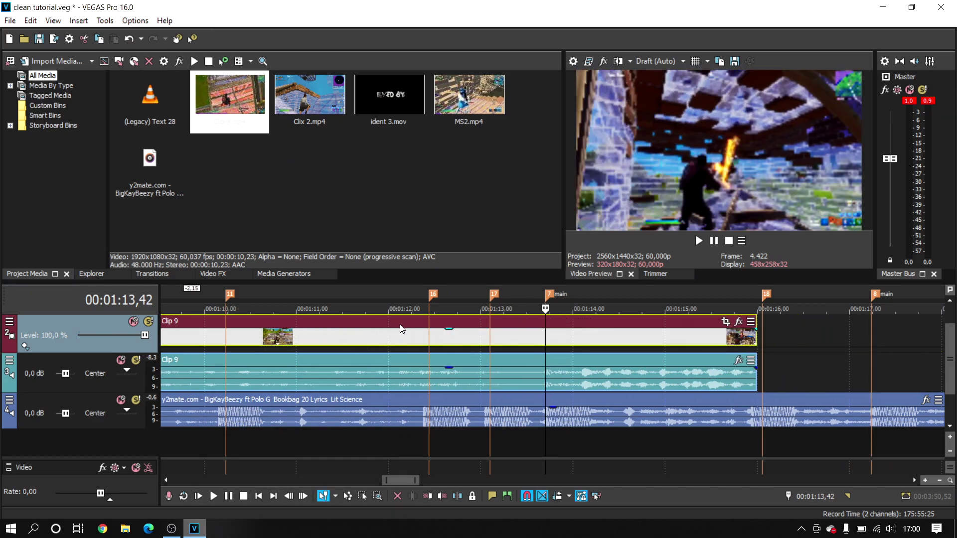
scroll(555, 308, up, 1)
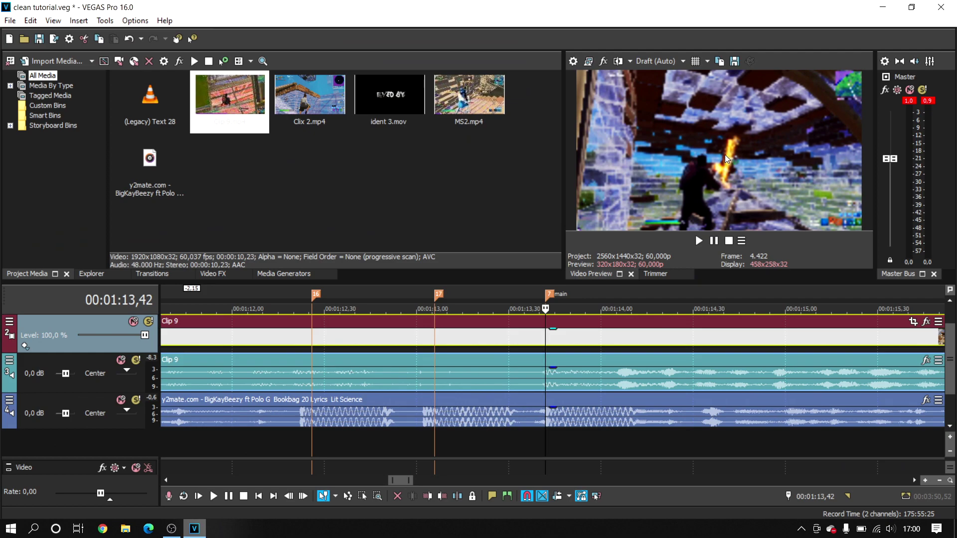
- Set the preview quality to Best (Full) and nudge Clip 9 about 5 frames earlier to fine-align its hit with the main marker
click(671, 61)
mouse_move(693, 114)
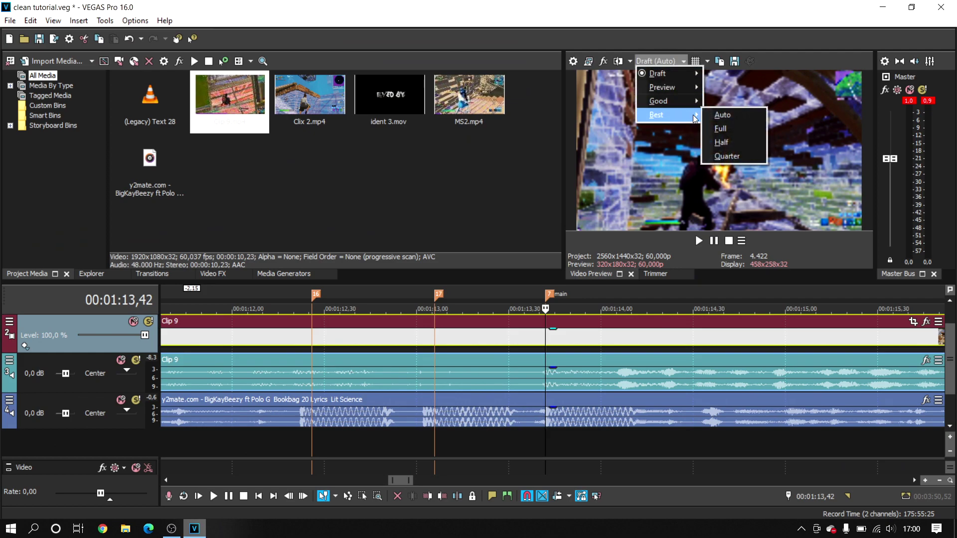
click(710, 127)
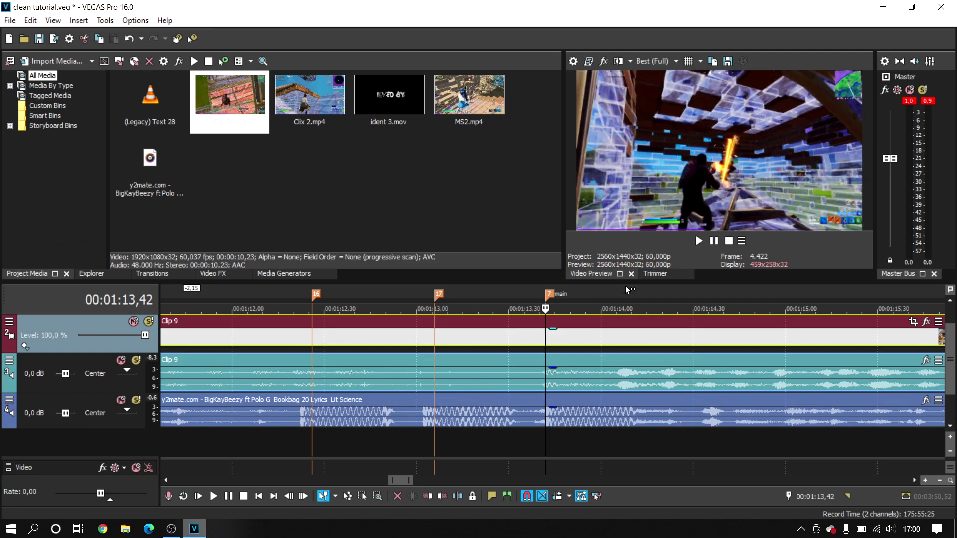
drag(605, 323, 600, 323)
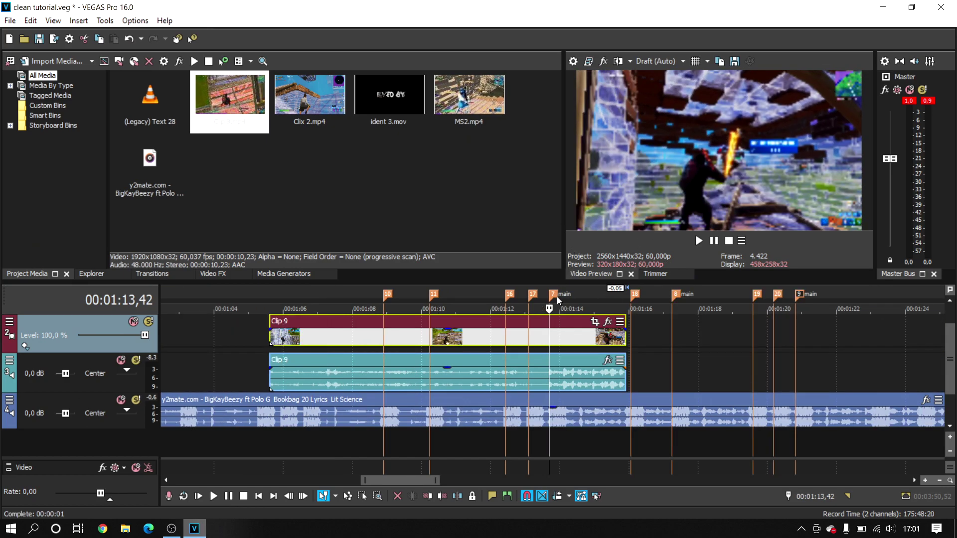
- Trim the end of Clip 9 to about one second after the first main marker
click(547, 335)
scroll(547, 335, up, 4)
drag(746, 337, 633, 337)
scroll(499, 333, down, 4)
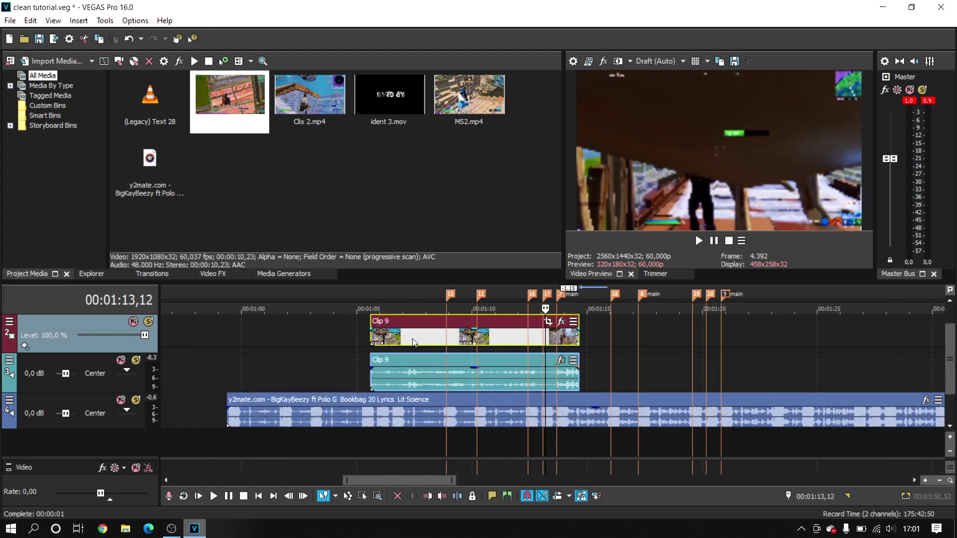
- Play Clip 9 from 00:01:10,38 to check its sync with the beat and return to the main marker at 00:01:13,42
click(486, 342)
key(space)
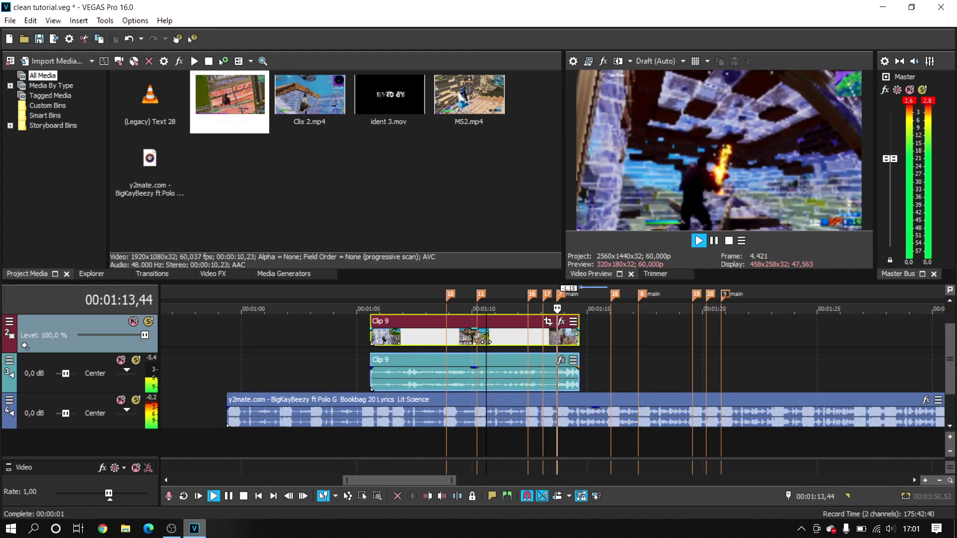
key(space)
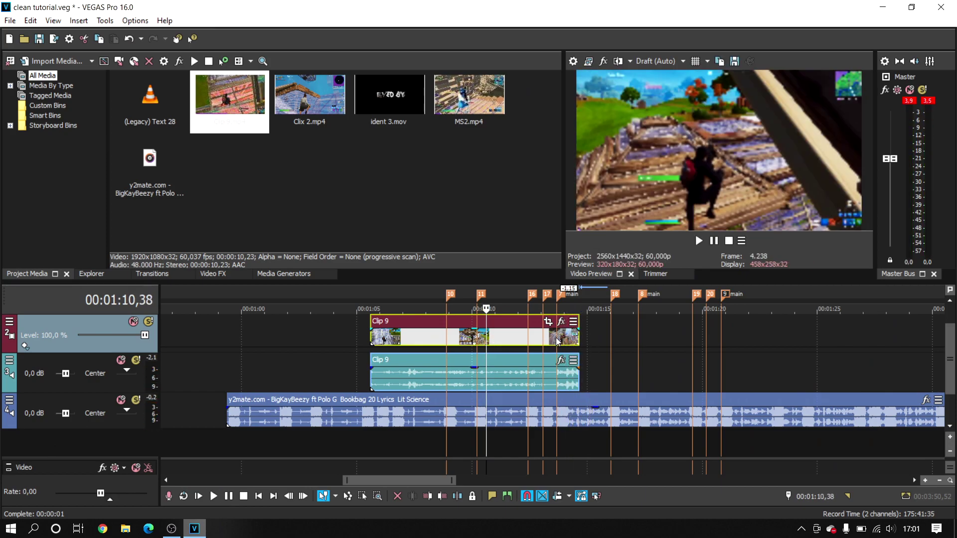
click(557, 338)
scroll(555, 337, up, 3)
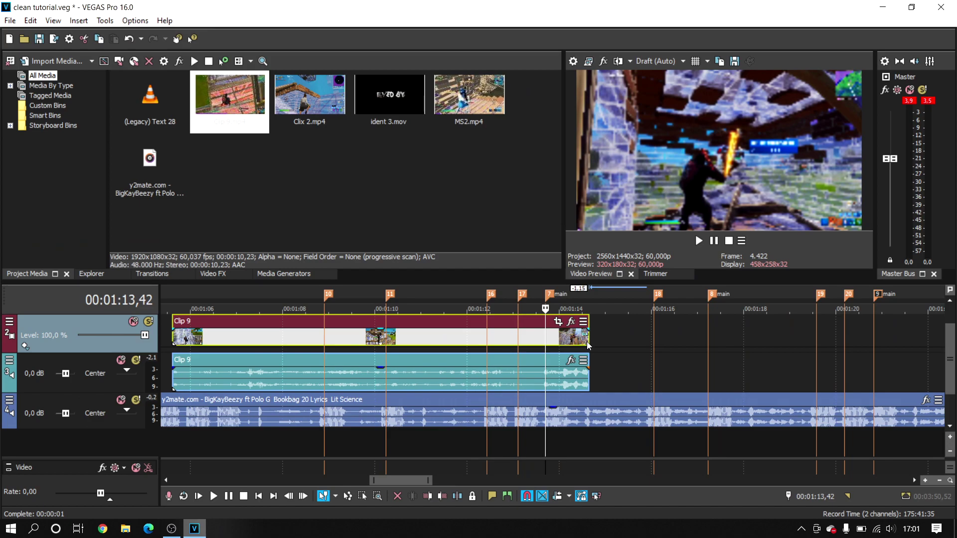
- Place Clix 2.mp4 after Clip 9 and step frame by frame to its hit at 00:01:24,38
scroll(587, 342, down, 2)
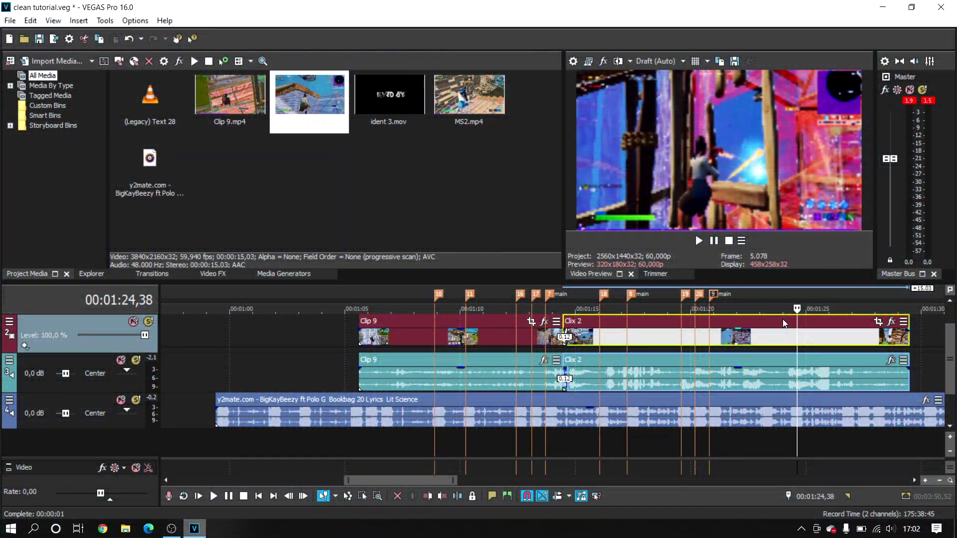
key(Left)
key(Right)
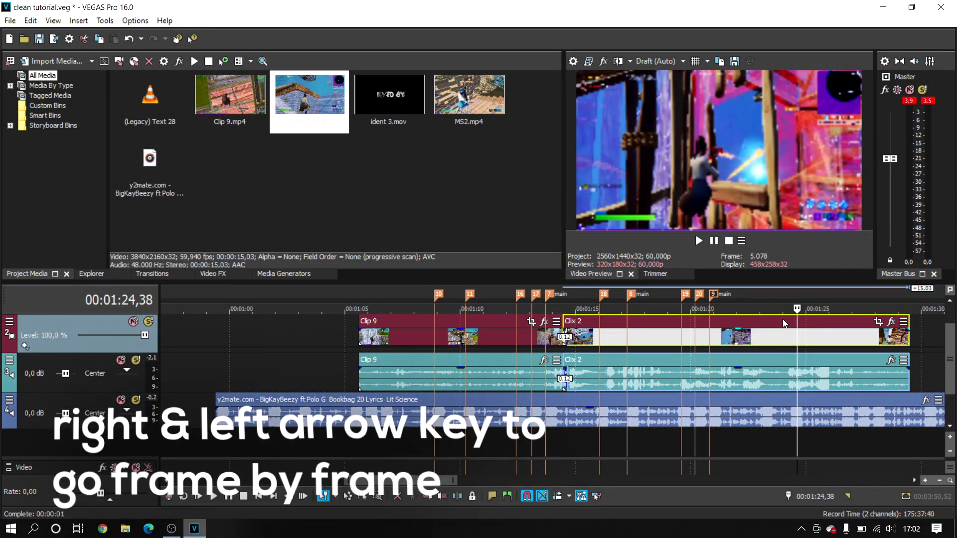
scroll(608, 333, up, 2)
scroll(590, 333, up, 2)
key(Left)
key(Right)
key(Left)
key(Right)
key(Left)
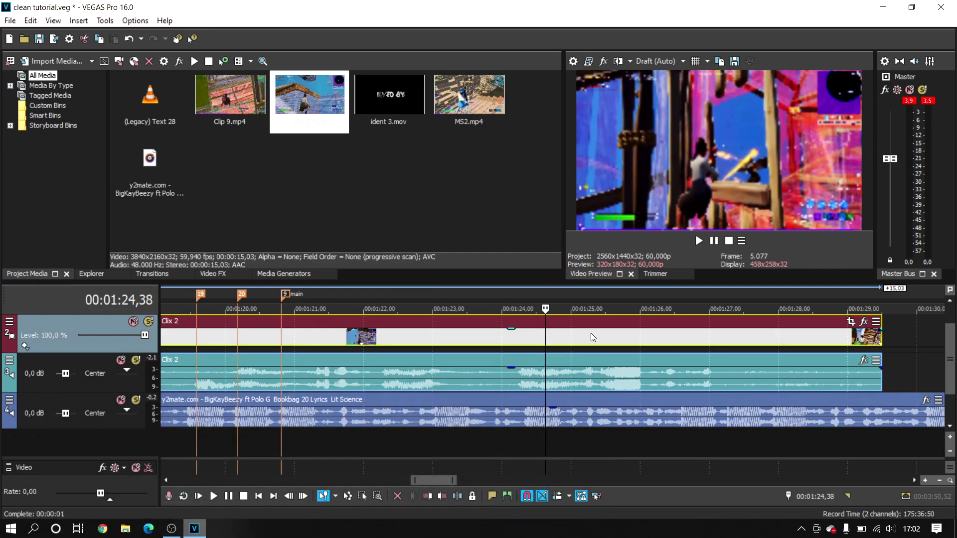
key(Right)
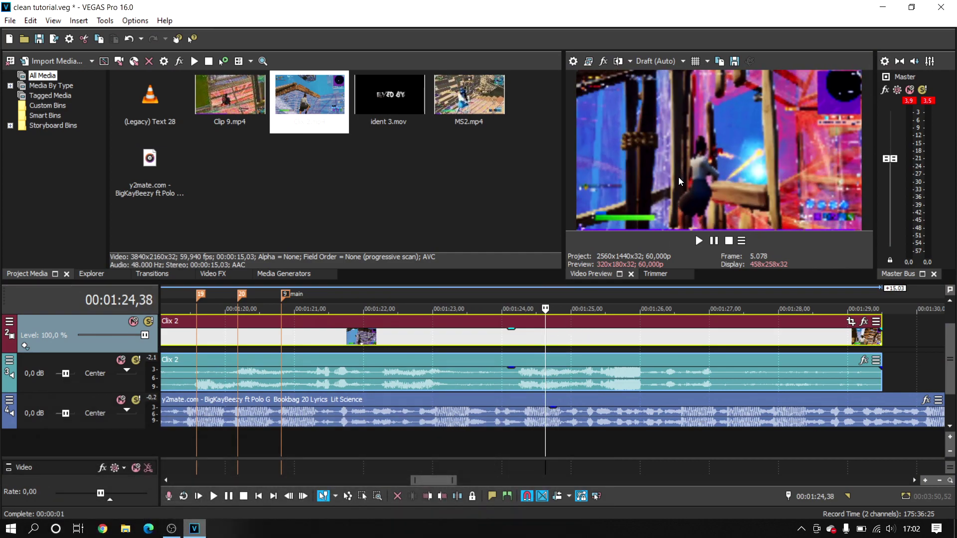
- Split Clix 2 at the hit frame at 00:01:24,38 and delete the part before it
key(ctrl+z)
key(s)
scroll(455, 360, down, 5)
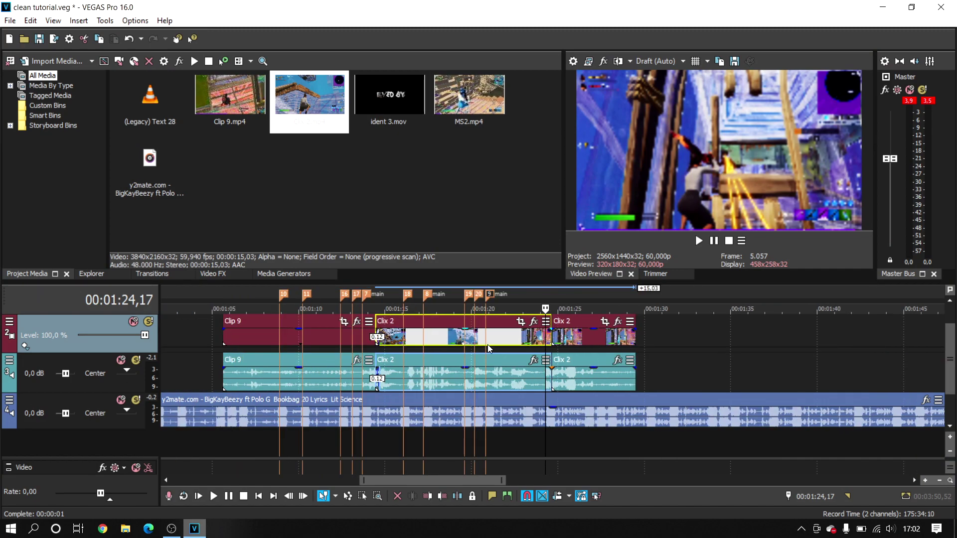
key(Delete)
- Move the remaining Clix 2 to the main marker at 00:01:17,14 and extend its start back to the end of Clip 9
click(560, 343)
drag(561, 343, 435, 344)
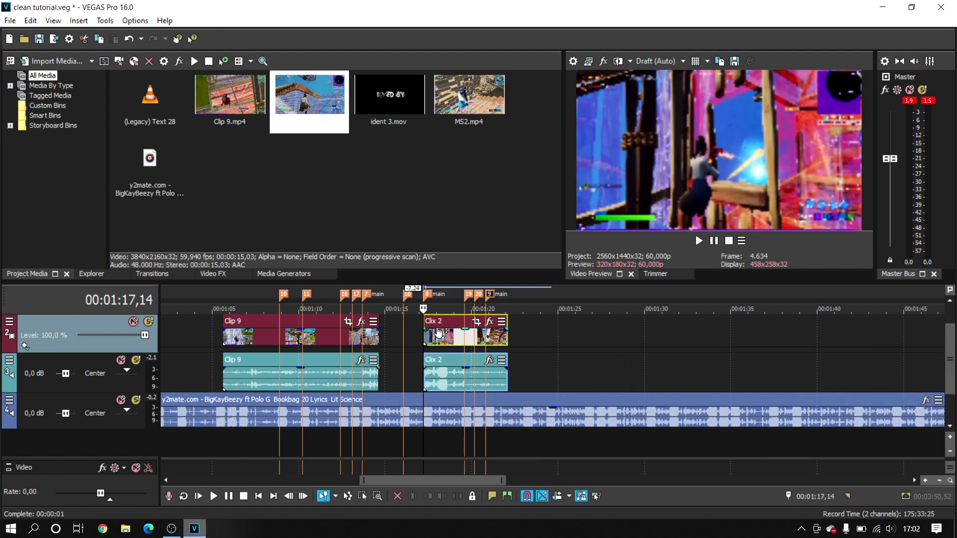
scroll(438, 334, up, 2)
drag(546, 338, 453, 343)
scroll(452, 343, down, 2)
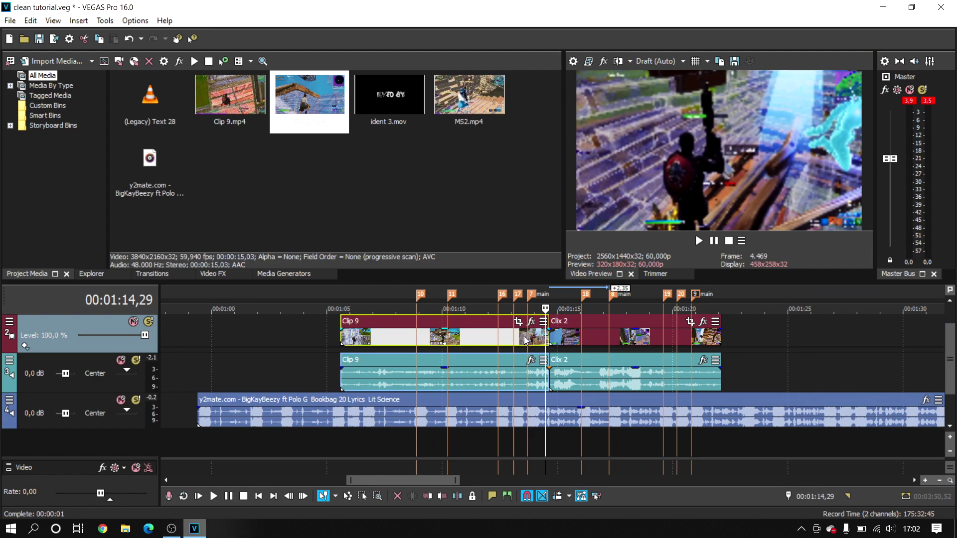
- Trim the end of Clix 2 to about one second after the second main marker and play the section back
click(572, 327)
click(583, 323)
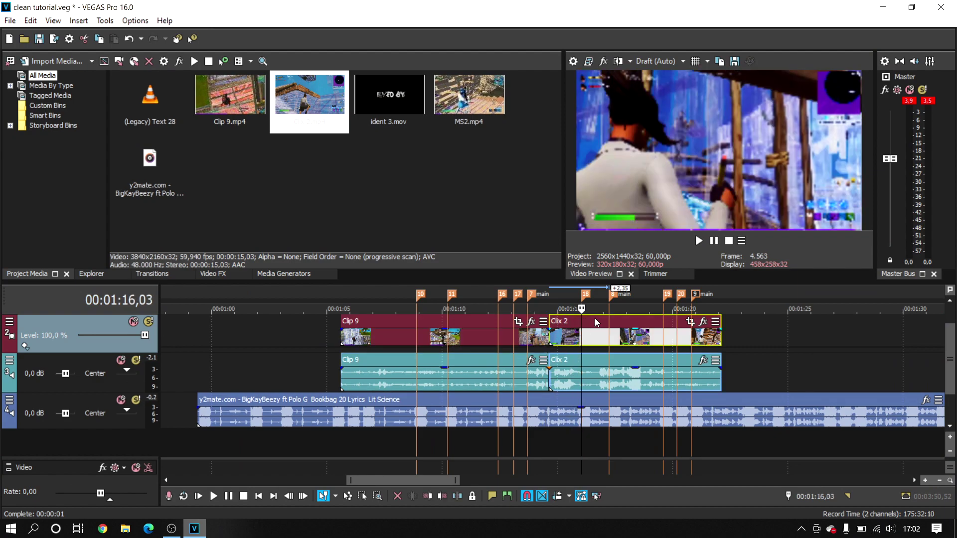
click(607, 319)
drag(721, 338, 632, 342)
key(space)
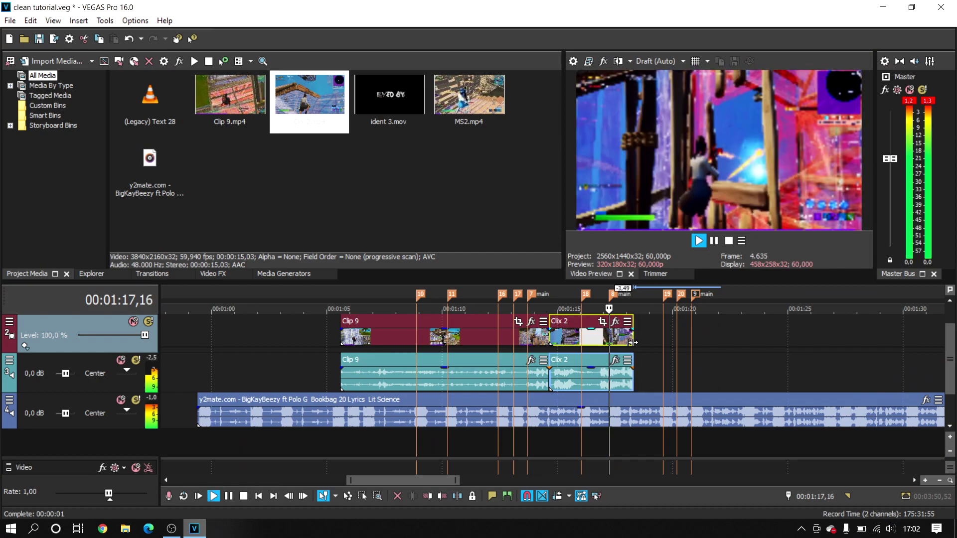
key(space)
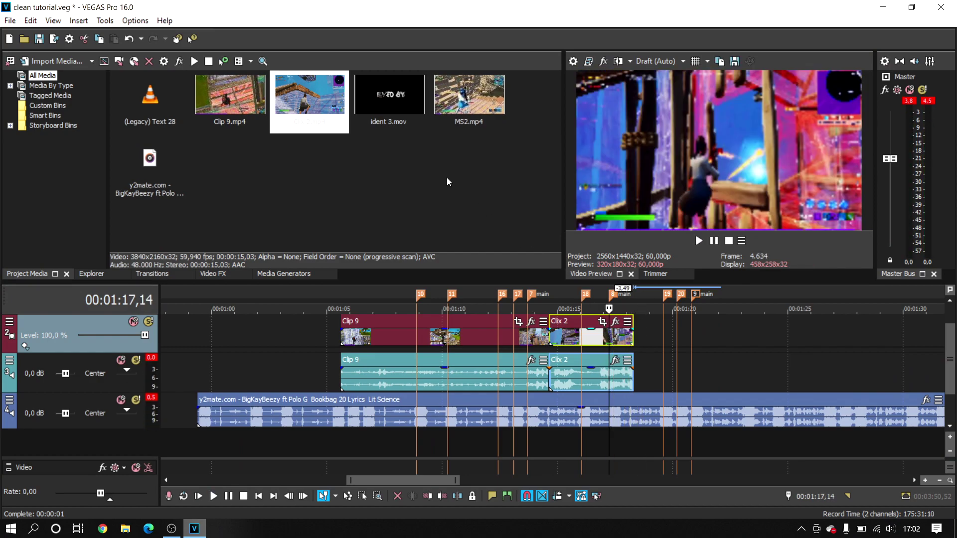
- Place MS2.mp4 after Clix 2 and cut it so its hit lands on the third main marker
mouse_move(466, 127)
mouse_down()
mouse_move(748, 329)
mouse_move(873, 316)
mouse_move(730, 346)
mouse_move(634, 338)
mouse_up()
click(844, 323)
key(s)
click(859, 335)
key(Delete)
- Play the three-clip sequence from 00:01:07,34 to check that the hits match the main beats
click(387, 332)
key(space)
key(space)
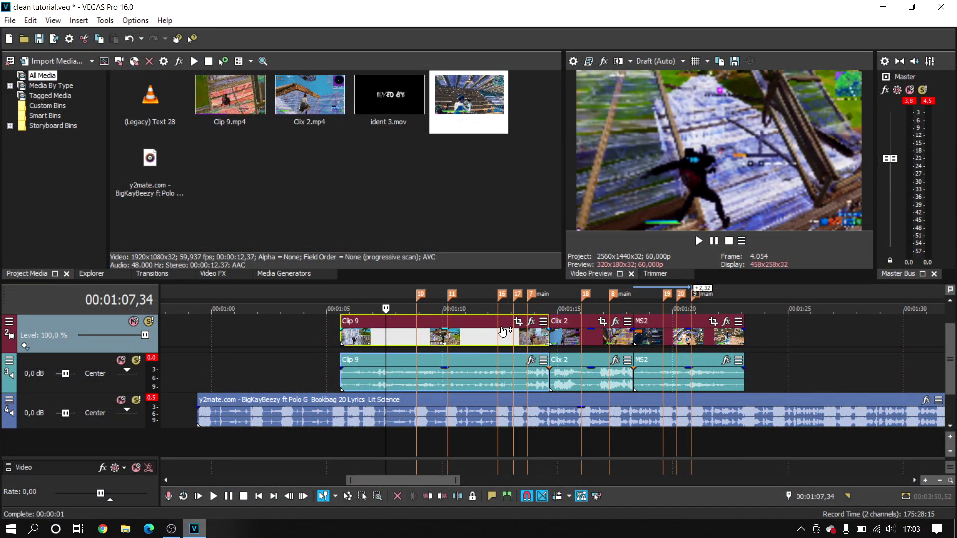
key(space)
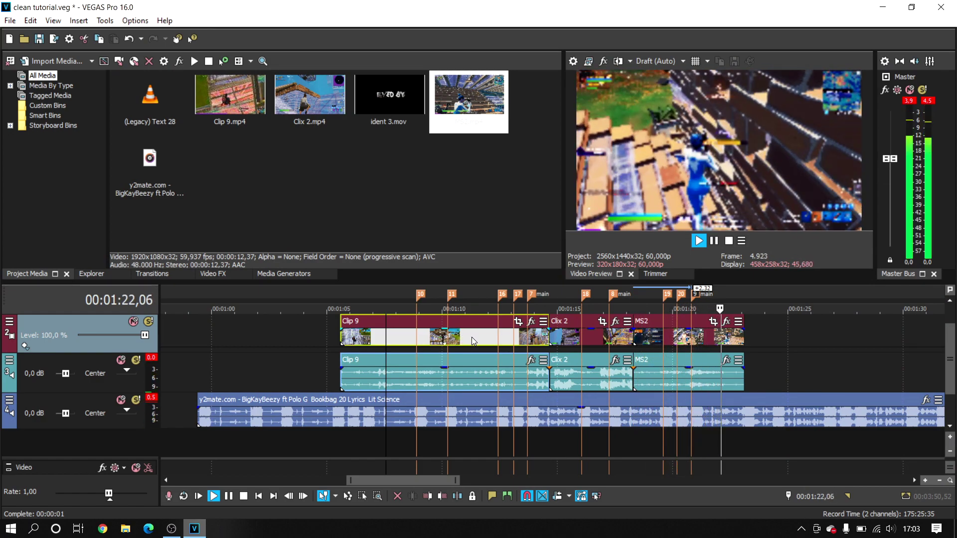
key(space)
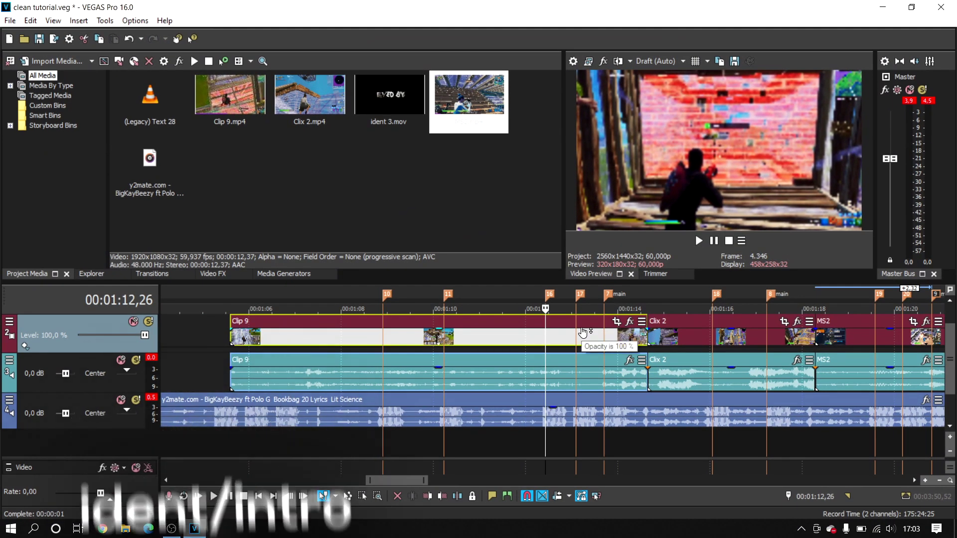
- Place ident 3.mov on the video track above Clip 9, just after the clip's start at 00:01:05,36
scroll(496, 335, up, 1)
click(313, 337)
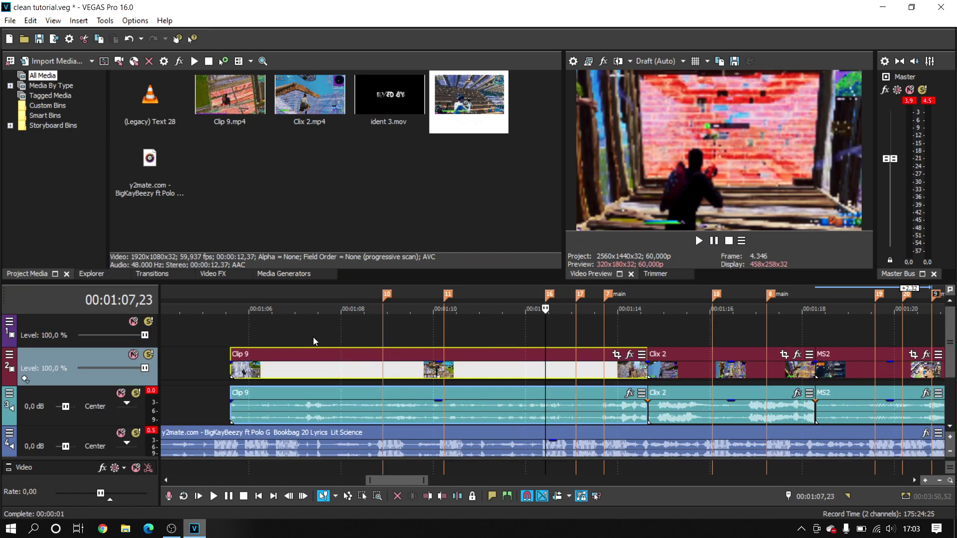
scroll(339, 339, down, 3)
click(509, 340)
drag(390, 127, 532, 344)
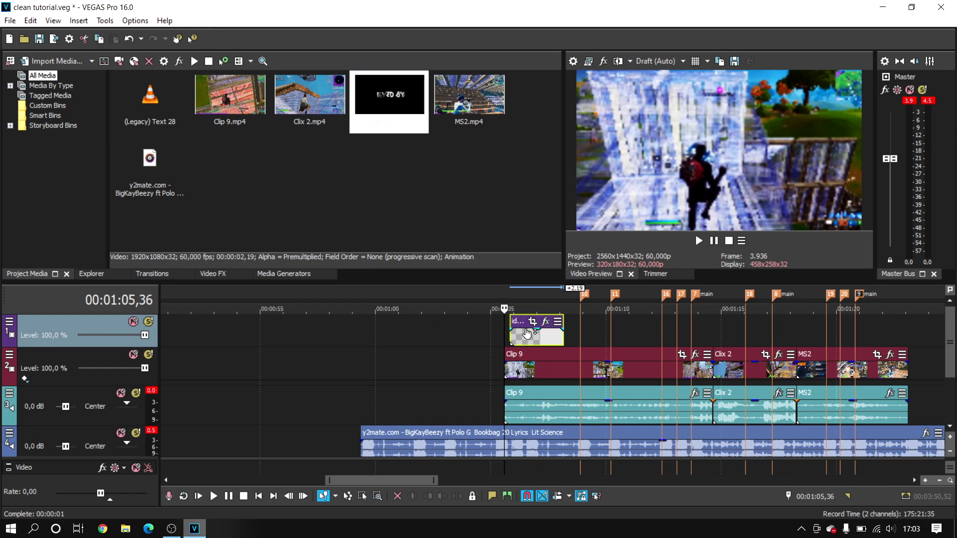
- Play the ident over Clip 9 and inspect its text at 00:01:06,03
key(space)
scroll(539, 342, up, 2)
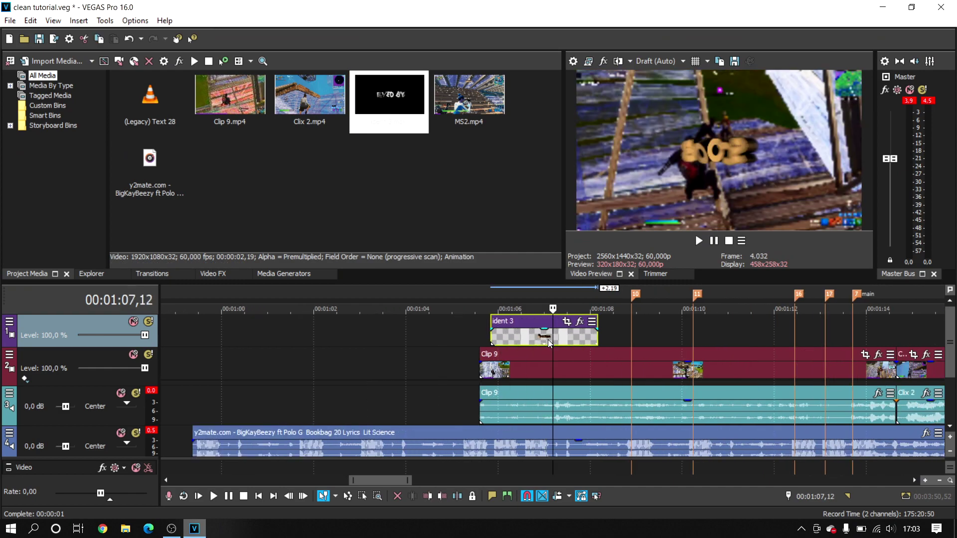
click(501, 329)
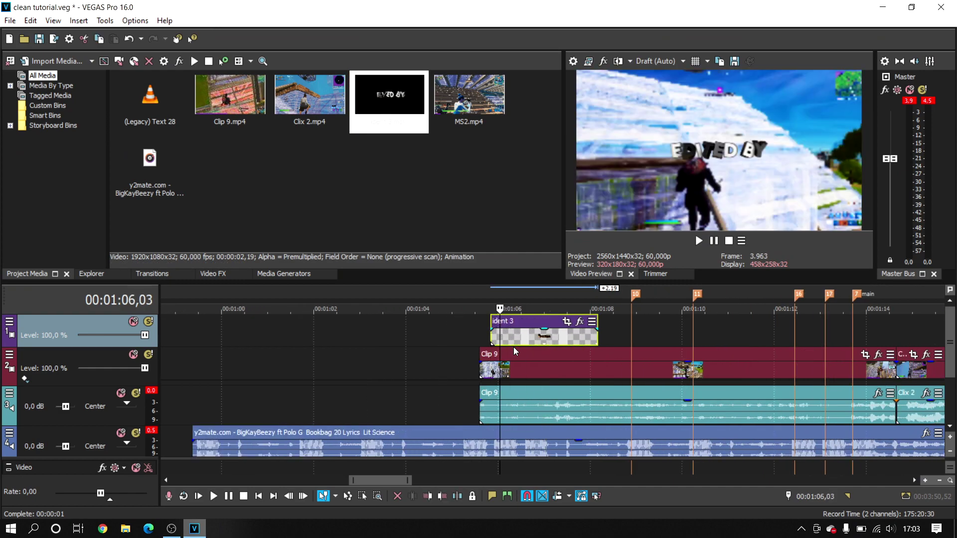
scroll(444, 375, down, 2)
scroll(456, 372, down, 4)
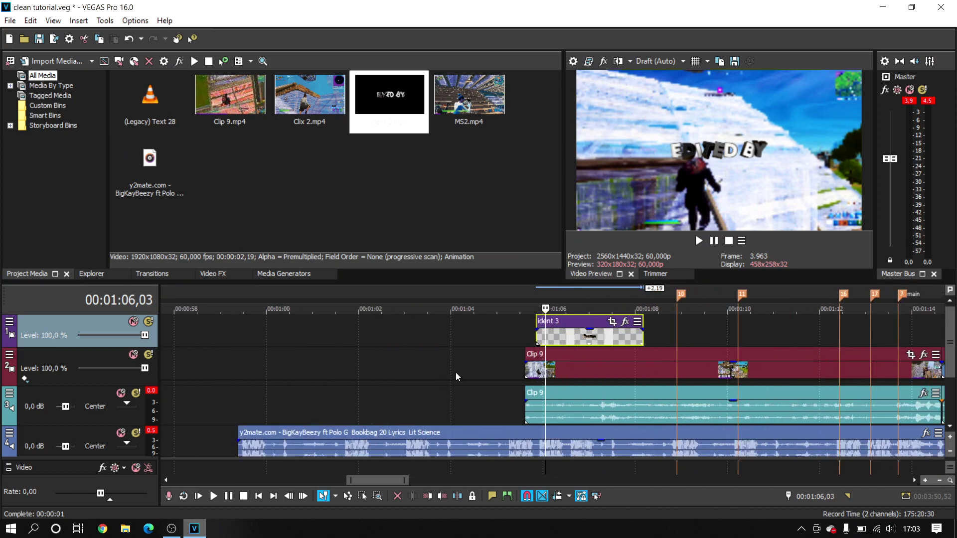
scroll(661, 358, up, 5)
scroll(478, 359, down, 2)
scroll(478, 359, up, 2)
scroll(478, 358, down, 2)
scroll(478, 358, up, 2)
scroll(511, 355, down, 2)
scroll(511, 355, up, 2)
- Play the ident over Clip 9 and shift ident 3 to start at 00:01:06,23
click(531, 334)
key(space)
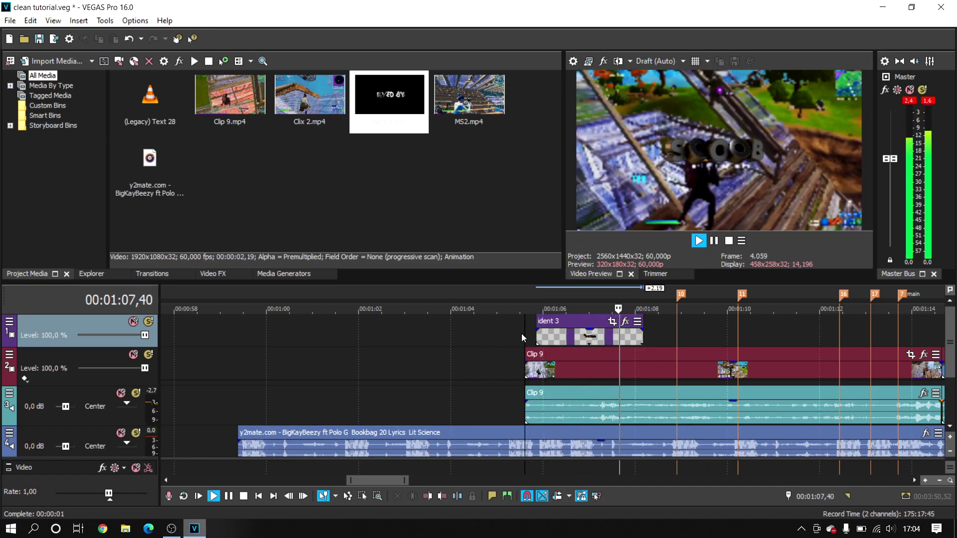
click(521, 334)
key(space)
drag(562, 341, 587, 340)
key(space)
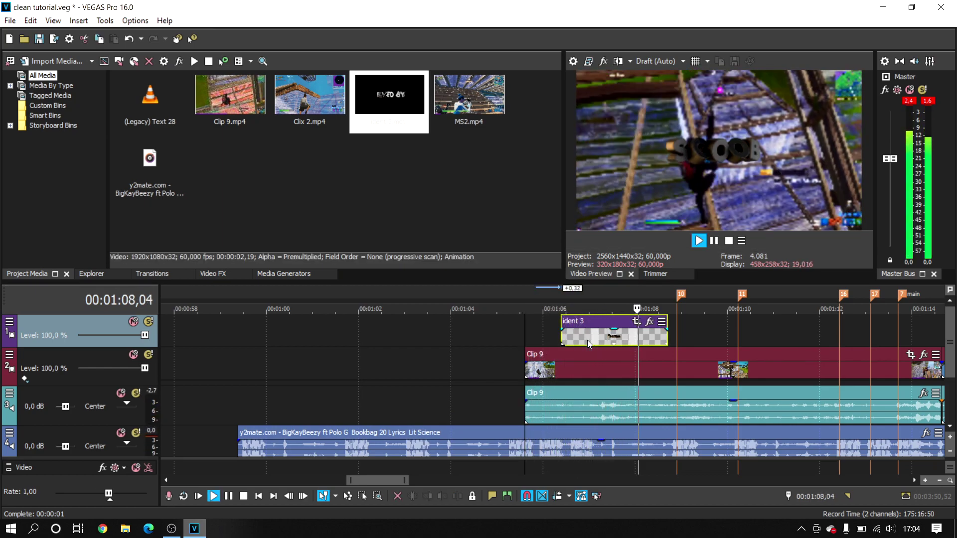
- Play from Clip 9's start and from the ident's start to check the ident's new timing against the music
key(space)
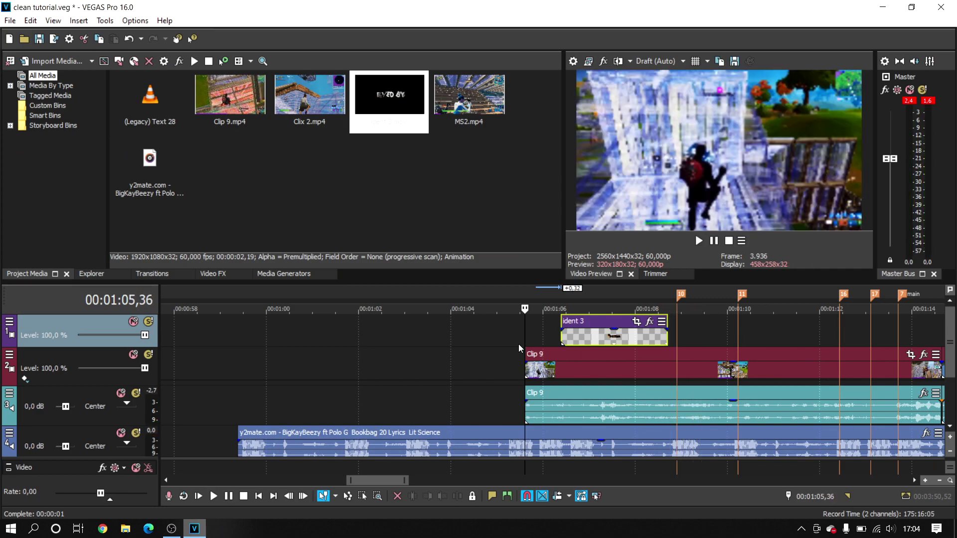
key(space)
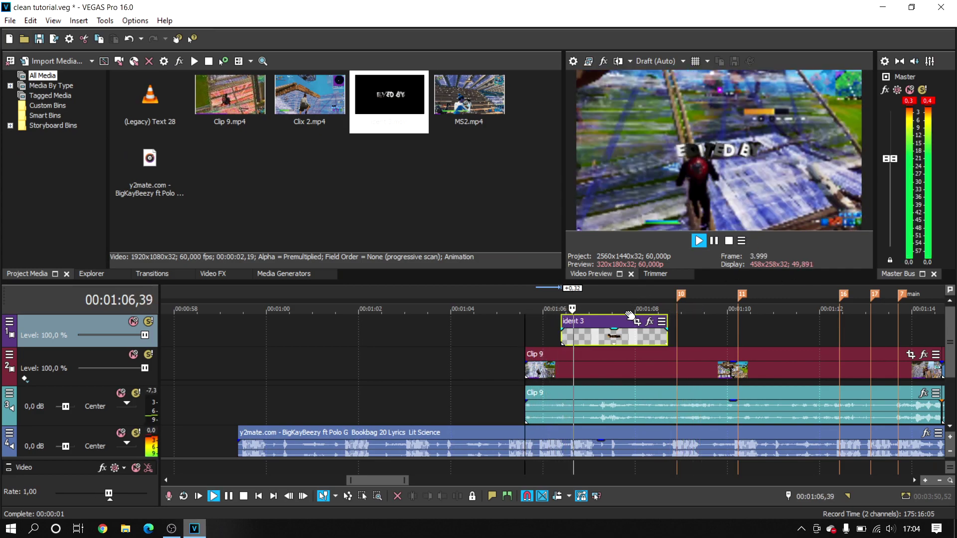
key(space)
scroll(495, 344, down, 2)
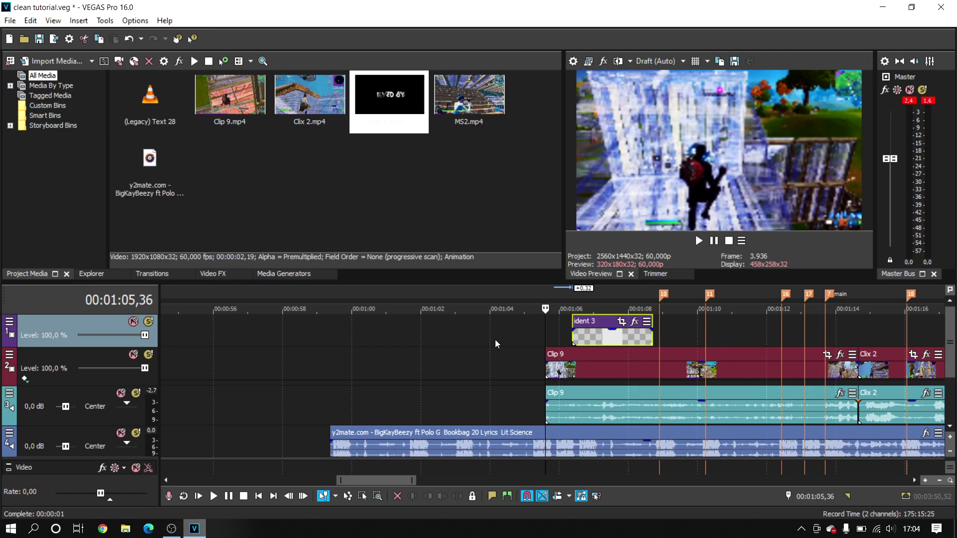
click(572, 333)
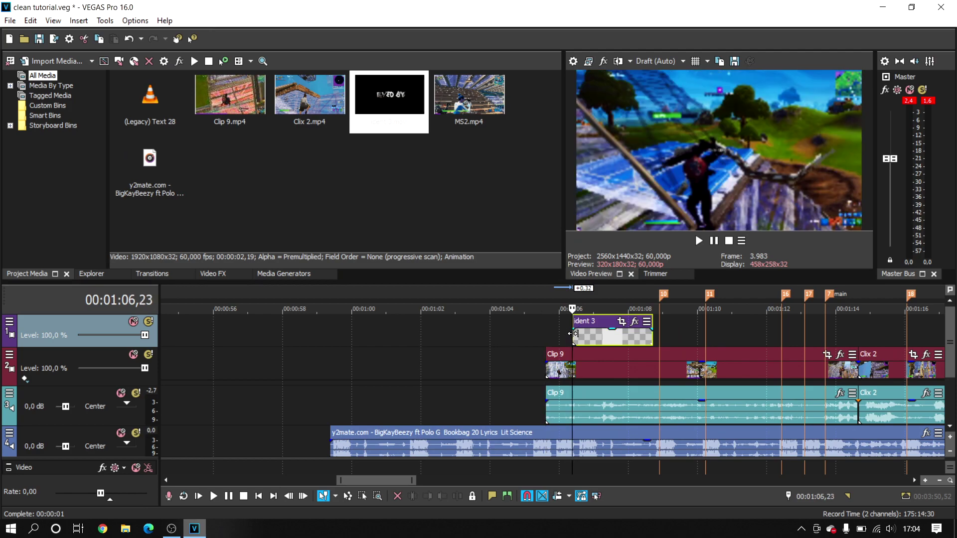
key(space)
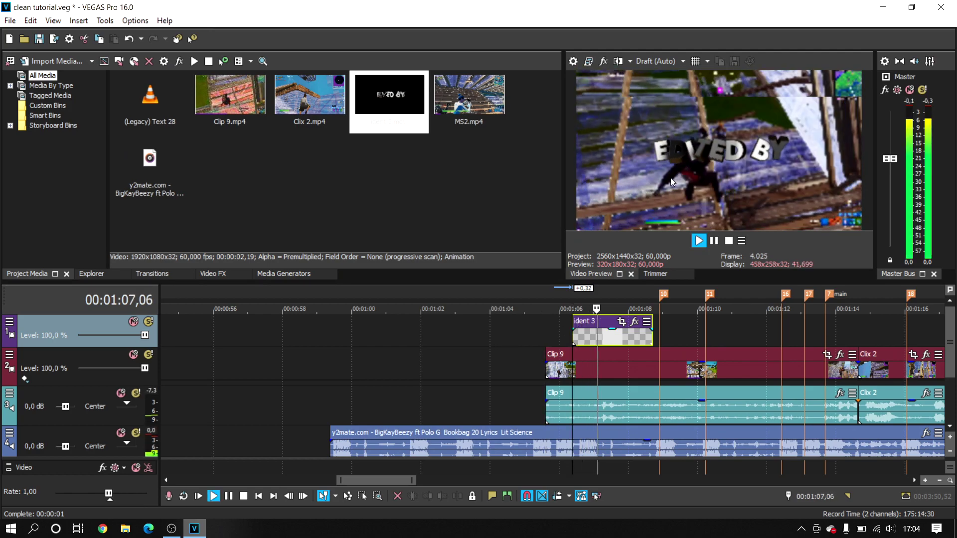
key(space)
key(space)
key(space)
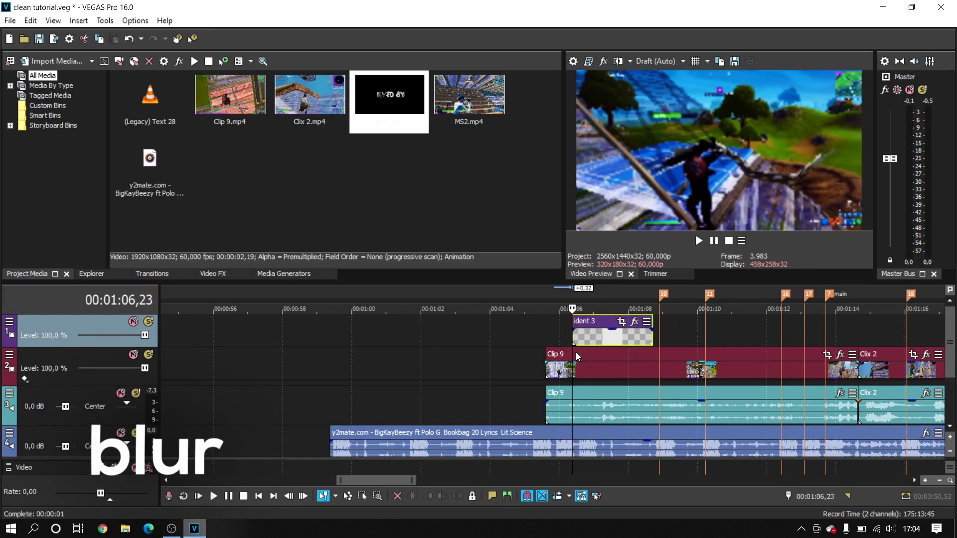
- Split Clip 9 where the ident begins, at 00:01:06,23
scroll(575, 352, up, 3)
key(space)
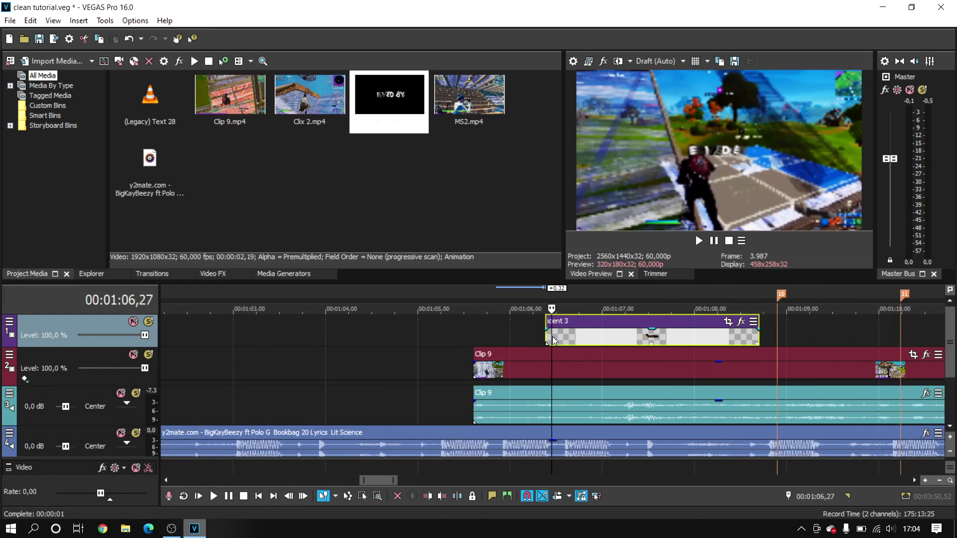
key(space)
click(545, 352)
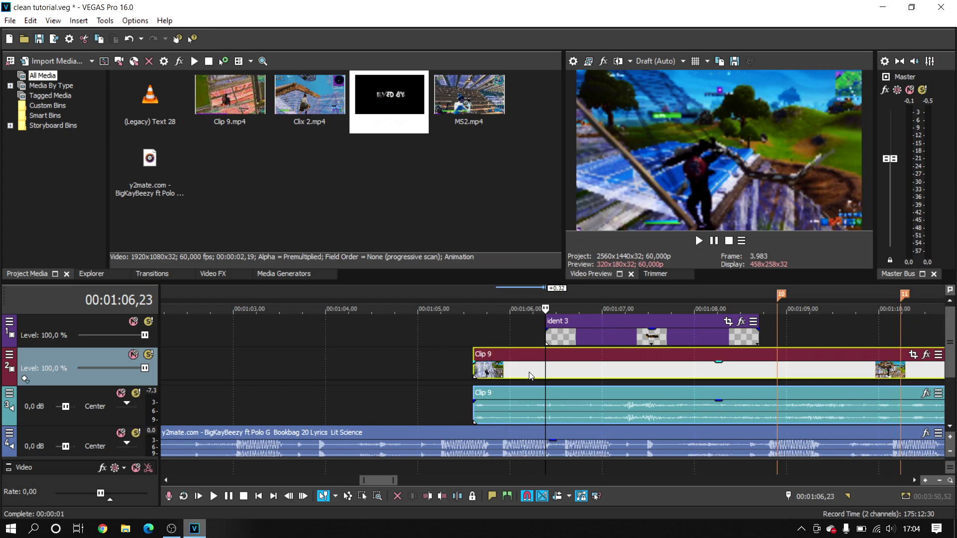
key(s)
- Split Clip 9 again where the ident ends, at 00:01:08,42
click(647, 334)
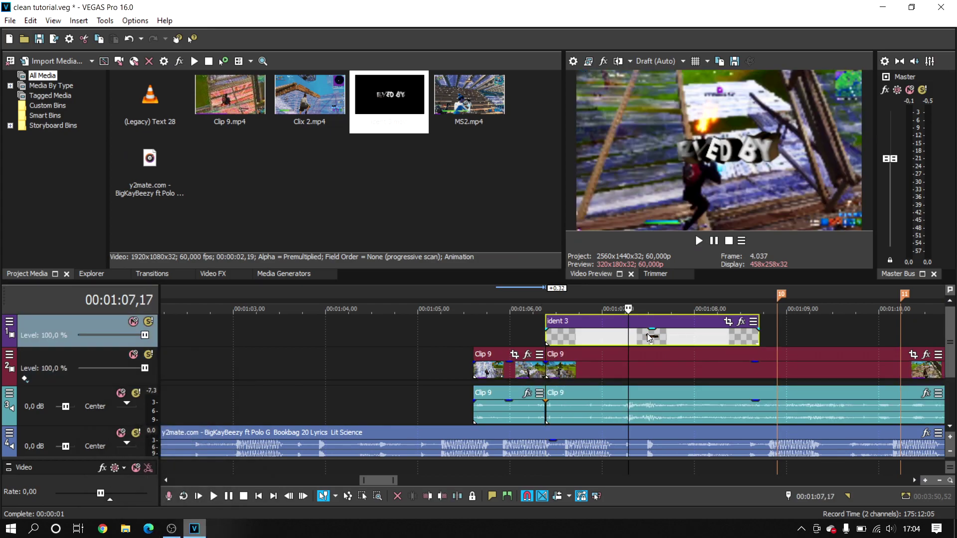
click(699, 341)
click(713, 337)
click(724, 335)
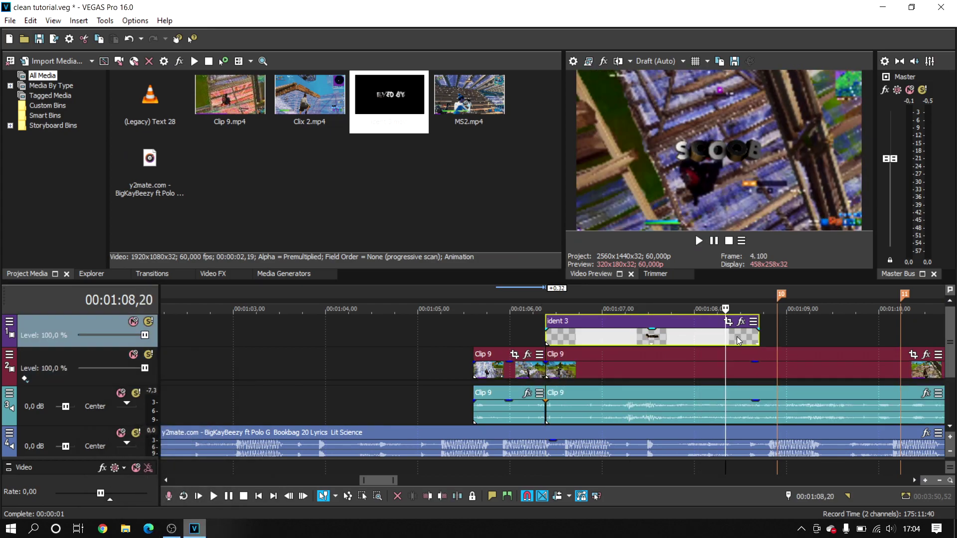
click(736, 337)
click(757, 339)
click(764, 339)
click(756, 340)
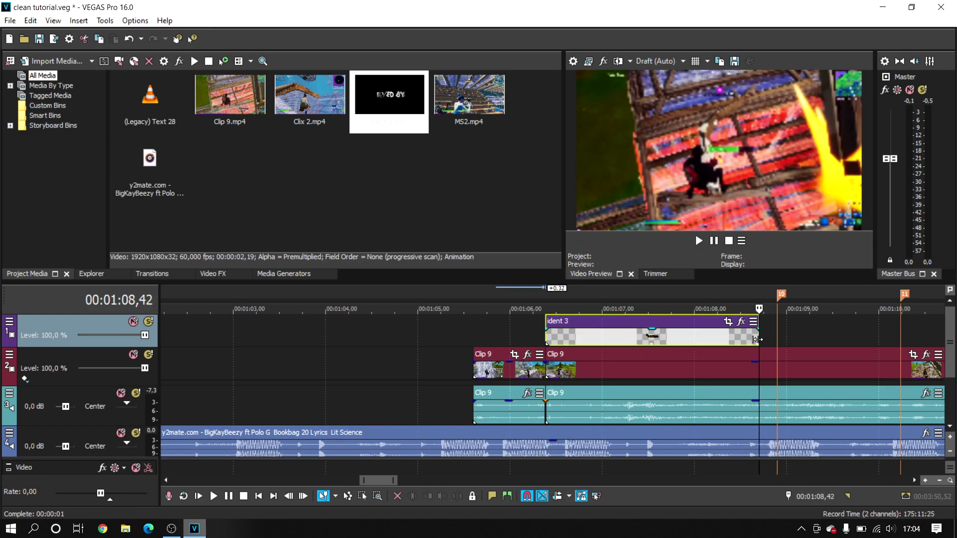
click(754, 360)
key(s)
click(689, 373)
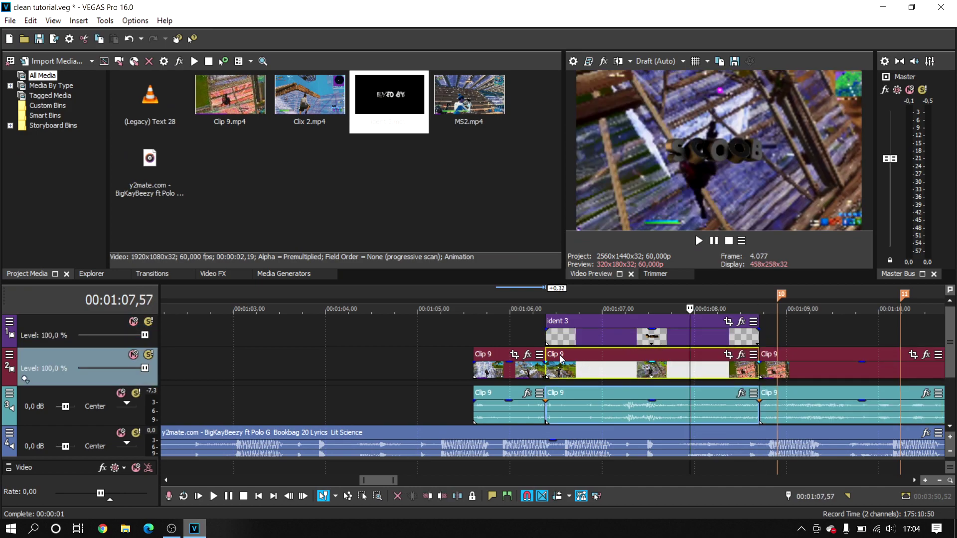
click(561, 358)
click(507, 342)
click(617, 365)
scroll(600, 365, down, 2)
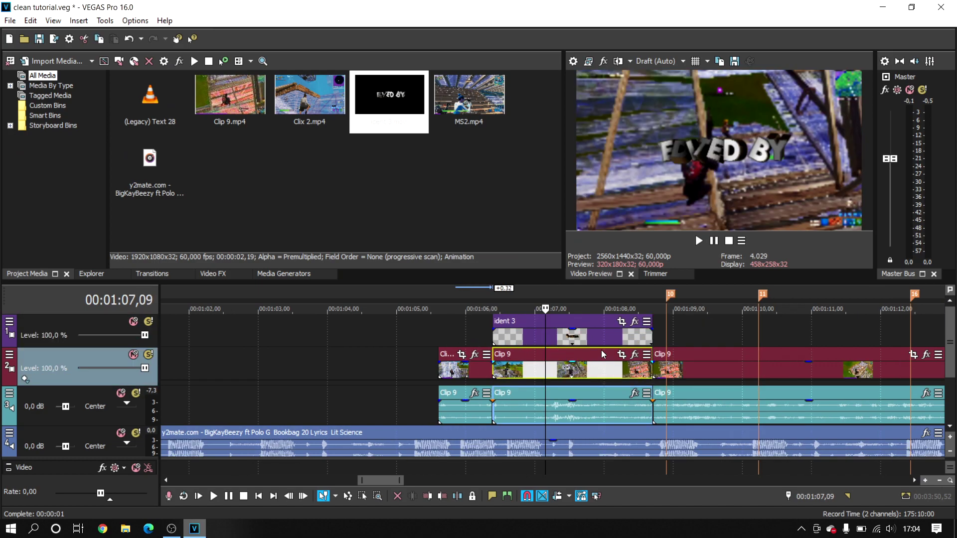
click(563, 352)
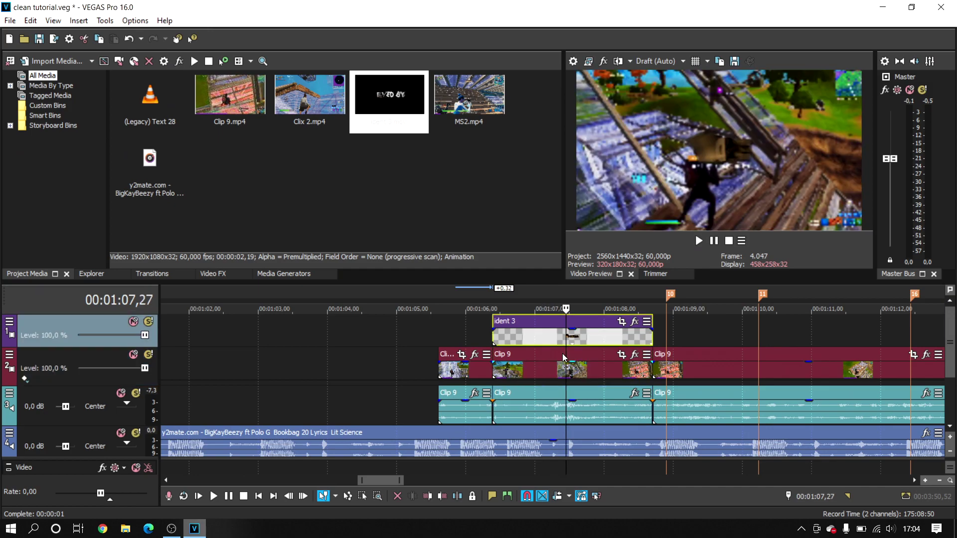
- Apply the default BCC Lens Blur OBS effect to the Clip 9 section under the ident, with Iris Scale at 10,88
click(220, 277)
scroll(60, 156, down, 10)
scroll(59, 156, down, 8)
click(68, 157)
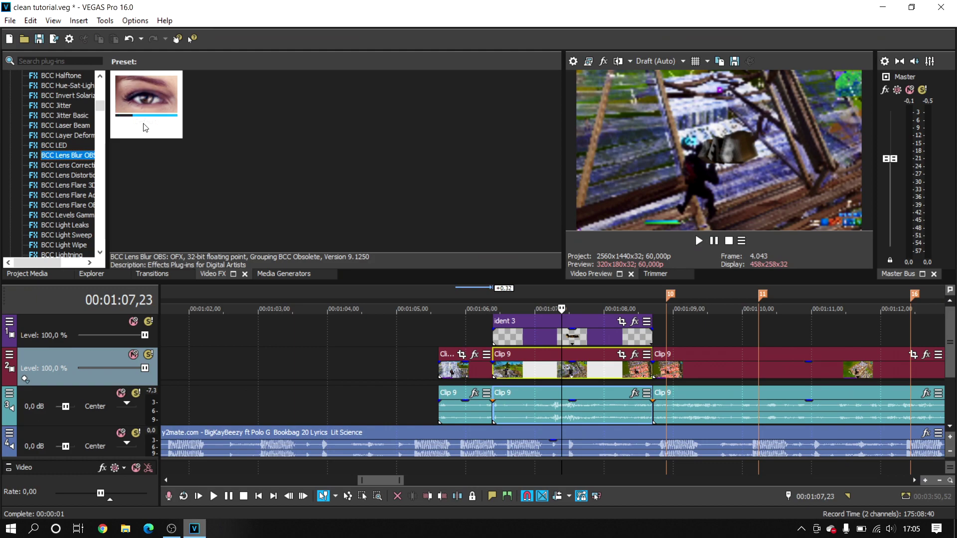
drag(143, 128, 246, 118)
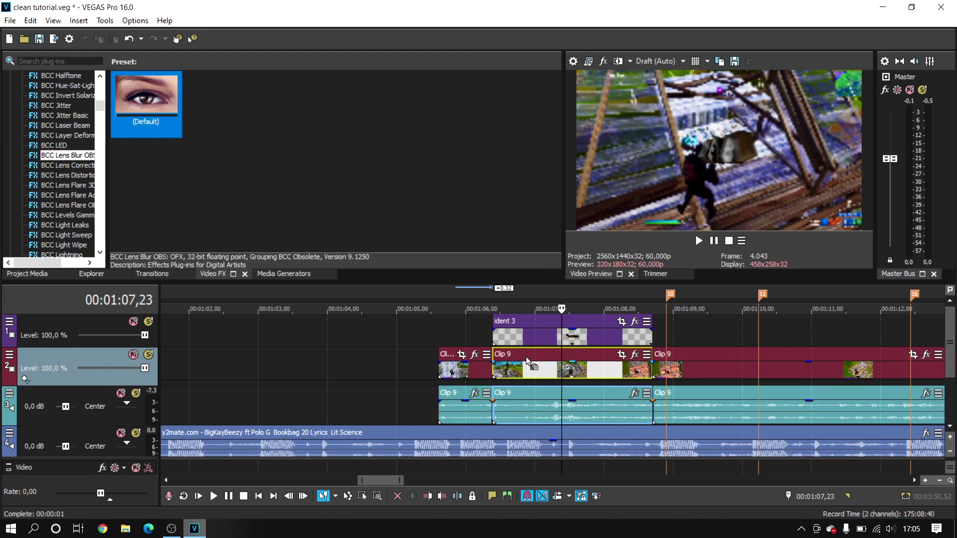
drag(526, 357, 526, 357)
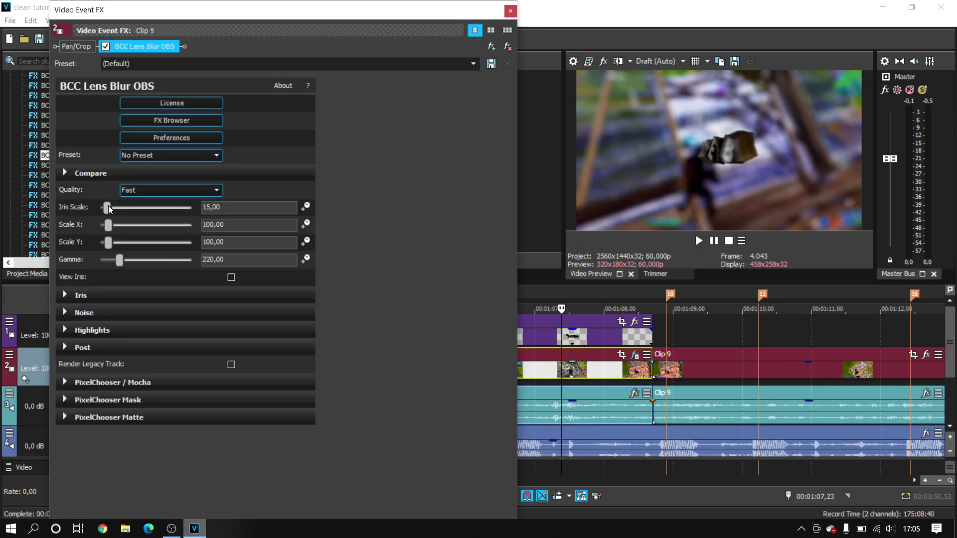
drag(108, 209, 106, 208)
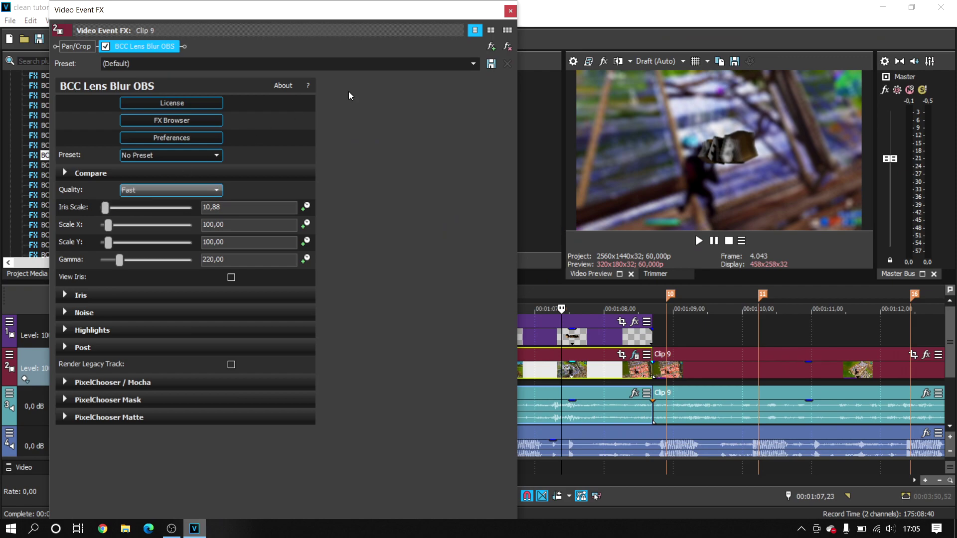
click(510, 11)
- Play from 00:01:06,14 through the ident to check the blur on the Clip 9 section
click(483, 335)
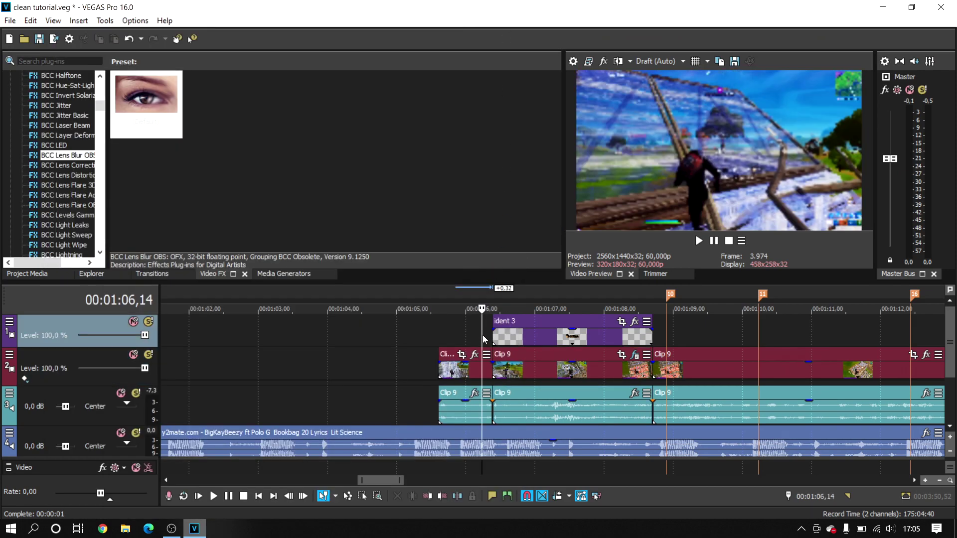
key(space)
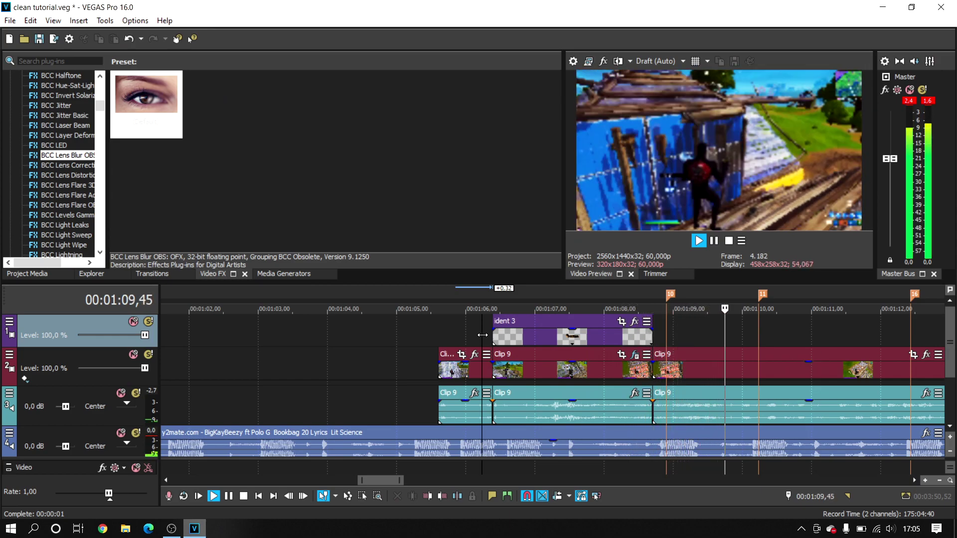
key(space)
click(462, 333)
scroll(498, 337, up, 2)
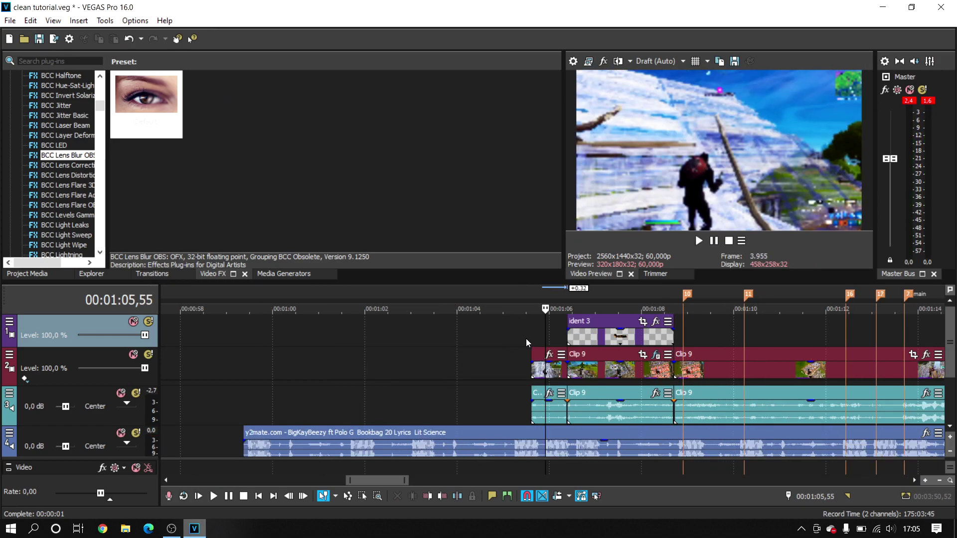
- Examine the cuts around the blurred Clip 9 section, comparing the preview of the sharp and blurred parts
drag(569, 335, 651, 325)
click(603, 329)
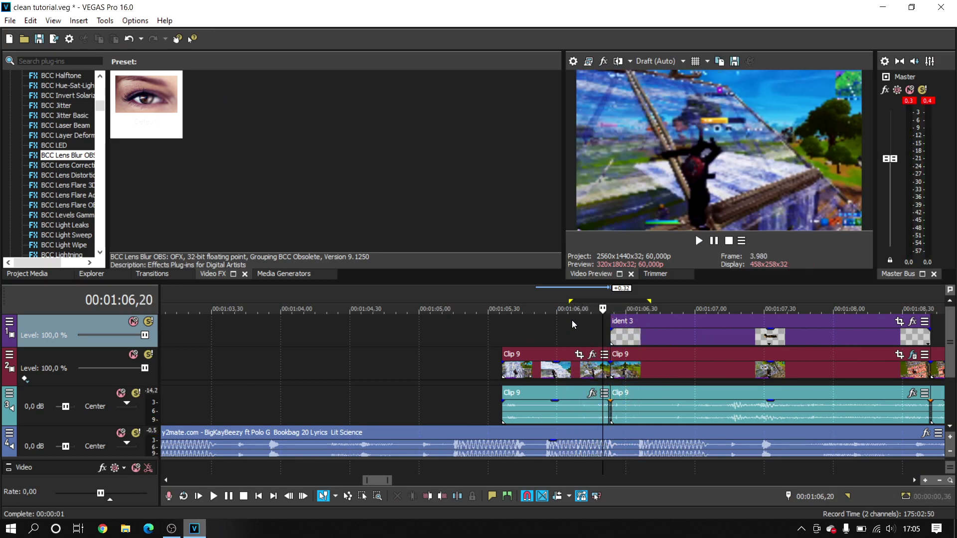
click(585, 369)
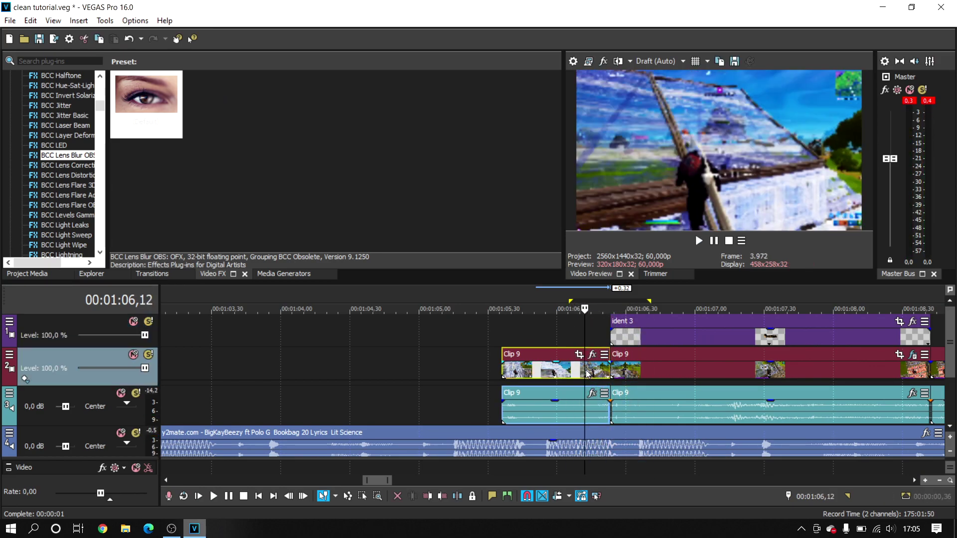
click(628, 375)
scroll(674, 369, down, 4)
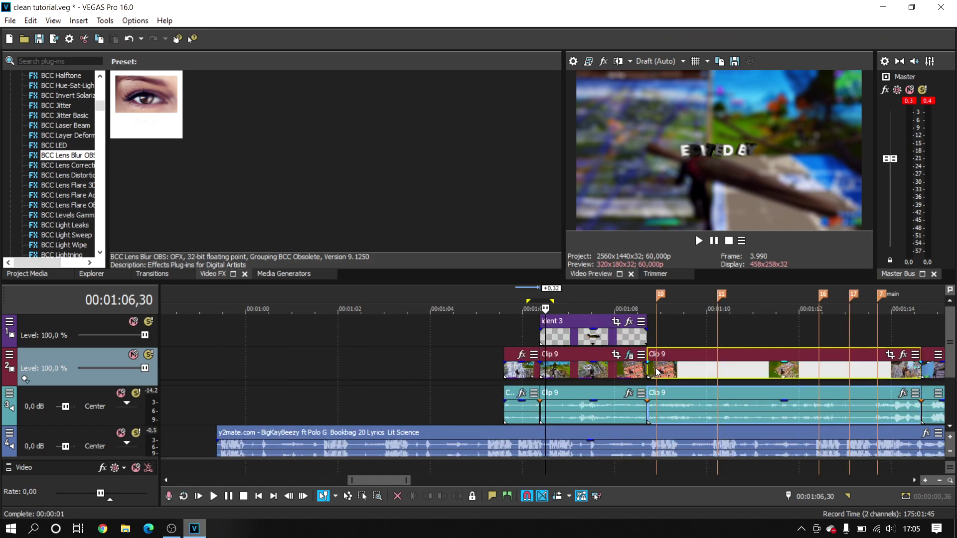
click(647, 339)
click(526, 337)
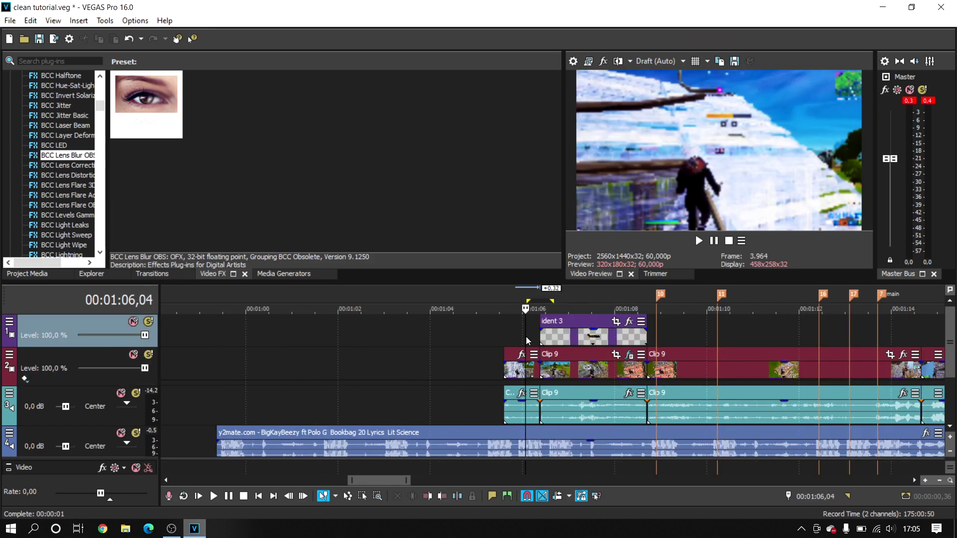
scroll(529, 337, up, 3)
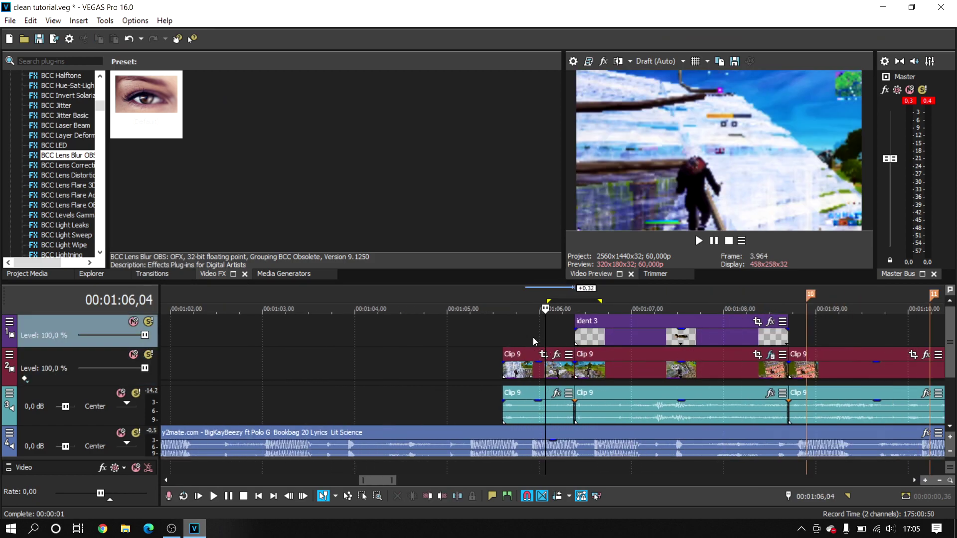
click(574, 370)
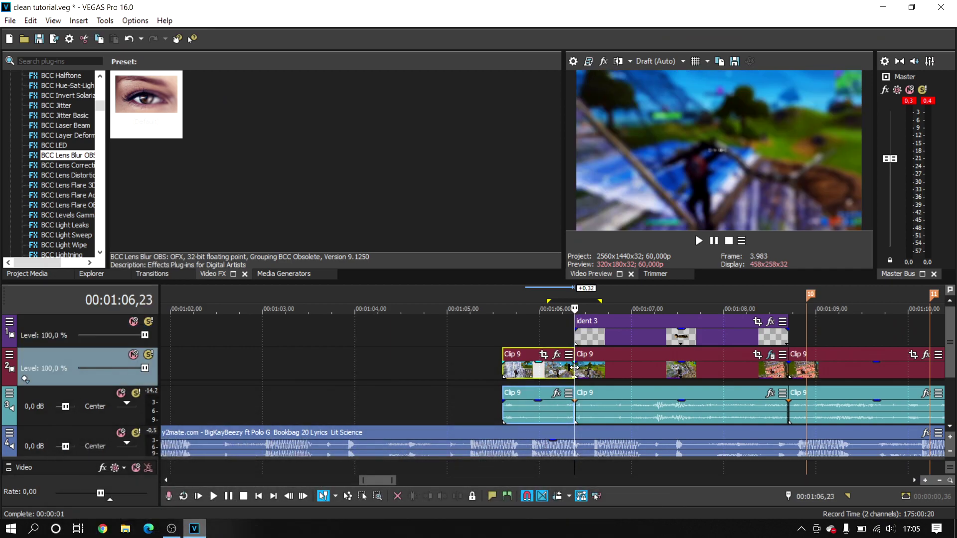
click(585, 366)
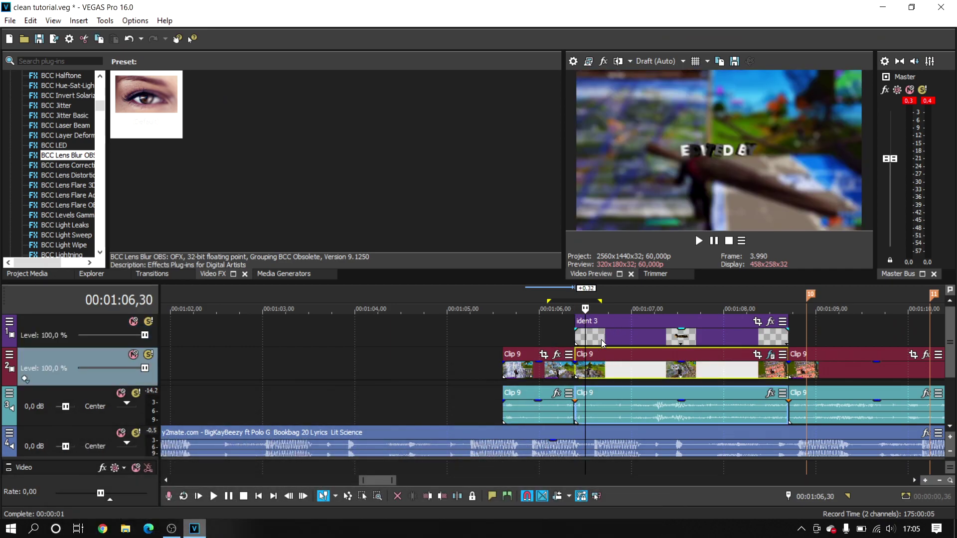
- Ungroup the audio from the video of the blurred Clip 9 section
scroll(613, 378, up, 2)
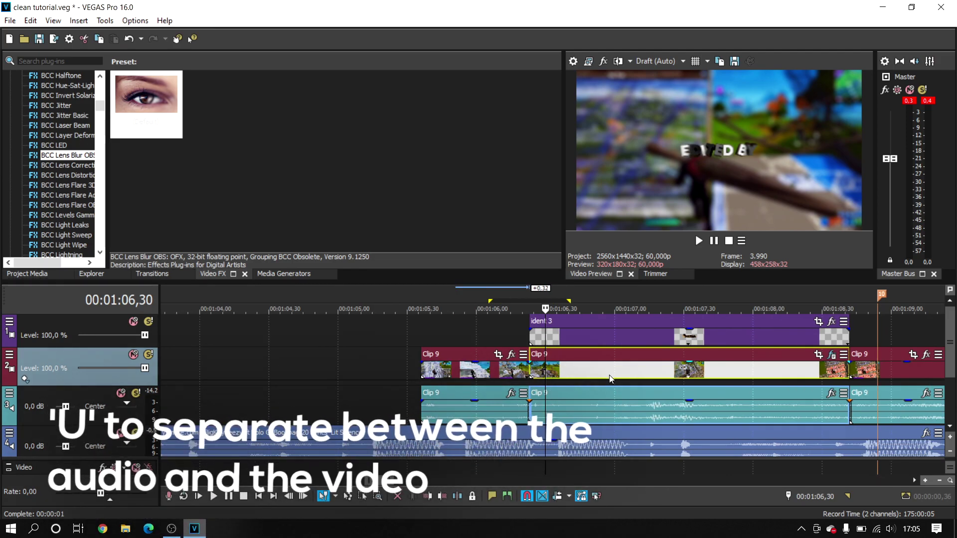
click(564, 390)
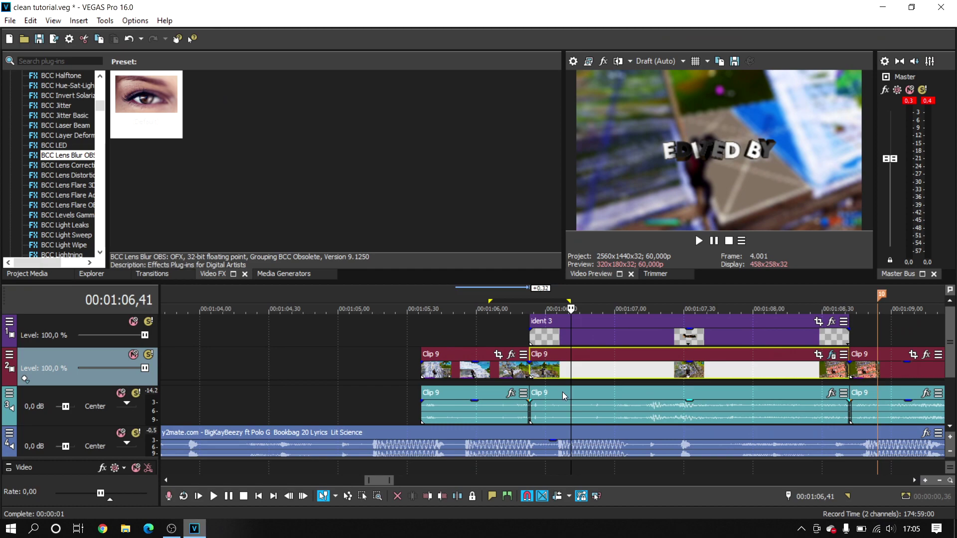
click(563, 392)
click(551, 372)
click(551, 390)
click(555, 372)
- Extend the start of the blurred Clip 9 section 15 frames earlier so it crossfades with the preceding Clip 9 section
mouse_move(497, 377)
mouse_down()
mouse_move(472, 377)
mouse_move(498, 377)
mouse_up()
click(538, 373)
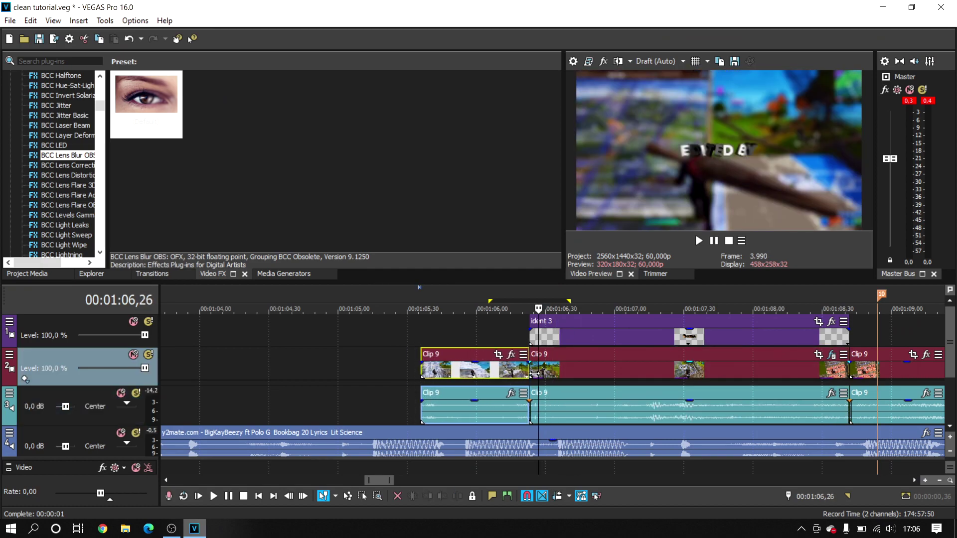
click(548, 373)
scroll(571, 372, up, 1)
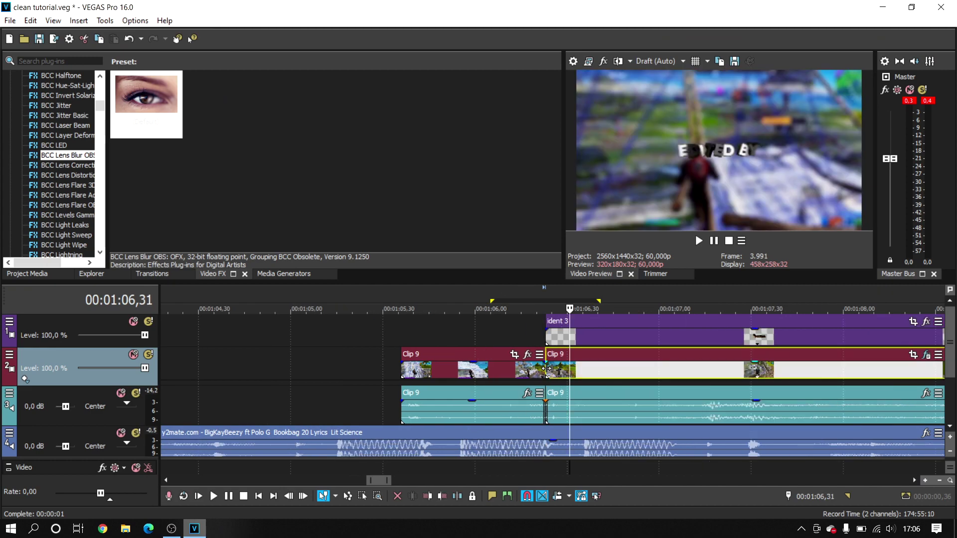
scroll(498, 366, up, 1)
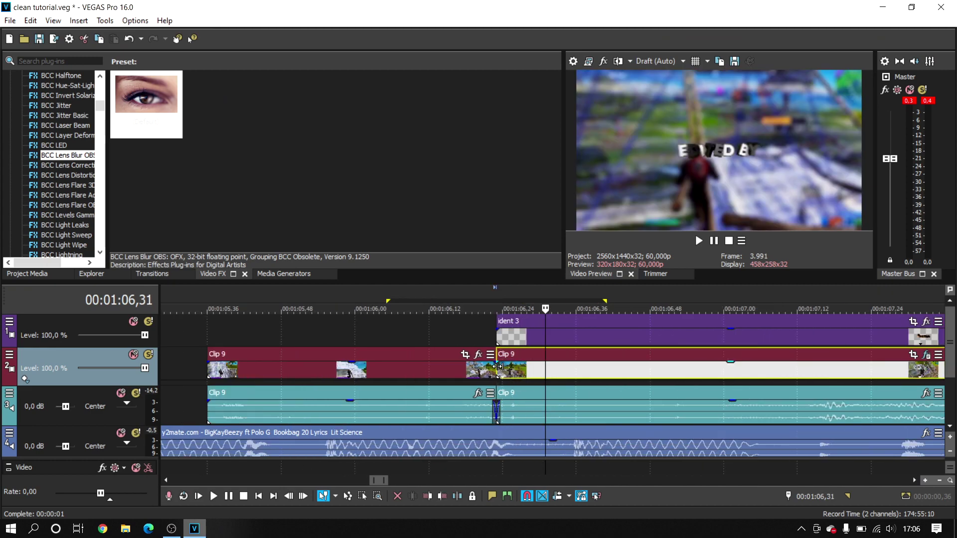
drag(499, 368, 404, 371)
- Play and scrub through the crossfade before the ident to check how the blur comes in
click(405, 330)
key(space)
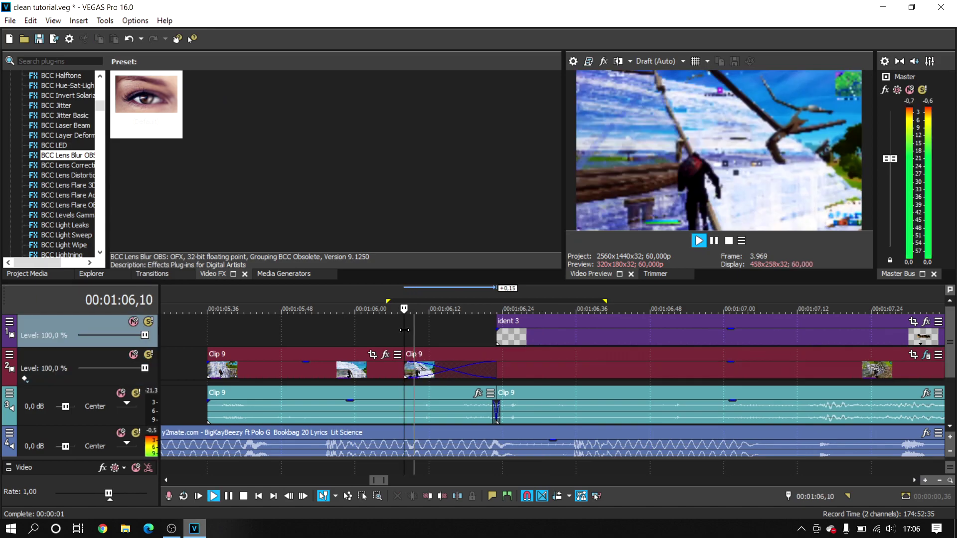
key(space)
scroll(424, 368, down, 1)
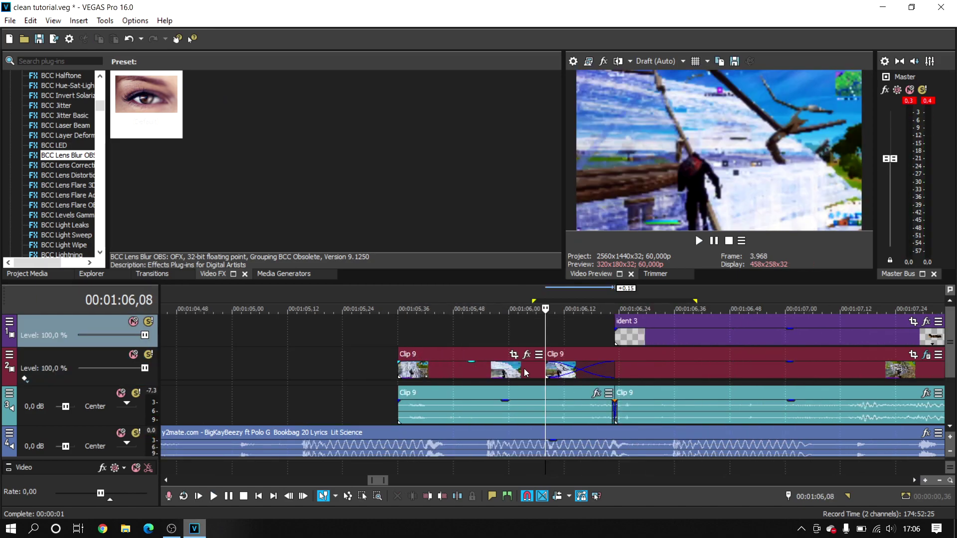
click(524, 330)
click(536, 328)
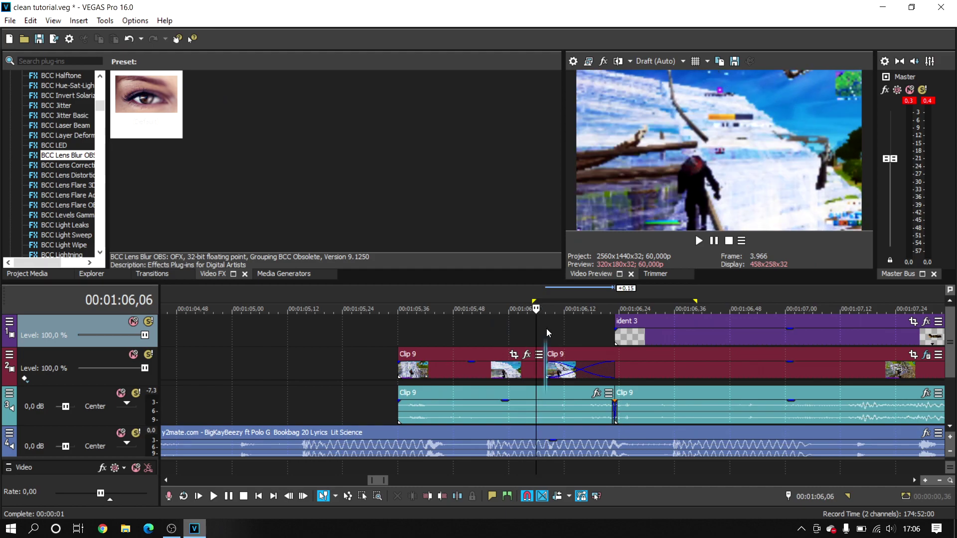
click(555, 328)
click(596, 336)
scroll(610, 343, down, 1)
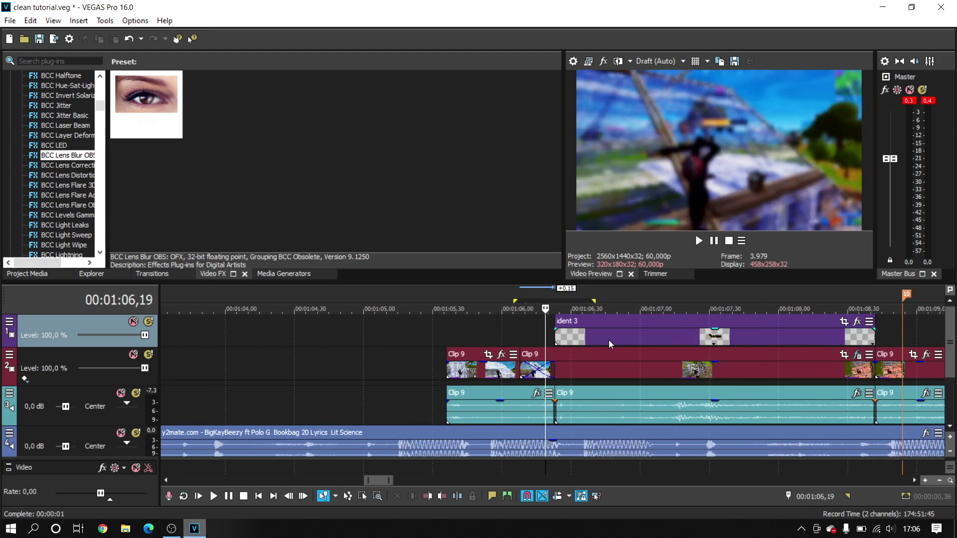
- Extend the end of the blurred Clip 9 section 15 frames past the ident so it crossfades with the following Clip 9 section
click(579, 342)
scroll(662, 342, down, 1)
click(741, 367)
click(734, 342)
scroll(734, 342, up, 2)
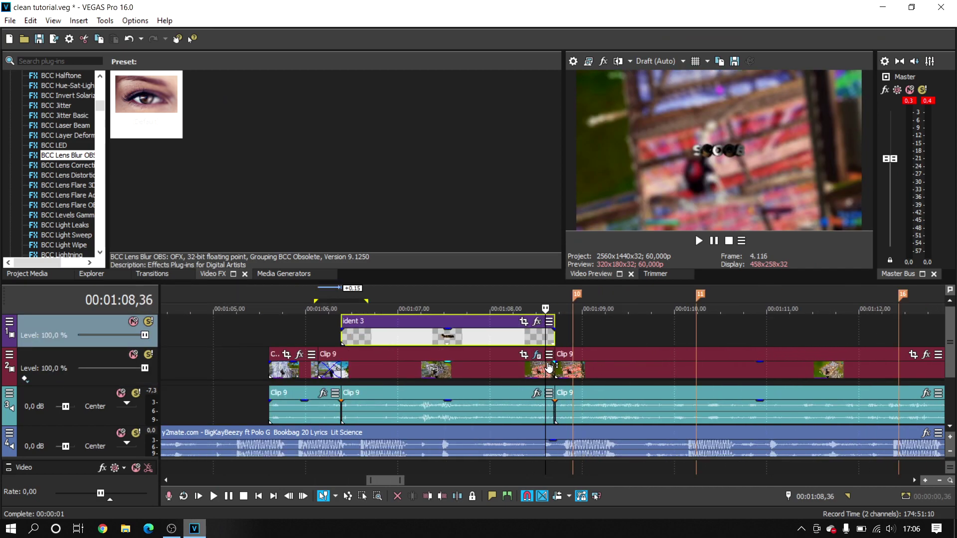
click(588, 375)
drag(572, 369, 638, 369)
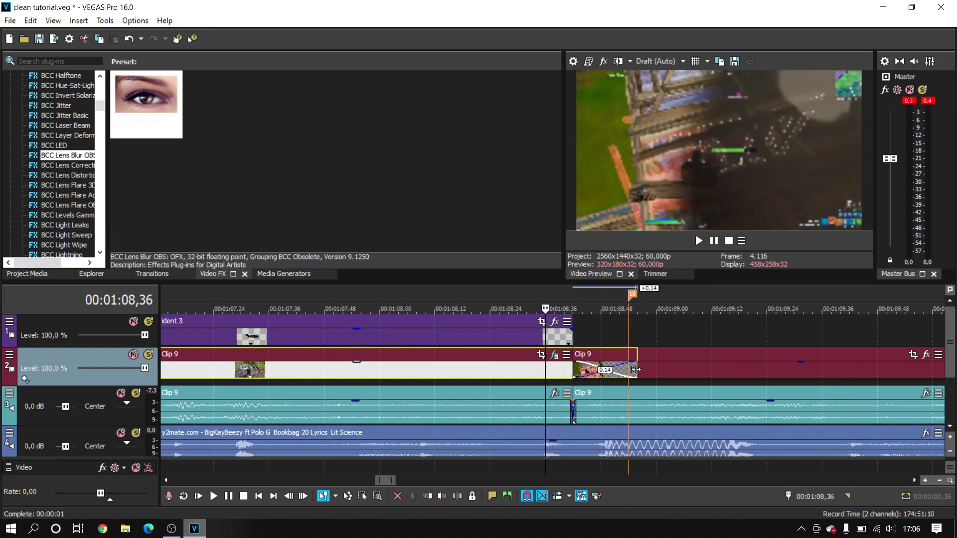
scroll(542, 366, down, 3)
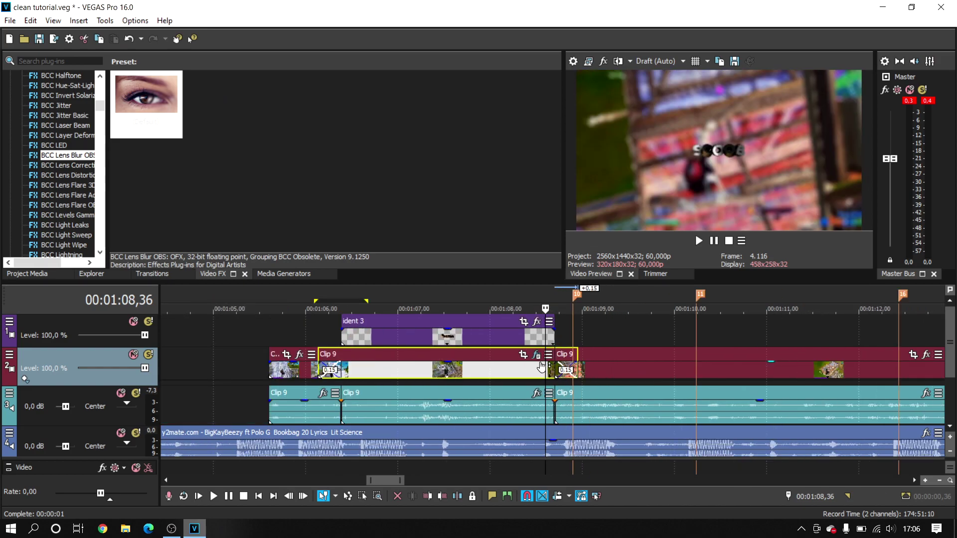
- Play from 00:01:06,04 through the ident to check both blur crossfades
click(312, 332)
key(space)
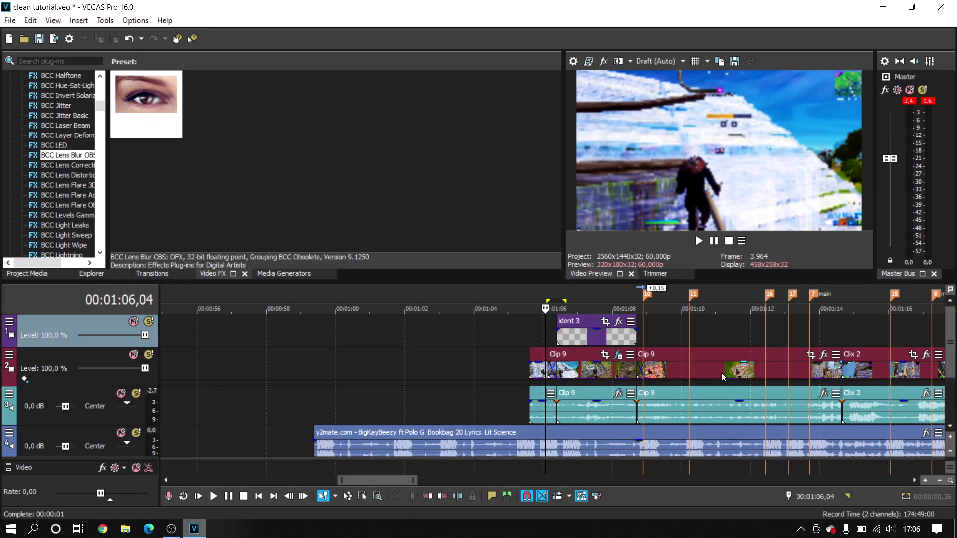
scroll(662, 357, up, 1)
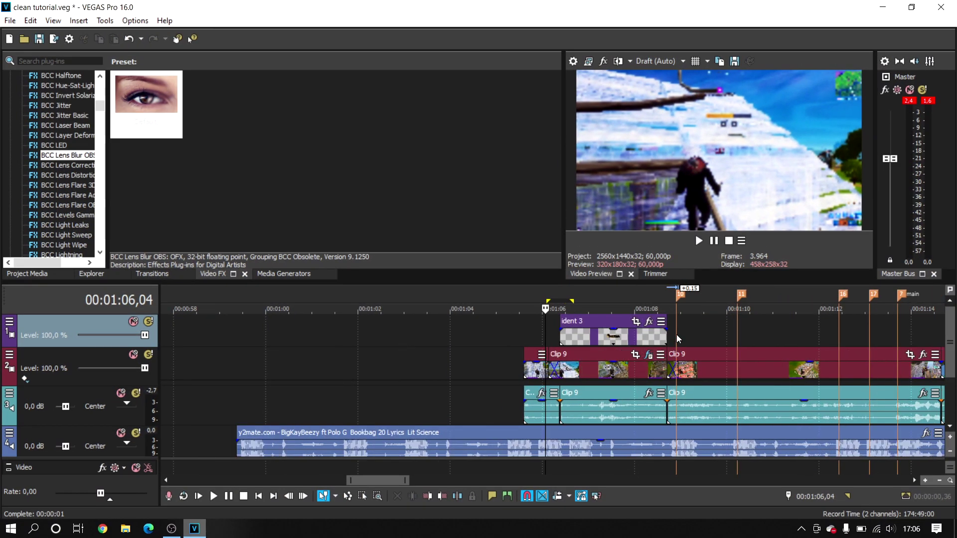
- Insert a Velocity envelope on the Clip 9 section that follows the ident
click(677, 334)
click(827, 340)
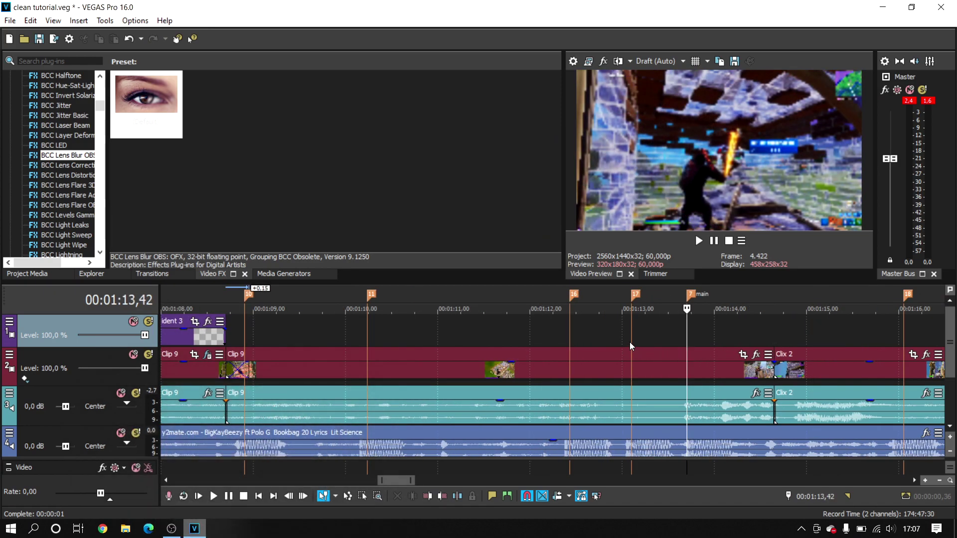
right_click(702, 351)
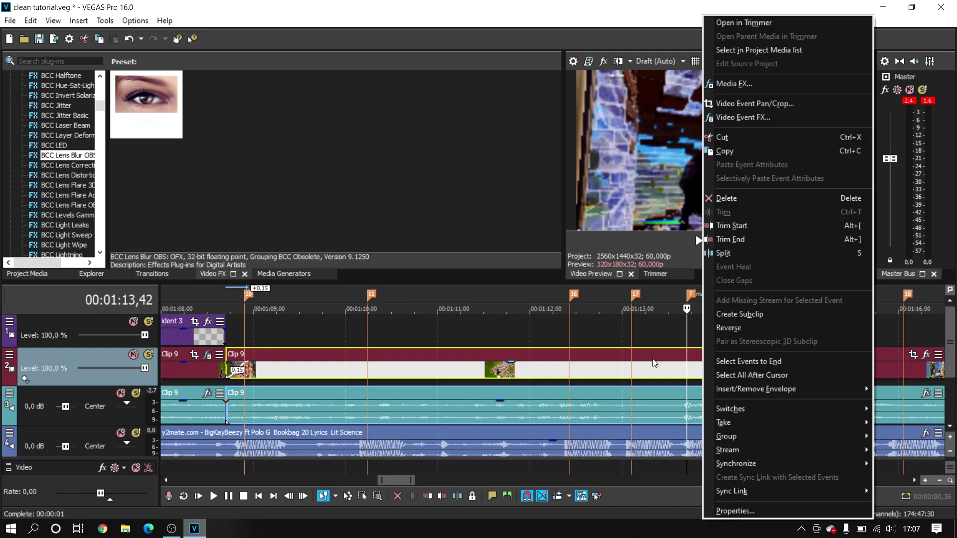
click(653, 362)
right_click(696, 359)
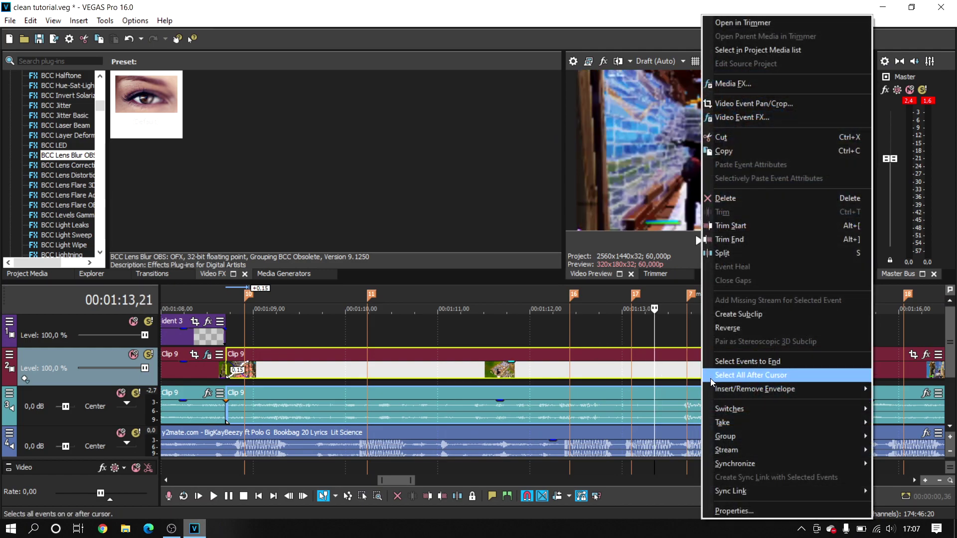
mouse_move(715, 388)
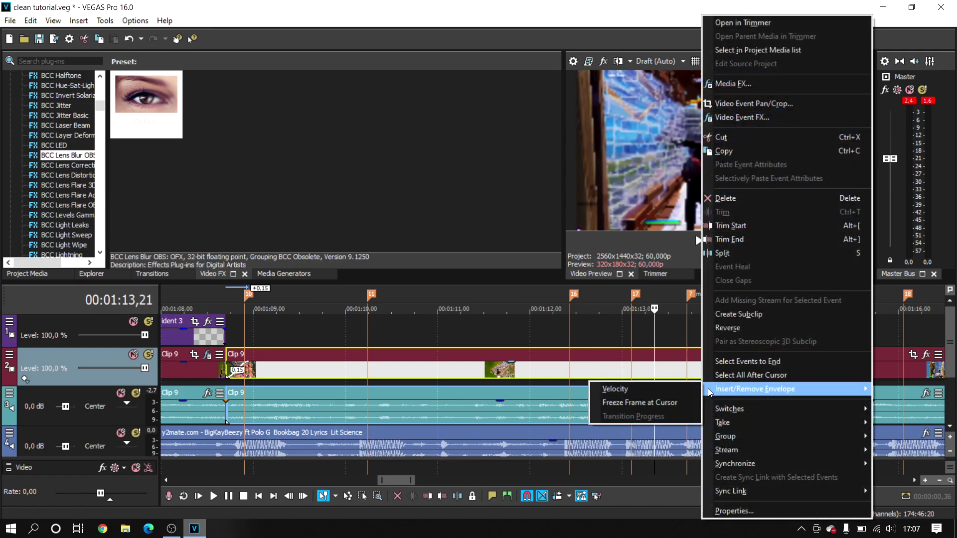
click(686, 388)
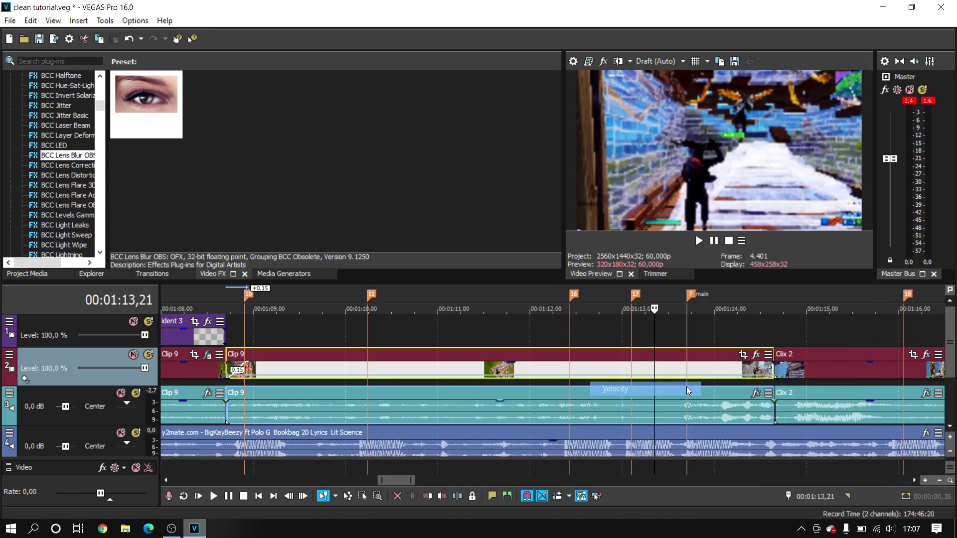
- Add a velocity point on Clip 9 at the "main" marker, at 00:01:13,42
click(687, 352)
scroll(675, 382, up, 8)
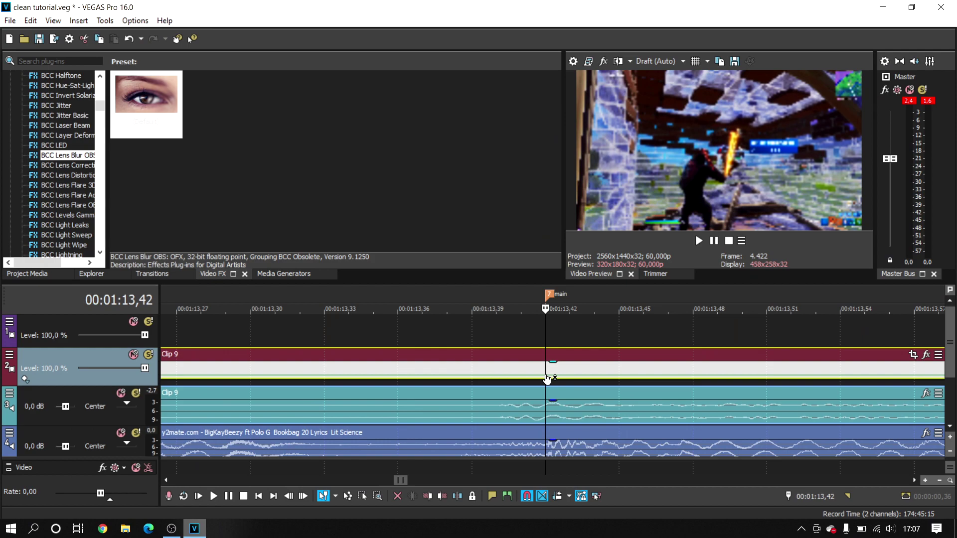
scroll(543, 360, down, 2)
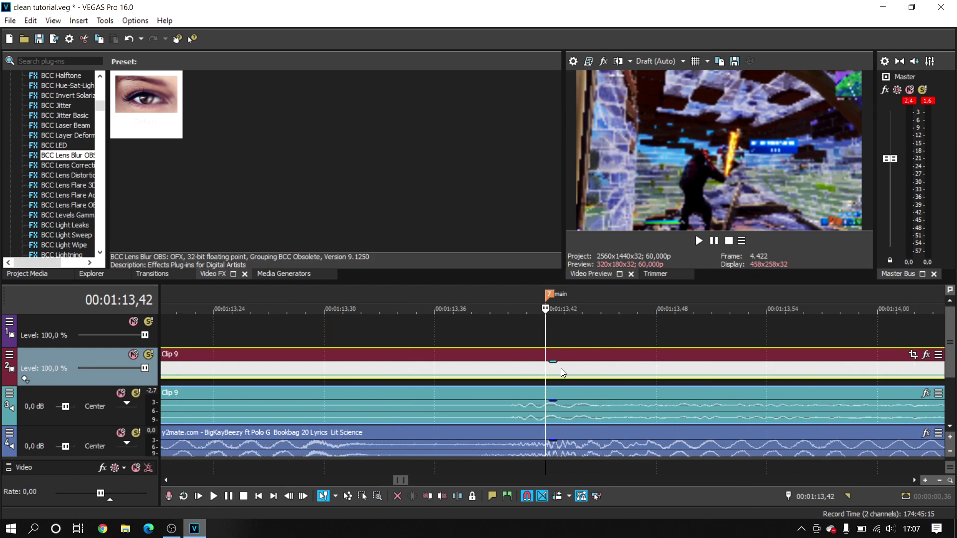
scroll(546, 381, up, 3)
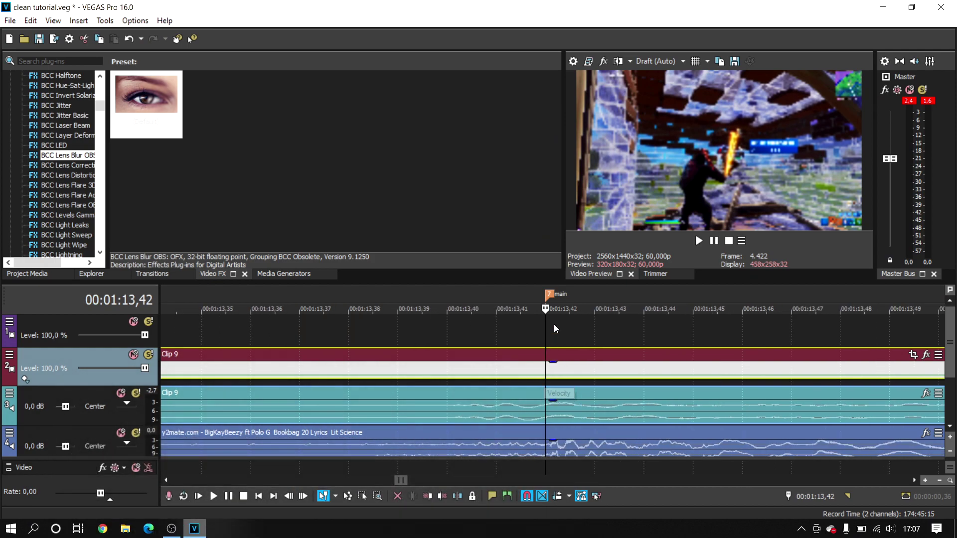
double_click(546, 377)
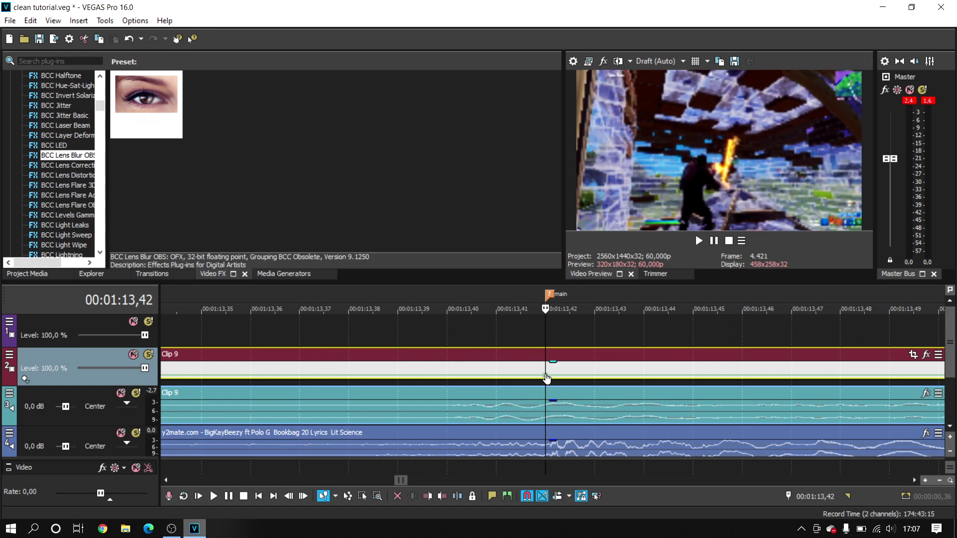
- Add a velocity point on Clip 9 shortly before the "main" marker, at 00:01:13,35
scroll(547, 379, down, 6)
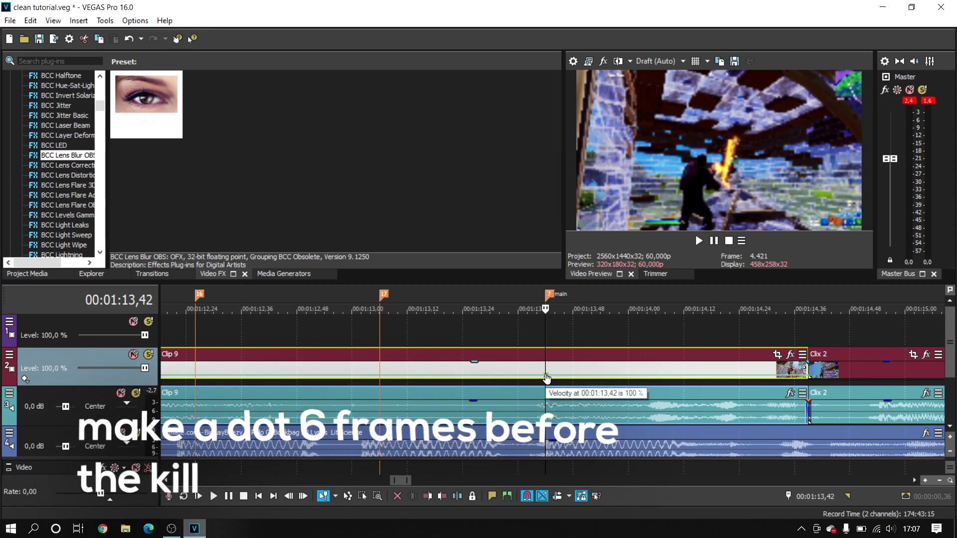
scroll(547, 379, up, 3)
key(Left)
key(Left)
key(Left)
key(Left)
key(Left)
key(Left)
key(Left)
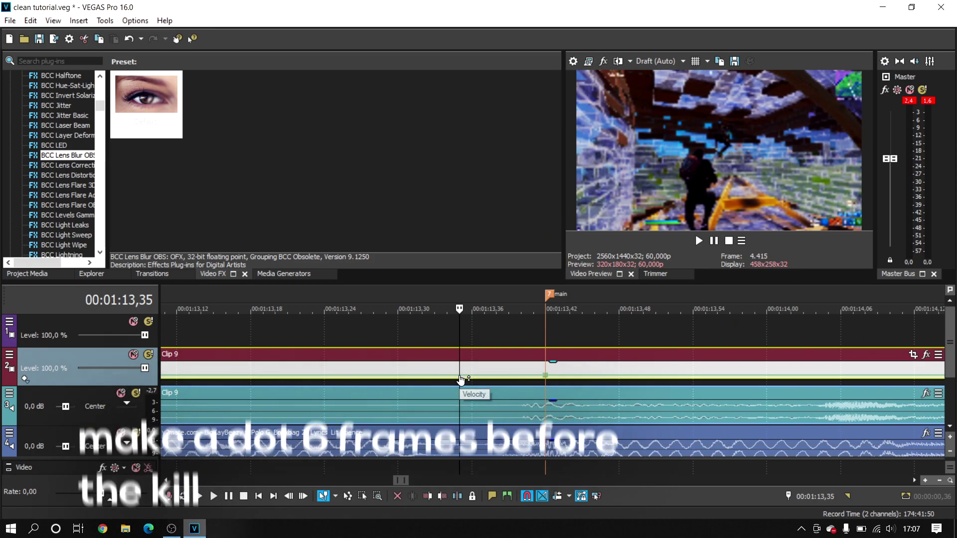
double_click(459, 378)
- Add a velocity point on Clip 9 one frame after the "main" marker, at 00:01:13,43
scroll(522, 349, down, 2)
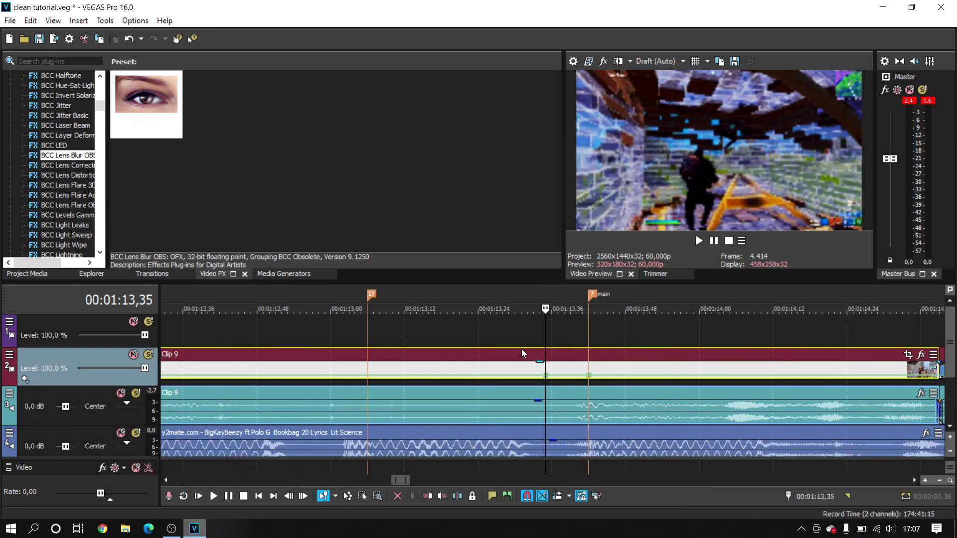
click(589, 348)
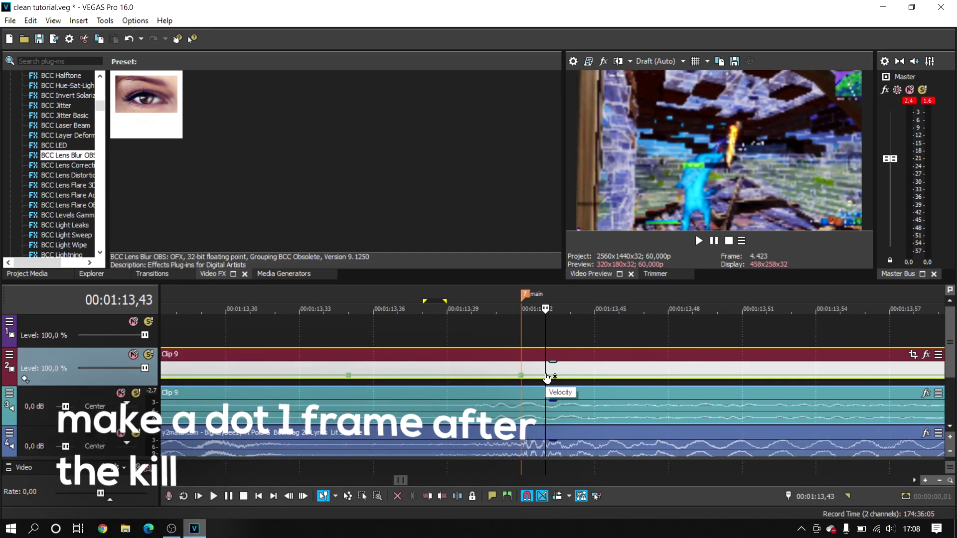
double_click(546, 376)
- Step through the frames around the "main" marker to check the positions of the three velocity points
click(462, 350)
scroll(463, 350, down, 2)
click(567, 348)
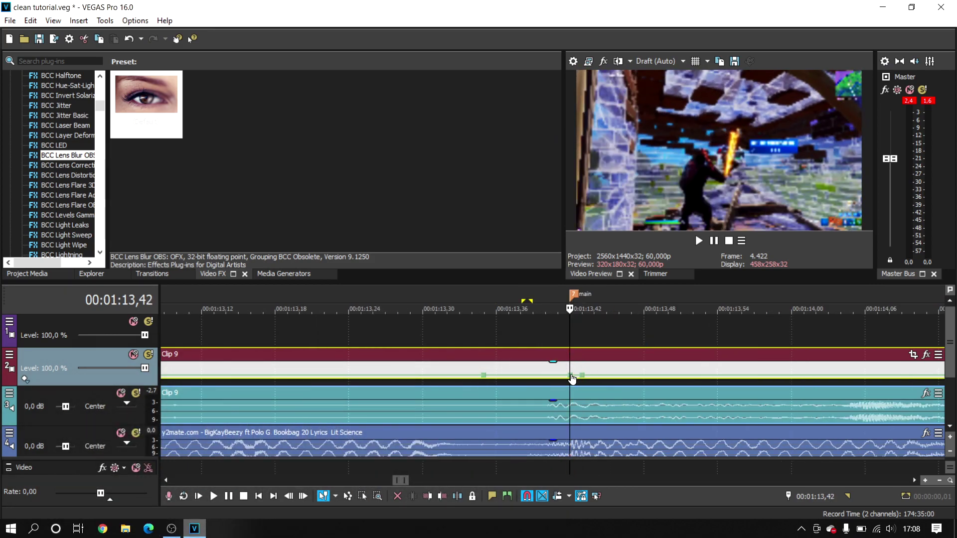
key(Left)
key(Left)
key(Left)
key(Left)
key(Left)
key(Left)
key(Left)
click(570, 351)
key(Right)
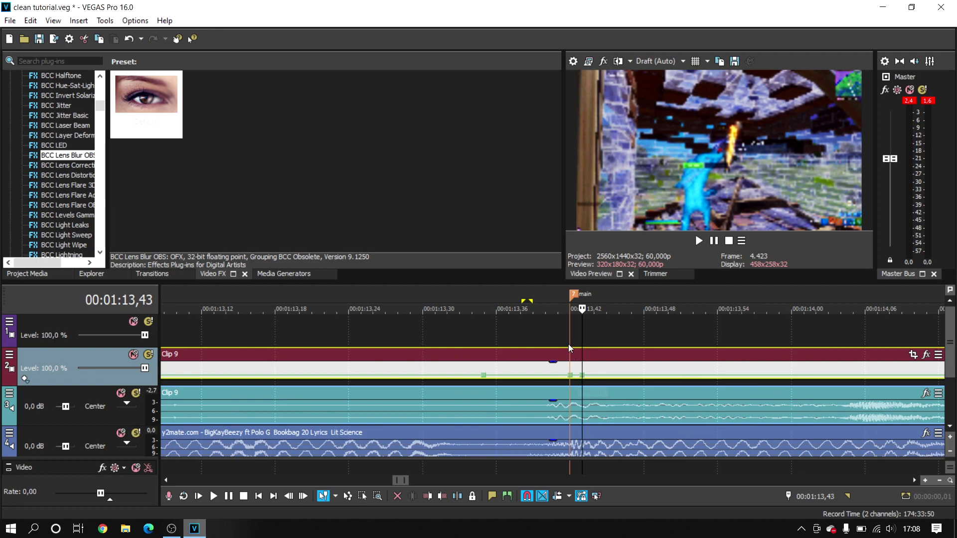
- Set the velocity point at the "main" marker to 300% forward and the point one frame after it to 50% forward
click(569, 346)
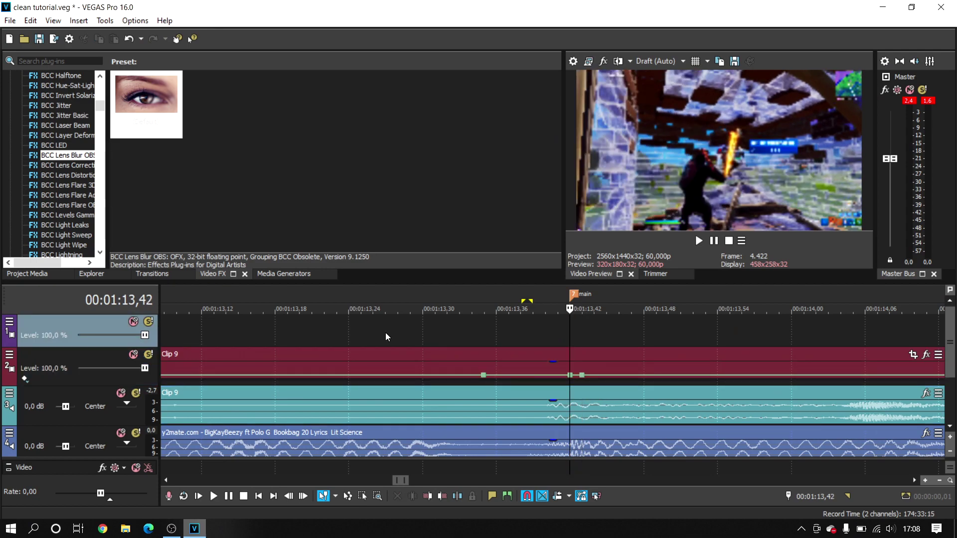
right_click(570, 375)
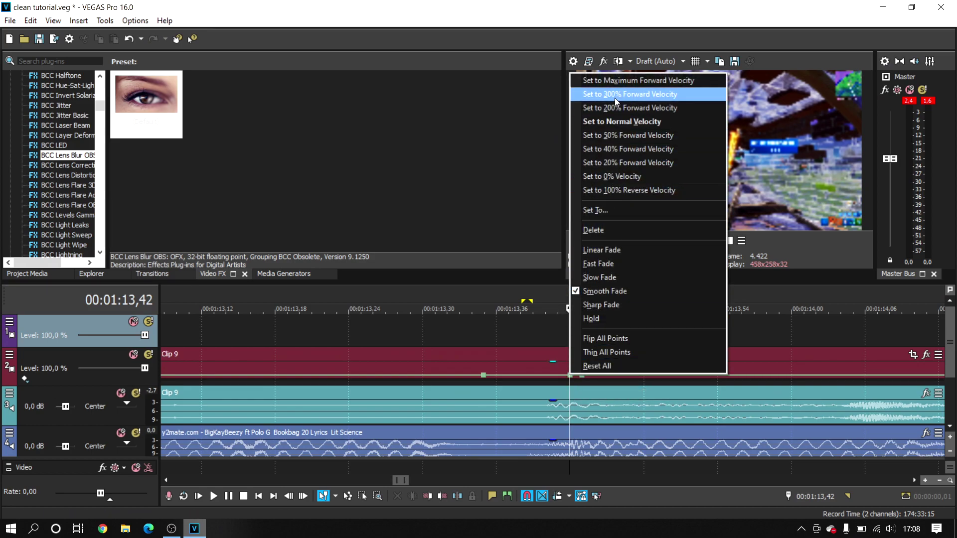
click(638, 94)
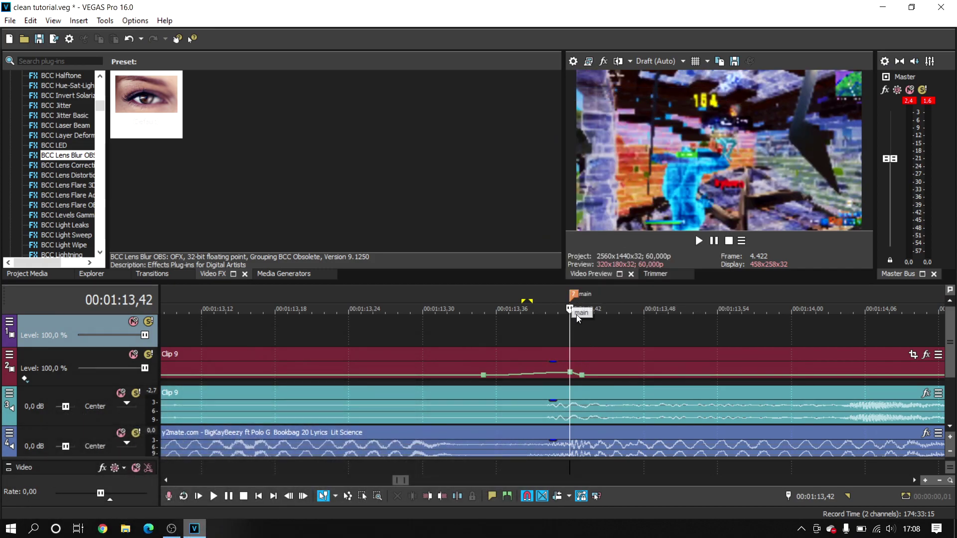
key(Right)
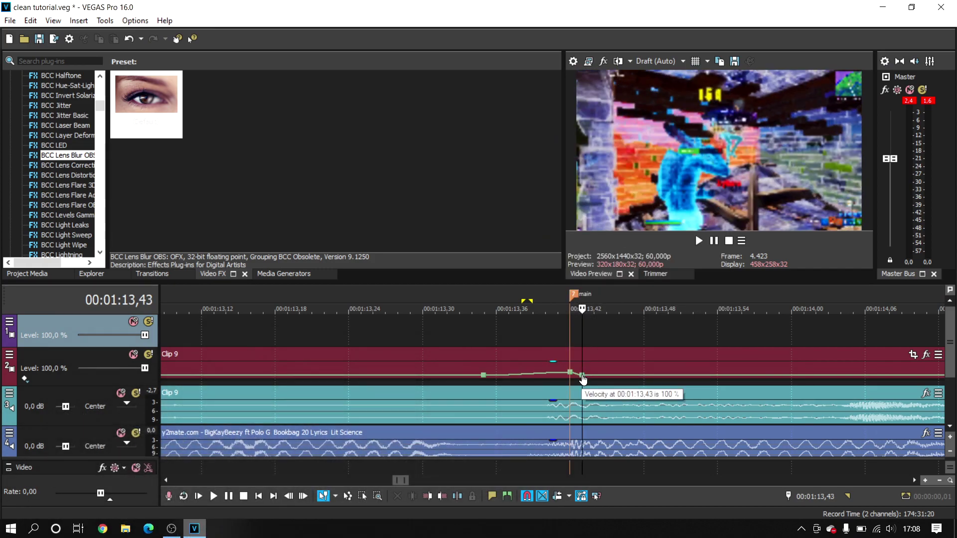
right_click(583, 378)
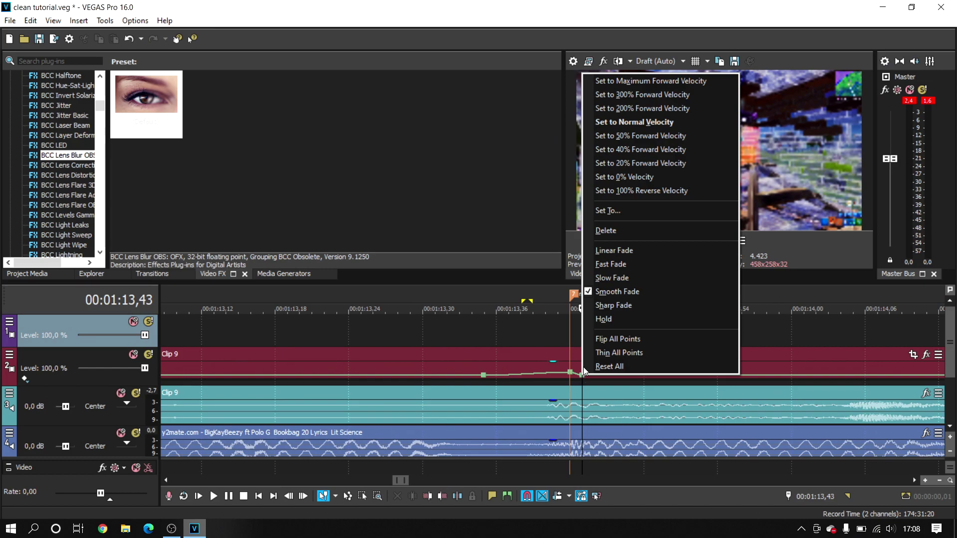
click(618, 140)
- Play Clip 9 from 00:01:13,18 past the "main" marker to check the velocity change at the kill
scroll(577, 382, down, 5)
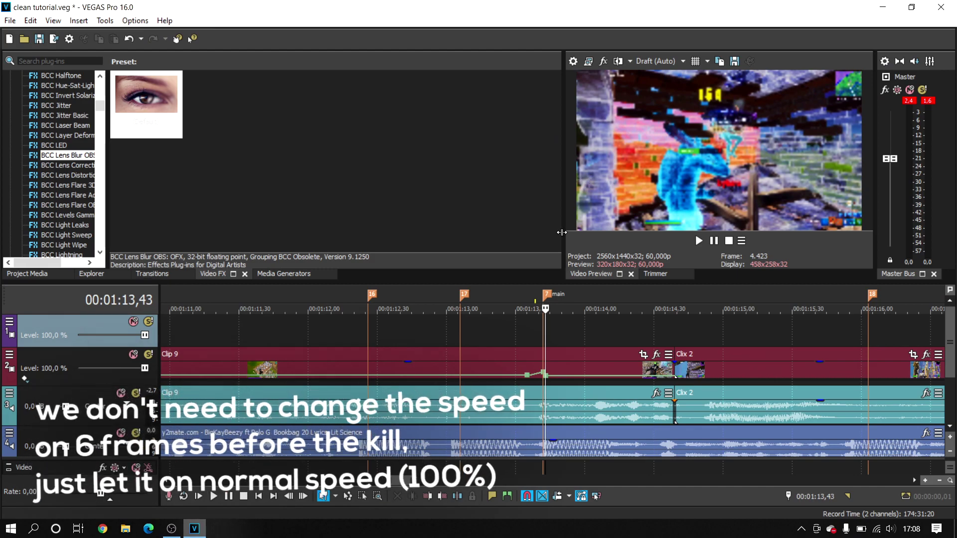
click(487, 340)
key(space)
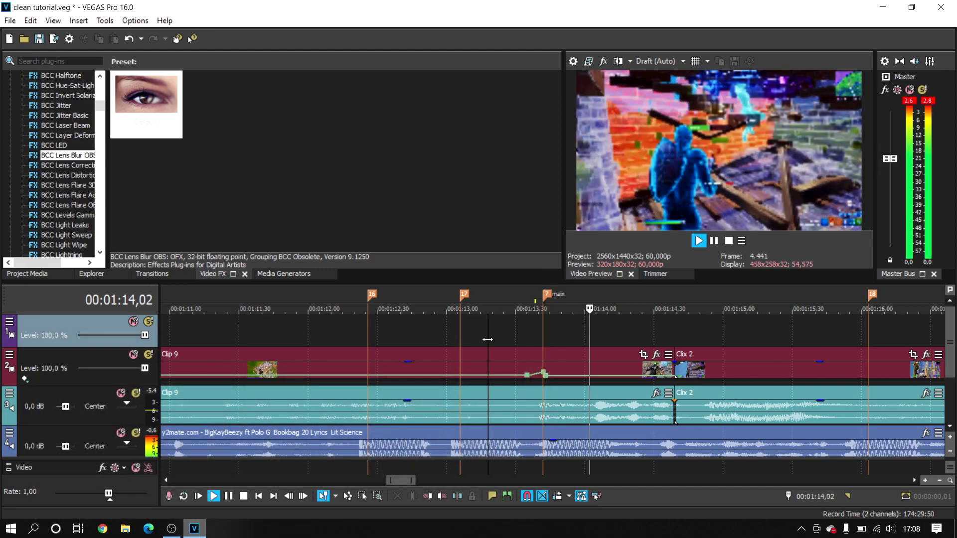
key(space)
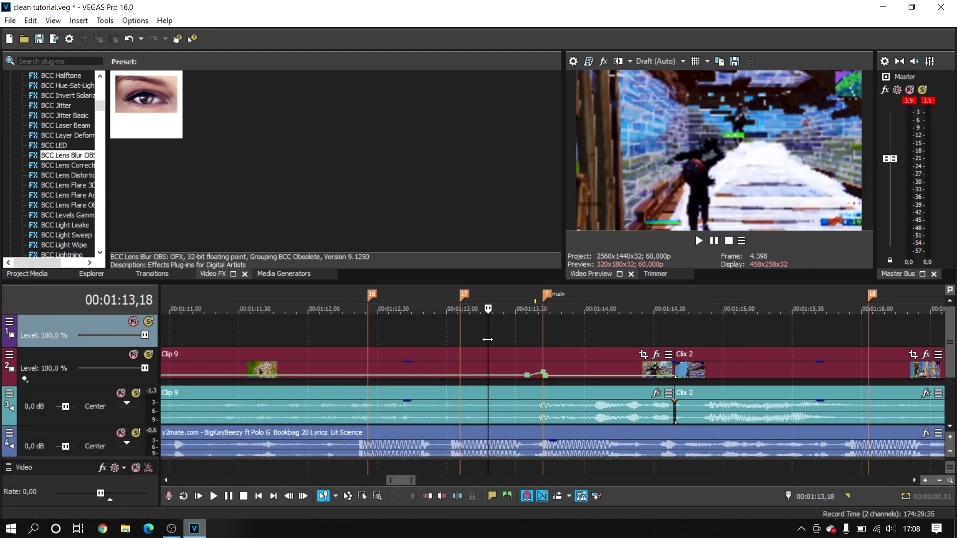
- Insert a velocity envelope on Clix 2 and add a velocity point at its "main" marker, at 00:01:17,14
click(541, 326)
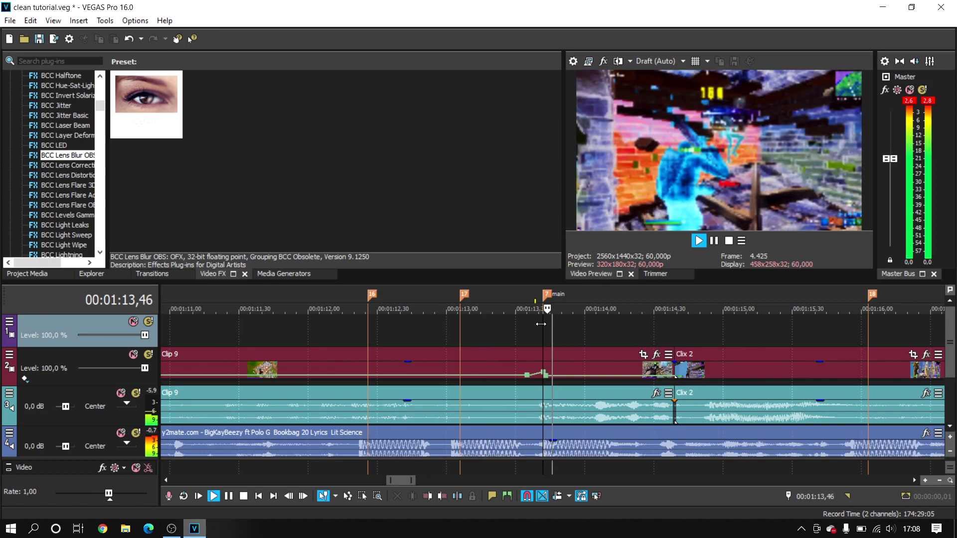
scroll(609, 331, down, 2)
scroll(617, 333, down, 2)
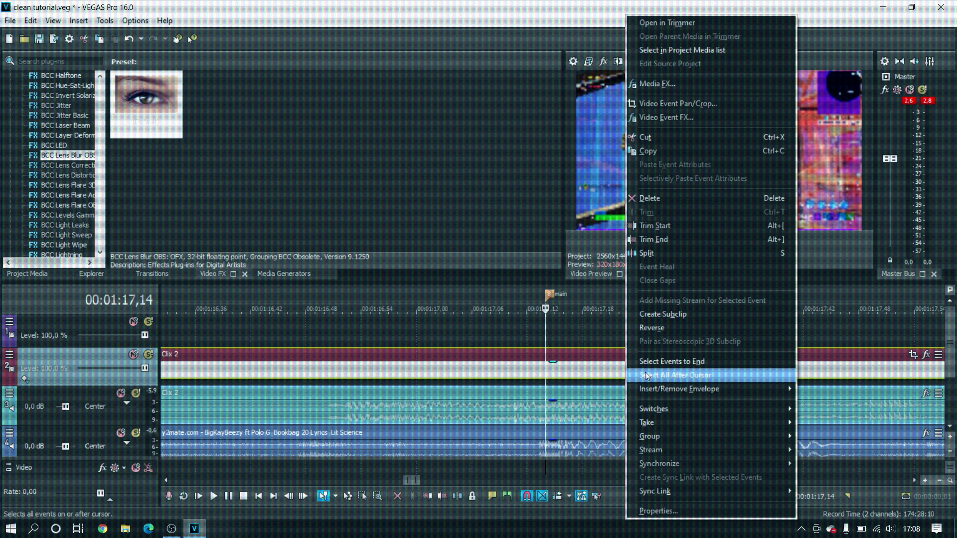
click(683, 374)
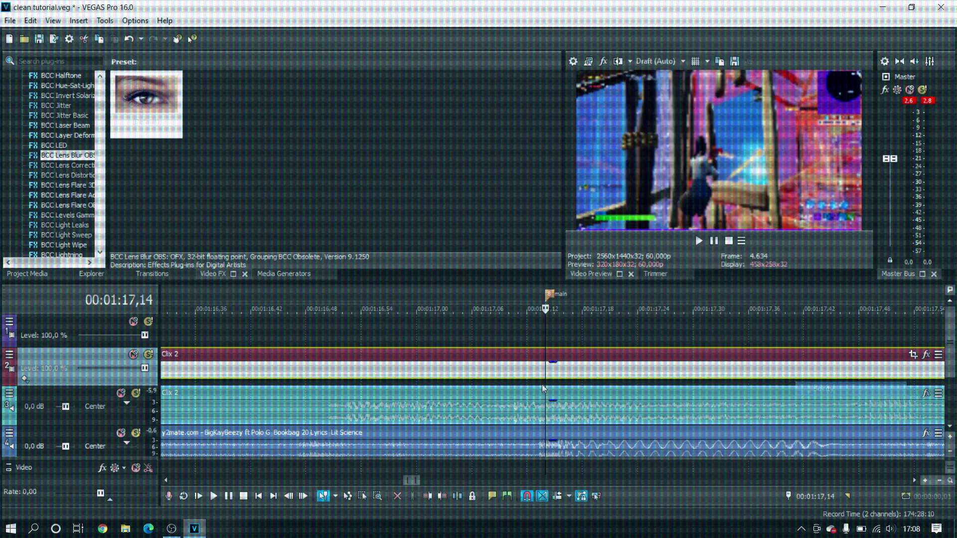
drag(542, 377, 543, 381)
- Add a velocity point on Clix 2 six frames before the "main" marker, at 00:01:17,08
scroll(543, 377, down, 2)
key(Left)
key(Left)
key(Left)
key(Left)
key(Left)
key(Left)
double_click(235, 375)
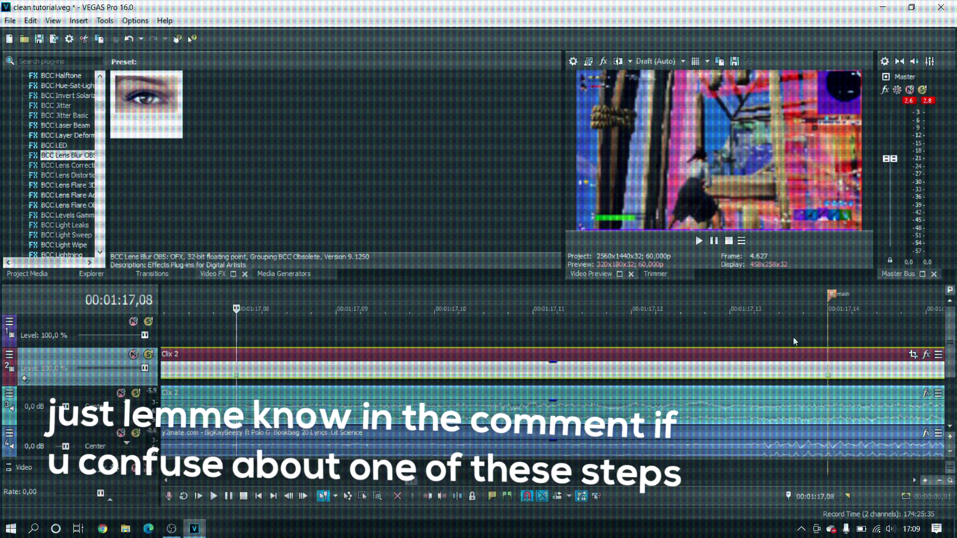
- Add a velocity point on Clix 2 one frame after the "main" marker and raise the velocity at the marker
click(824, 335)
key(Right)
double_click(926, 376)
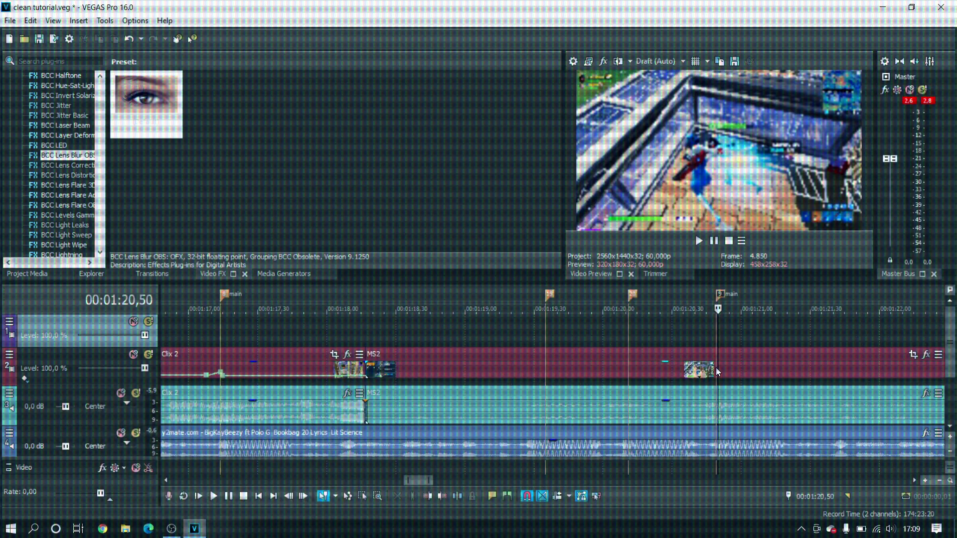
- Insert a velocity envelope on MS2 with a point at its "main" marker, at 00:01:20,49
click(856, 391)
drag(545, 384, 544, 376)
right_click(543, 376)
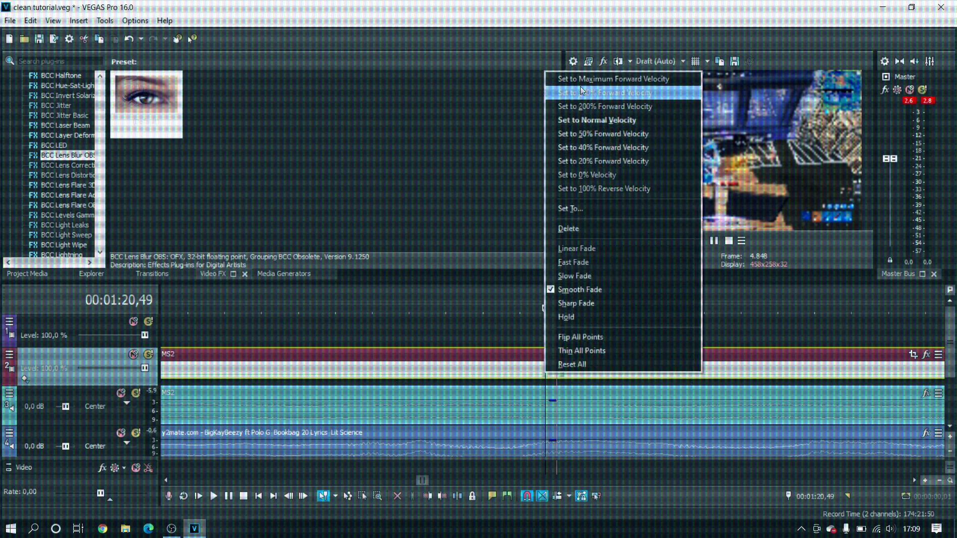
click(563, 230)
- Add a velocity point on MS2 six frames before the "main" marker, at 00:01:20,43
scroll(557, 377, down, 2)
key(Left)
key(Left)
key(Left)
key(Left)
key(Left)
key(Left)
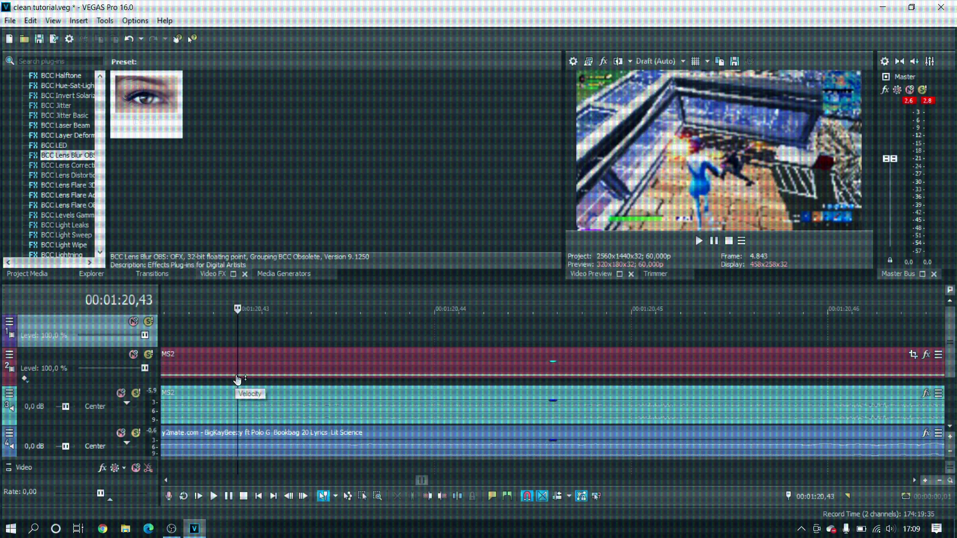
double_click(237, 376)
- Add a velocity point on MS2 one frame after the "main" marker, at 00:01:20,50, and adjust the velocity of the marker point
scroll(237, 377, down, 3)
click(718, 371)
right_click(718, 385)
click(792, 188)
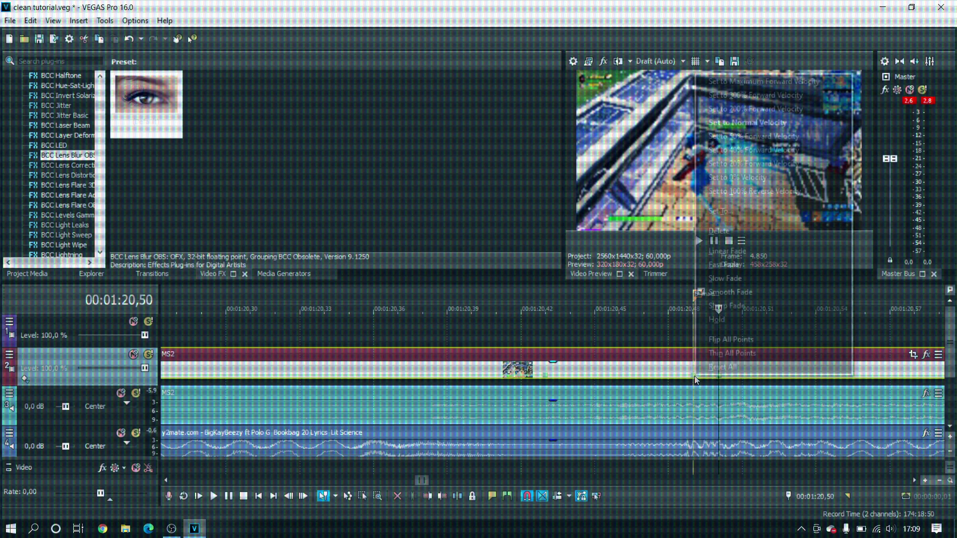
- Play the whole edit from 00:01:05,48 through MS2 to check the velocity ramps against the beat
scroll(357, 342, down, 5)
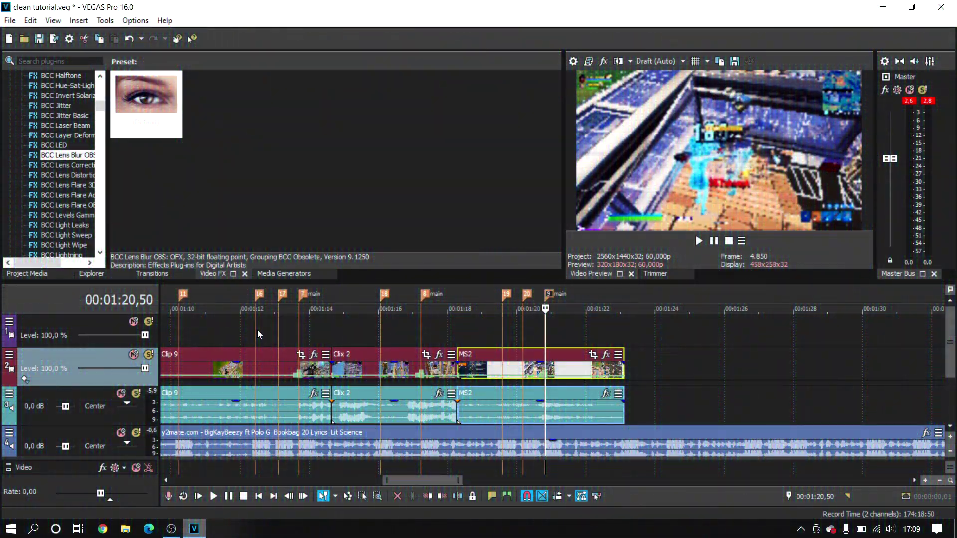
click(288, 330)
scroll(337, 336, down, 2)
click(372, 334)
key(space)
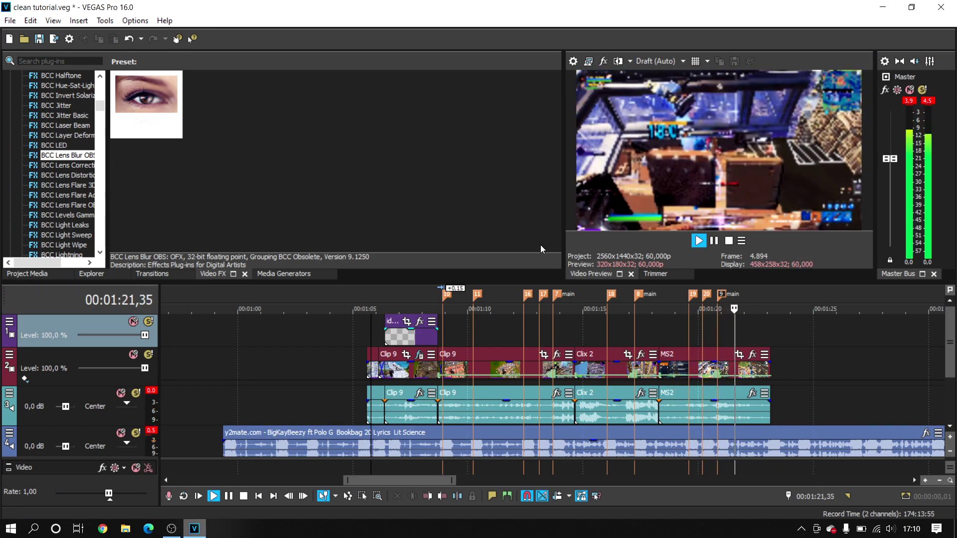
key(space)
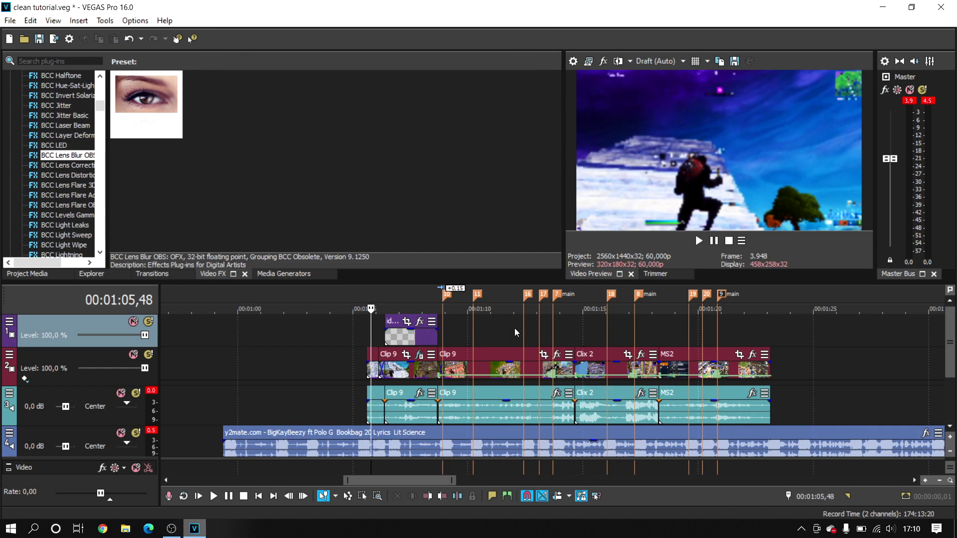
- Split Clip 9 at the first "main" marker, at 00:01:13,42
click(515, 328)
scroll(549, 339, up, 3)
click(623, 333)
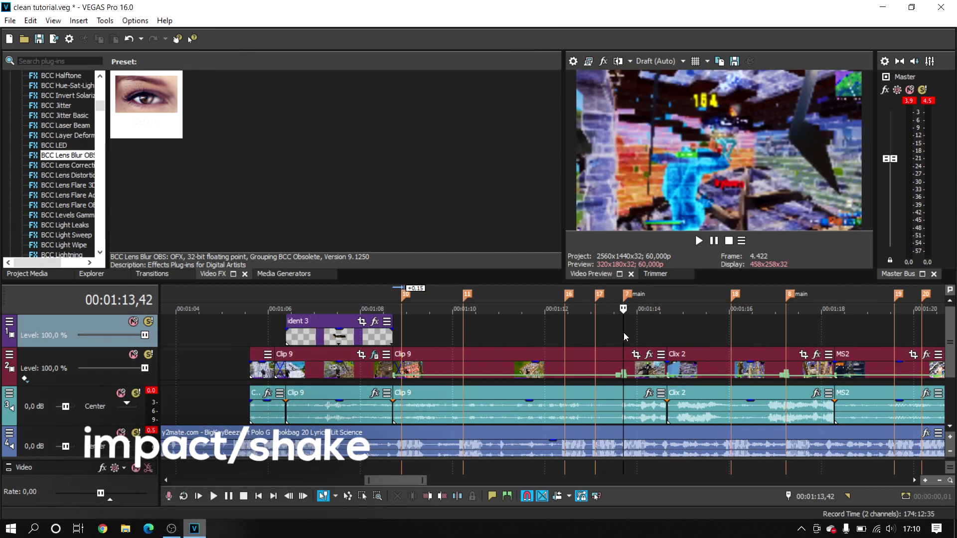
scroll(617, 330, up, 3)
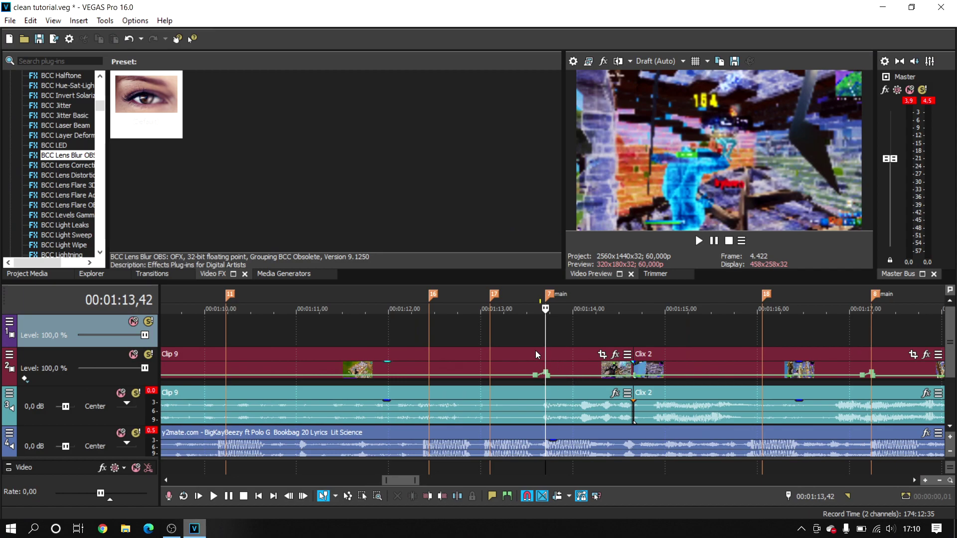
scroll(529, 347, down, 1)
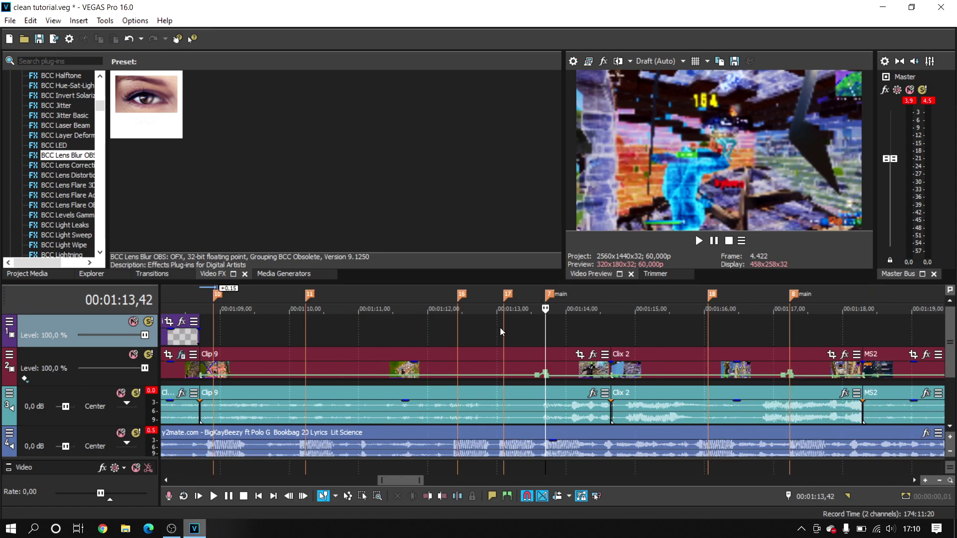
click(527, 335)
click(548, 349)
scroll(547, 347, up, 3)
click(531, 341)
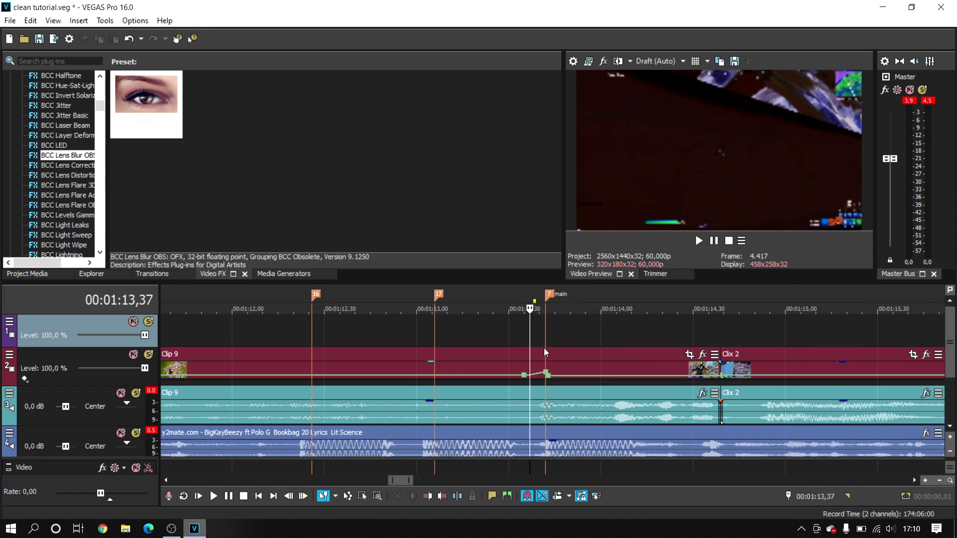
click(547, 358)
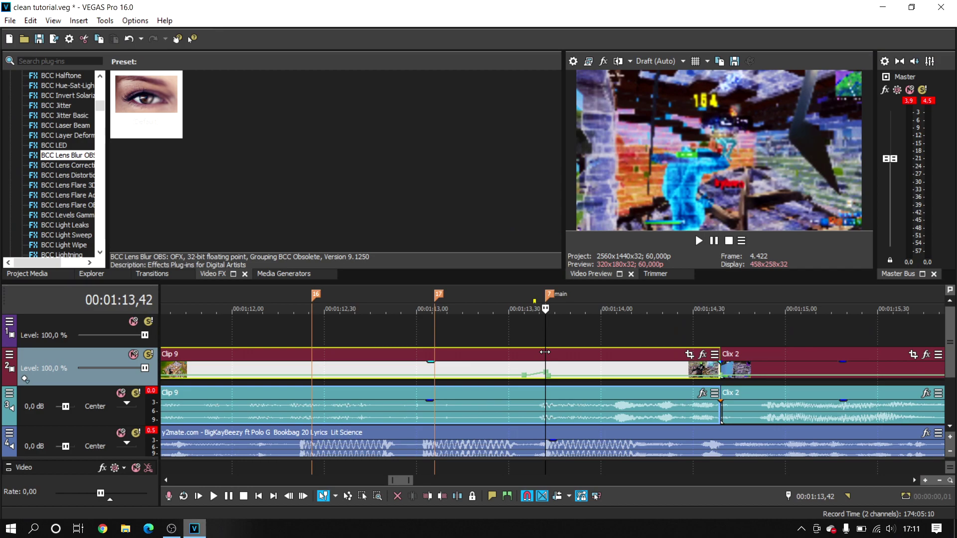
key(s)
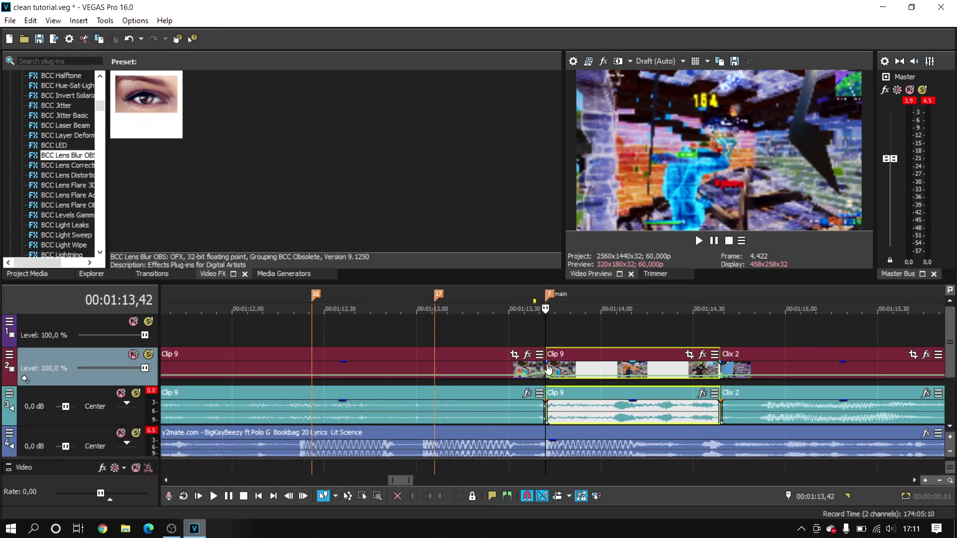
click(548, 343)
click(493, 338)
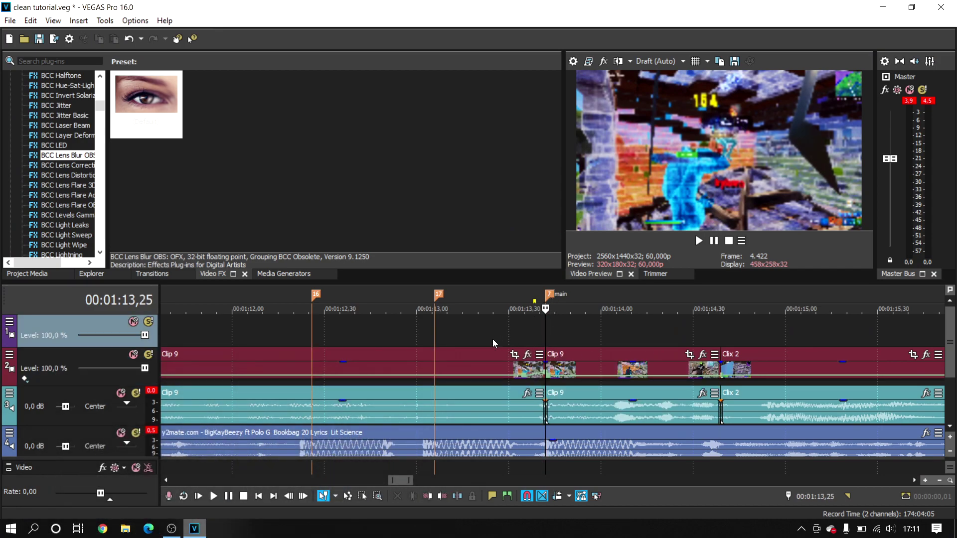
- Add an effect chain of two S_Shake effects and S_Flicker to the Clip 9 segment after the split, with the Crayo Shake preset
click(563, 366)
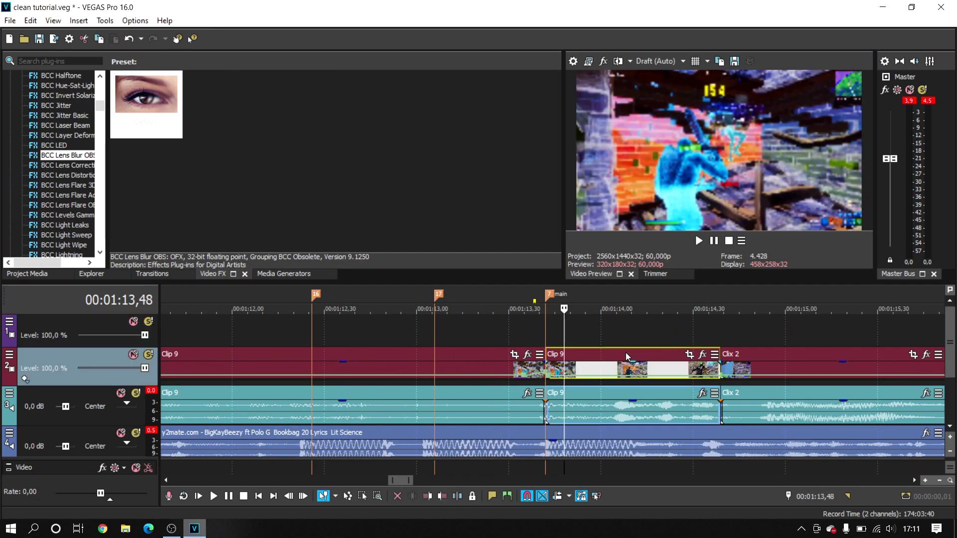
click(702, 355)
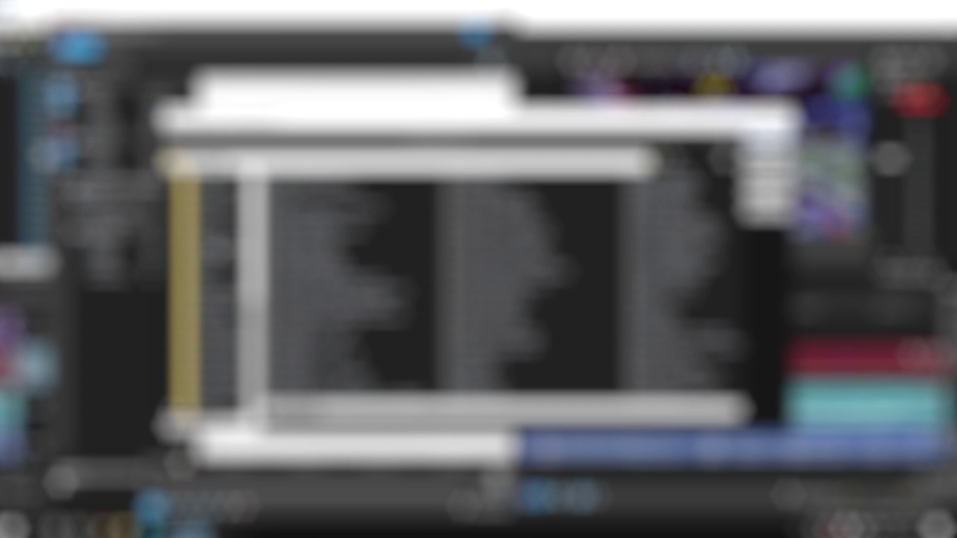
click(218, 243)
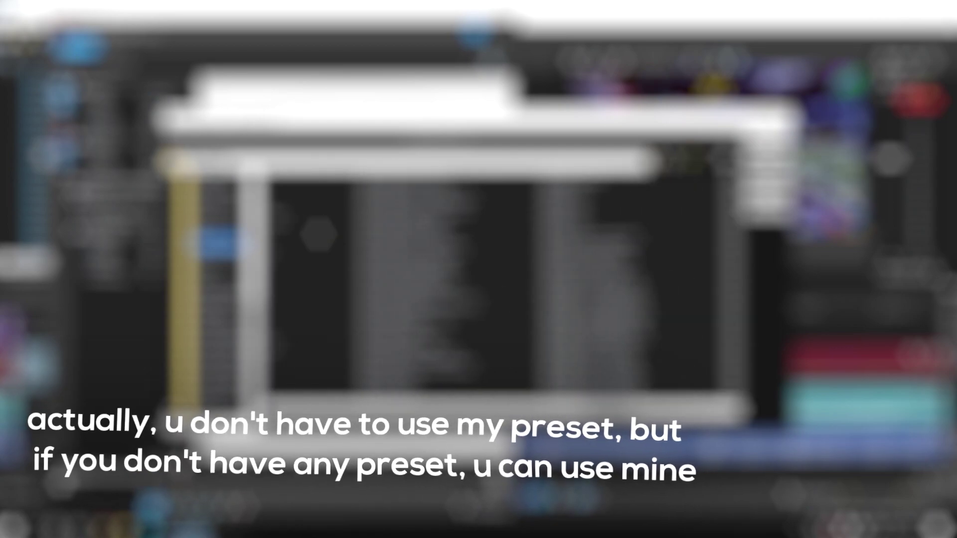
click(478, 227)
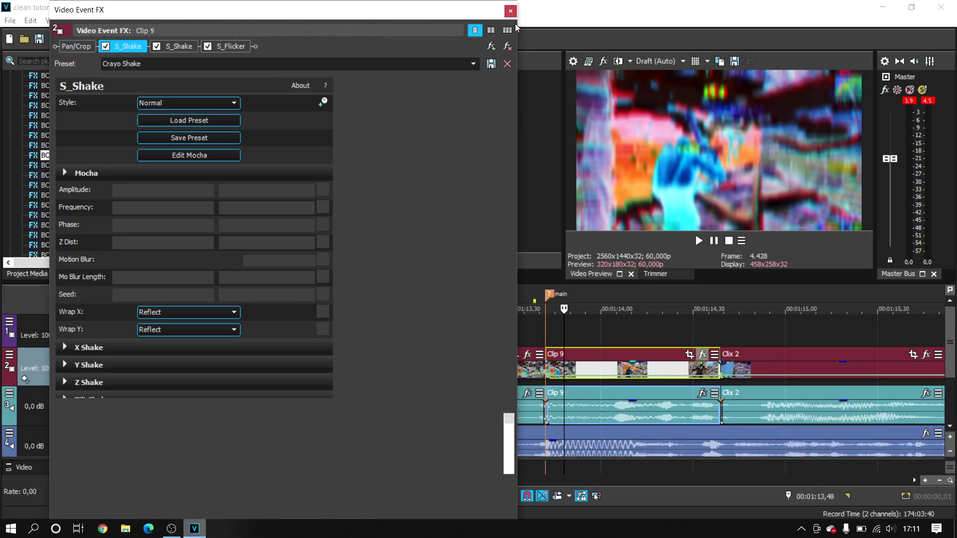
click(510, 11)
- Play Clip 9 across the "main" marker to check the shake and flicker on the kill
click(536, 326)
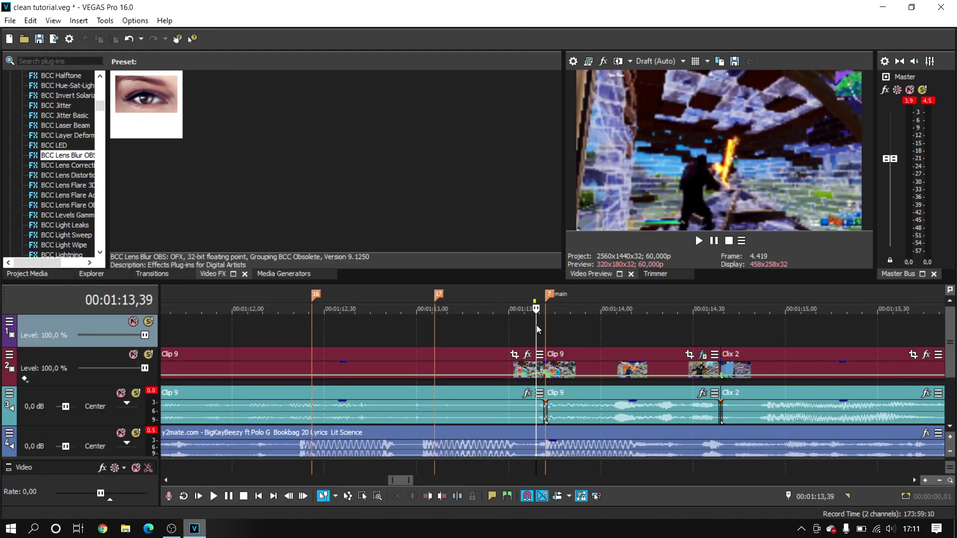
key(space)
key(space)
key(space)
key(space)
click(567, 330)
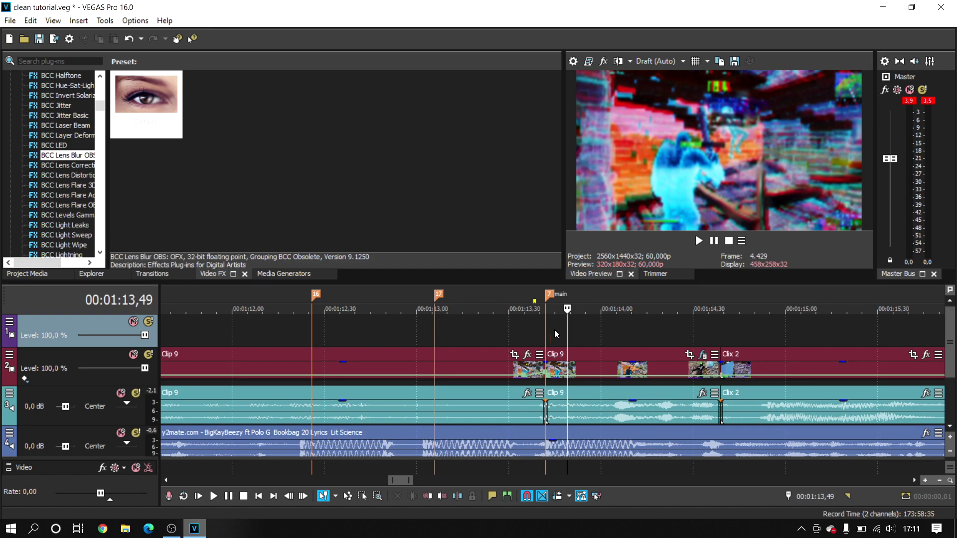
click(550, 330)
key(space)
key(space)
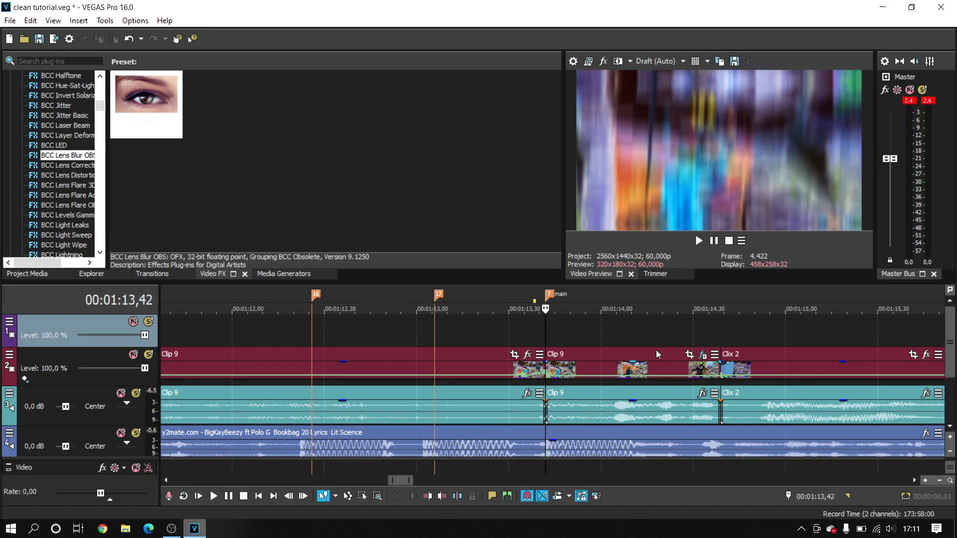
- Review the S_Shake settings and amplitude keyframes on the Clip 9 segment after the split
click(662, 337)
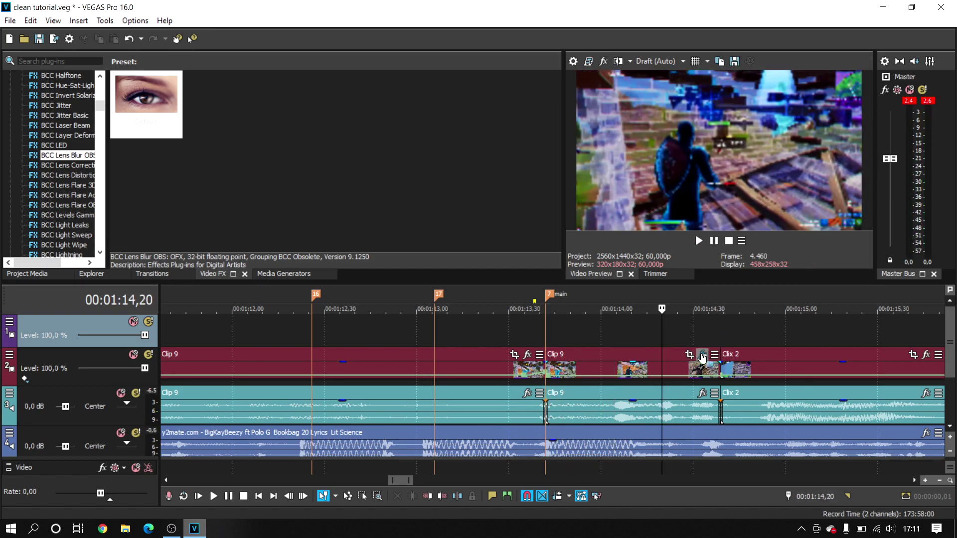
click(702, 355)
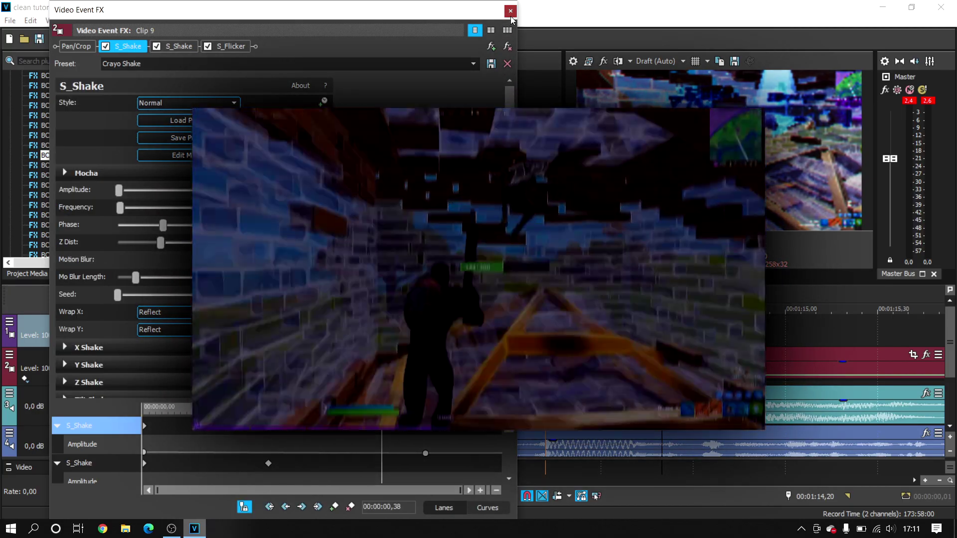
click(510, 11)
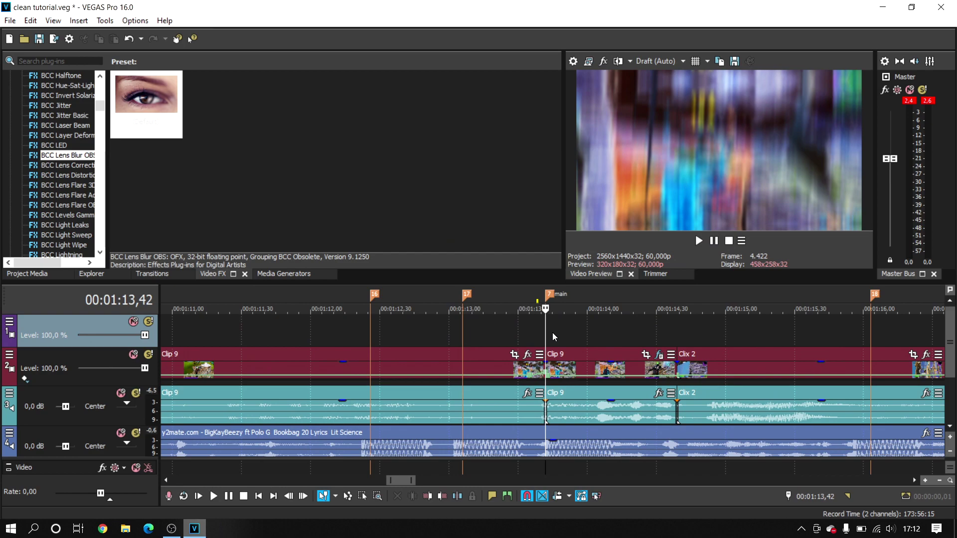
- Scrub through the end of the first Clip 9 segment up to the "main" marker to examine the frames before the impact
click(507, 329)
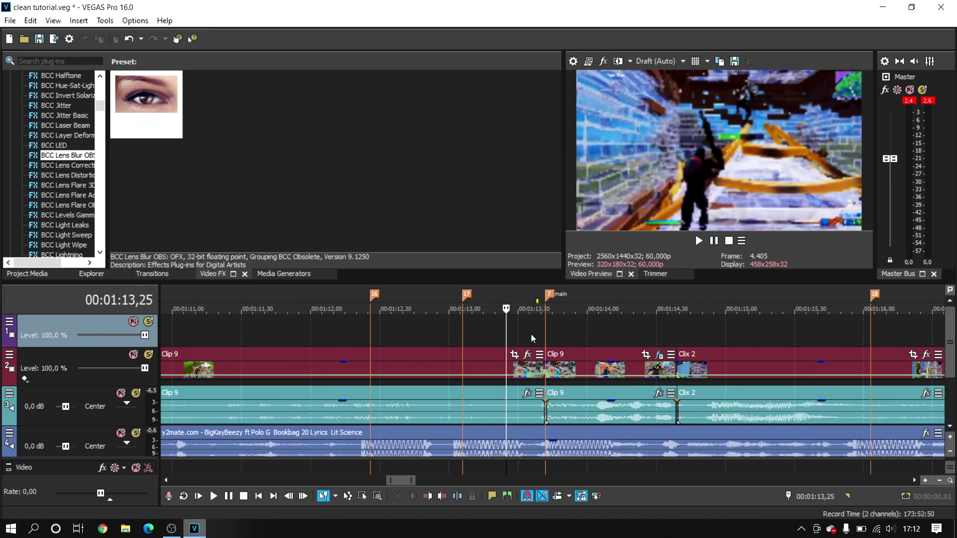
click(532, 334)
click(527, 327)
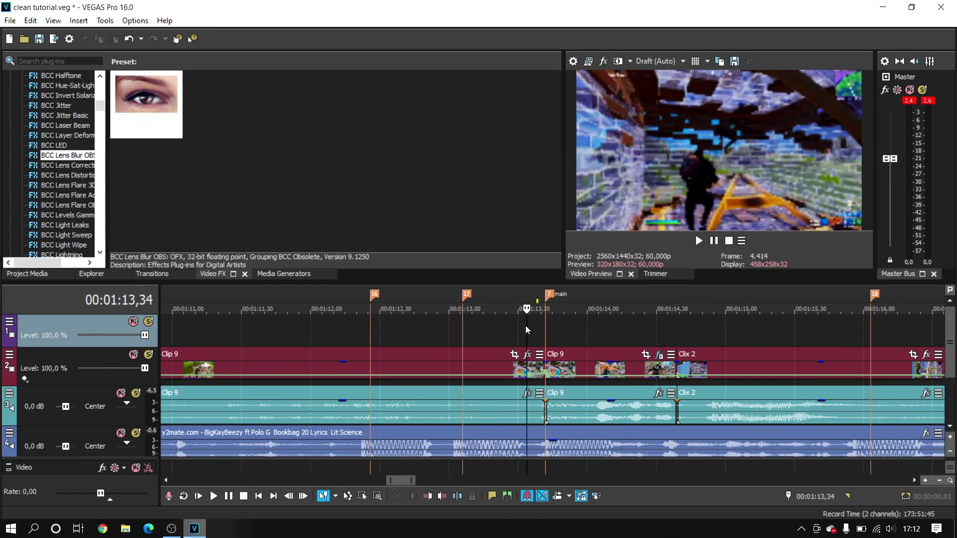
click(523, 327)
click(507, 330)
click(541, 330)
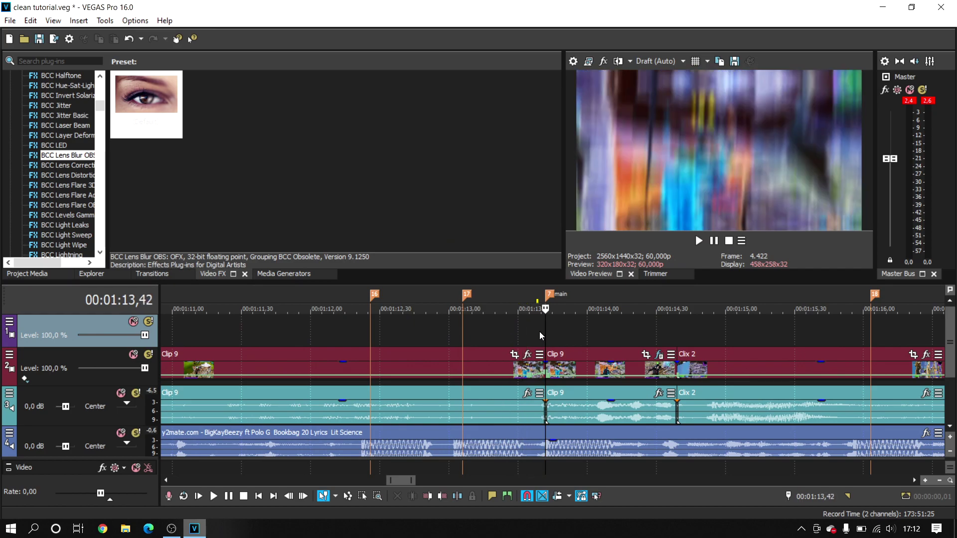
click(539, 331)
click(542, 332)
scroll(510, 336, up, 3)
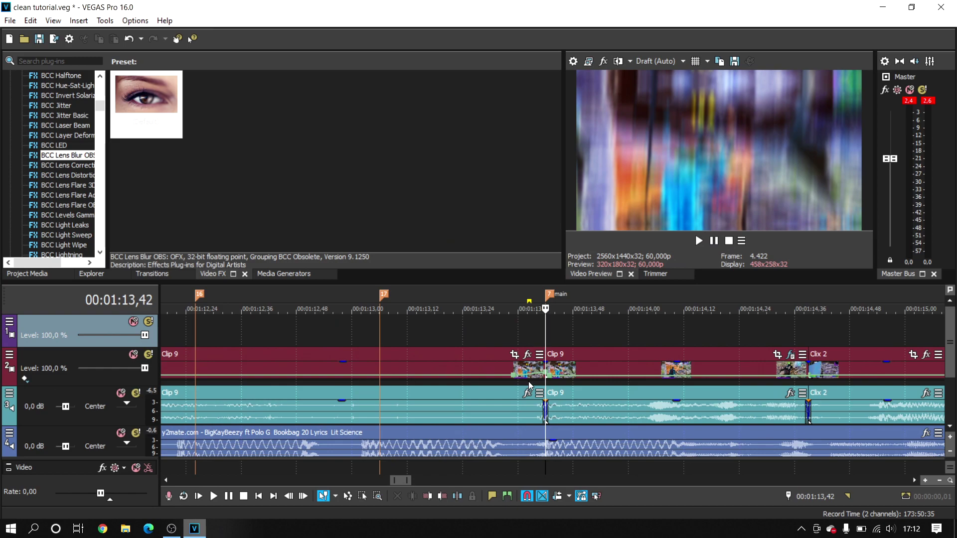
click(529, 330)
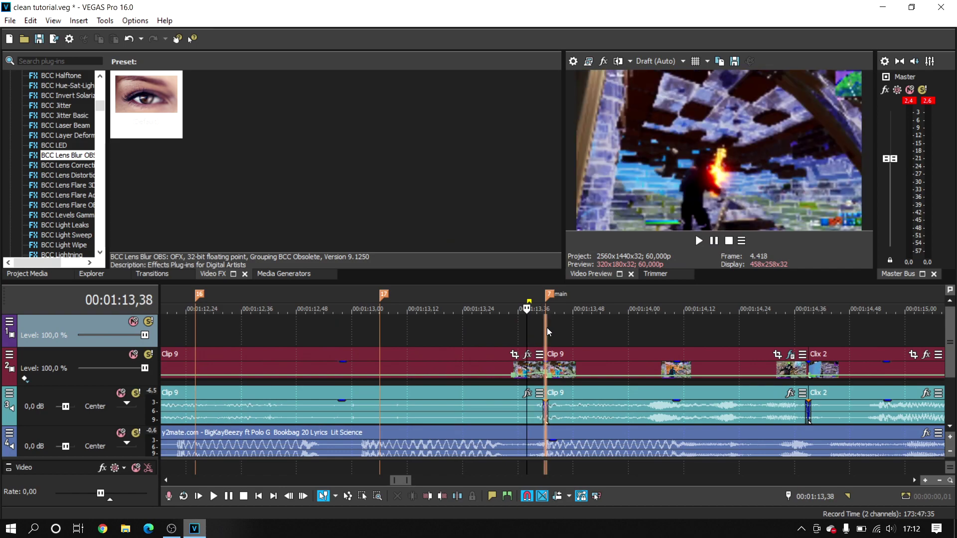
click(546, 329)
- Move the playback cursor 30 frames back from the "main" marker, to 00:01:13,12 on Clip 9
scroll(542, 337, down, 2)
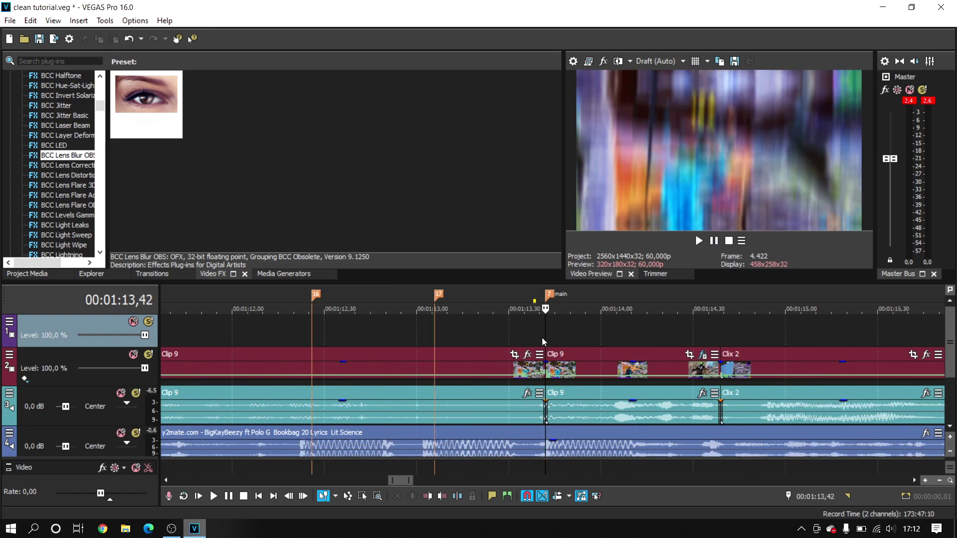
key(ctrl+g)
key(Return)
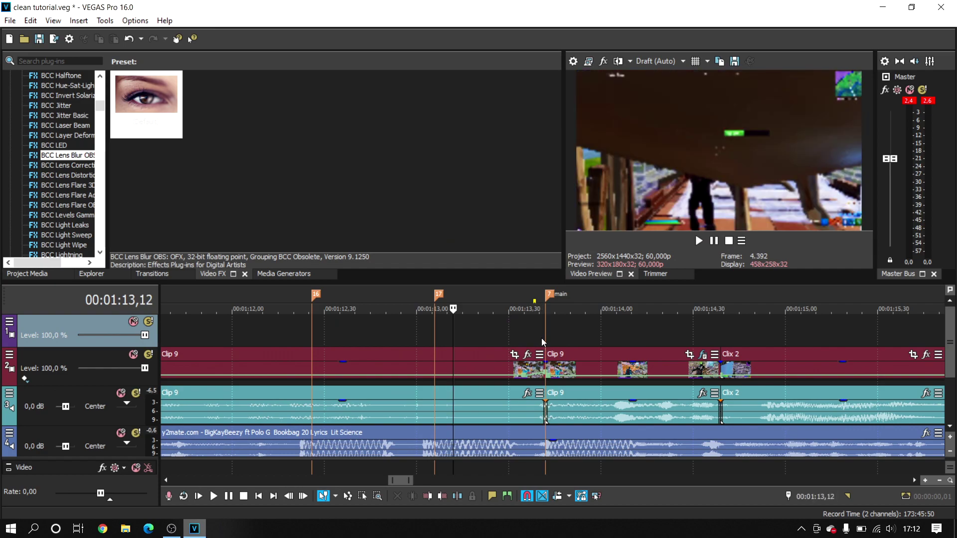
- Split Clip 9 at 00:01:13,12, counting 30 frames back from the "main" marker
click(541, 339)
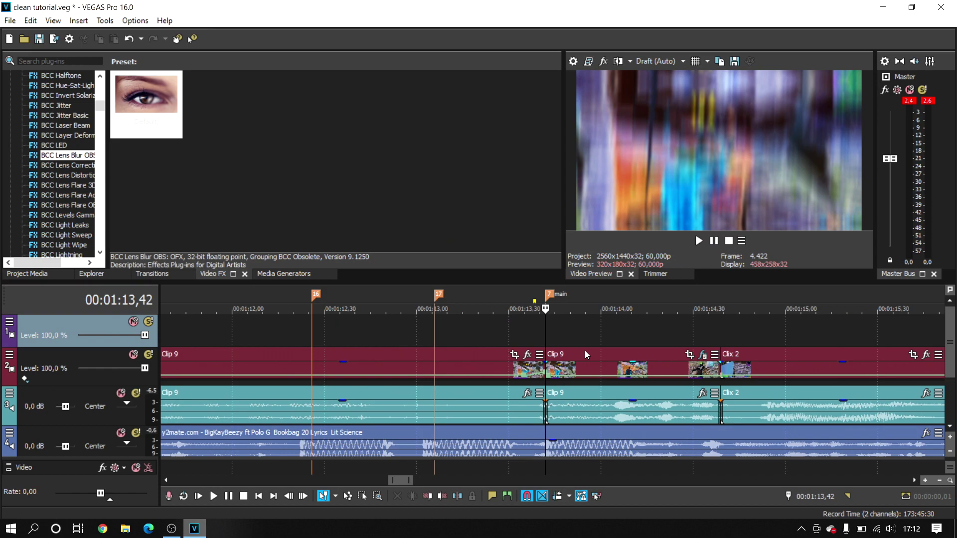
key(Left)
key(Left)
key(Left)
key(Left)
key(Left)
key(Left)
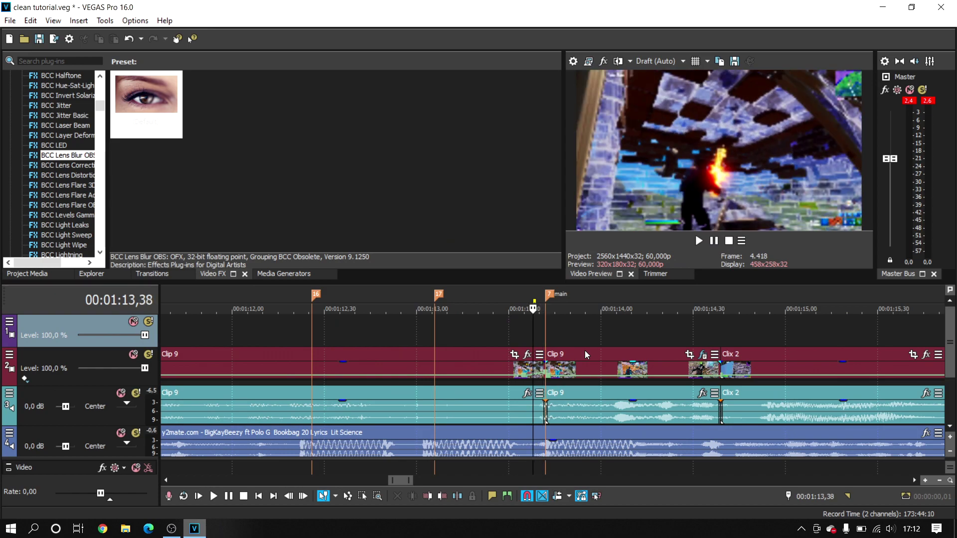
key(Left)
key(Left)
key(Left)
key(Left)
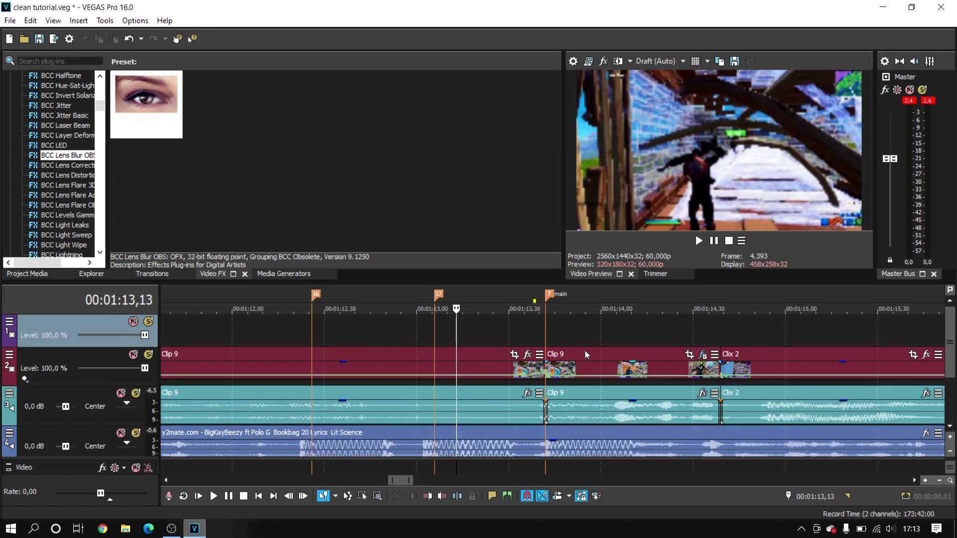
key(Up)
click(547, 367)
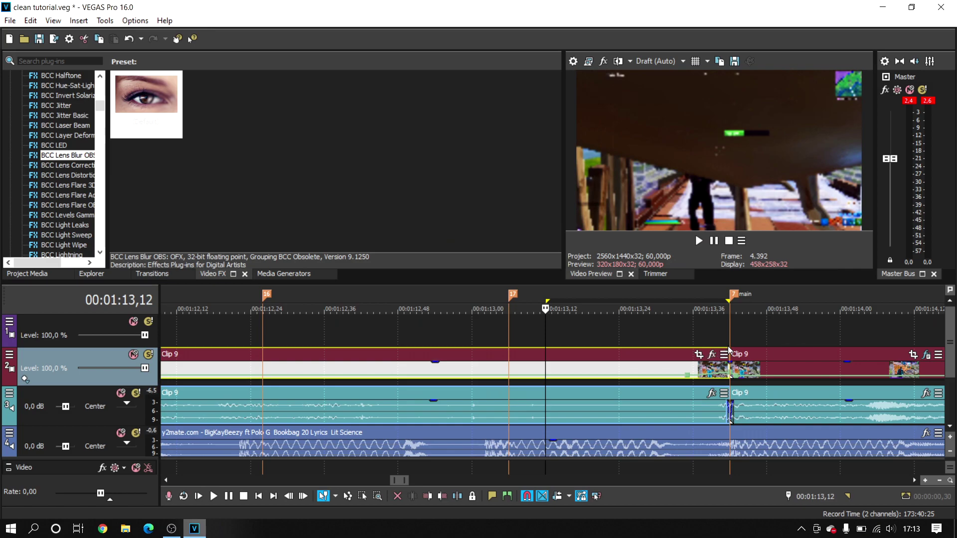
key(s)
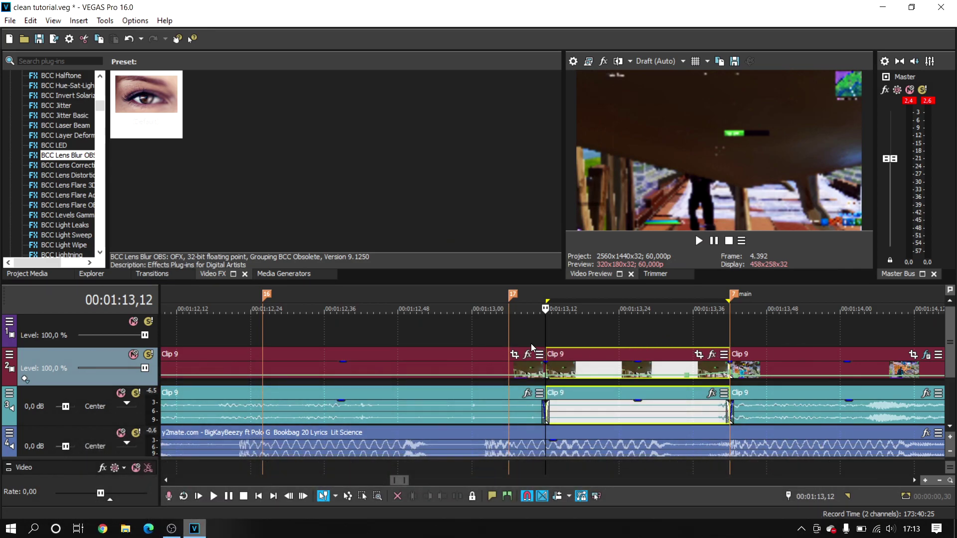
click(543, 336)
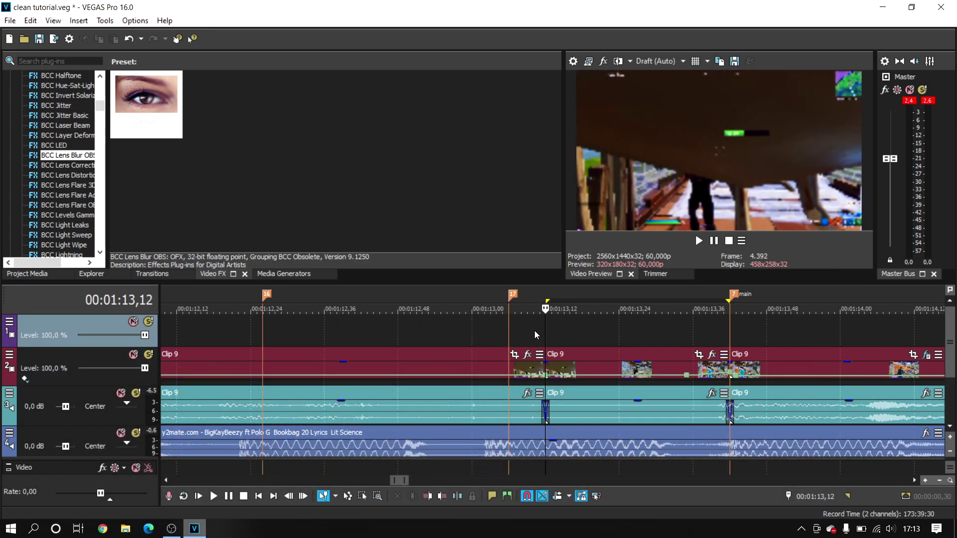
- Step back through the frames before the "main" marker to 00:01:13,32 and examine the start of the short Clip 9 segment
click(534, 330)
click(726, 333)
key(Left)
key(Left)
key(Left)
key(Left)
key(Left)
key(Left)
key(Left)
key(Left)
key(Left)
key(Left)
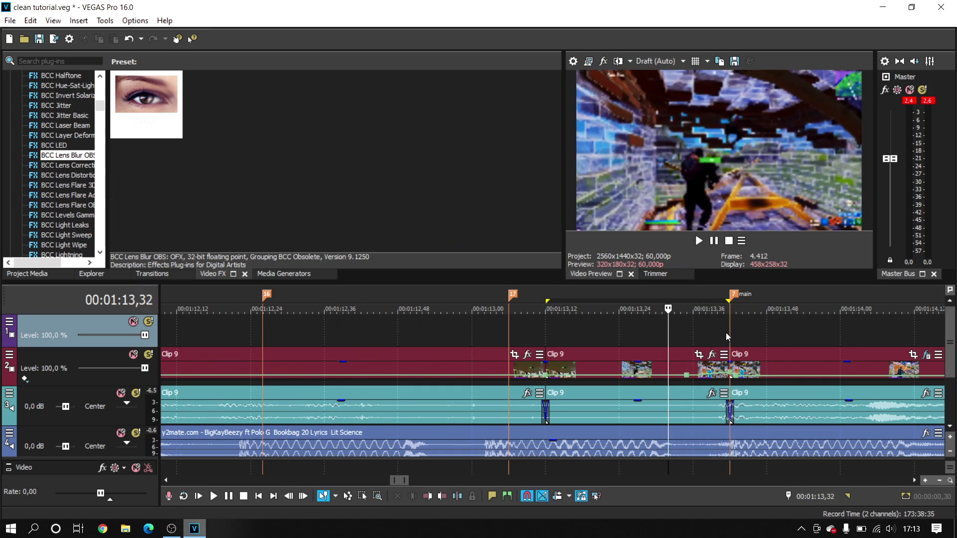
click(582, 331)
drag(546, 332, 613, 341)
click(570, 335)
- Count back 30 frames from the "main" marker to the split at 00:01:13,12 to check the segment's length
click(732, 337)
key(Left)
key(Left)
key(Left)
key(Left)
key(Left)
key(Left)
key(Left)
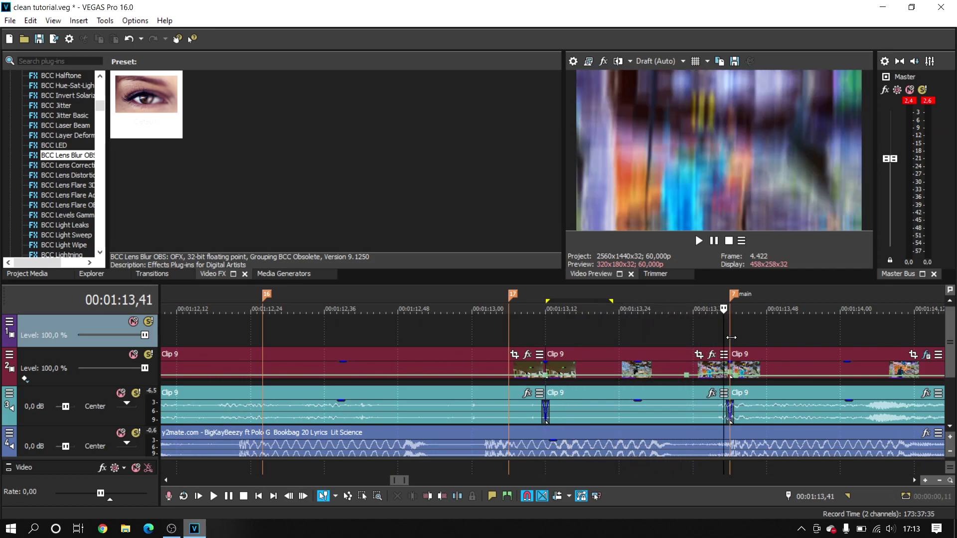
key(Left)
key(Left)
key(Left)
key(Left)
key(Left)
key(Left)
key(Left)
key(Left)
key(Left)
key(Left)
key(Left)
key(Left)
key(Left)
key(Left)
key(Left)
key(Left)
key(Left)
key(Left)
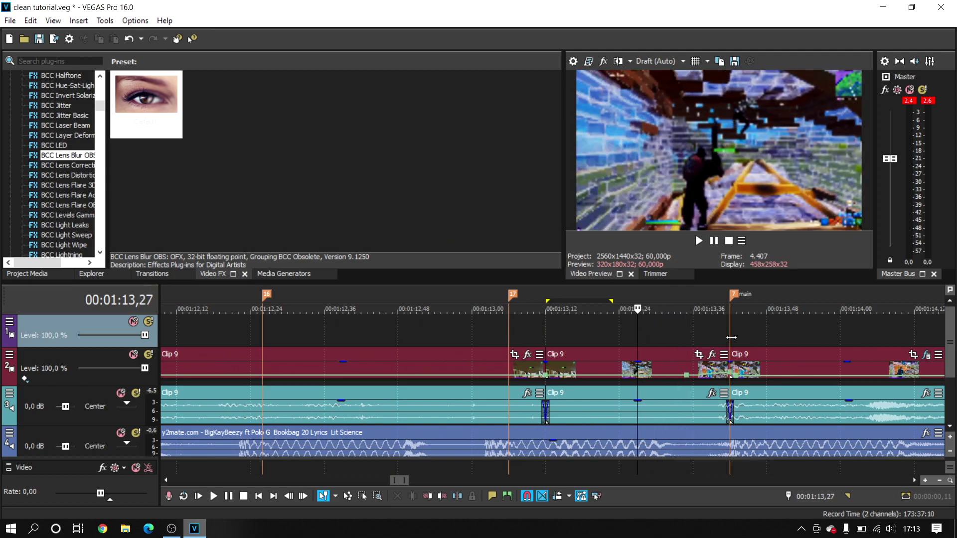
key(Left)
key(Left)
key(Left)
key(Left)
key(Left)
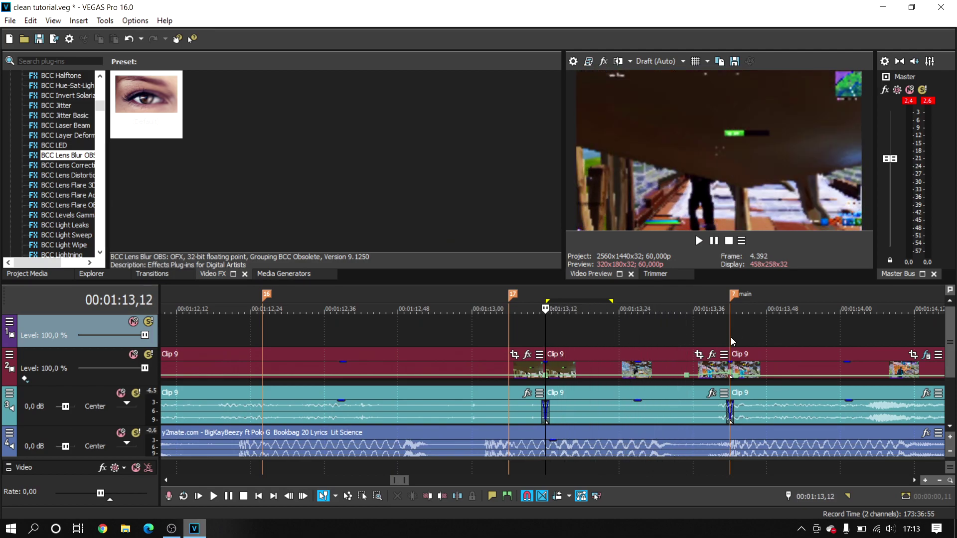
key(ctrl+g)
key(BackSpace)
click(609, 339)
click(558, 338)
click(549, 337)
scroll(721, 331, down, 2)
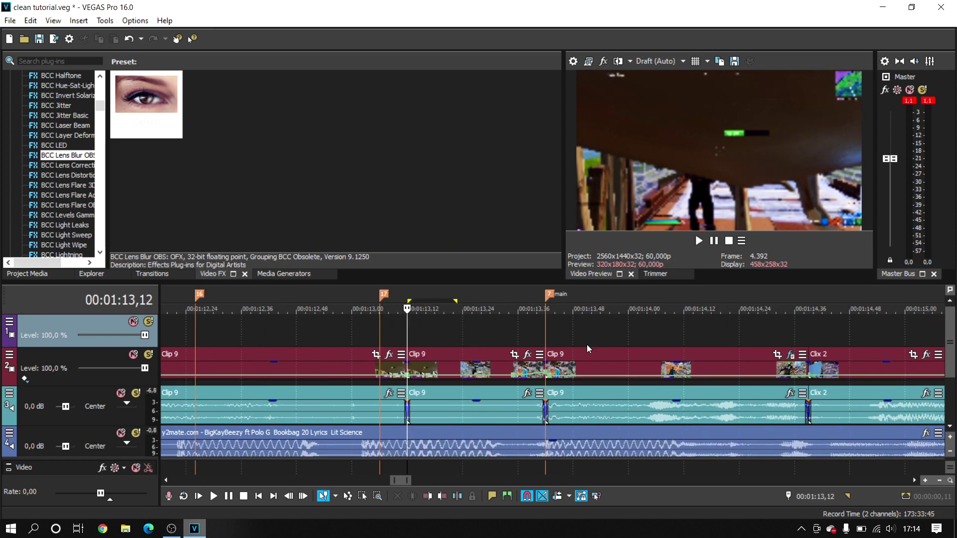
- Add the saved effect chain of S_Flicker, BCC Brightness-Contrast and S_Shake to the short Clip 9 event just before marker 7
click(587, 344)
click(471, 339)
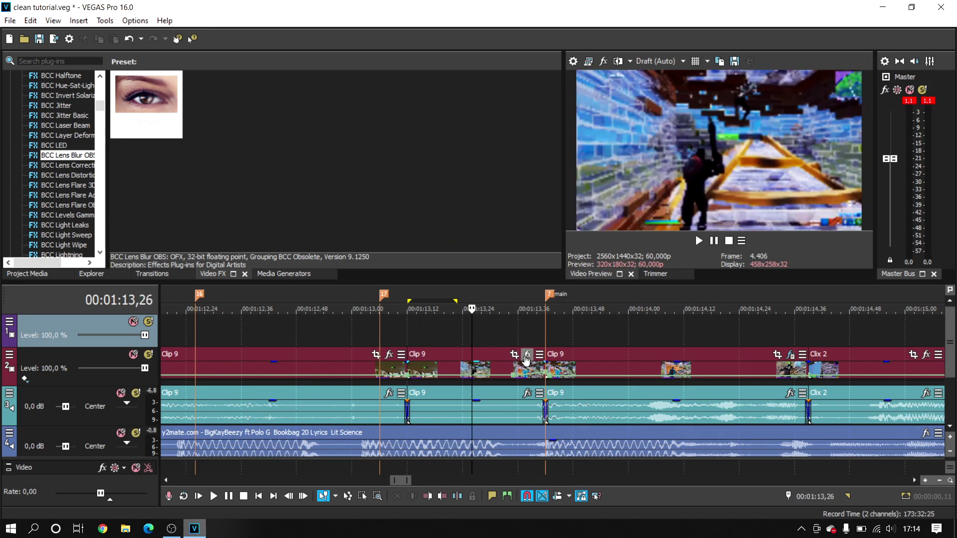
click(527, 355)
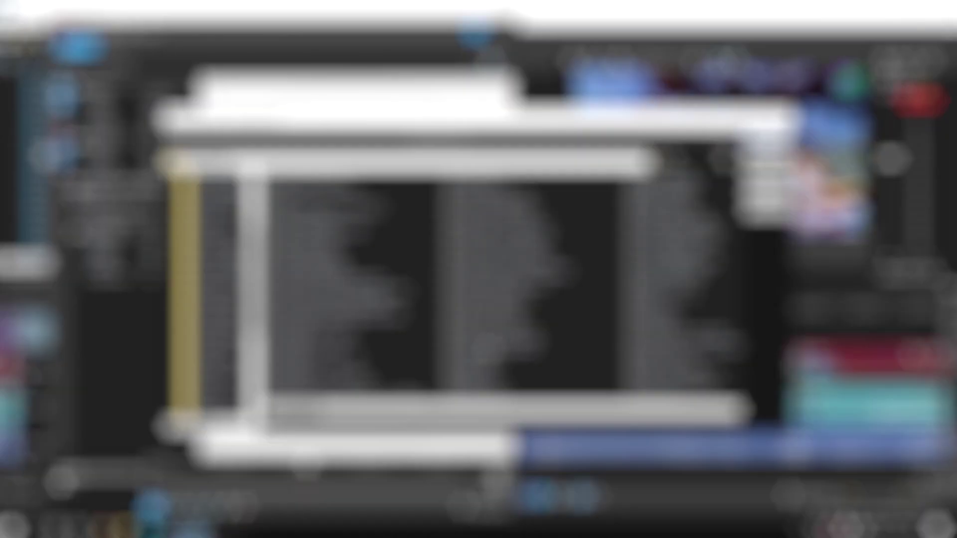
scroll(227, 321, down, 5)
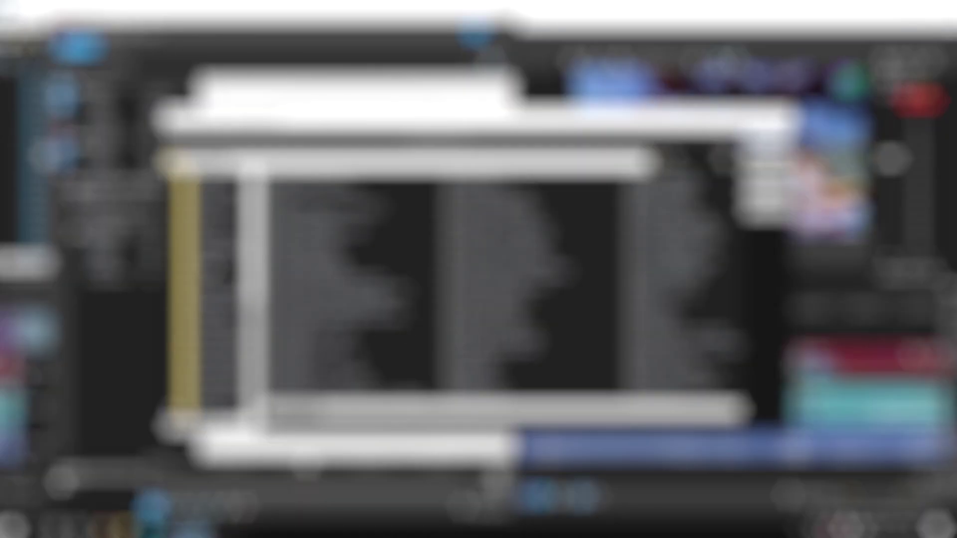
click(218, 245)
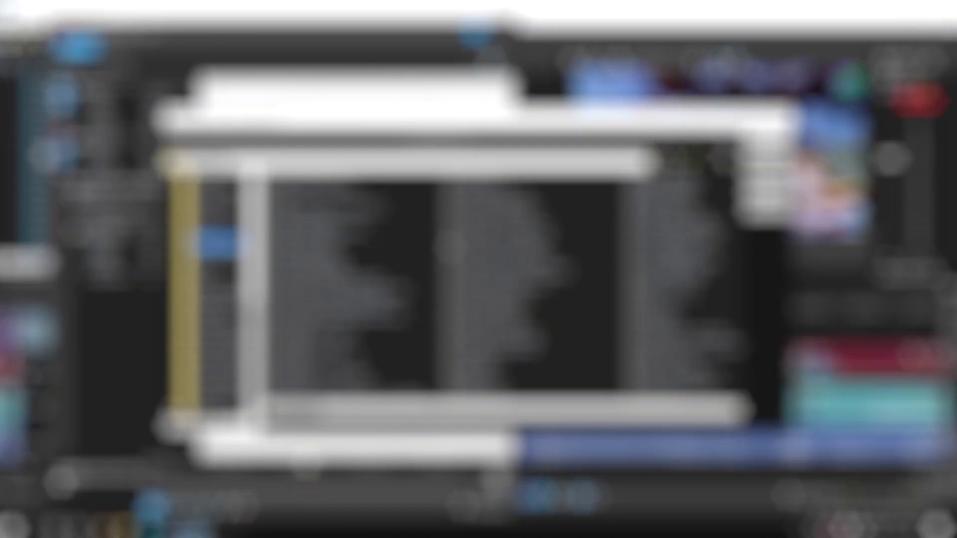
scroll(447, 249, down, 2)
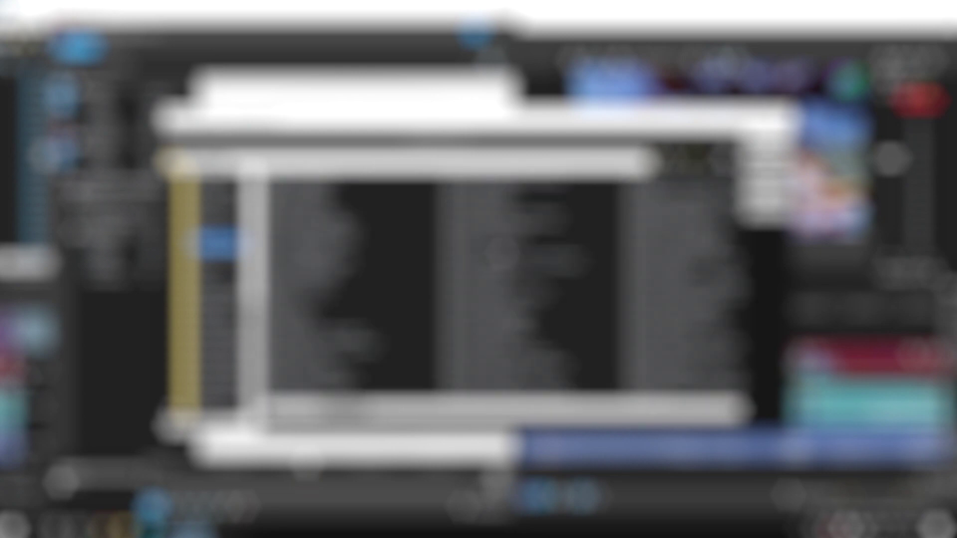
click(490, 327)
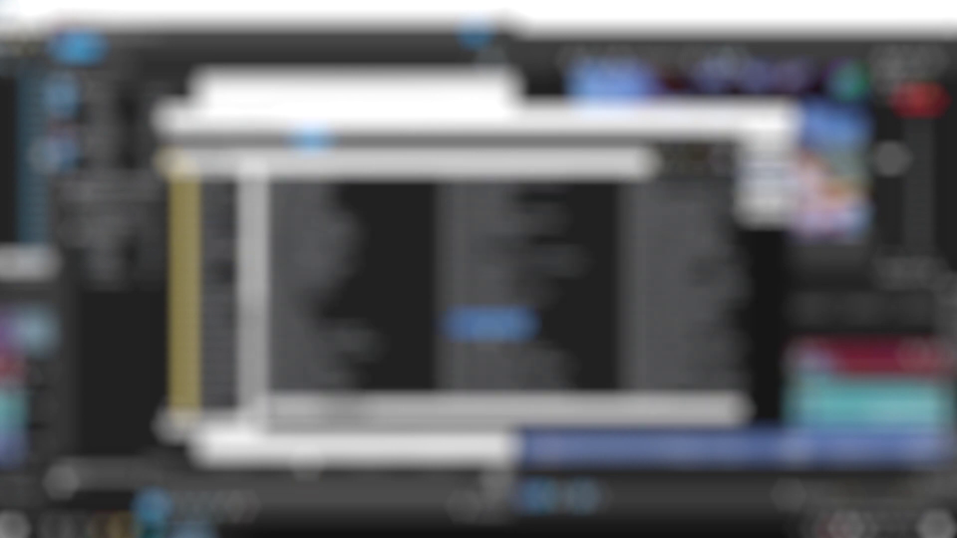
click(766, 162)
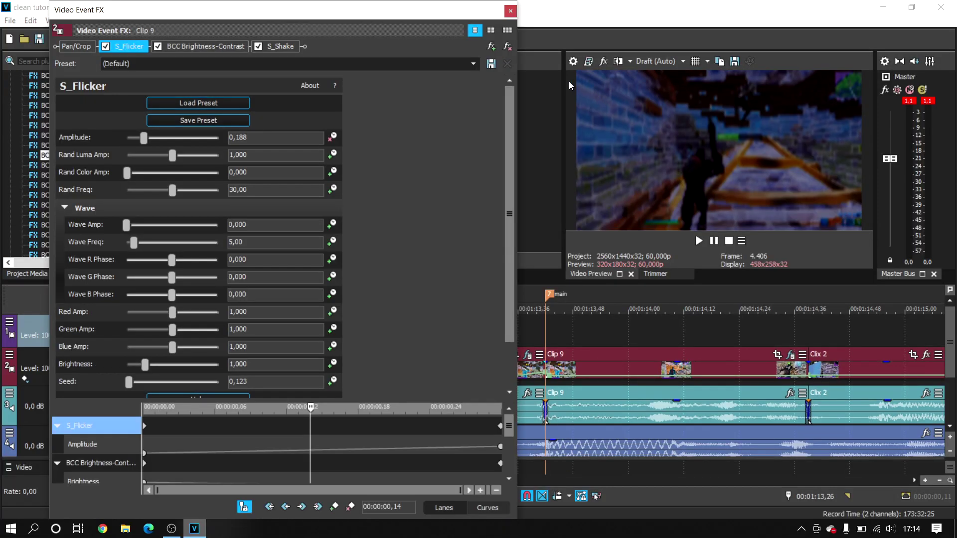
click(511, 13)
- Play back the section across marker 7 to check the flicker and shake effects on the Clip 9 events
click(394, 334)
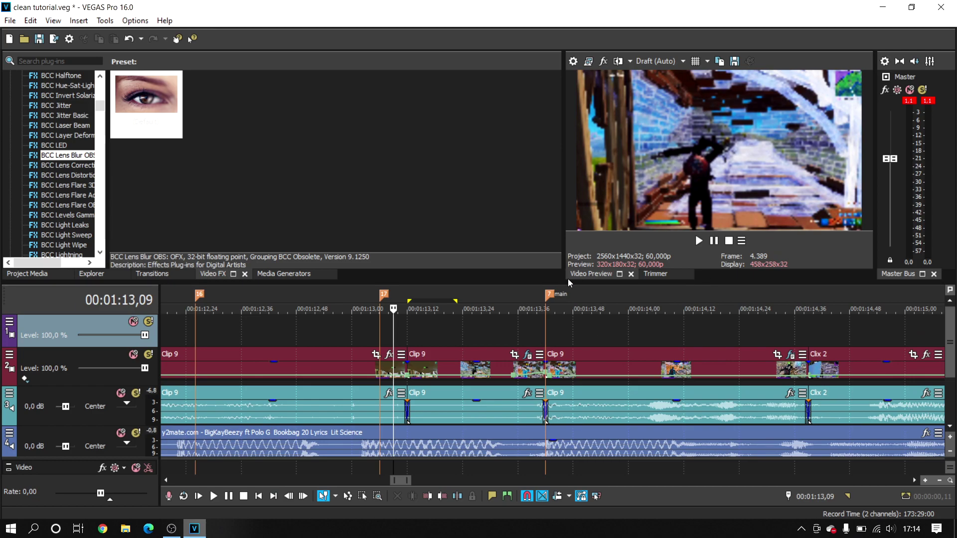
key(space)
key(space)
scroll(555, 332, down, 2)
key(space)
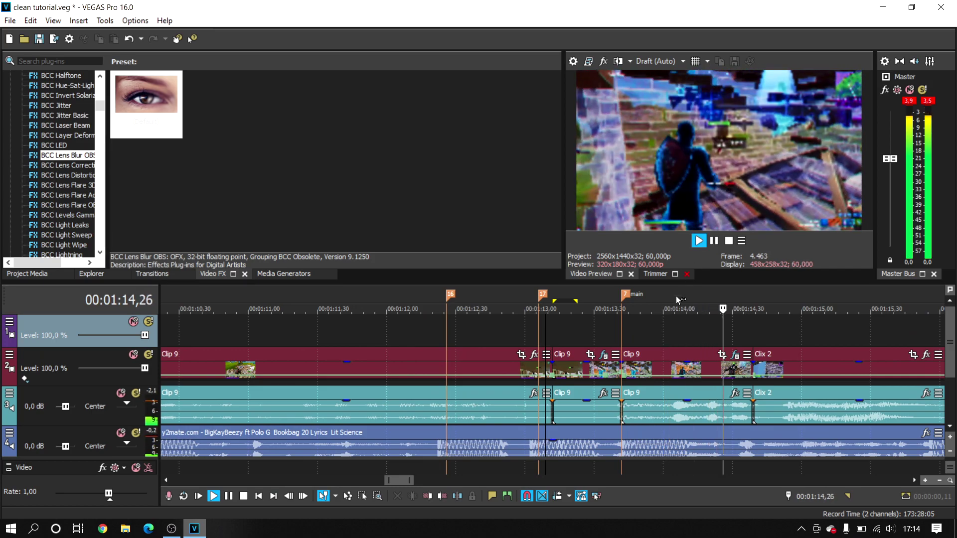
key(space)
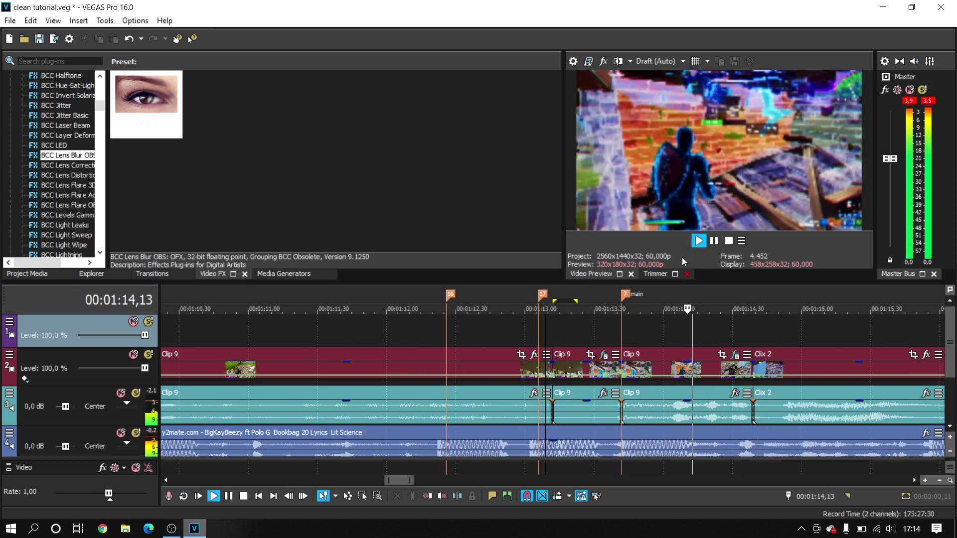
key(space)
click(705, 320)
scroll(705, 320, down, 2)
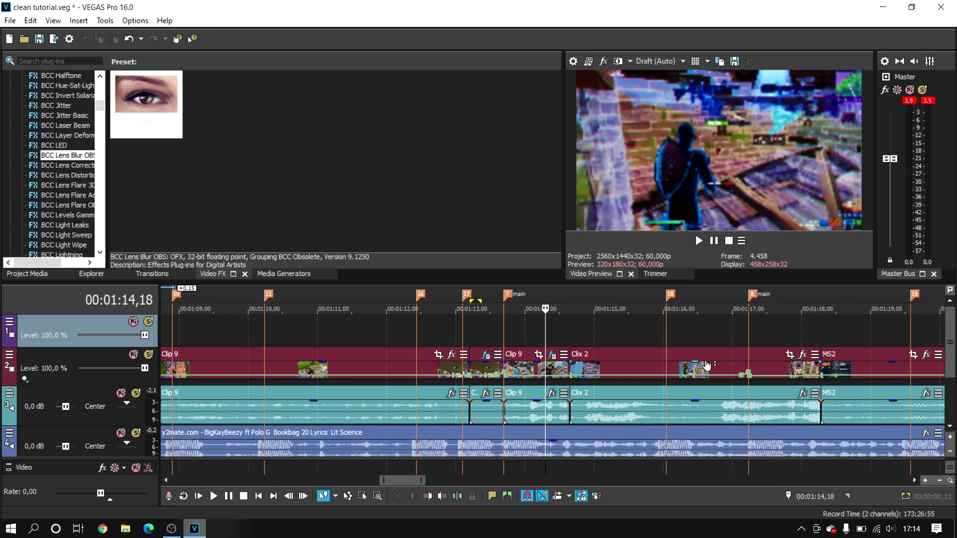
- Split the Clix 2 event at marker 8, at 00:01:17,14
mouse_move(706, 365)
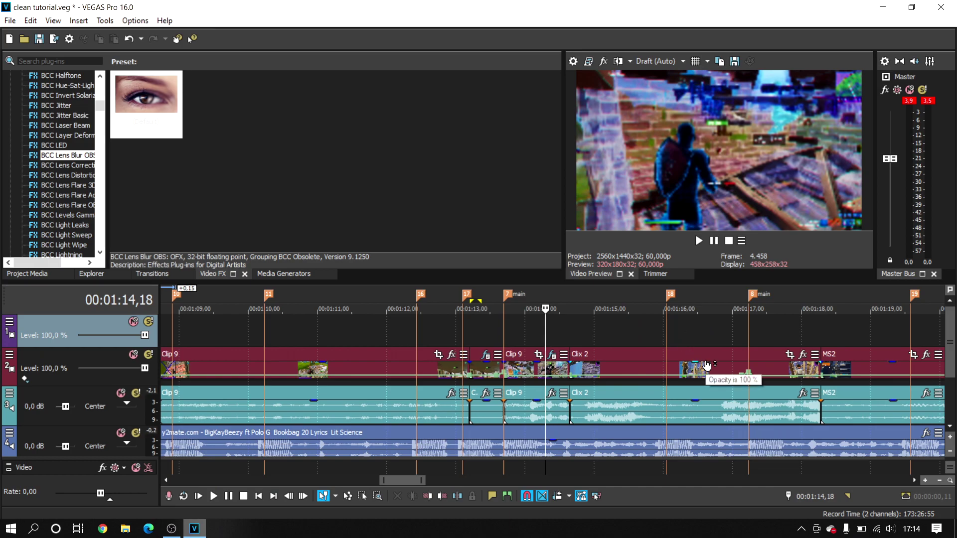
click(748, 352)
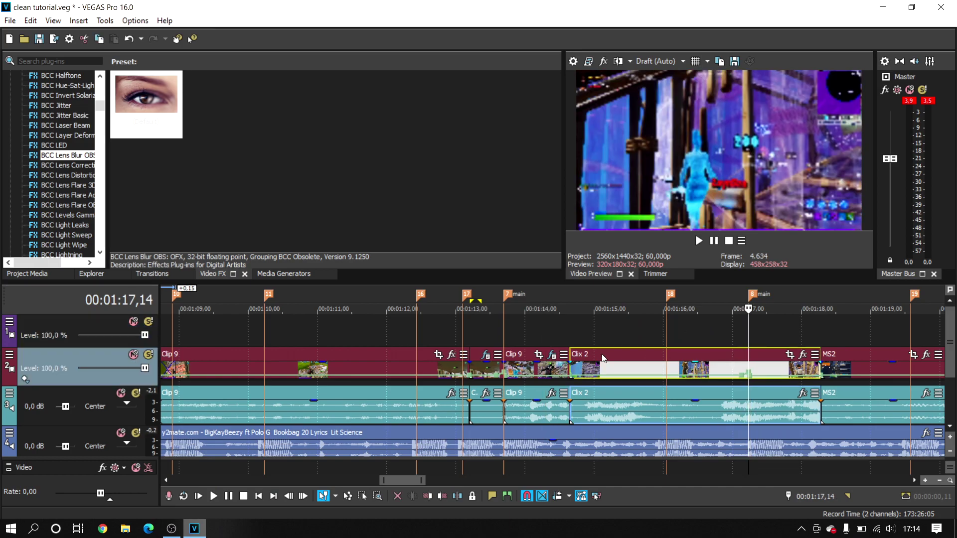
click(497, 344)
scroll(496, 344, up, 2)
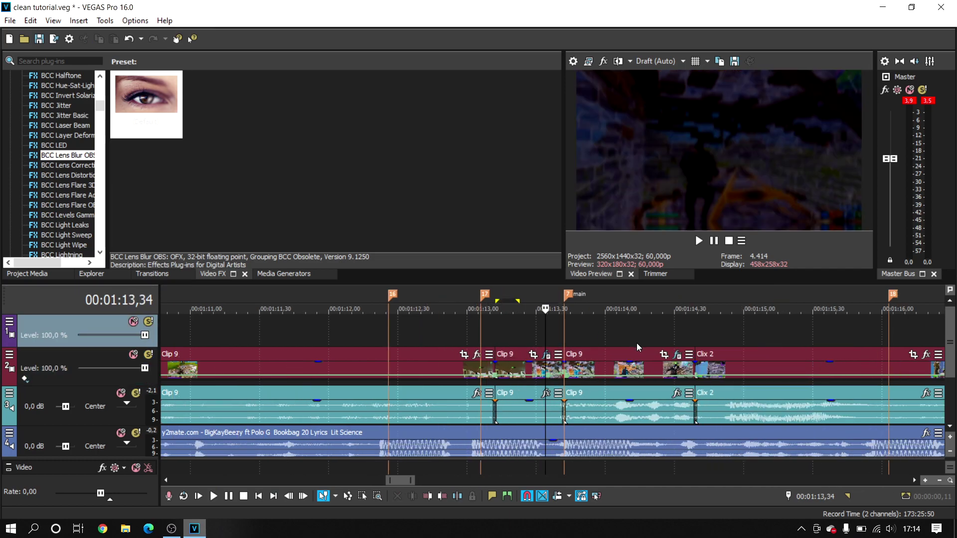
click(706, 356)
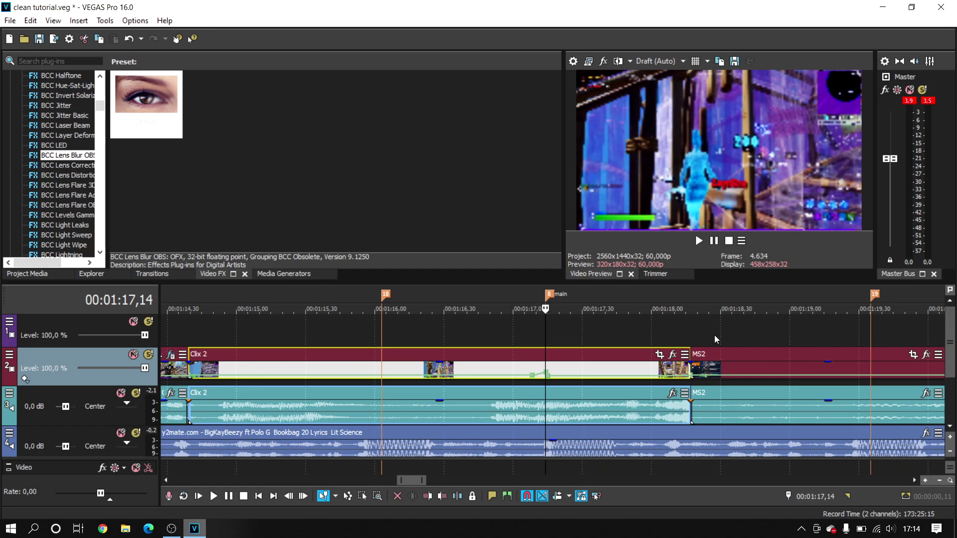
click(414, 329)
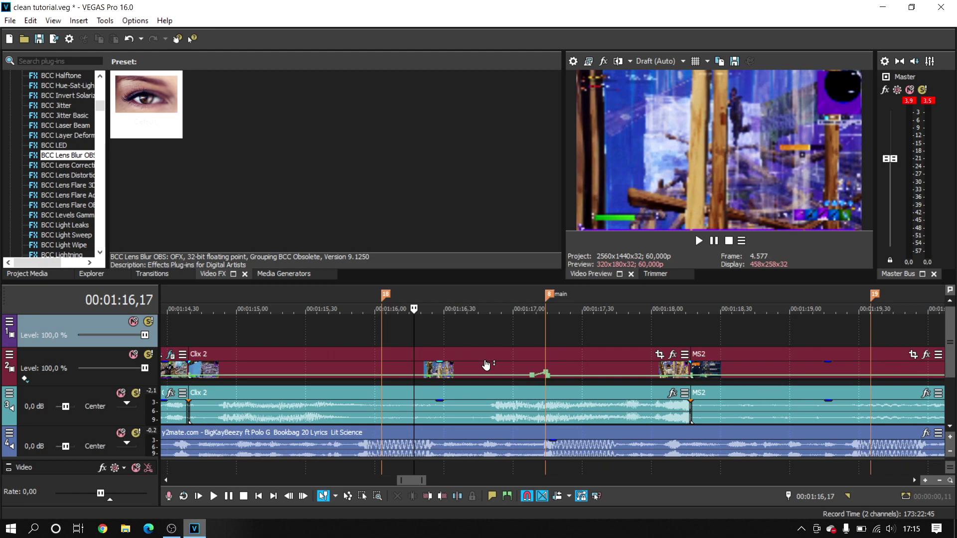
click(547, 355)
scroll(548, 344, up, 4)
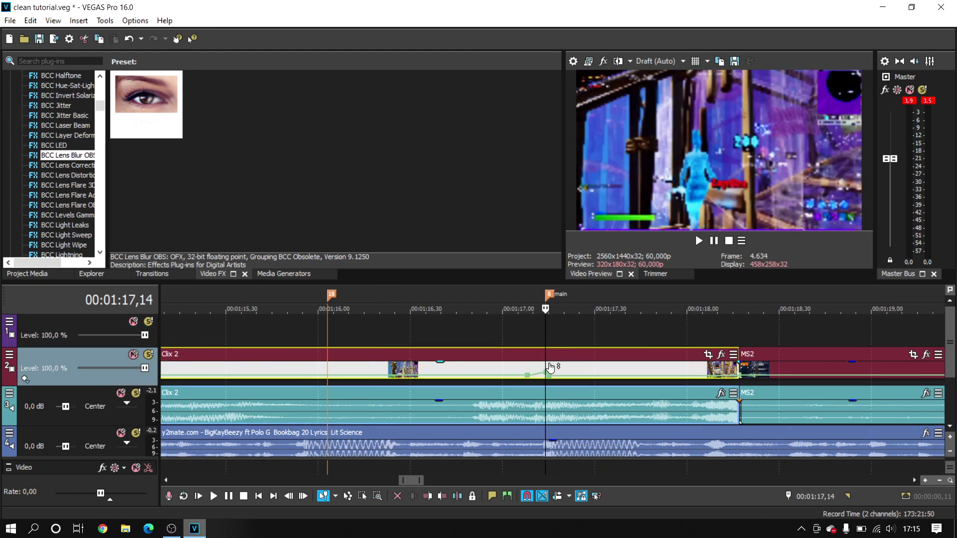
key(s)
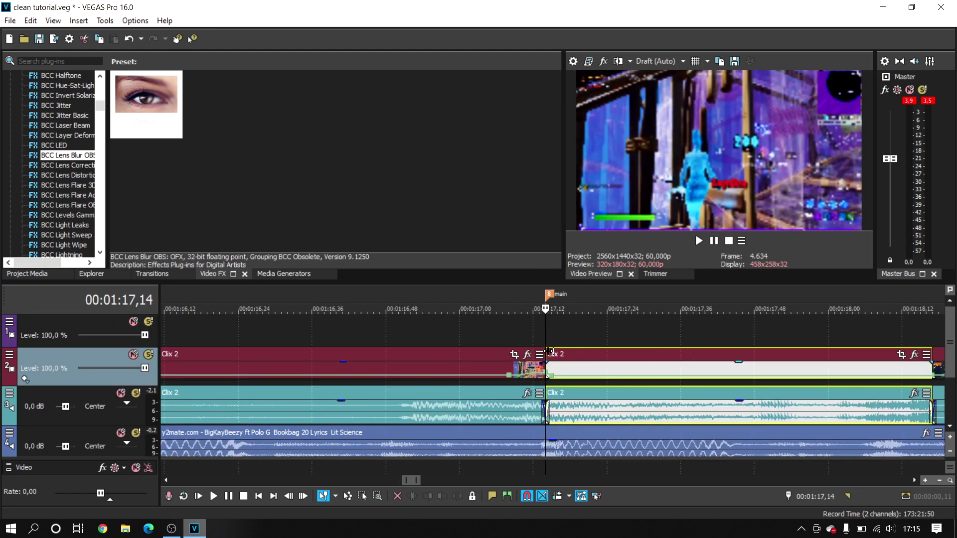
- Add the saved chain of three S_Shake effects, Sharpen, BCC Lens Blur OBS and S_Glint to the Clix 2 event after marker 8
scroll(764, 383, down, 2)
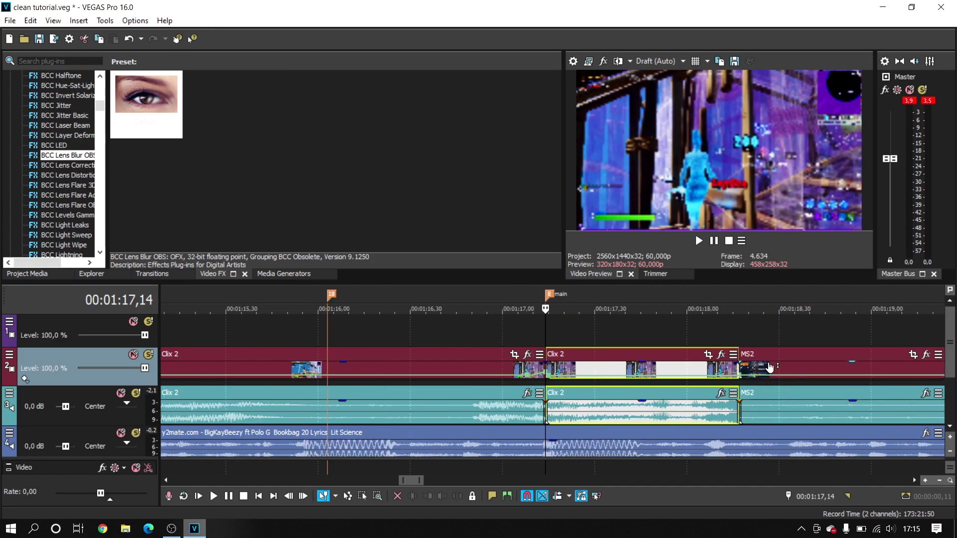
click(723, 355)
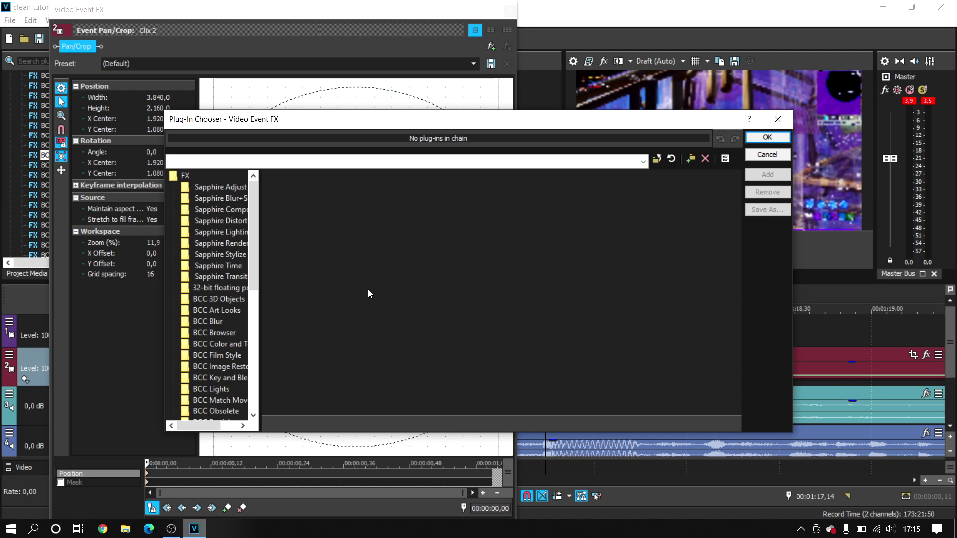
scroll(225, 284, down, 4)
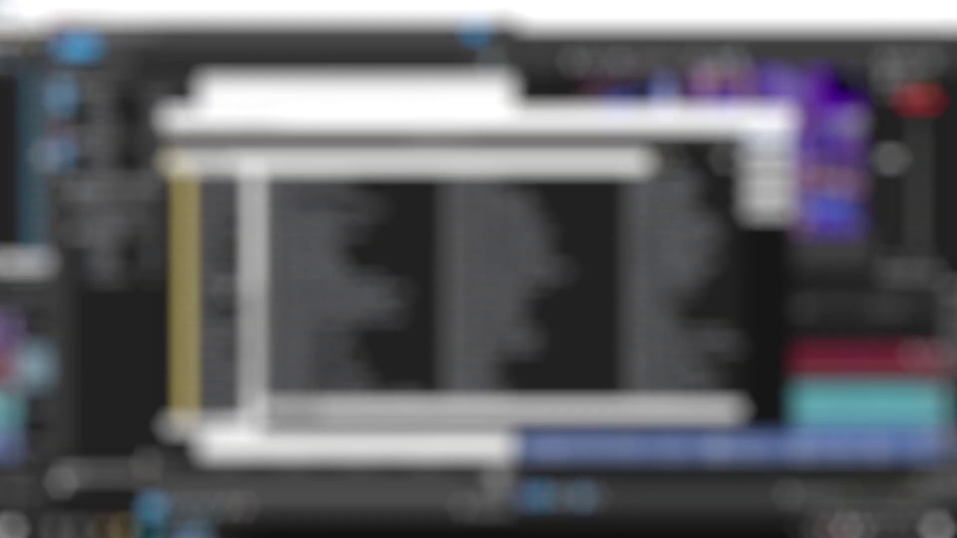
scroll(327, 272, down, 3)
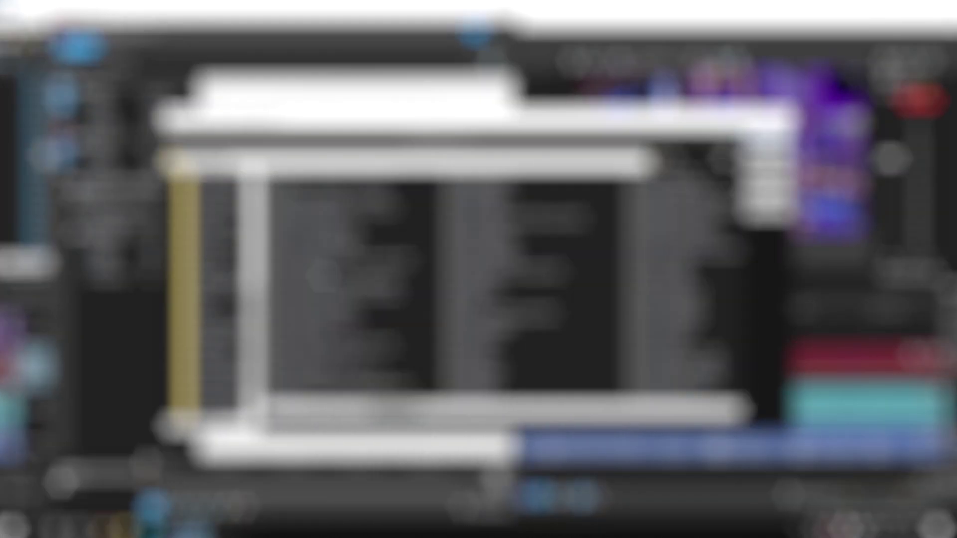
scroll(370, 311, down, 5)
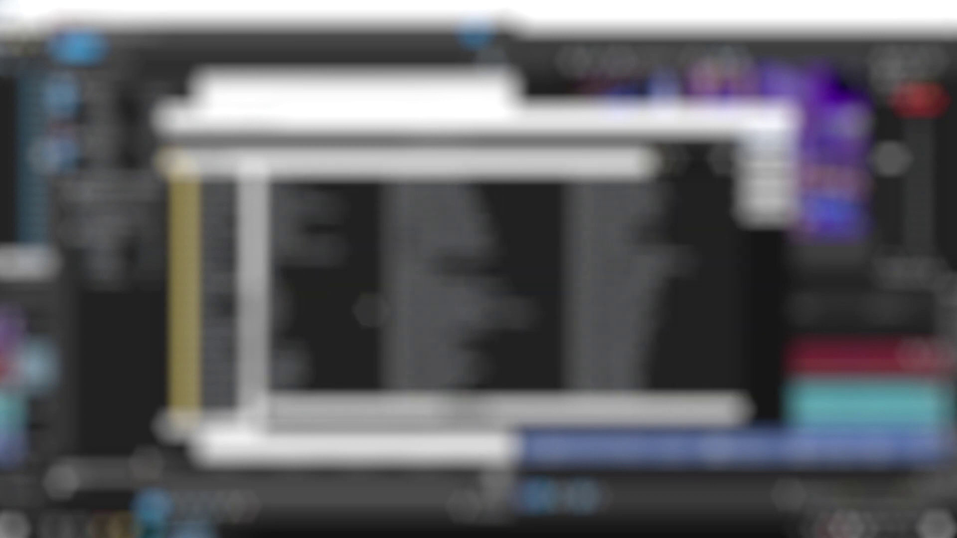
scroll(422, 324, down, 3)
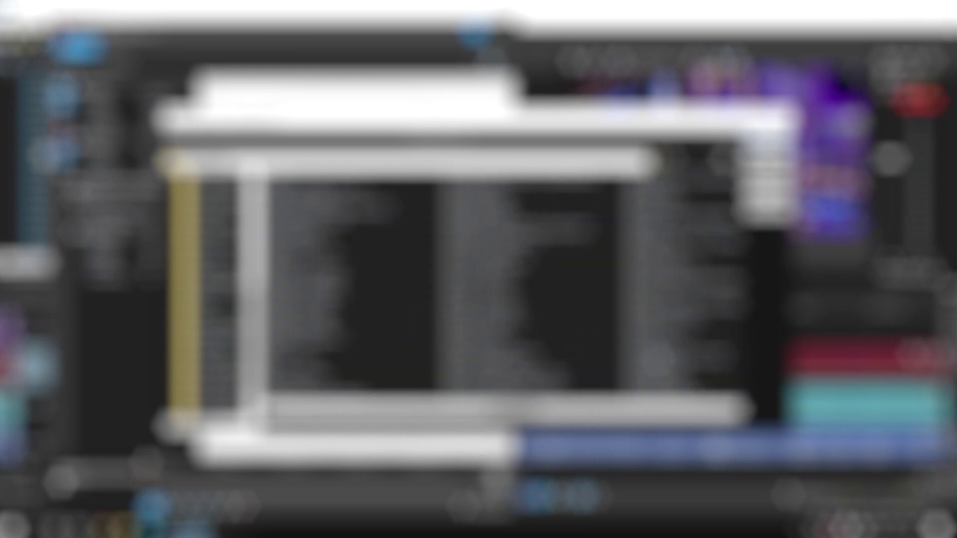
double_click(663, 355)
click(765, 150)
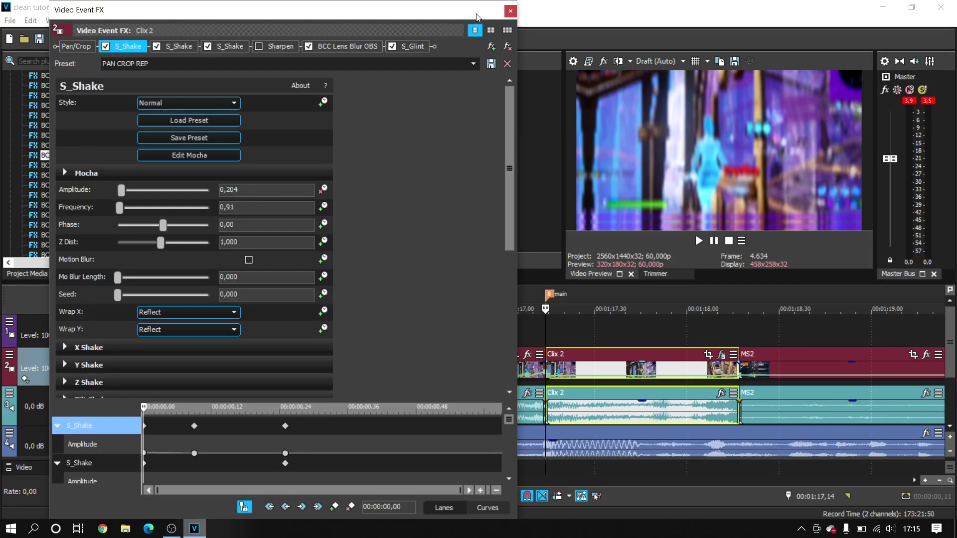
click(511, 11)
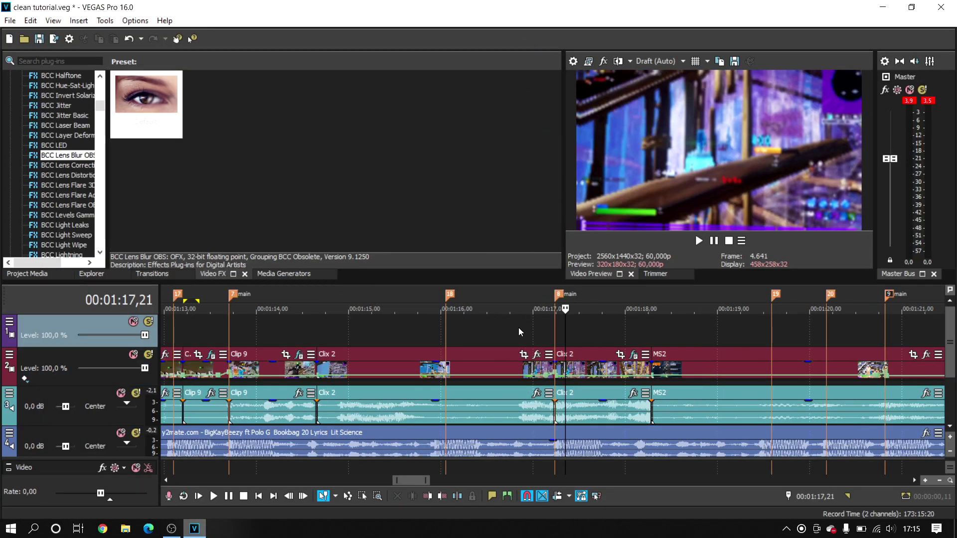
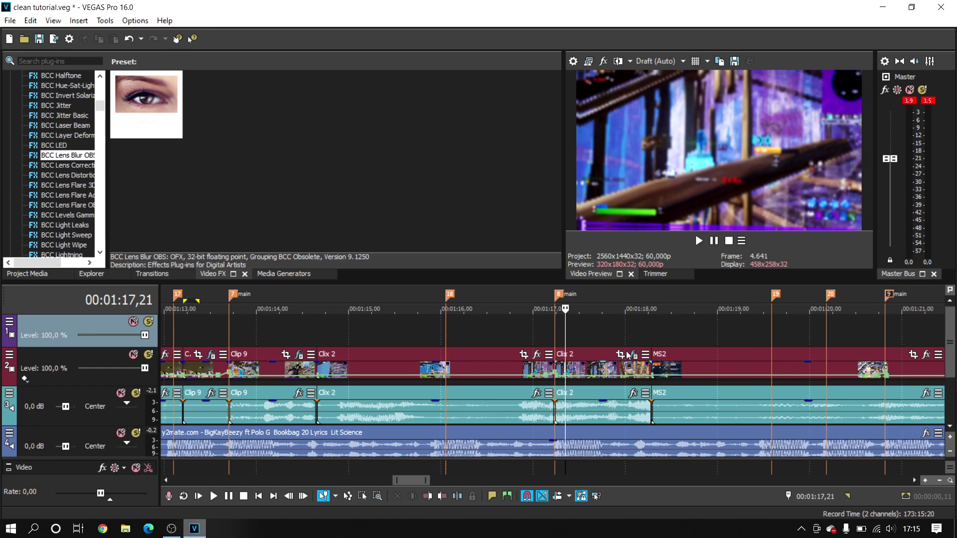
- Examine frames of the Clip 9 and Clix 2 events around markers 7 and 8 in the preview
click(522, 324)
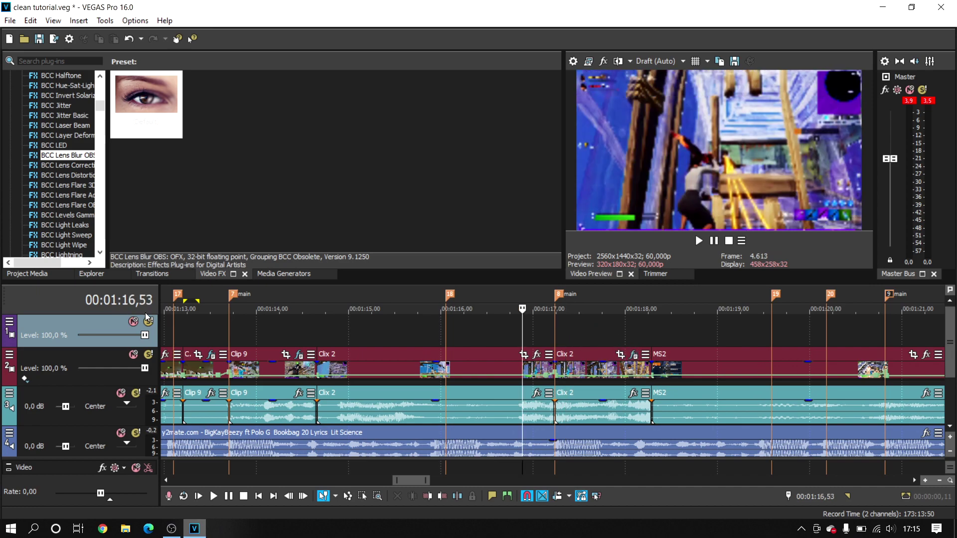
click(285, 331)
click(587, 366)
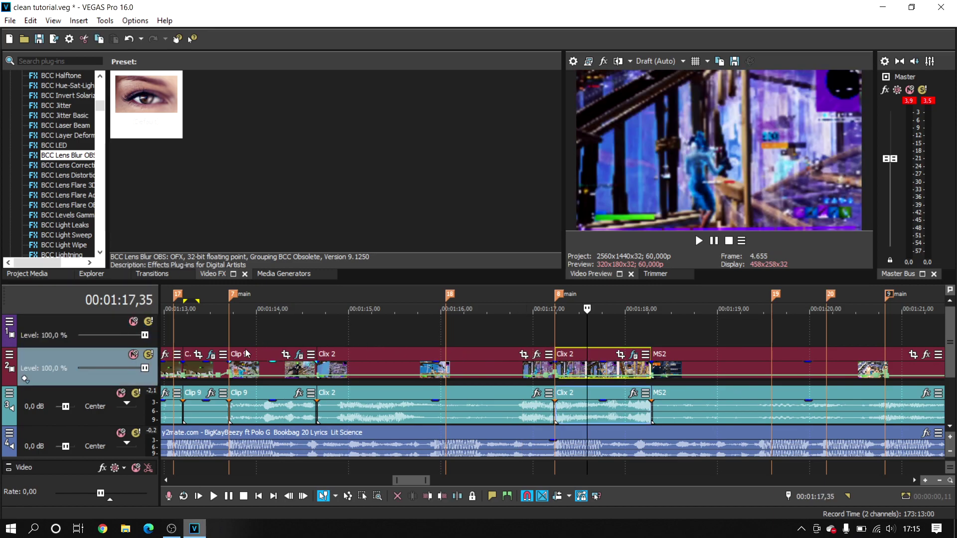
click(246, 354)
scroll(727, 392, down, 3)
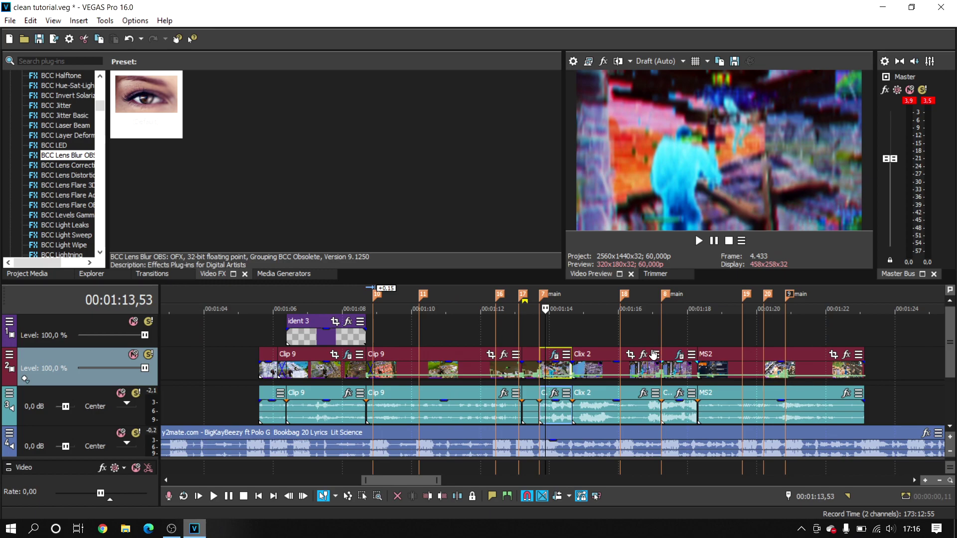
click(615, 339)
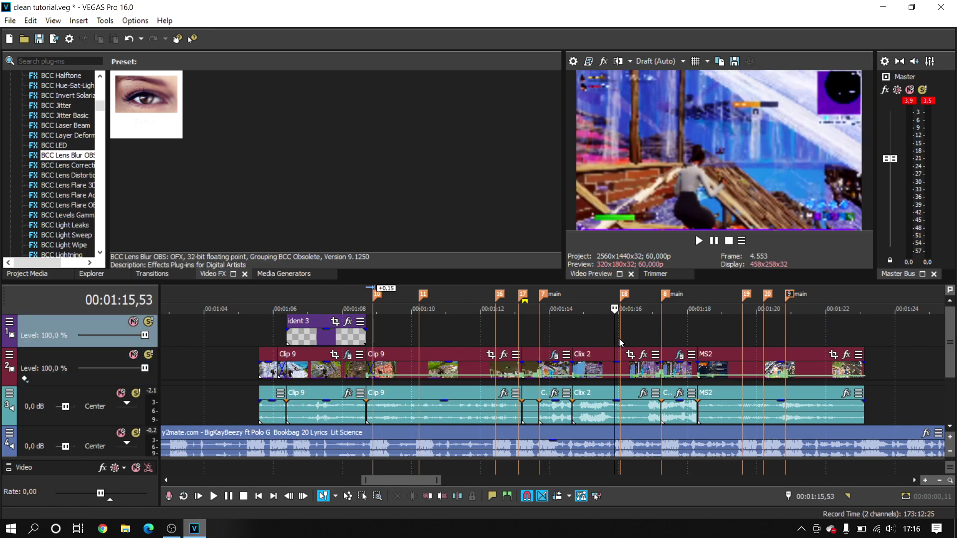
scroll(619, 339, up, 2)
click(640, 333)
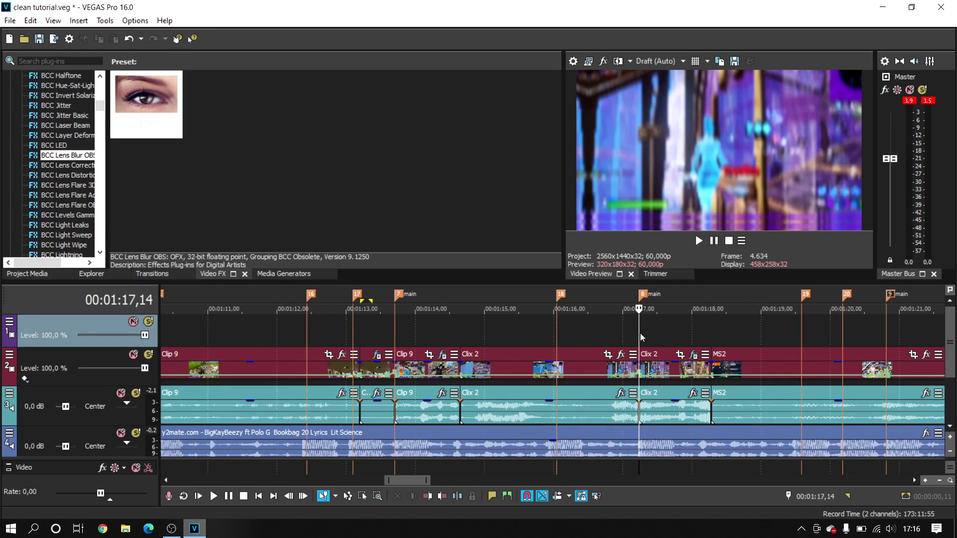
scroll(640, 333, up, 2)
scroll(525, 327, down, 2)
- Play back the Clix 2 section across marker 8 to review the shake, lens blur and glint effects
click(444, 325)
key(space)
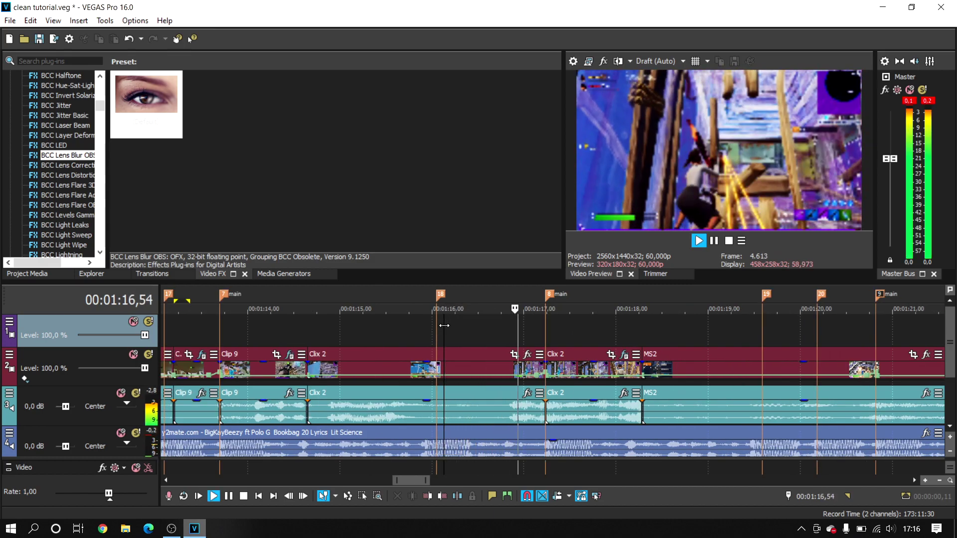
click(510, 337)
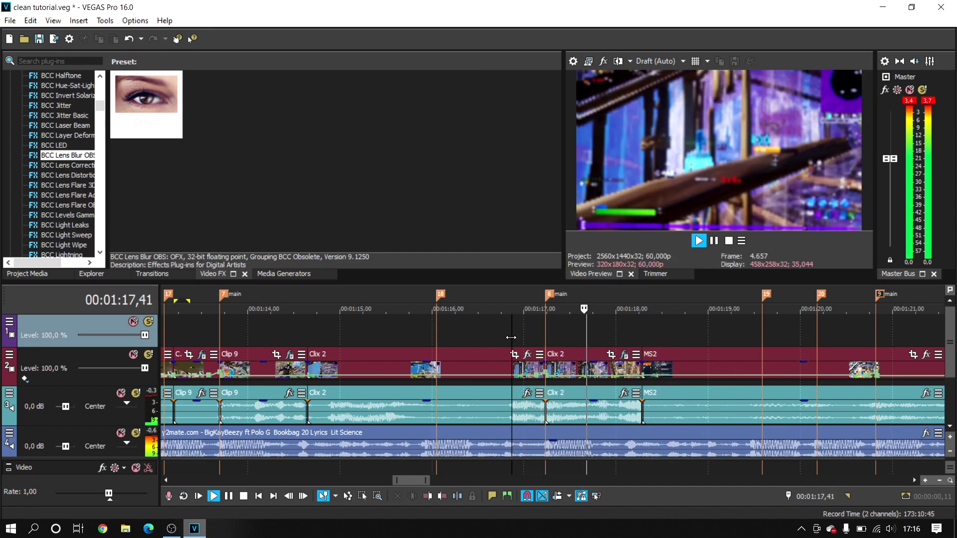
key(space)
click(576, 337)
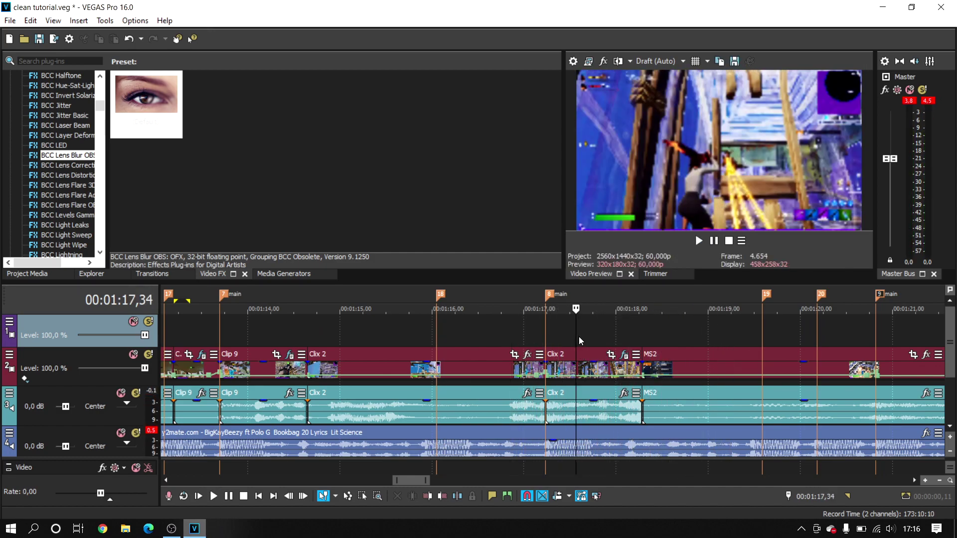
- Split the MS2 event at marker 9, at 00:01:20,49
click(600, 331)
scroll(669, 333, down, 3)
click(649, 344)
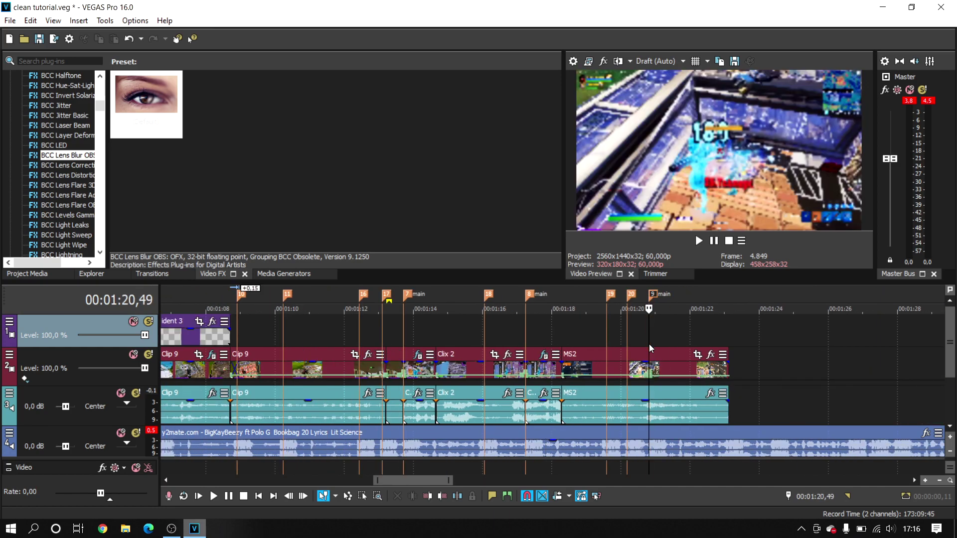
click(650, 348)
scroll(604, 351, up, 3)
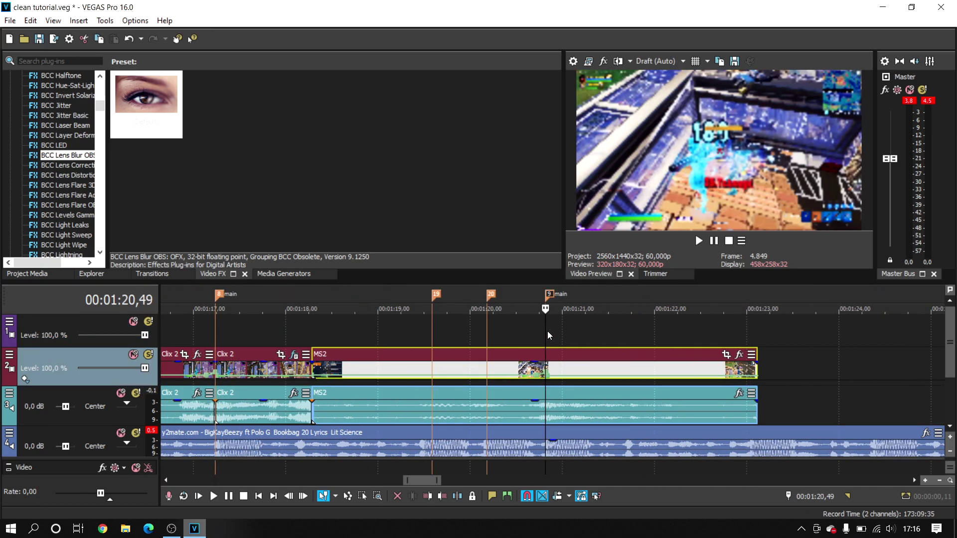
scroll(550, 345, up, 3)
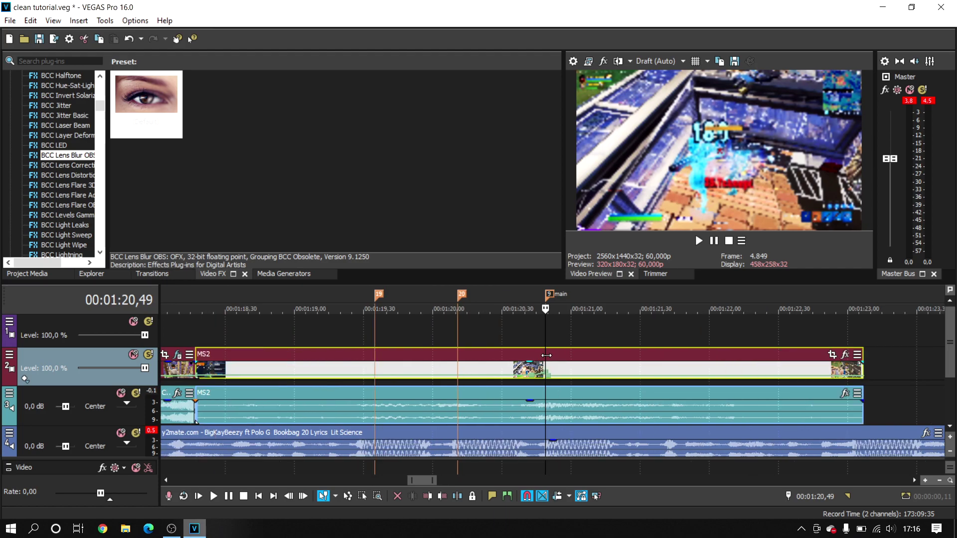
key(s)
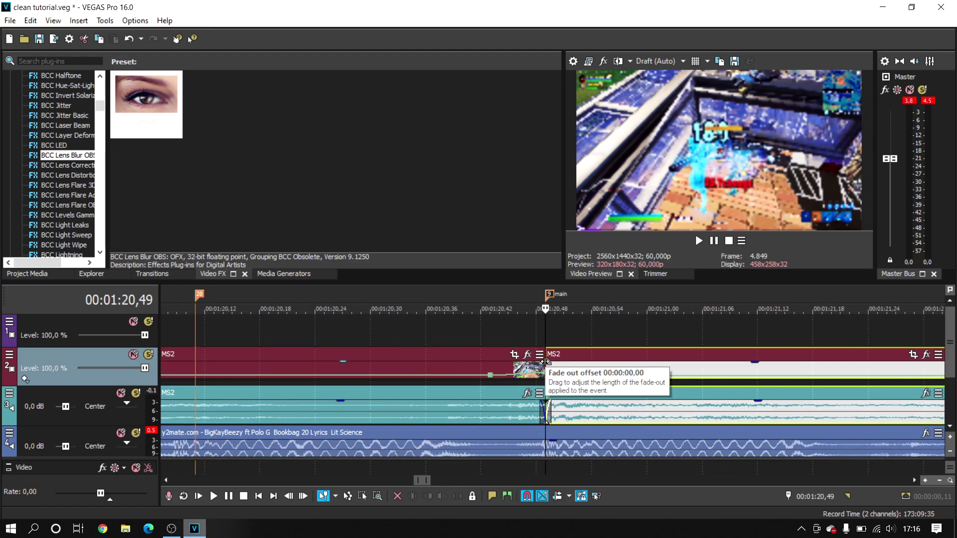
- Add the saved effects chain with S_Shake, MagicBulletLooks, S_Flicker and S_Glint to the MS2 event after marker 9
scroll(603, 367, down, 3)
click(739, 353)
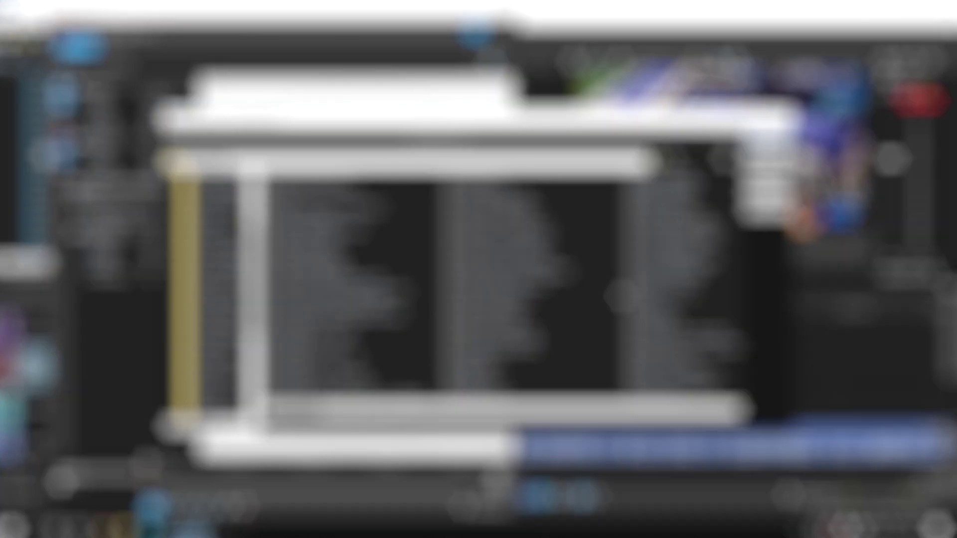
scroll(574, 272, down, 8)
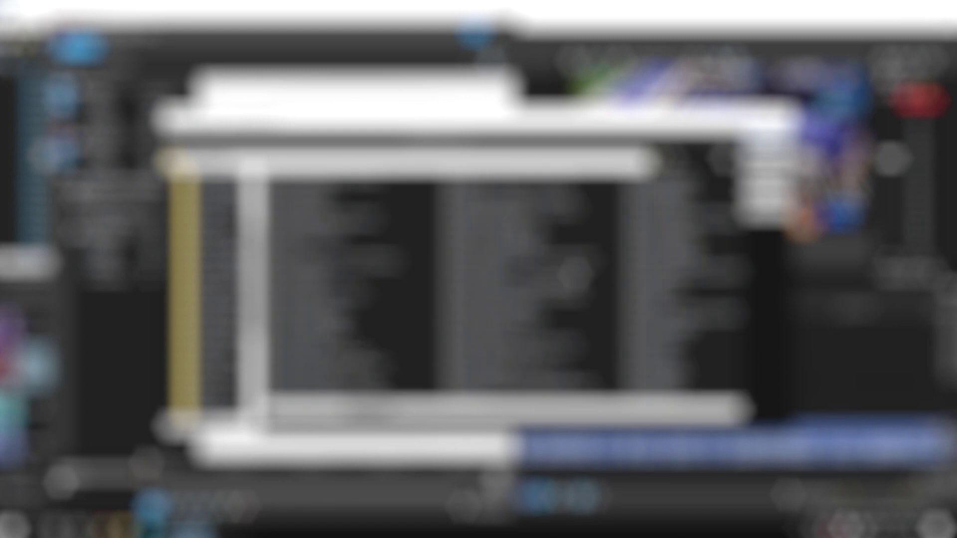
scroll(569, 276, down, 8)
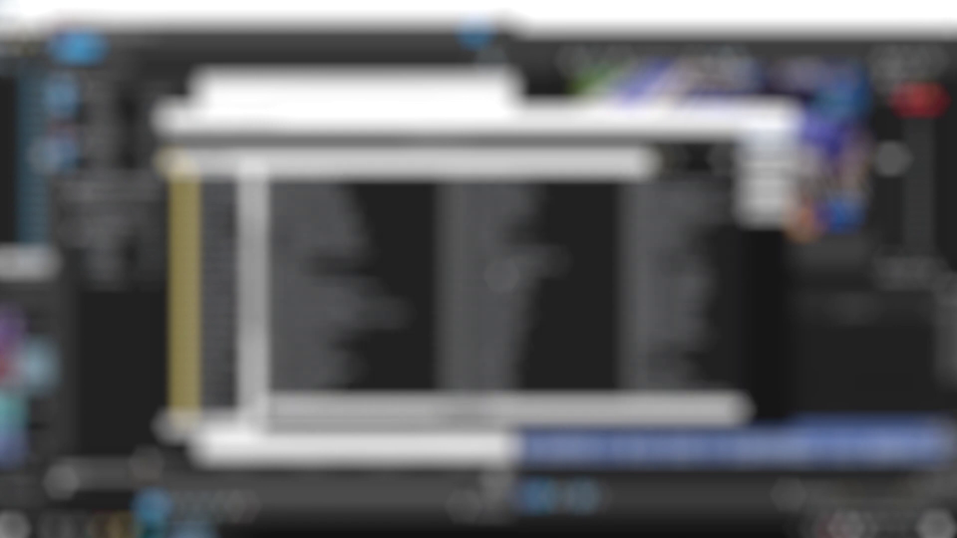
scroll(503, 275, down, 7)
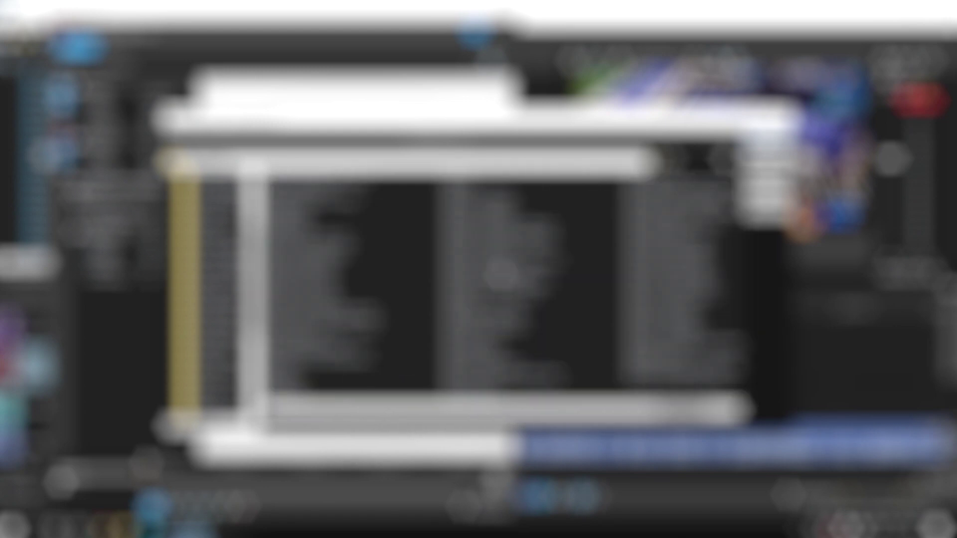
scroll(391, 267, up, 2)
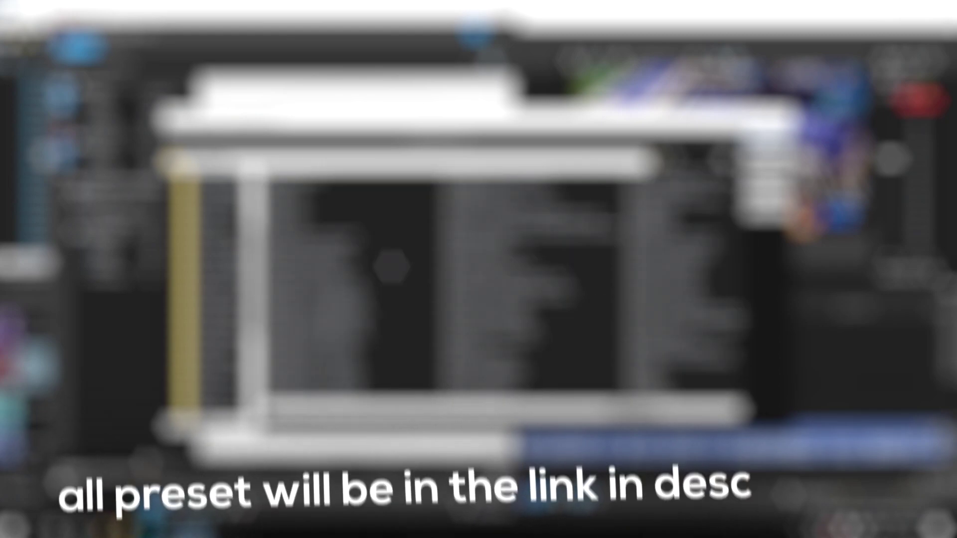
double_click(499, 190)
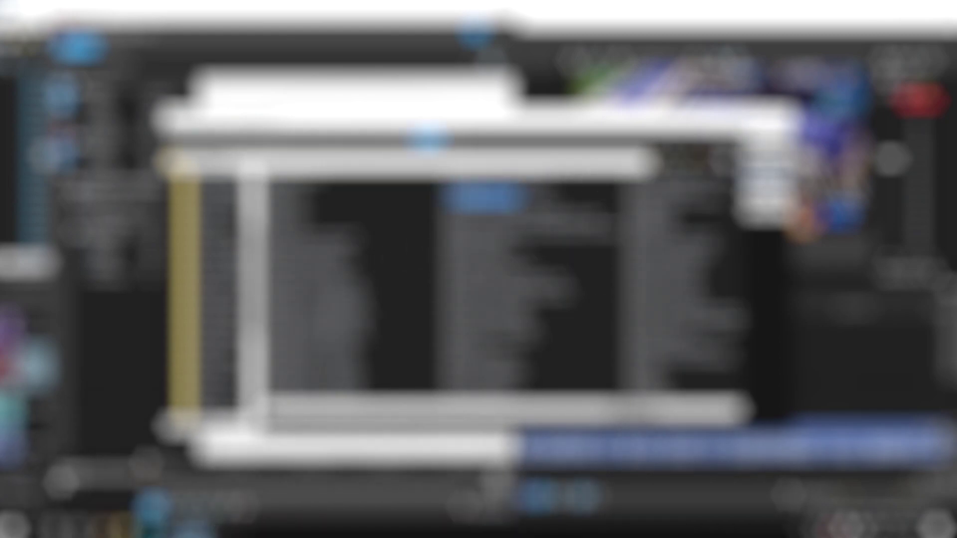
click(766, 149)
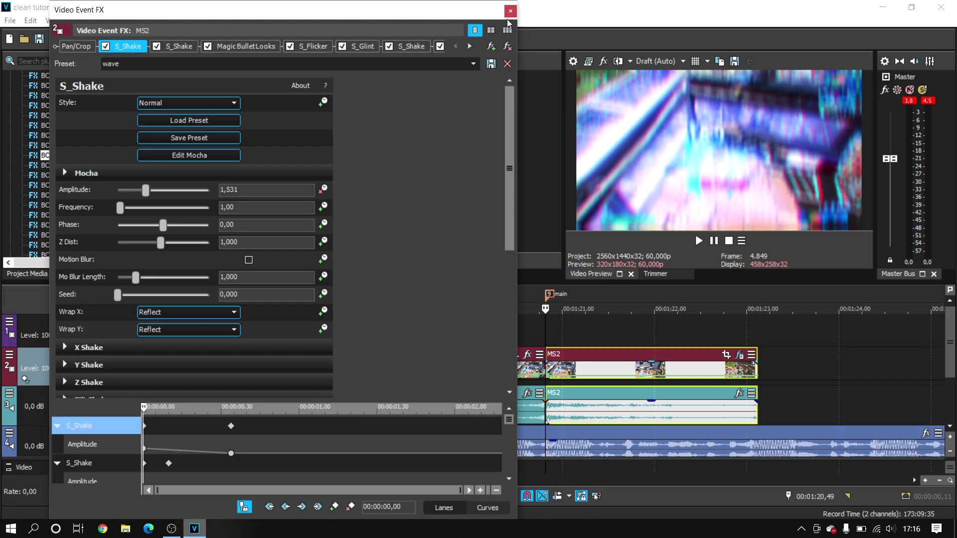
click(510, 11)
- Play back the MS2 section from marker 19 across marker 9 to review the added effects
click(471, 319)
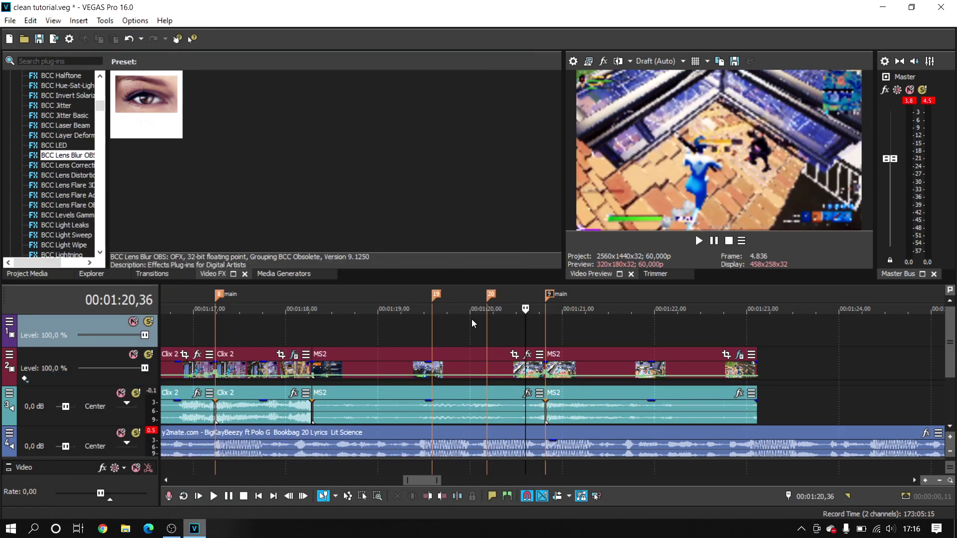
click(445, 325)
click(432, 325)
key(space)
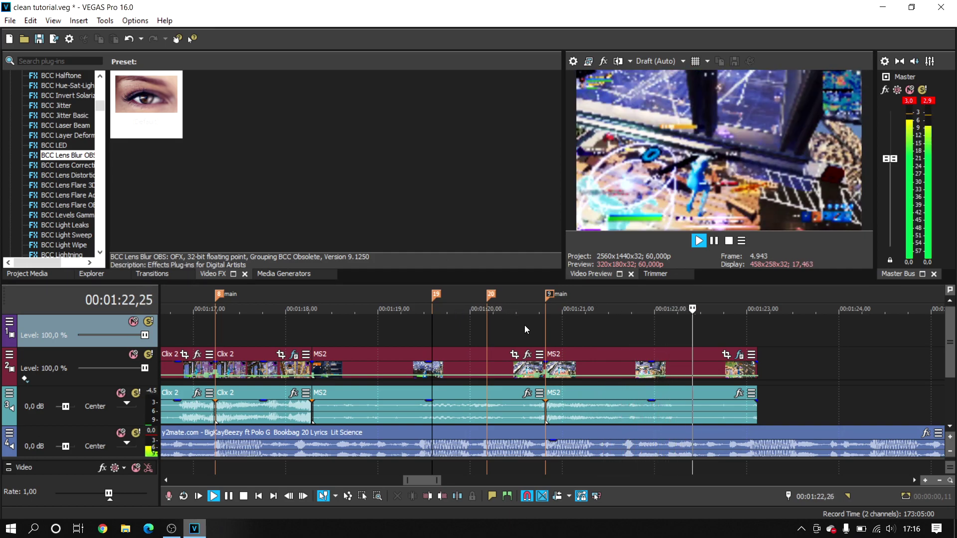
key(space)
- Examine the montage from the ident 3 title through the Clip 9 and Clix 2 events in the preview and timeline
scroll(533, 328, down, 4)
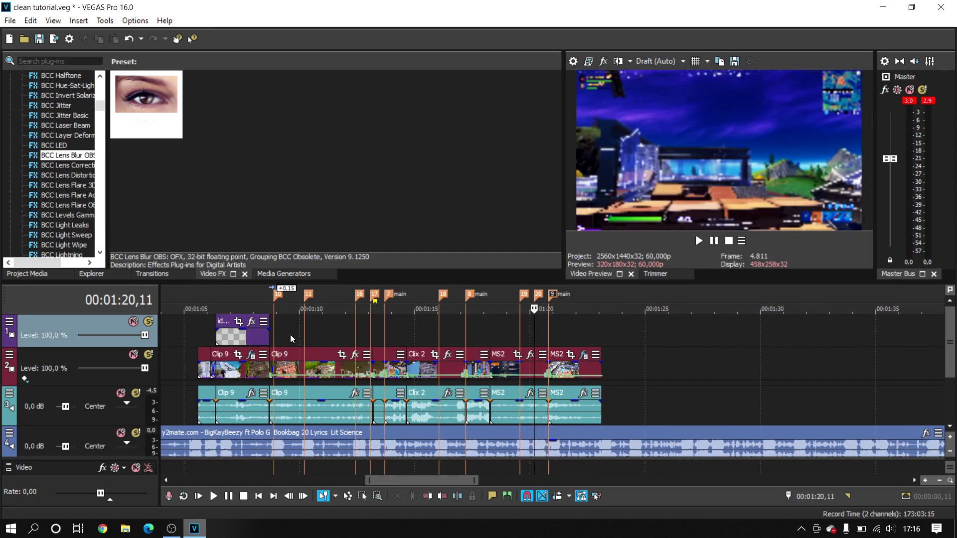
click(210, 336)
click(224, 335)
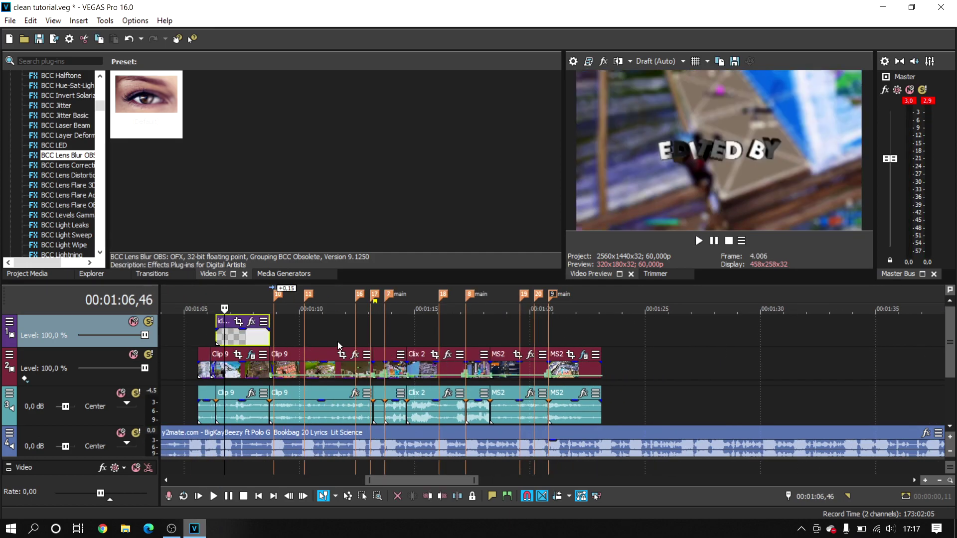
click(369, 340)
click(474, 340)
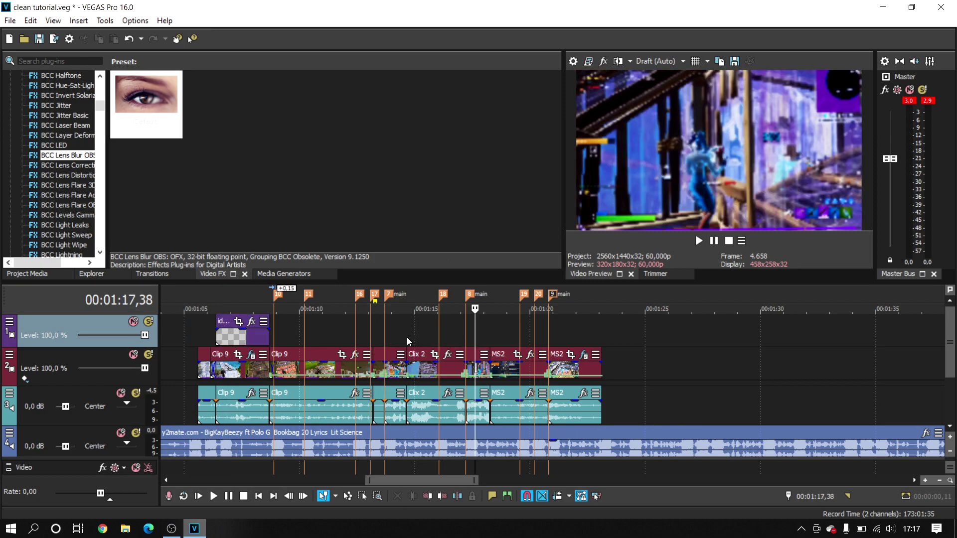
scroll(406, 338, up, 3)
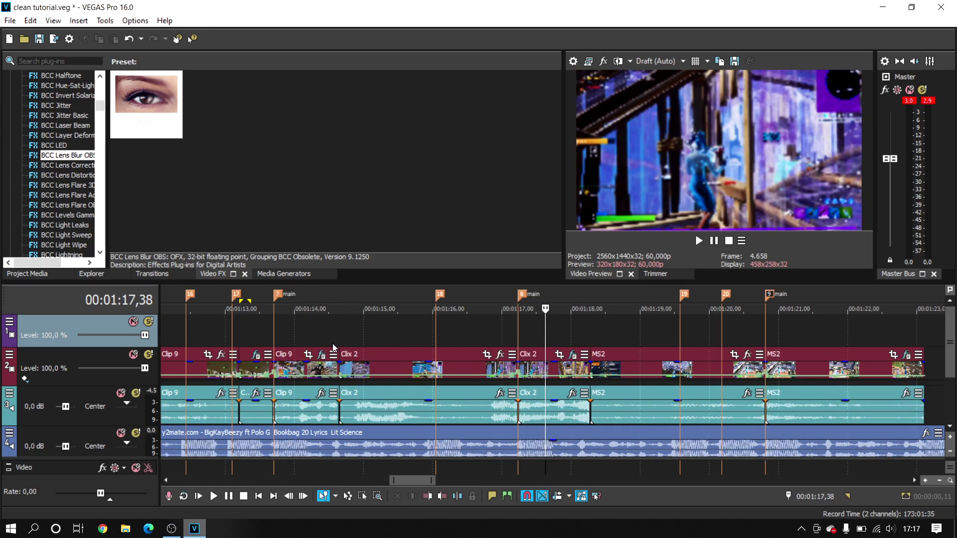
scroll(405, 336, down, 2)
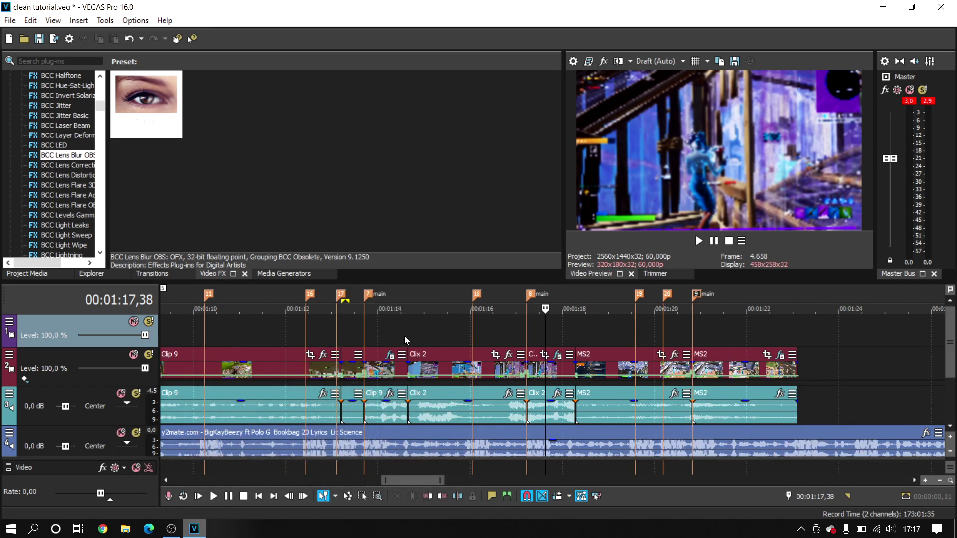
scroll(424, 339, down, 1)
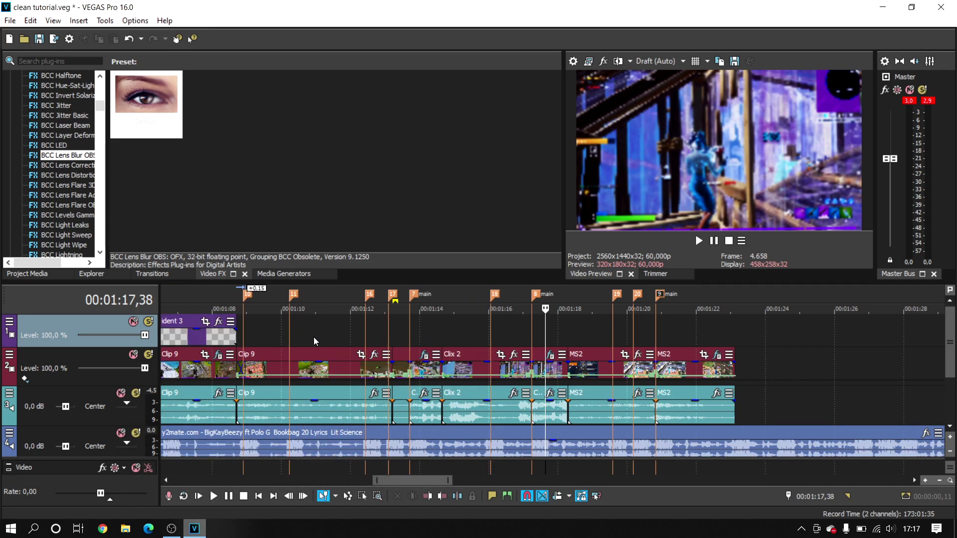
- Play back the Clip 9 section from just before marker 10 across marker 11 to review the beats
click(242, 353)
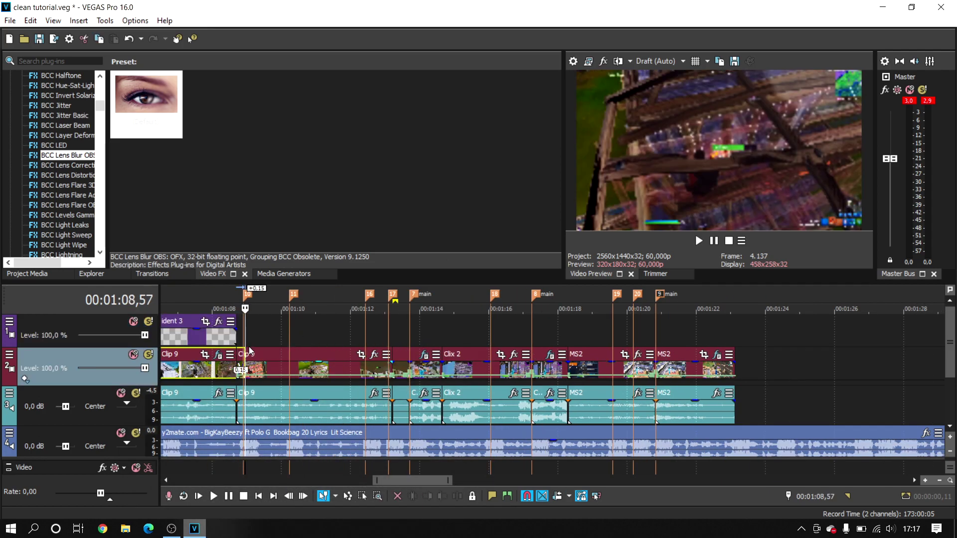
scroll(279, 337, up, 3)
click(536, 336)
key(space)
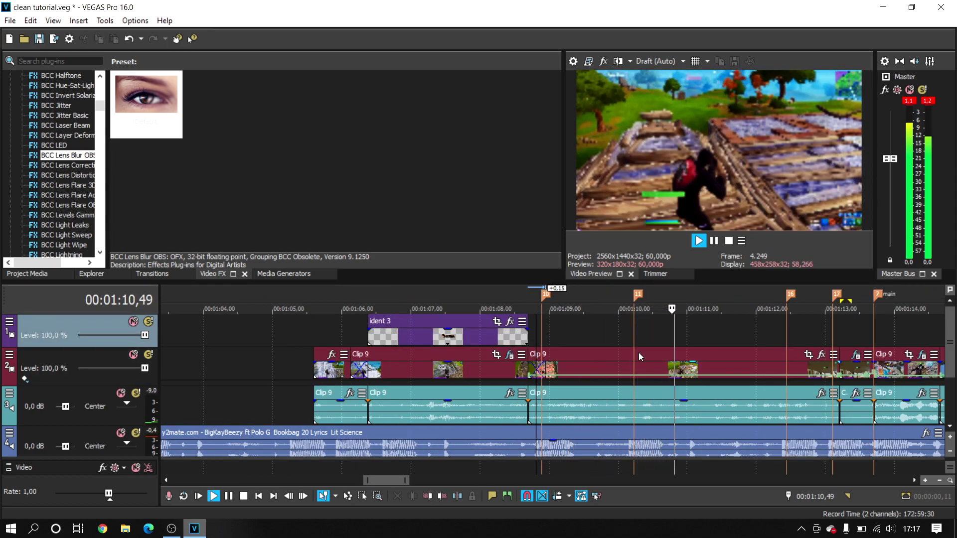
click(594, 343)
key(space)
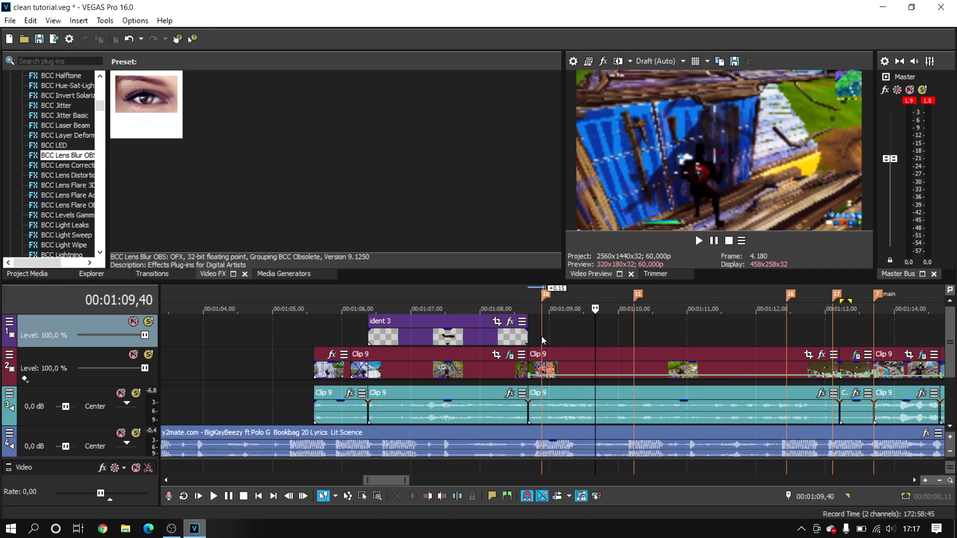
- Split the Clip 9 event at marker 10, at 00:01:08,54
click(556, 355)
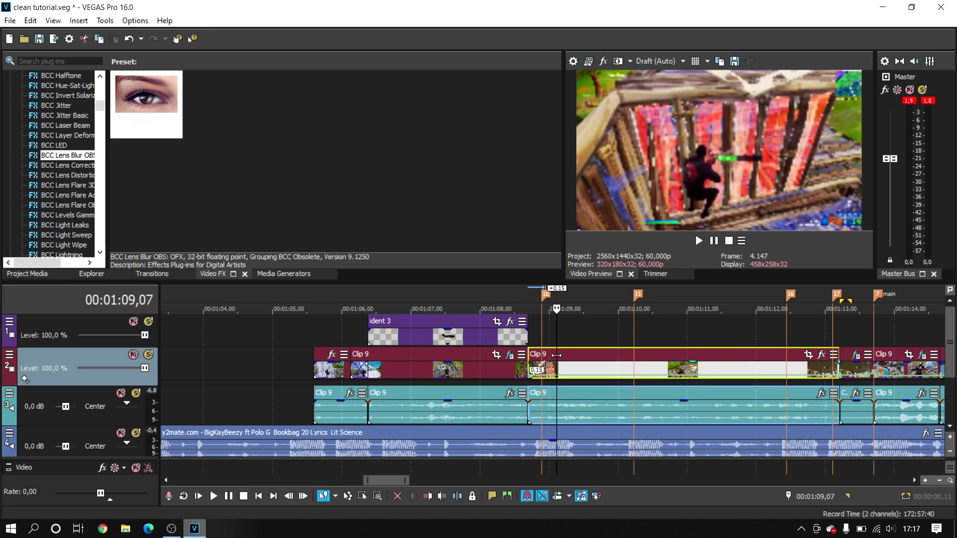
click(546, 310)
scroll(551, 370, up, 5)
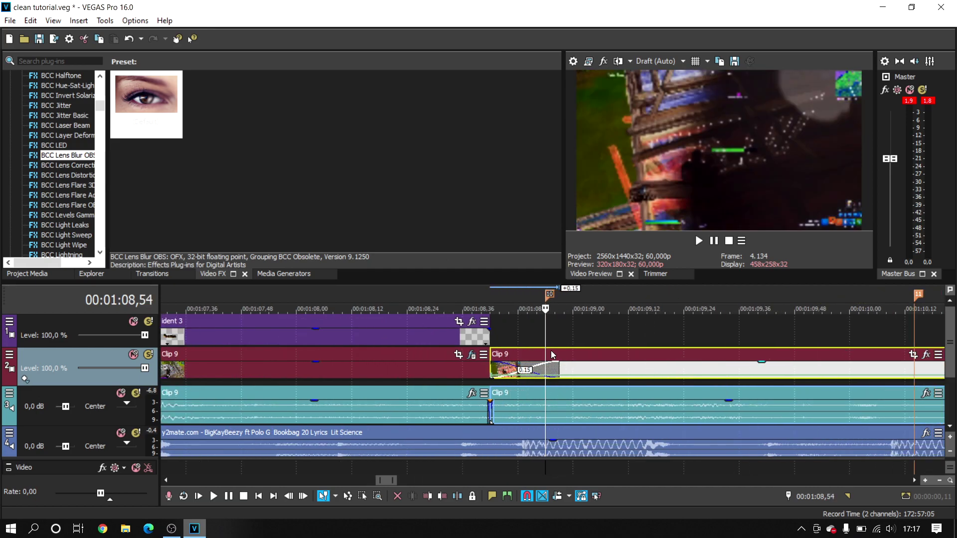
key(s)
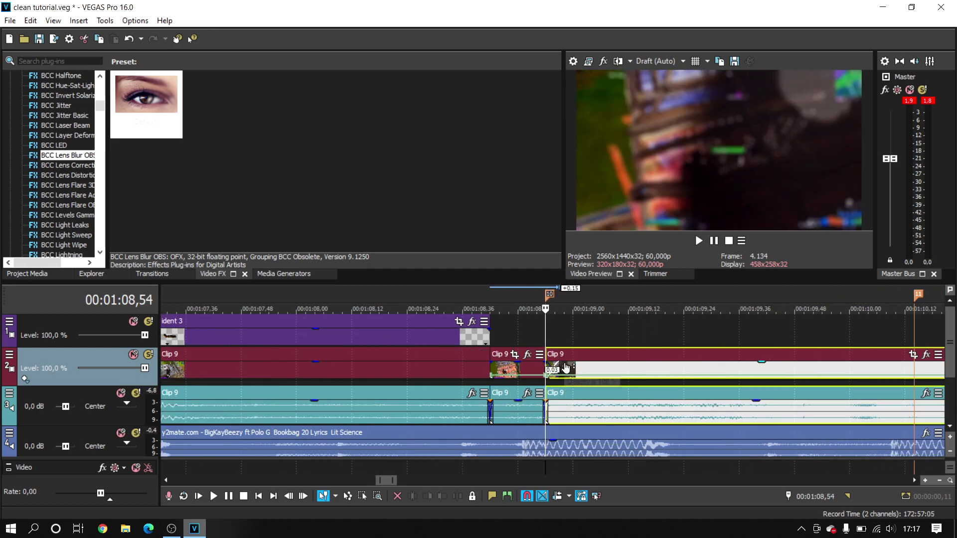
- Split the Clip 9 event at marker 11, at 00:01:10,14
scroll(566, 368, down, 5)
click(623, 357)
click(685, 350)
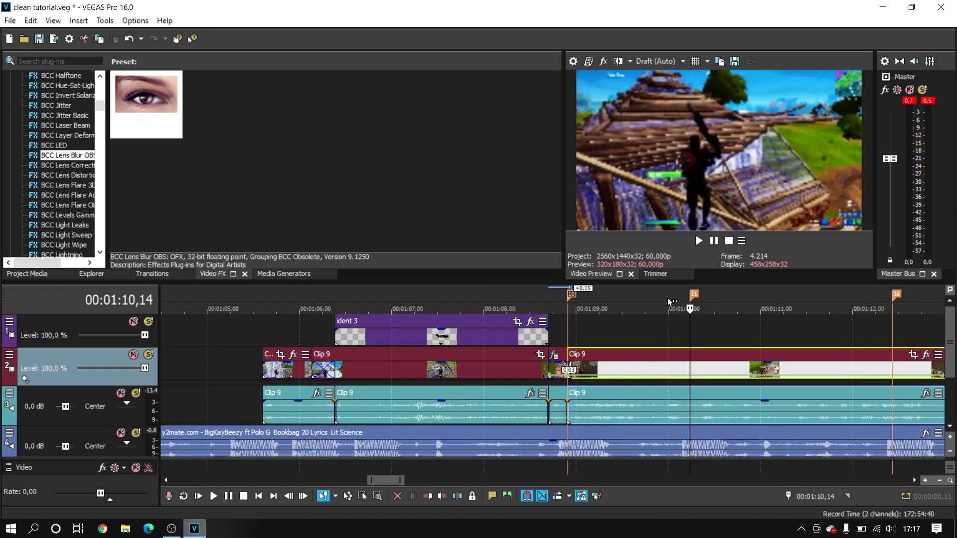
key(s)
scroll(777, 364, down, 4)
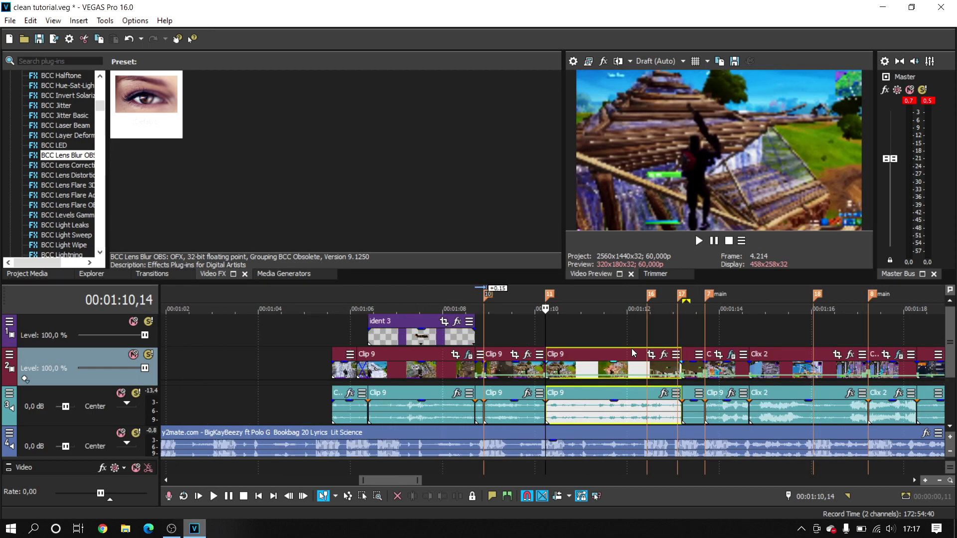
- Split Clip 9 at marker 16, at 00:01:12,26, and at marker 17, at 00:01:13,06
click(649, 369)
key(s)
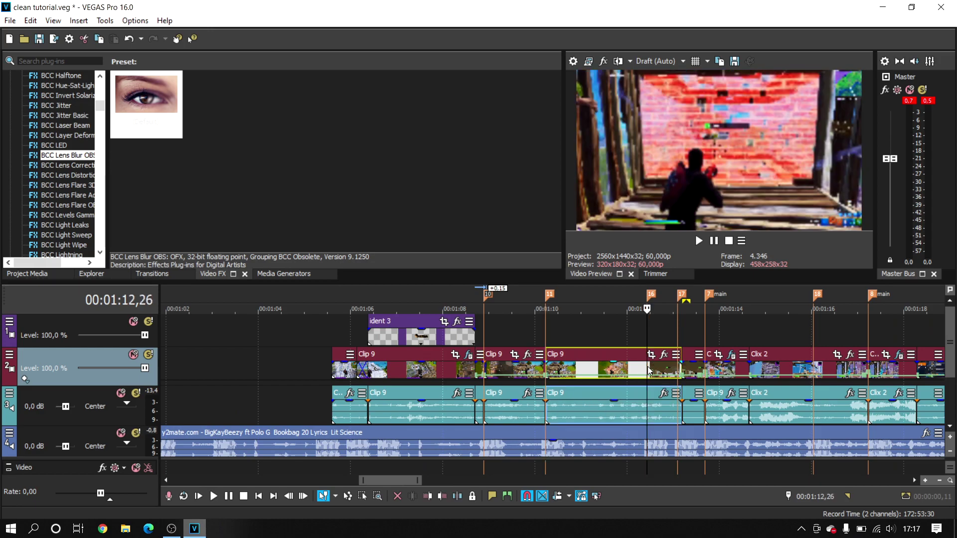
scroll(647, 368, up, 4)
click(639, 369)
key(s)
scroll(678, 366, down, 3)
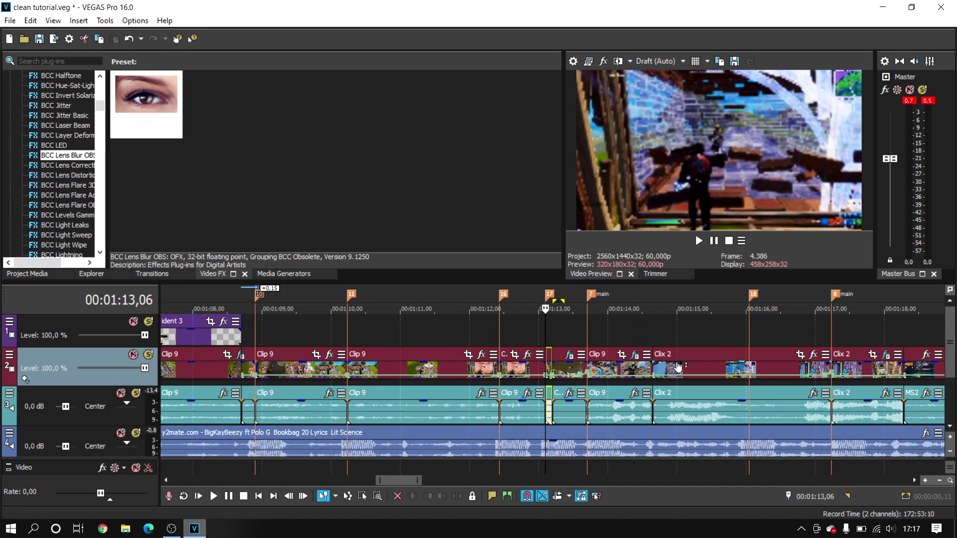
- Split the Clix 2 event at marker 18, at 00:01:16,03
click(745, 352)
key(s)
scroll(747, 355, down, 1)
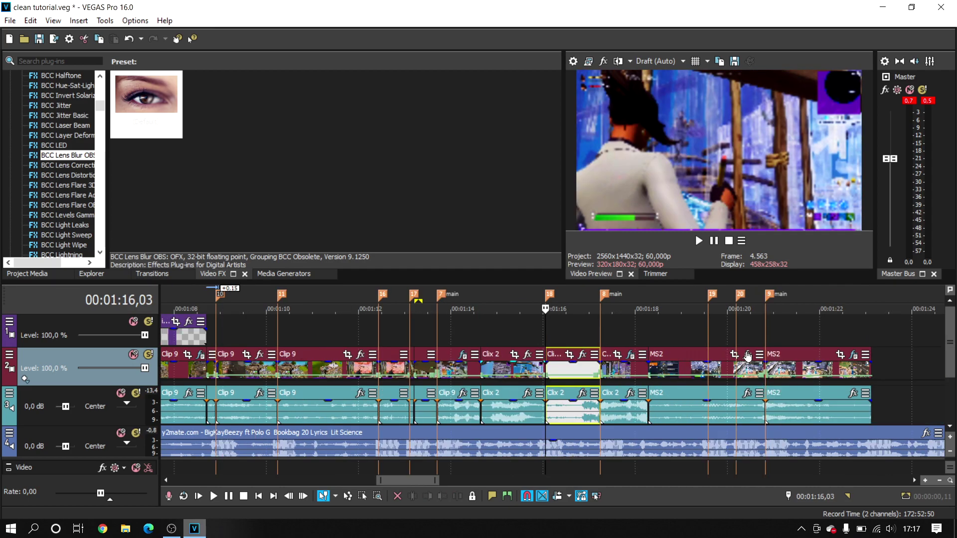
- Split the MS2 event before marker 9 at marker 19 and at marker 20, the latter at 00:01:20,11
click(709, 357)
key(s)
scroll(705, 358, up, 3)
click(630, 357)
key(s)
scroll(631, 354, down, 1)
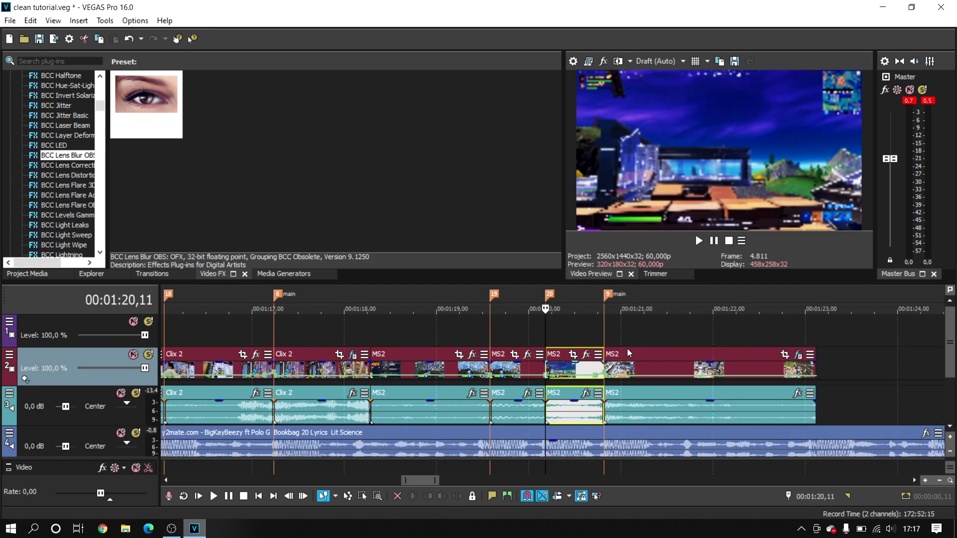
- Review the split events back along the timeline and examine the Clip 9 footage around marker 10
scroll(381, 343, down, 2)
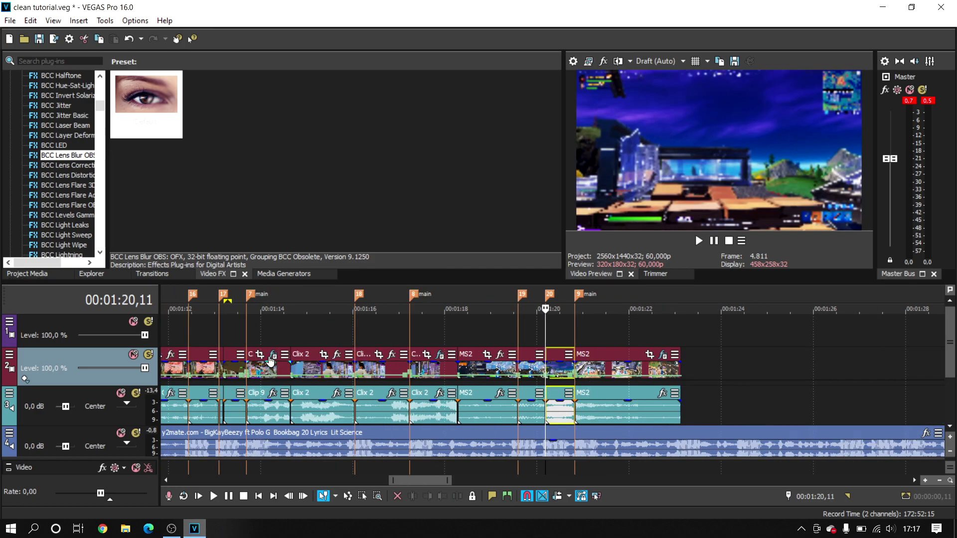
click(221, 336)
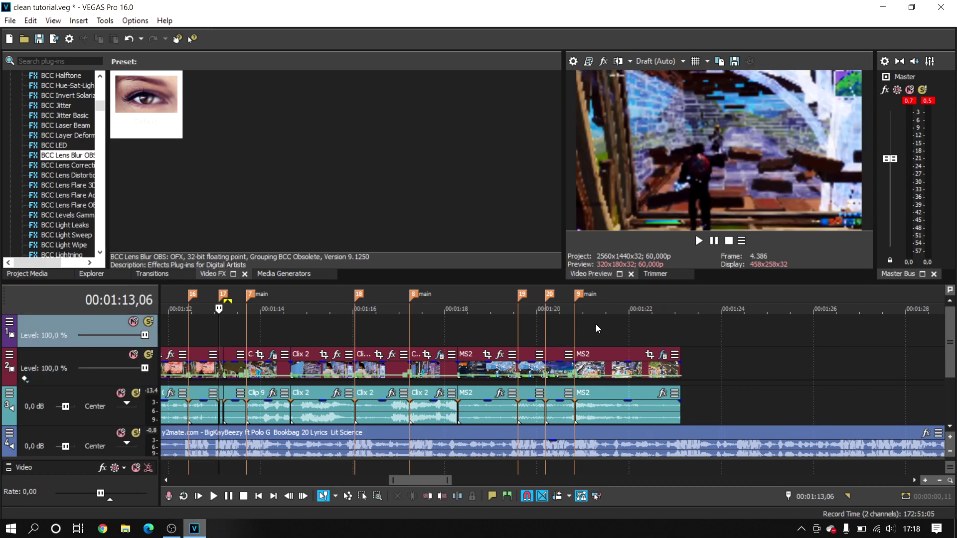
scroll(427, 328, down, 1)
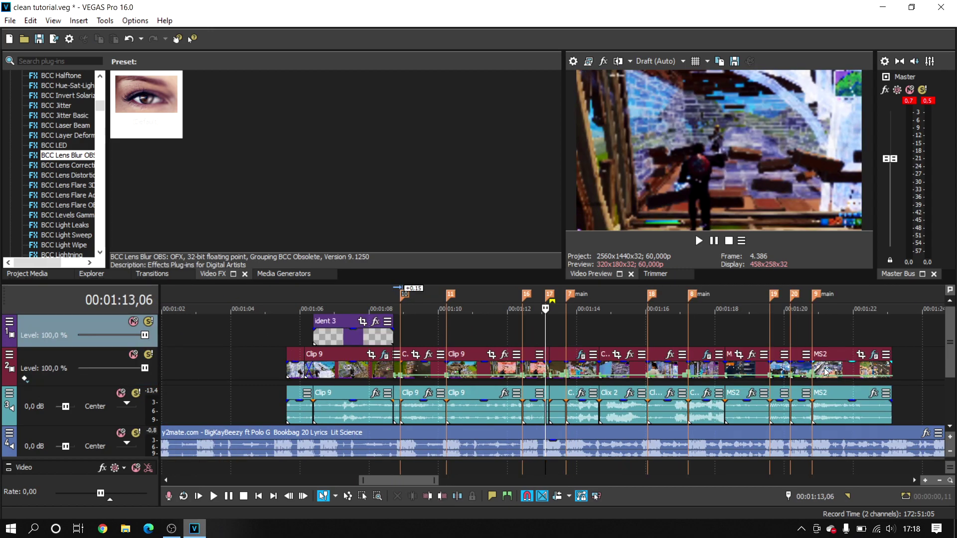
click(398, 335)
scroll(399, 335, up, 2)
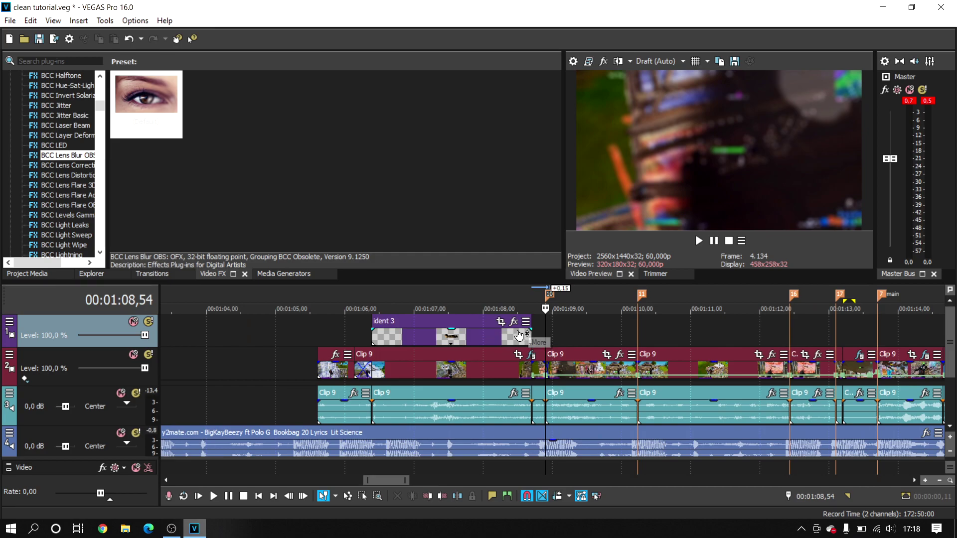
click(538, 327)
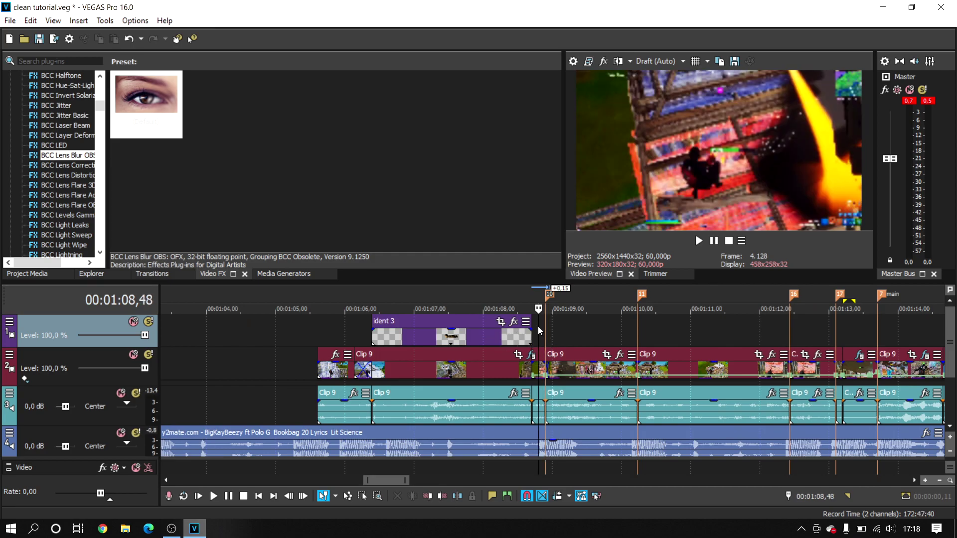
click(545, 327)
click(553, 357)
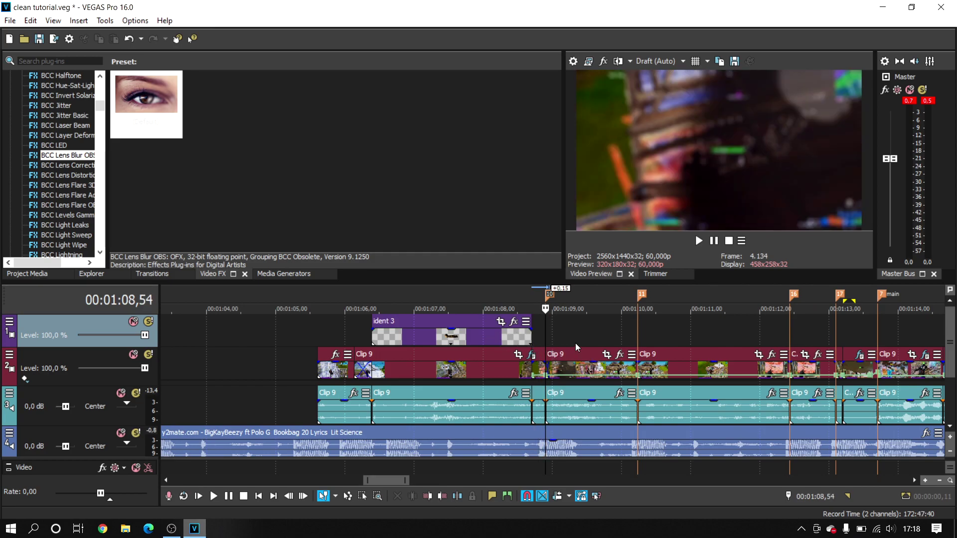
- Add a video effect plug-in to the Clip 9 event between markers 10 and 11
scroll(575, 343, up, 1)
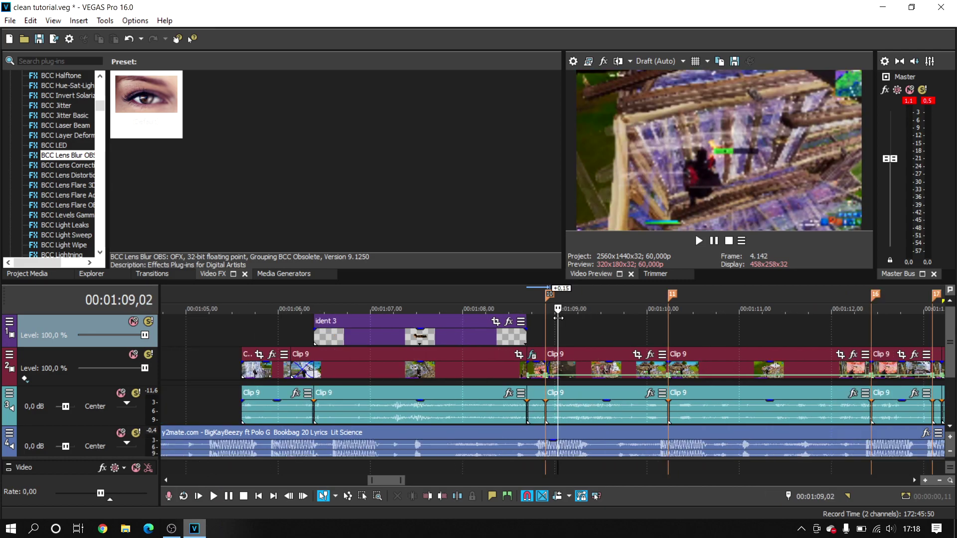
click(541, 327)
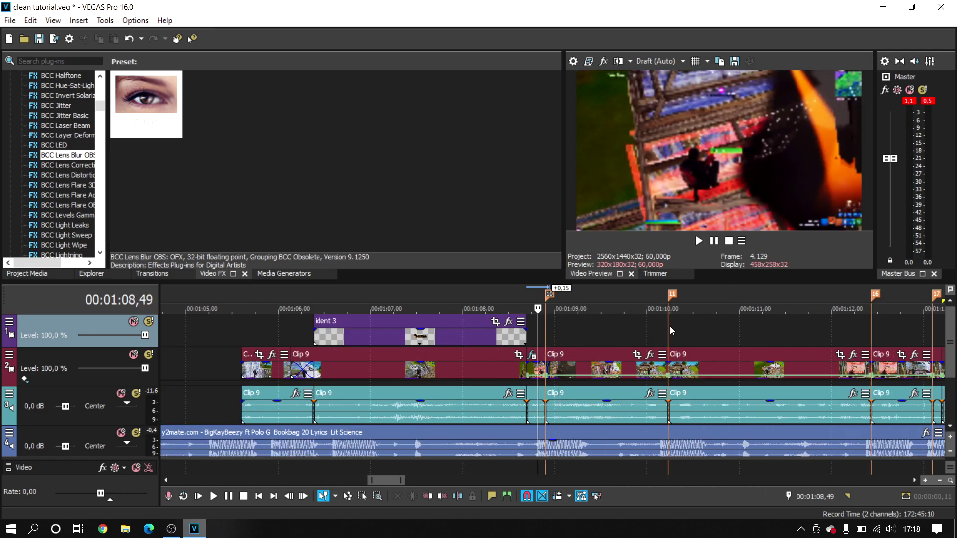
click(667, 326)
click(545, 338)
scroll(593, 349, up, 2)
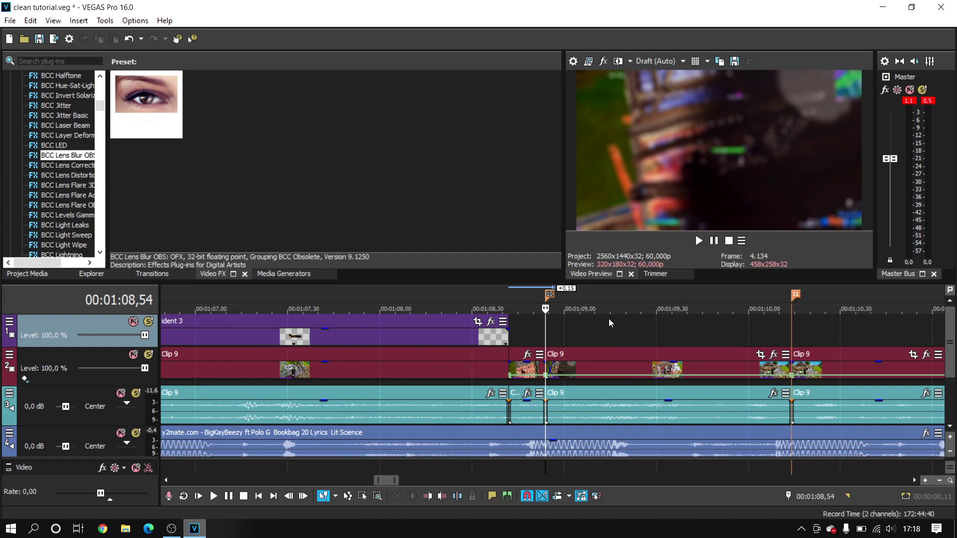
click(560, 356)
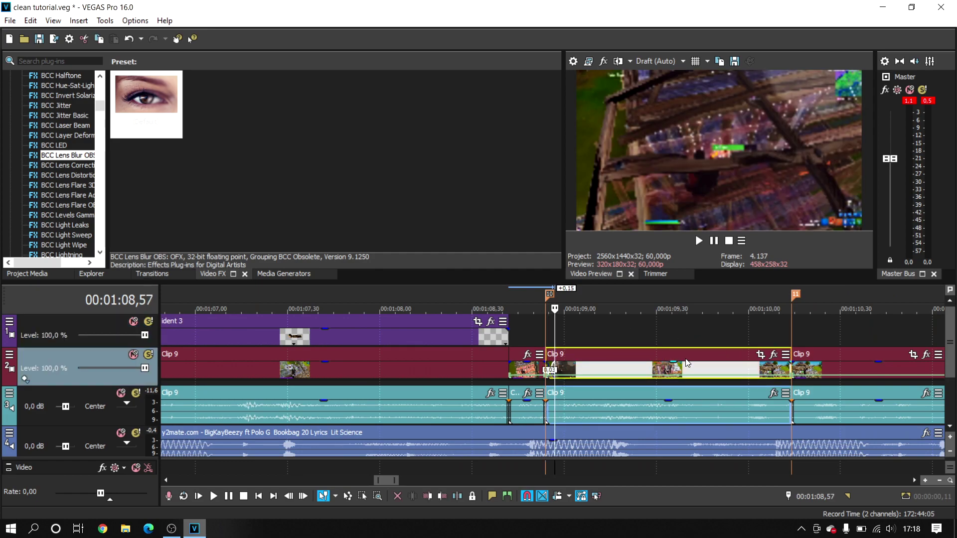
click(772, 356)
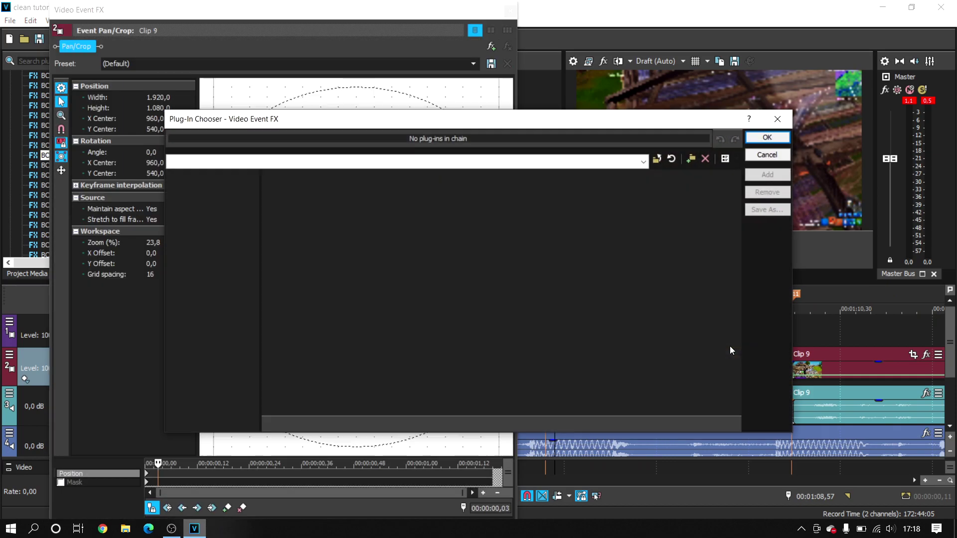
scroll(489, 294, down, 2)
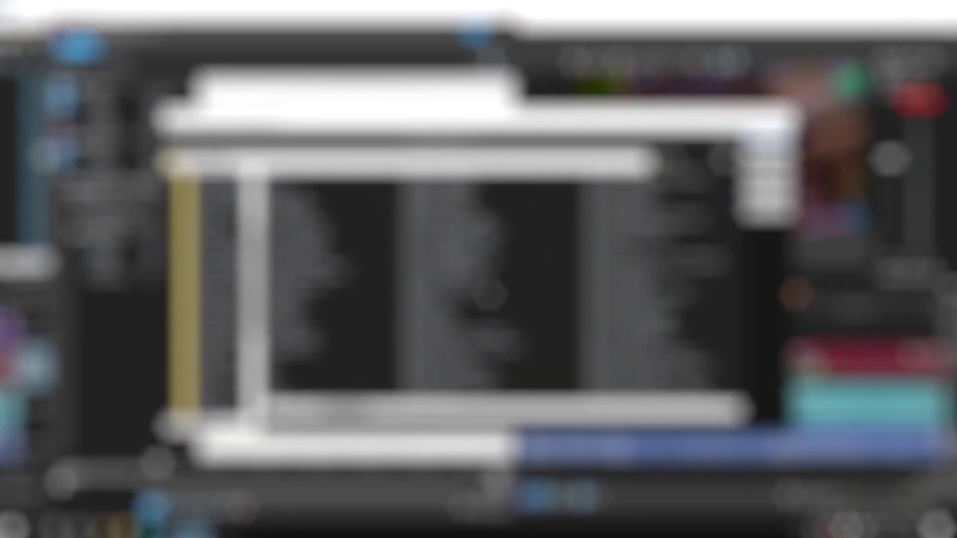
double_click(483, 200)
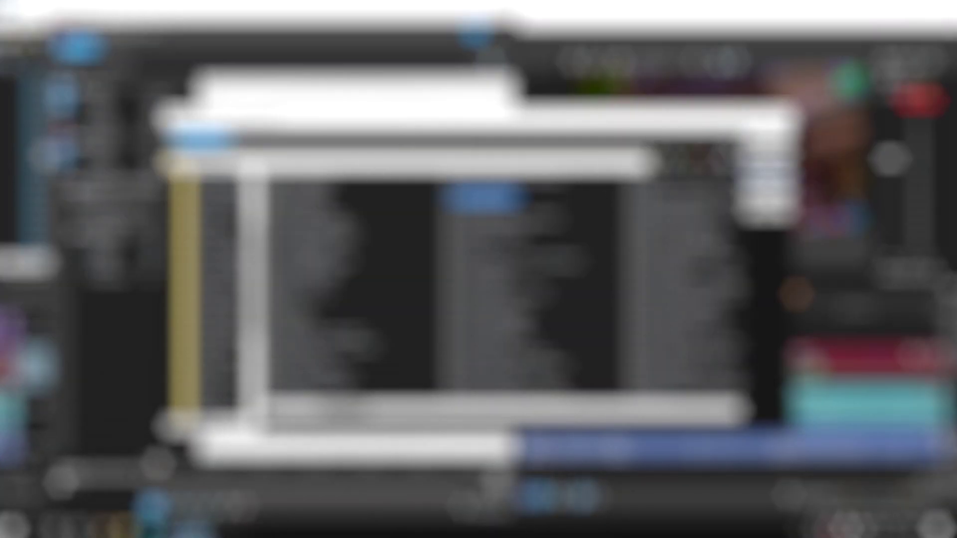
key(Return)
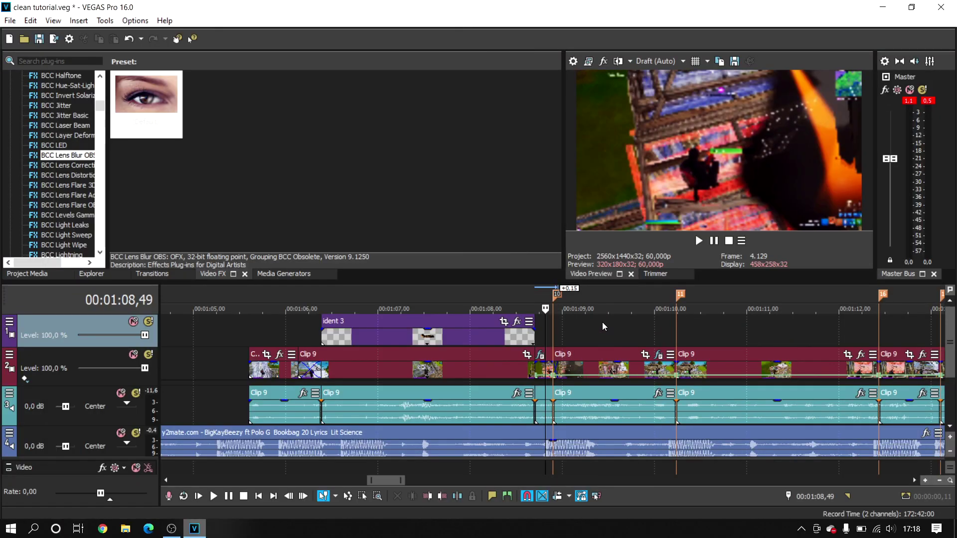
- Play back the Clip 9 event between markers 10 and 11 to check its added effect
click(567, 318)
click(595, 350)
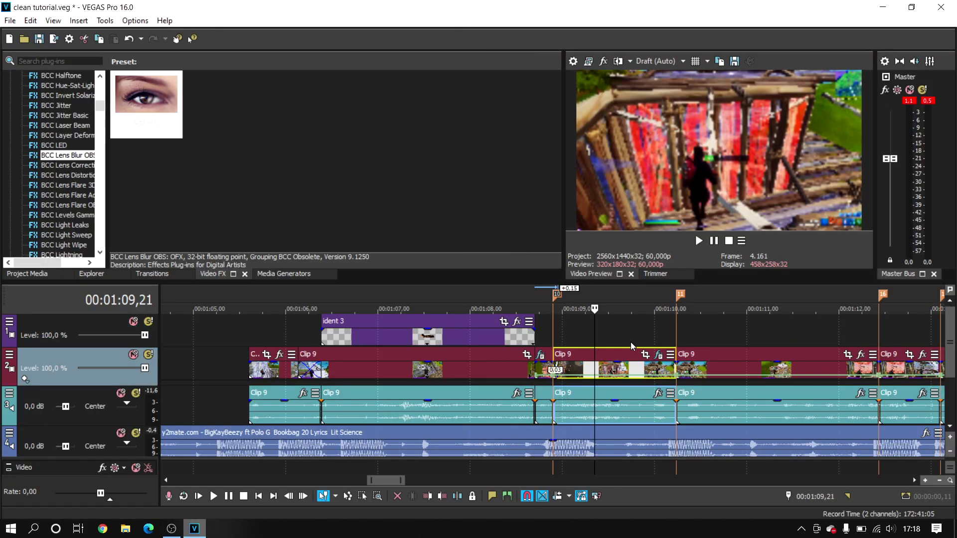
key(space)
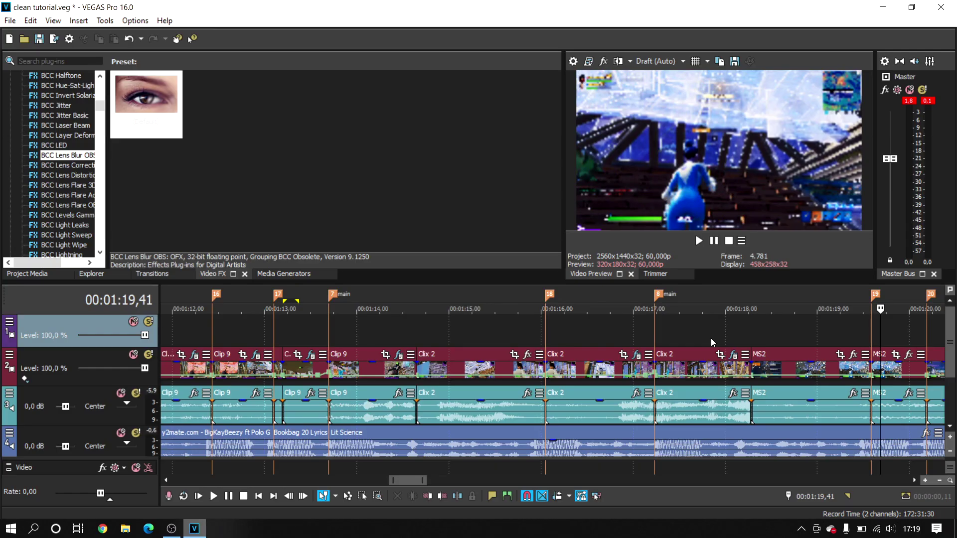
- Inspect the Clix 2 event after marker 8 and its event effects, along with the start of the adjoining MS2 event
scroll(710, 338, up, 3)
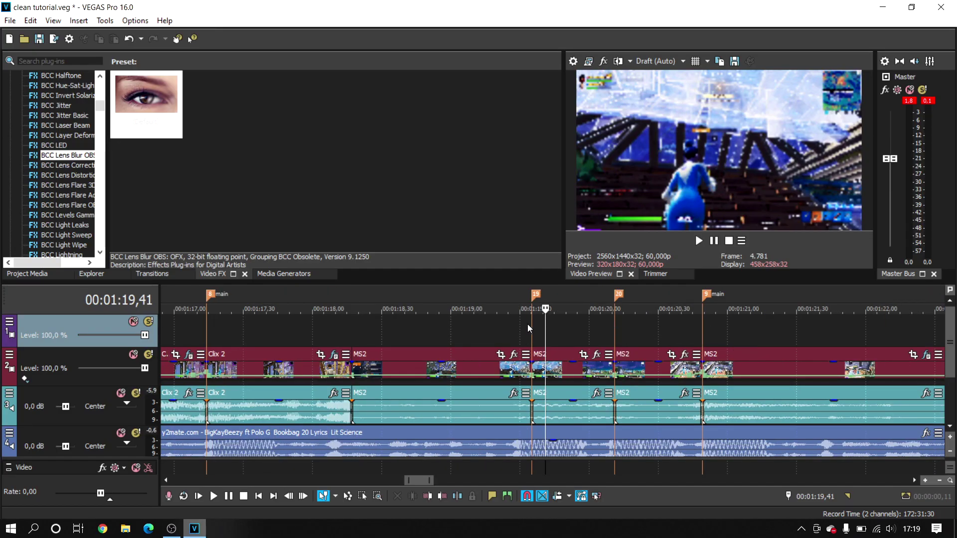
click(389, 339)
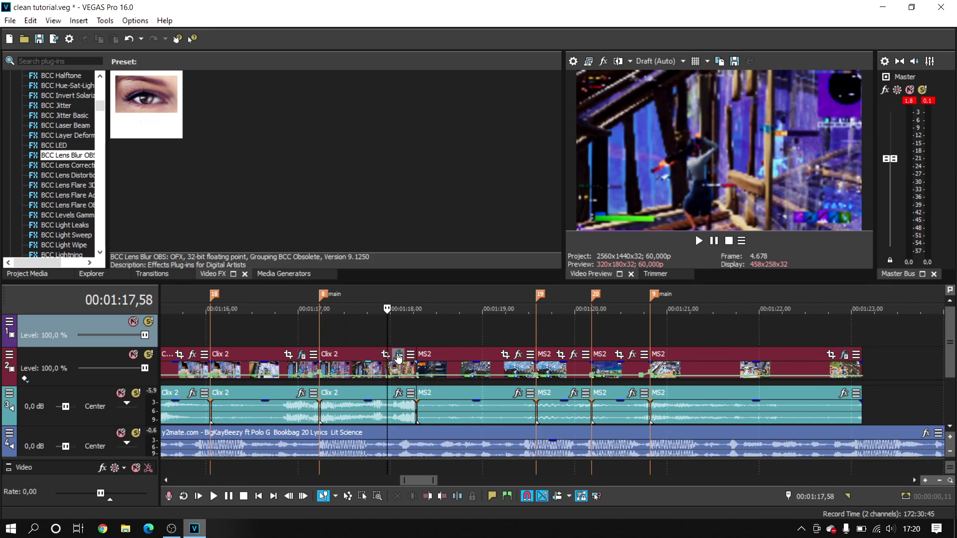
scroll(393, 358, up, 2)
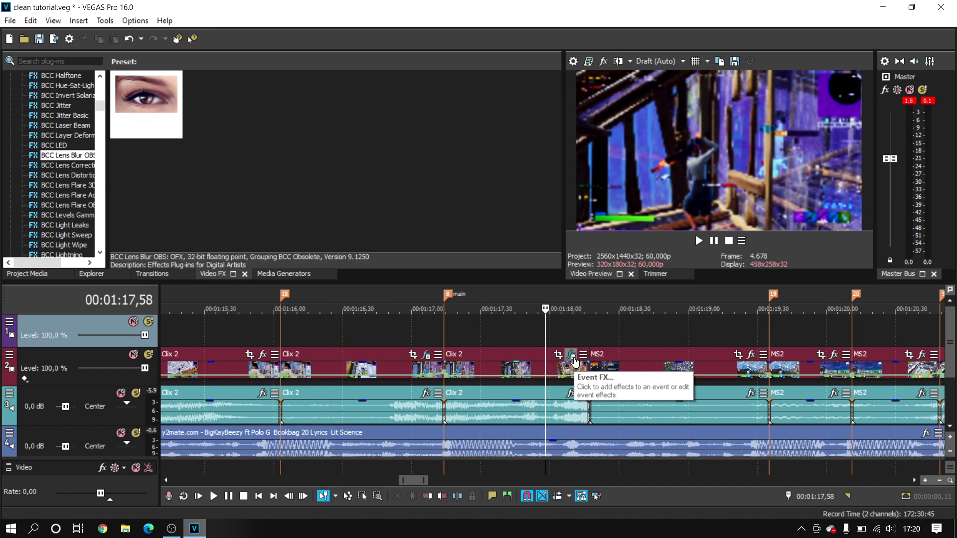
click(640, 344)
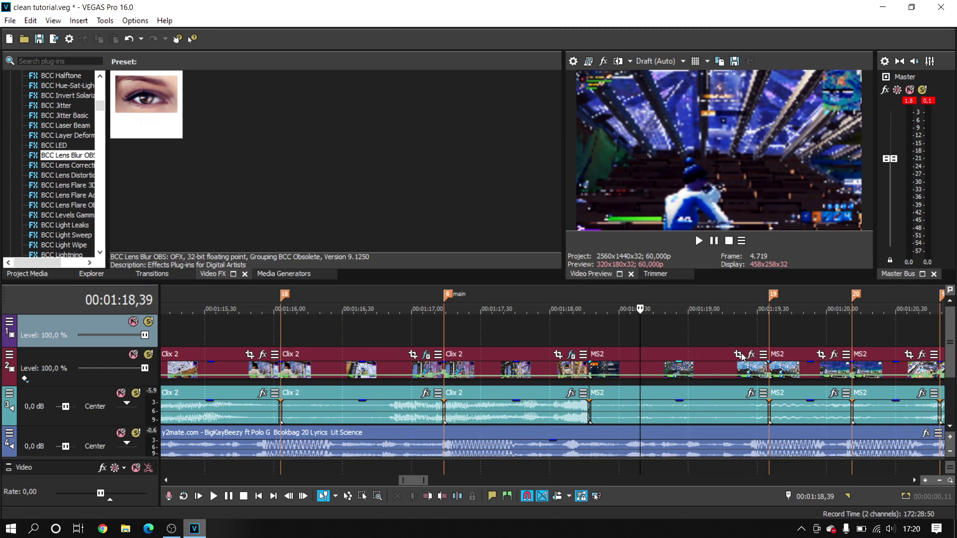
click(567, 356)
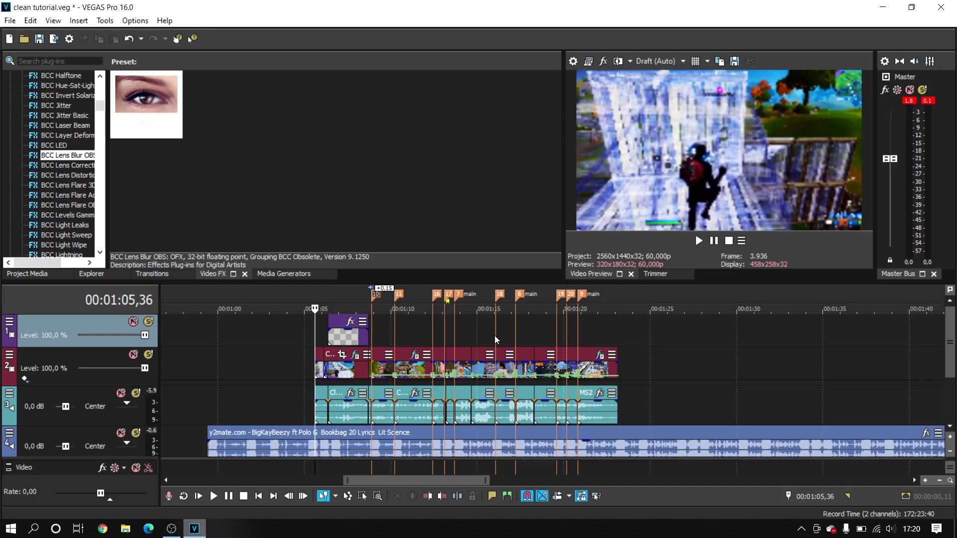
- Preview the montage from the start of Clip 9 at 00:01:05,36 past the ident 3 title
scroll(495, 336, up, 3)
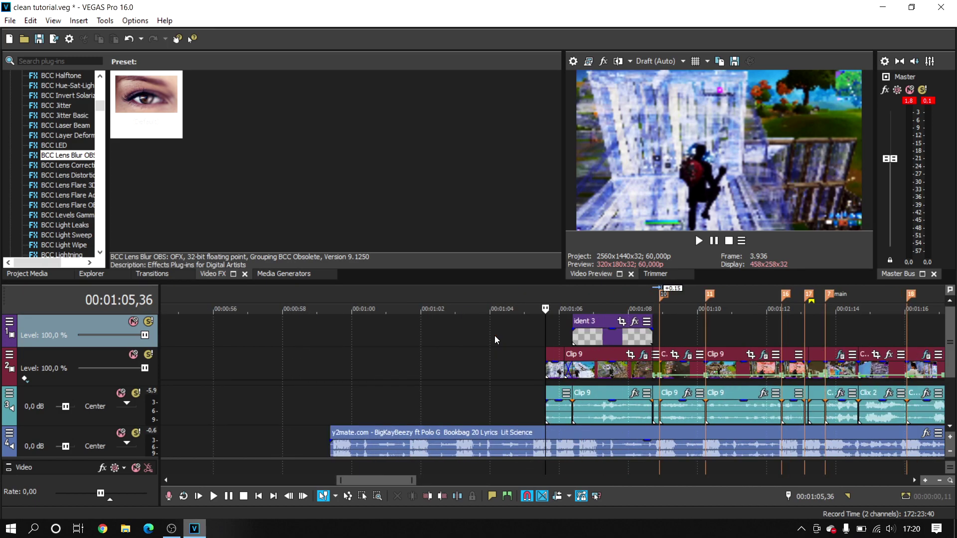
key(space)
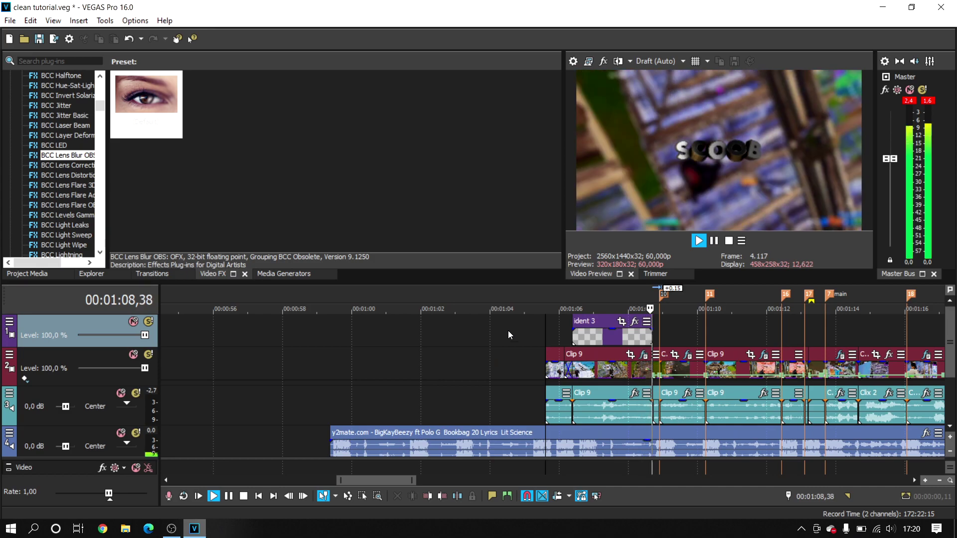
key(space)
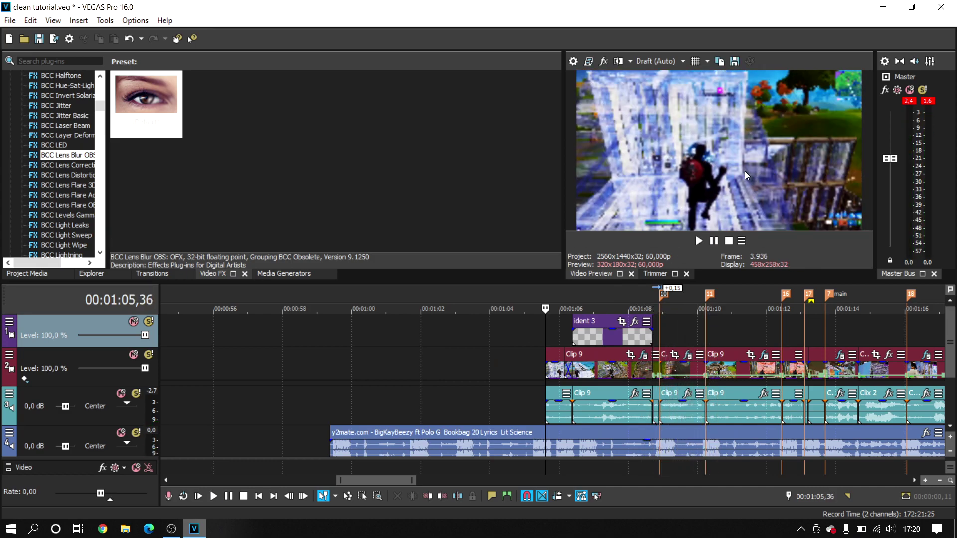
- Select the montage's time range from 00:01:05,36 to 00:01:23,07 and build a dynamic RAM preview of it
scroll(619, 345, down, 3)
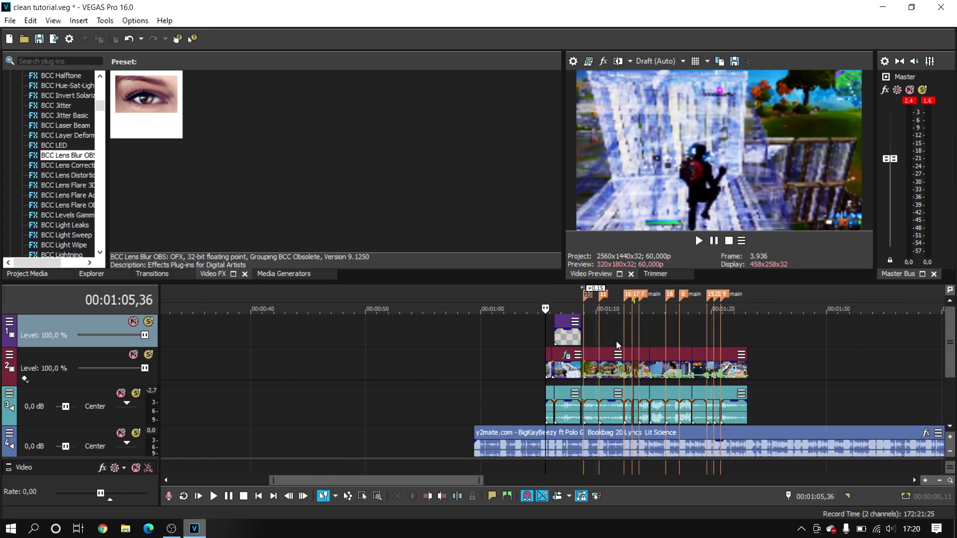
scroll(600, 349, up, 2)
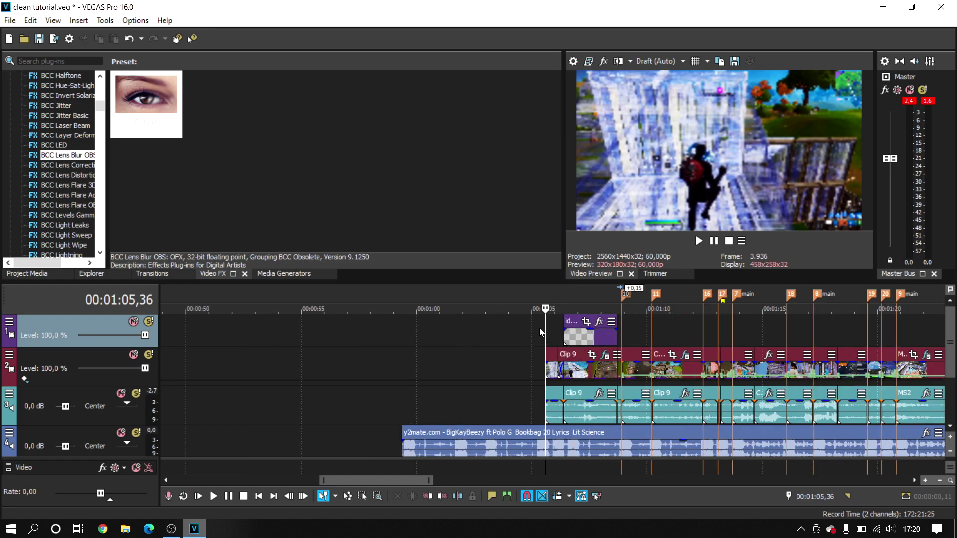
click(501, 330)
drag(546, 334, 856, 343)
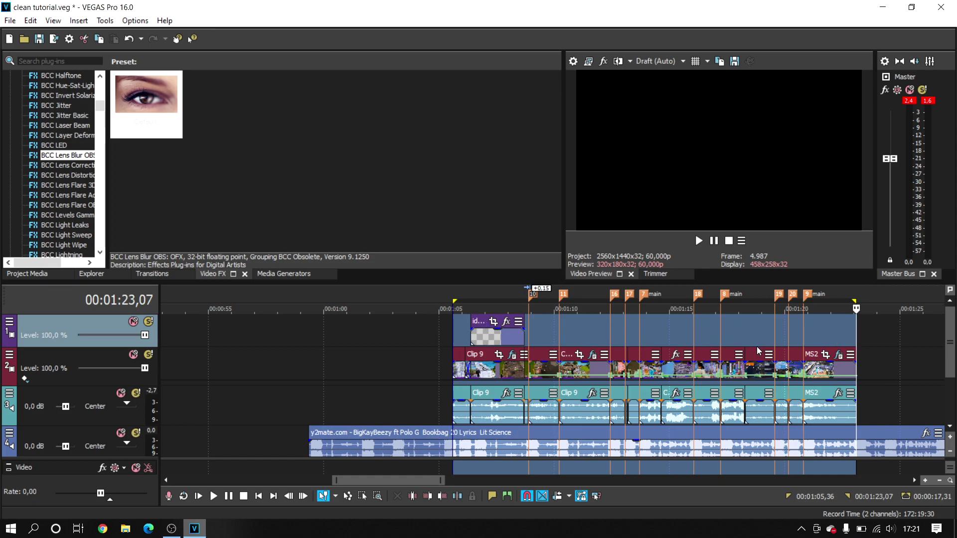
key(shift+b)
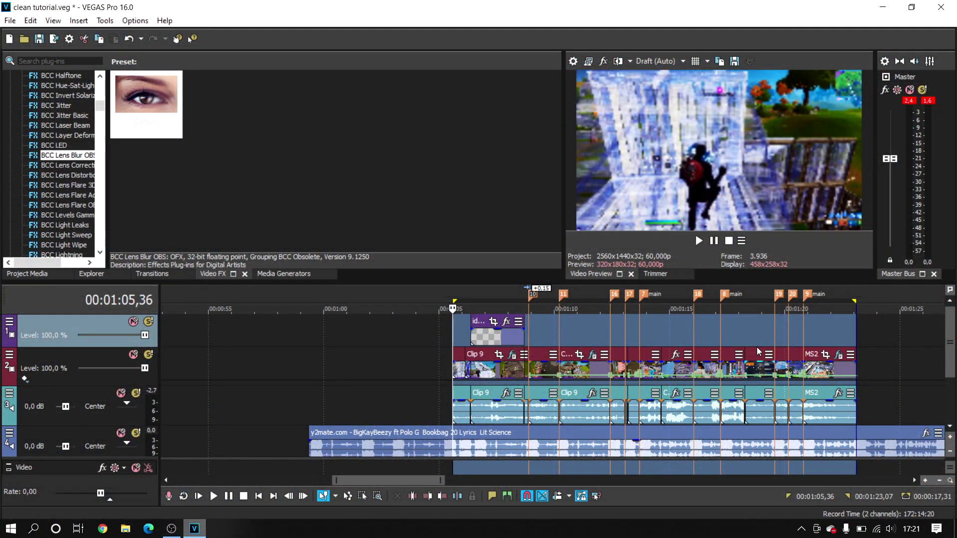
- Play back the selected montage range and check frames at the ident 3 title and in Clip 9 after marker 11
key(space)
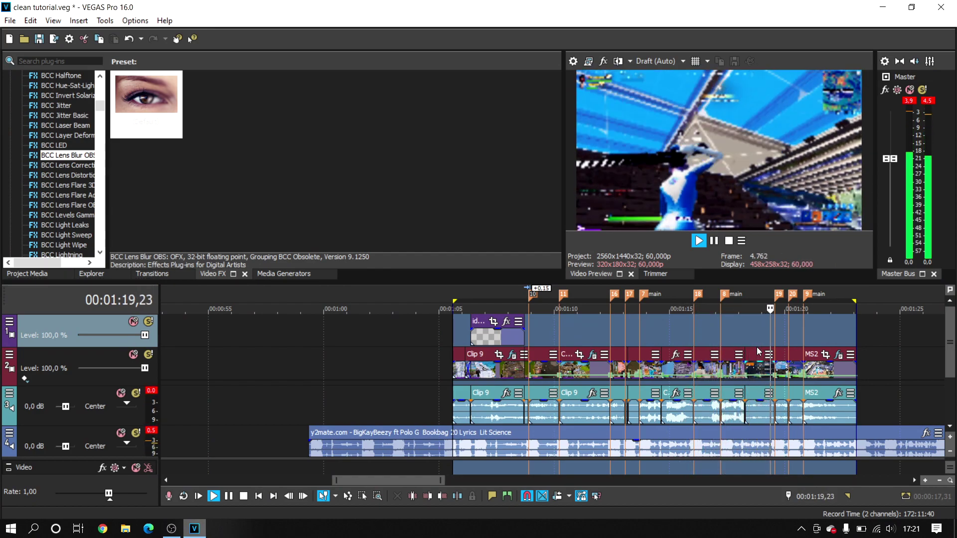
key(space)
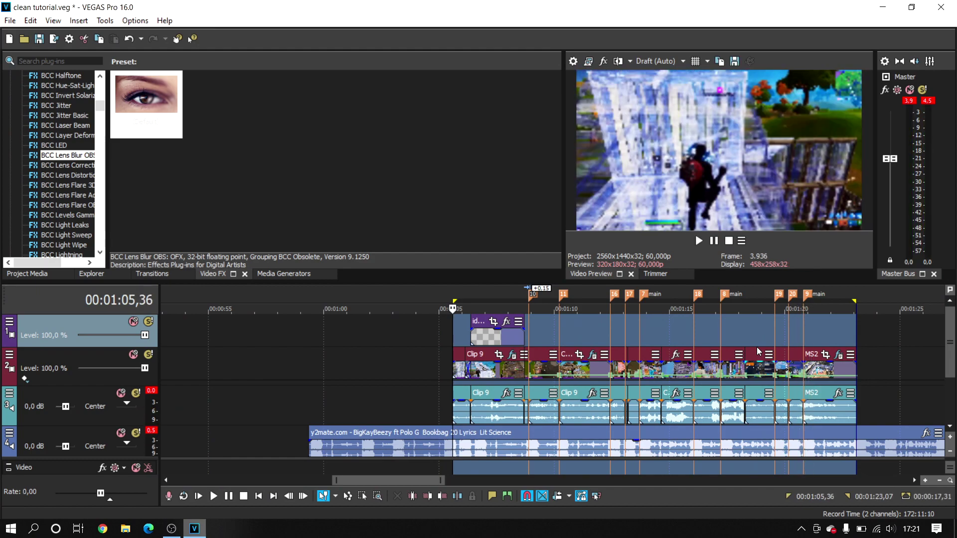
key(Right)
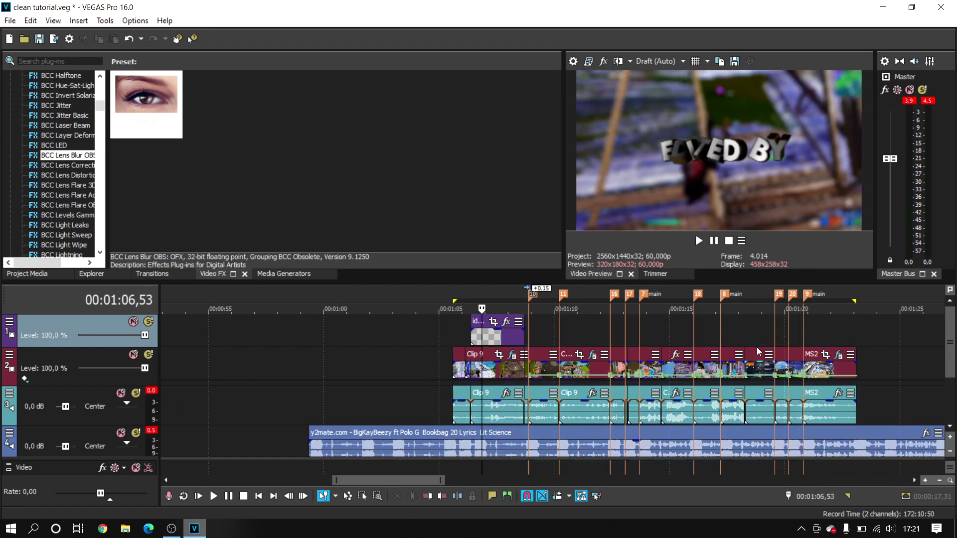
key(Right)
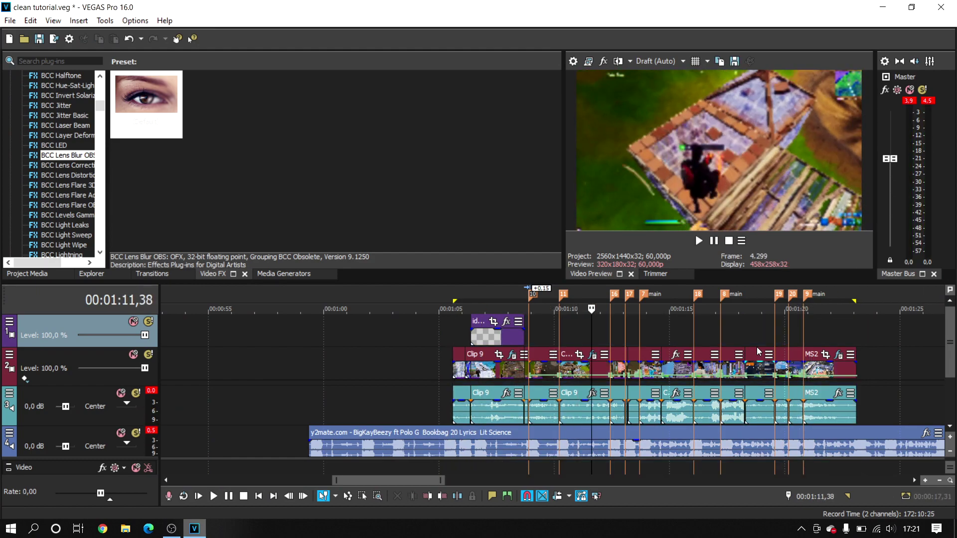
- Set the time selection to 00:01:05,36–00:01:21,30 and play it at Draft (Auto) preview quality
key(Right)
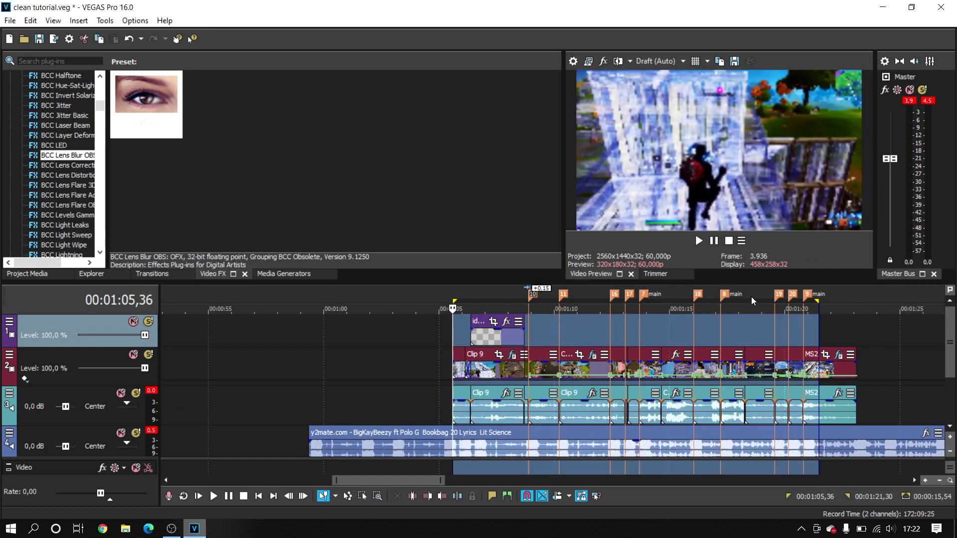
click(671, 61)
mouse_move(658, 72)
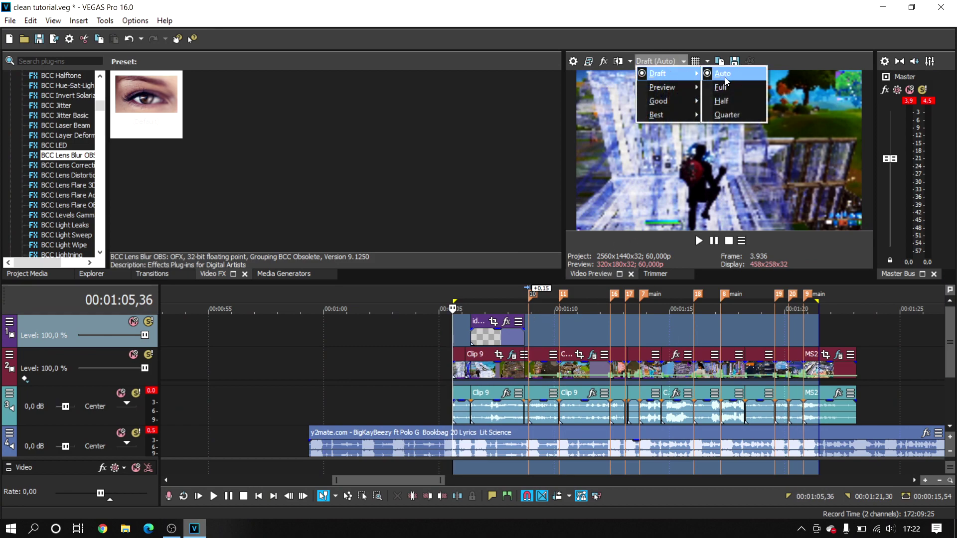
click(725, 81)
key(space)
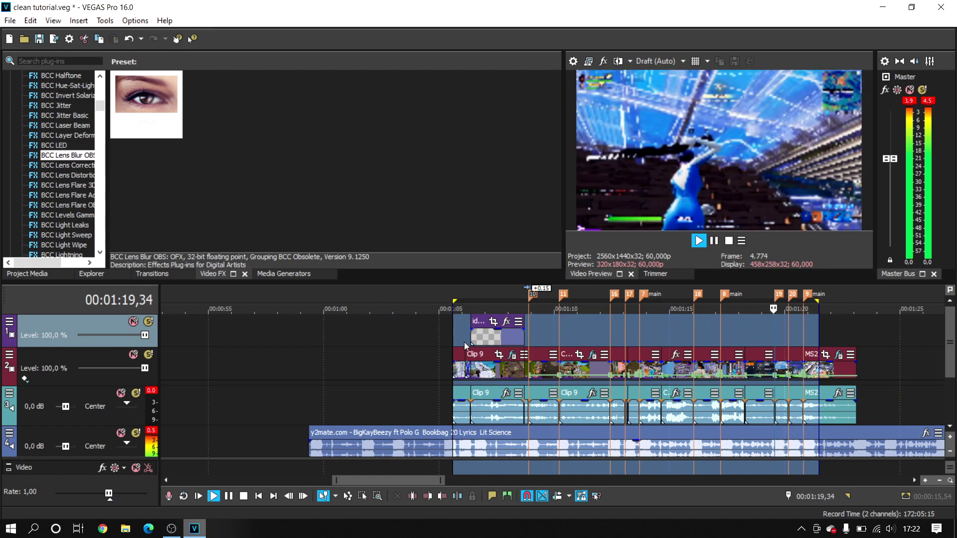
- Stop the playback and check the frames at marker 10 and in Clip 9 after marker 7
key(space)
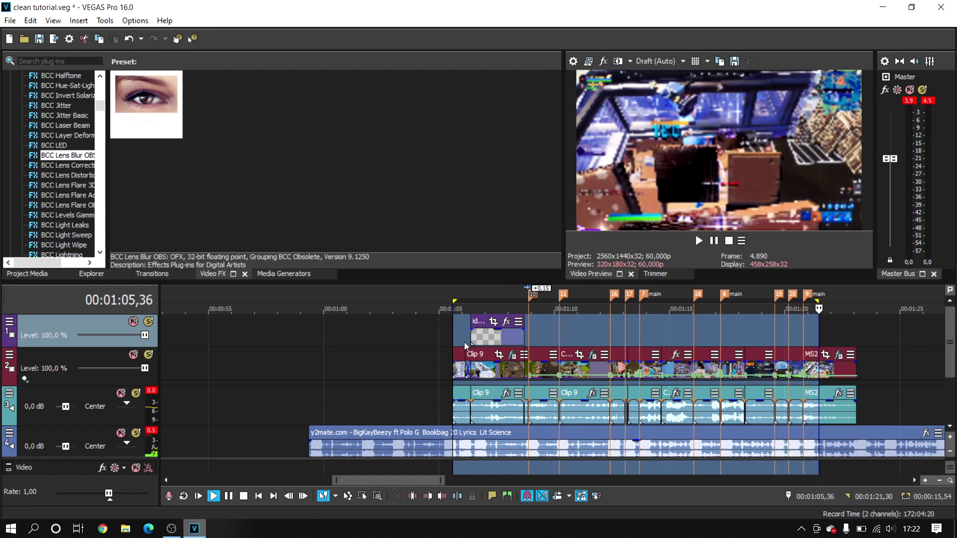
click(528, 337)
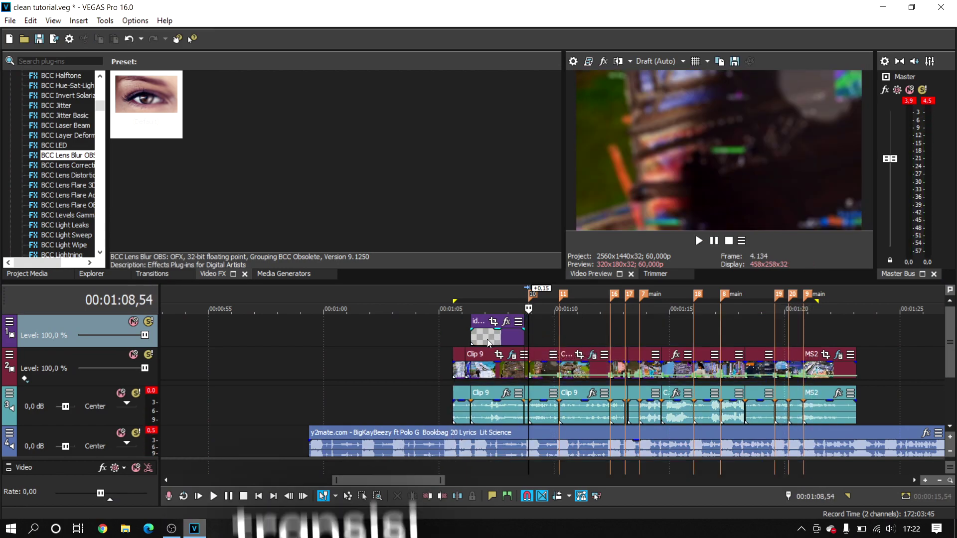
scroll(516, 339, up, 3)
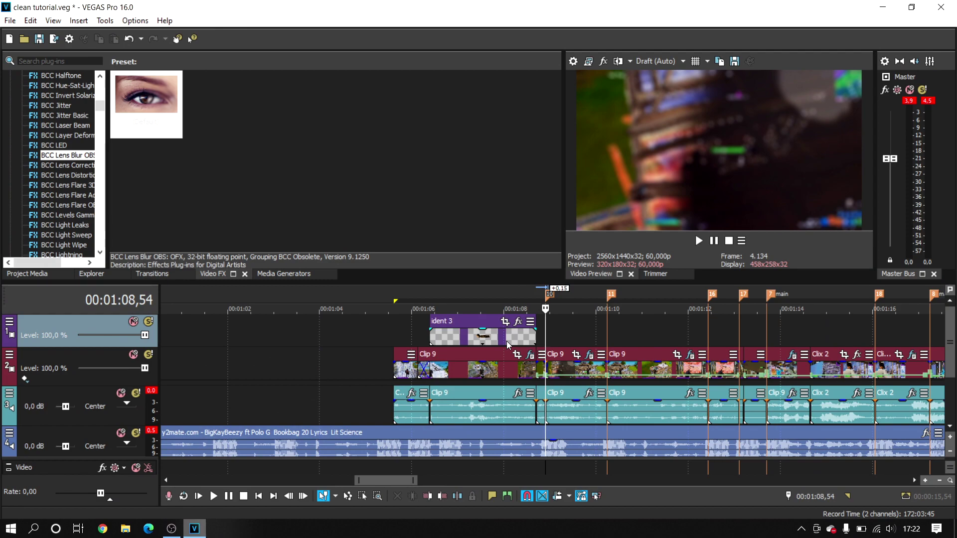
click(739, 331)
scroll(738, 331, up, 1)
click(674, 335)
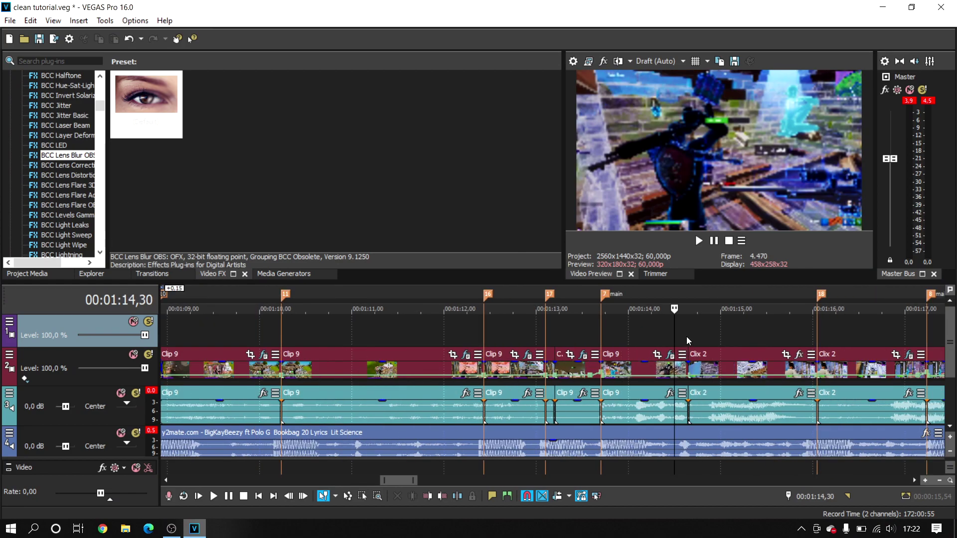
key(Left)
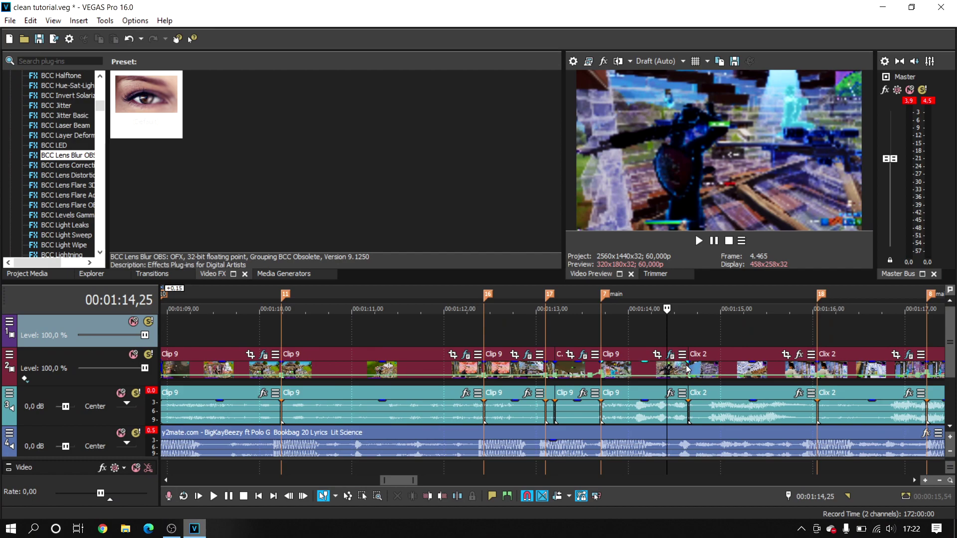
key(ctrl+Left)
scroll(689, 342, up, 1)
click(606, 324)
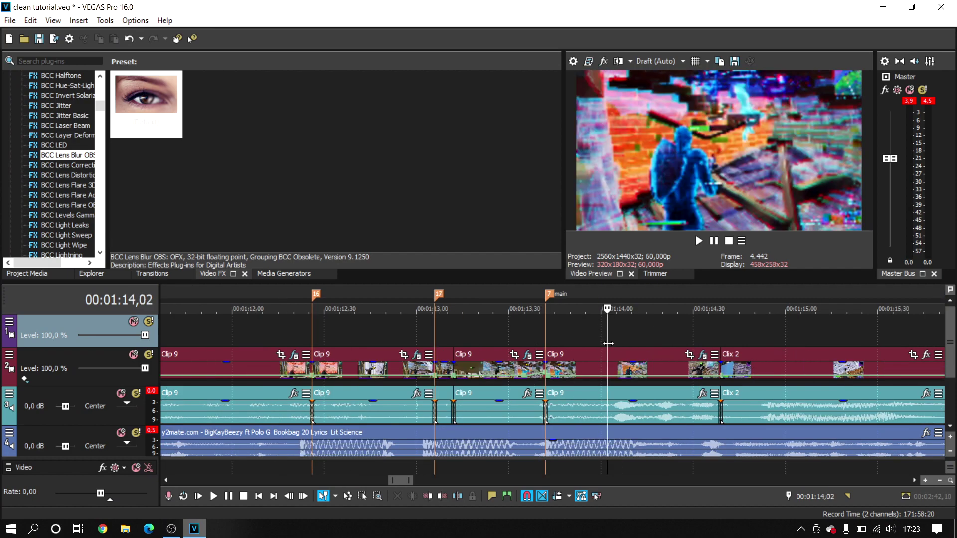
- Inspect the footage around the cut between Clip 9 and Clix 2 following marker 7
scroll(628, 342, down, 1)
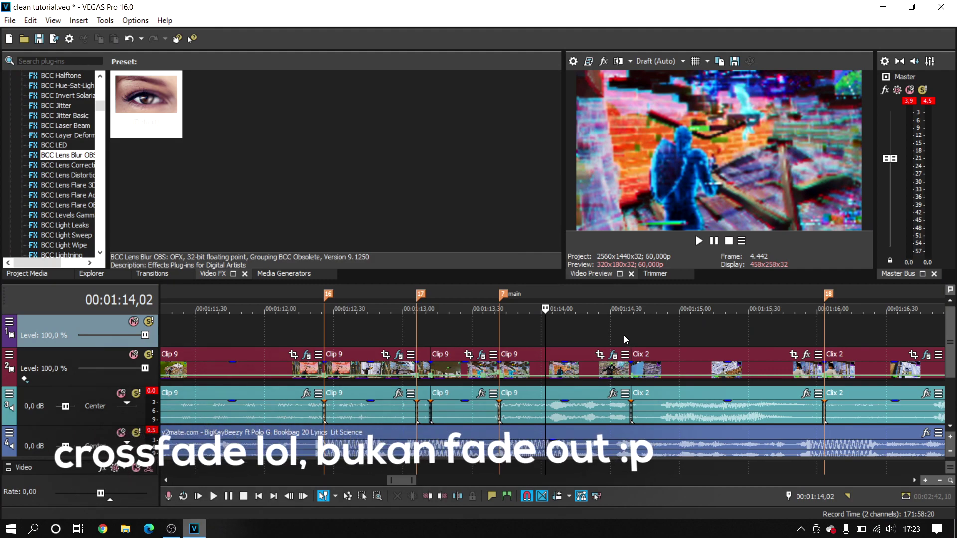
click(624, 335)
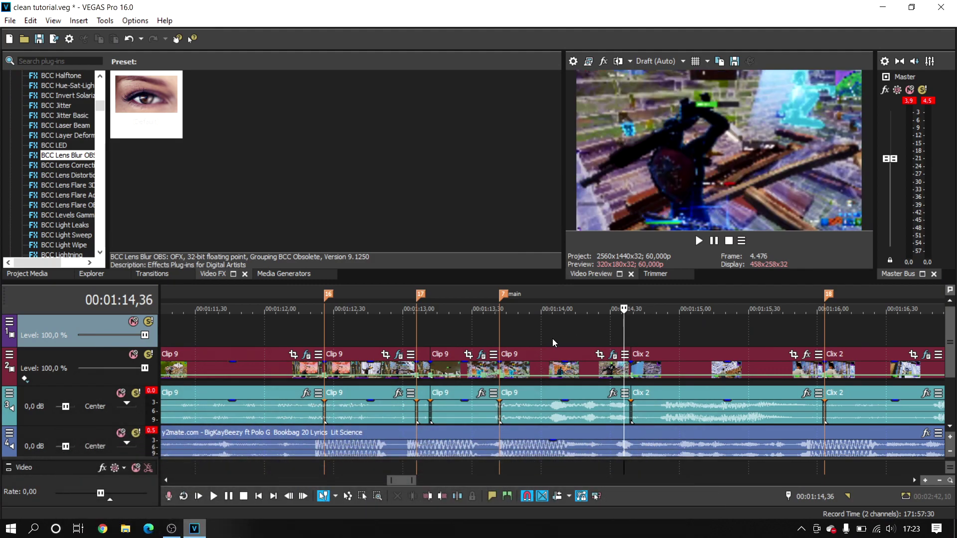
scroll(555, 337, down, 2)
scroll(611, 336, up, 4)
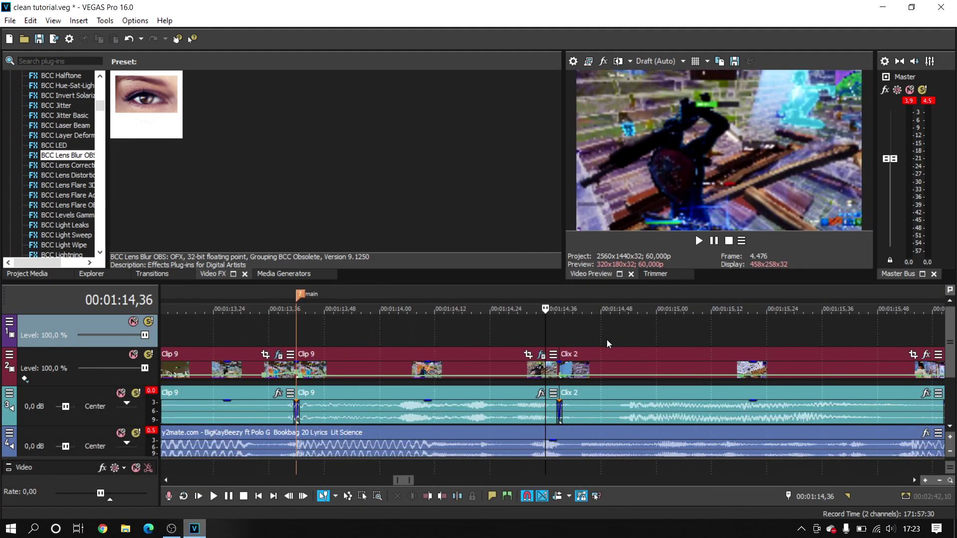
click(288, 339)
scroll(342, 340, down, 2)
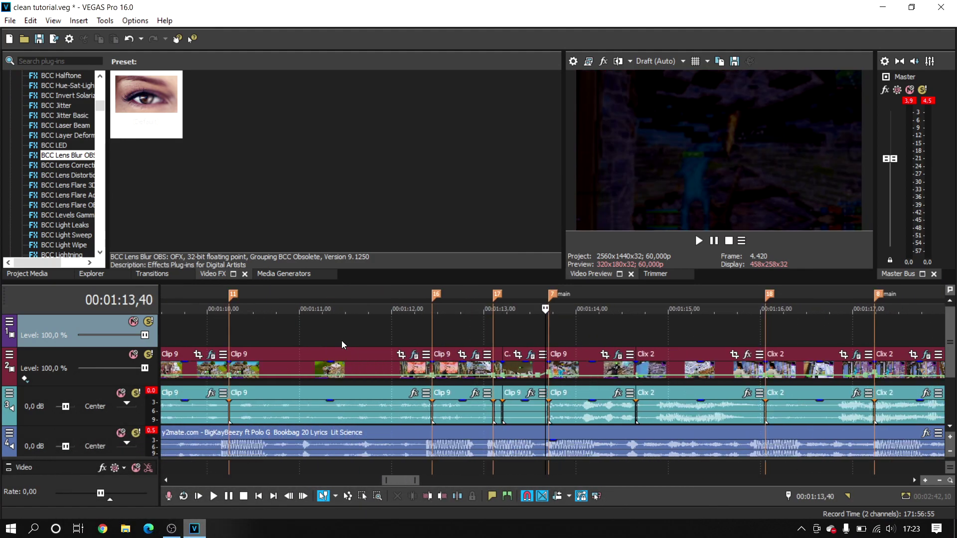
click(524, 339)
click(549, 331)
click(556, 328)
click(590, 328)
click(669, 329)
click(737, 332)
click(634, 330)
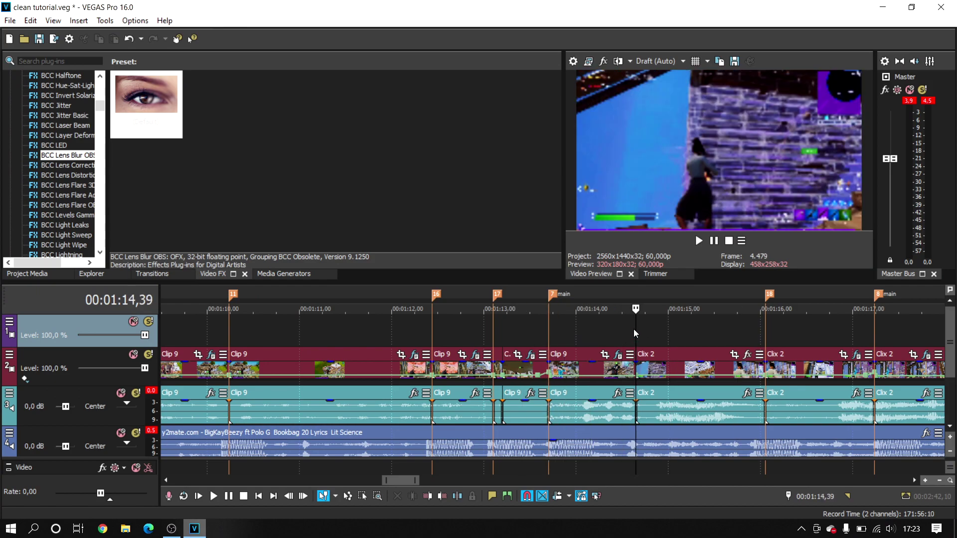
scroll(631, 367, up, 2)
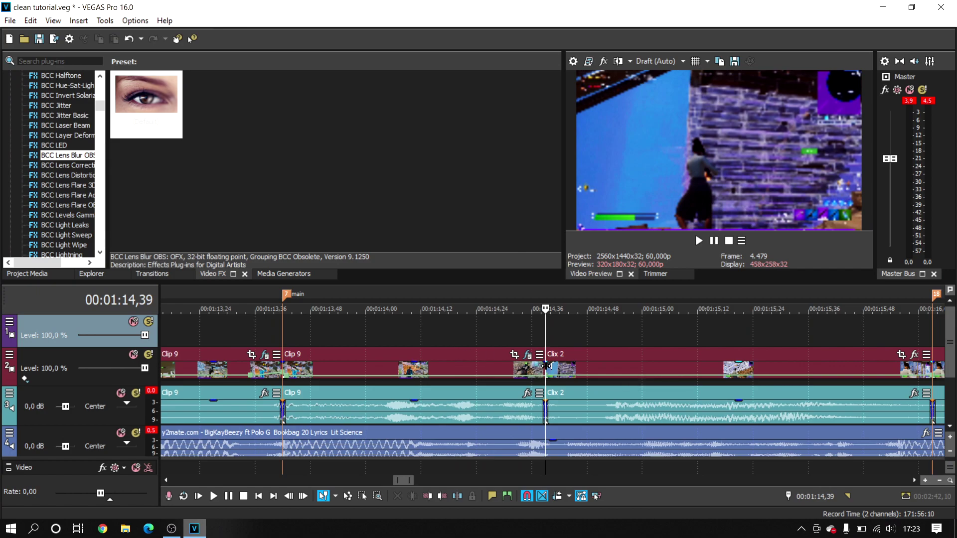
drag(543, 366, 684, 377)
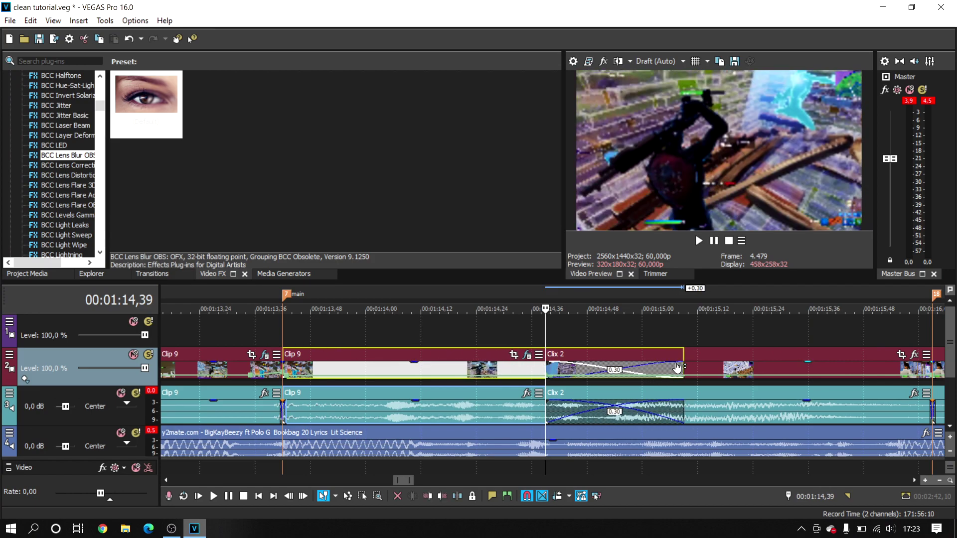
drag(682, 366, 545, 369)
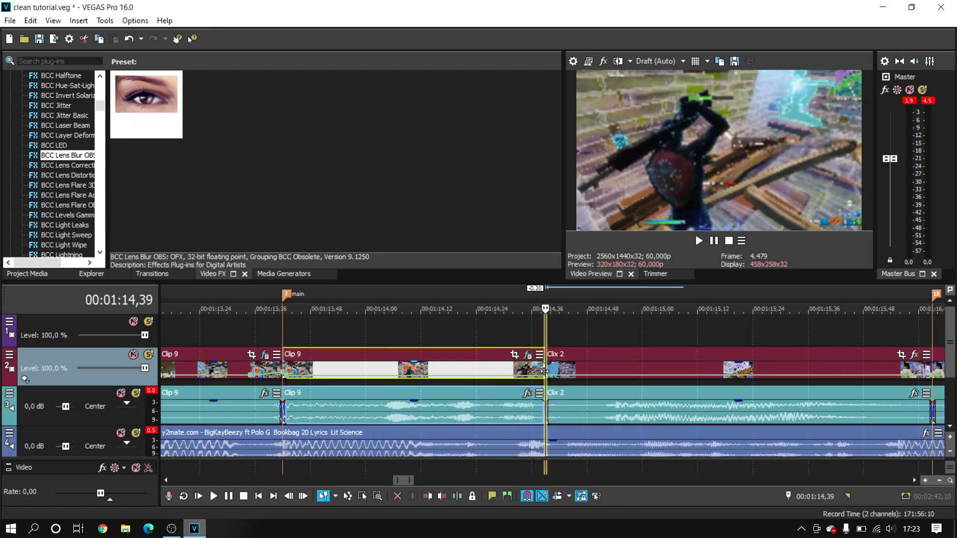
drag(305, 338, 283, 336)
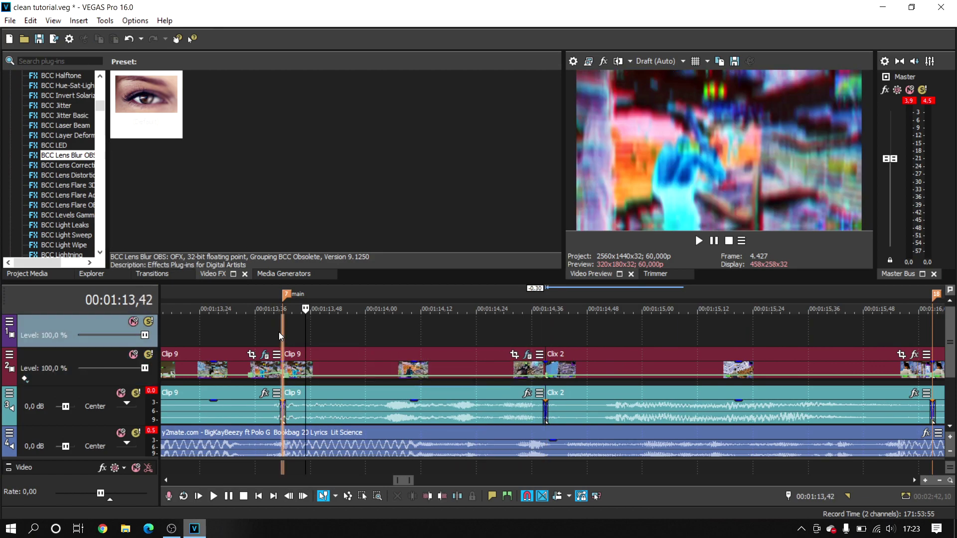
- Extend the Clip 9 event after marker 7 over the start of Clix 2 to create a 0.30 crossfade
click(539, 344)
drag(545, 367, 681, 369)
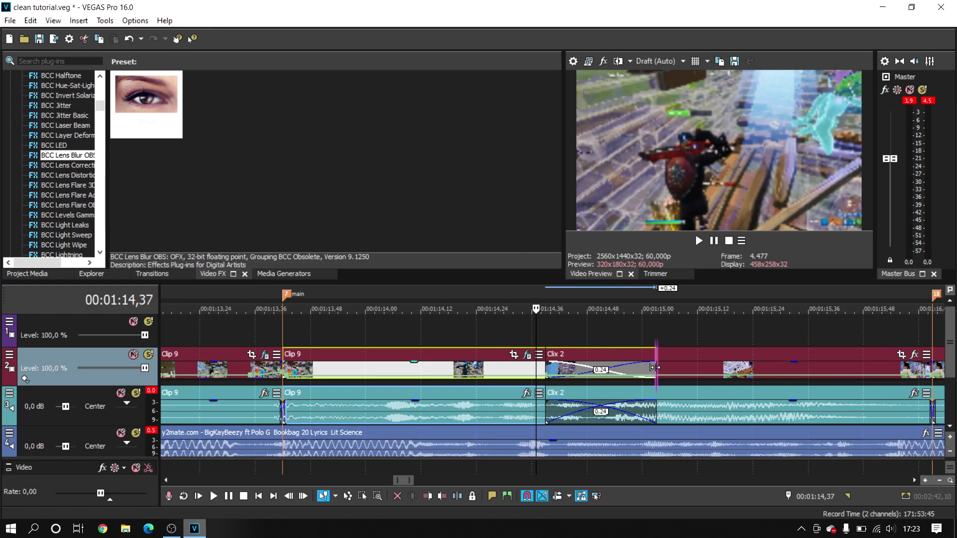
scroll(679, 370, down, 3)
- Extend the Clix 2 event after marker 8 over the start of MS2 to create a 0.30 crossfade
scroll(680, 349, down, 2)
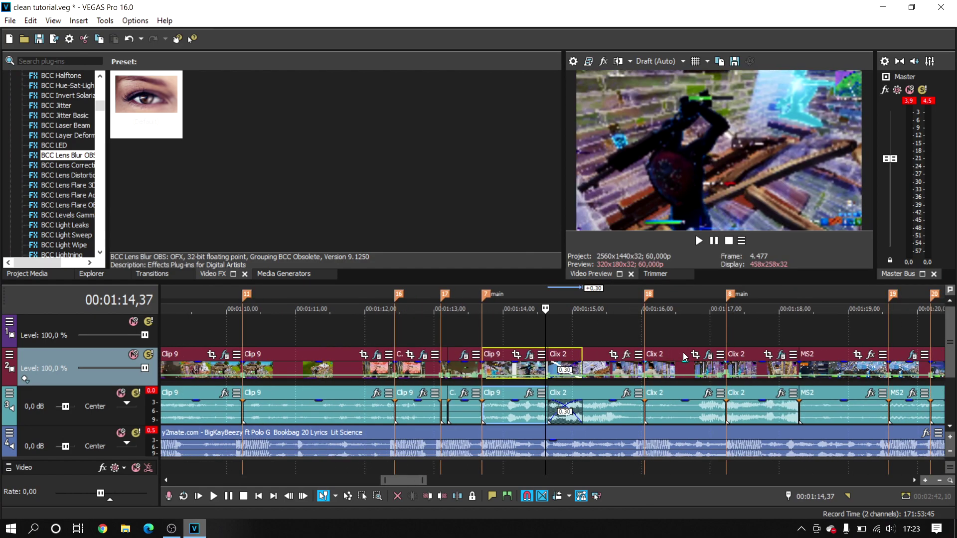
click(776, 332)
scroll(776, 332, up, 2)
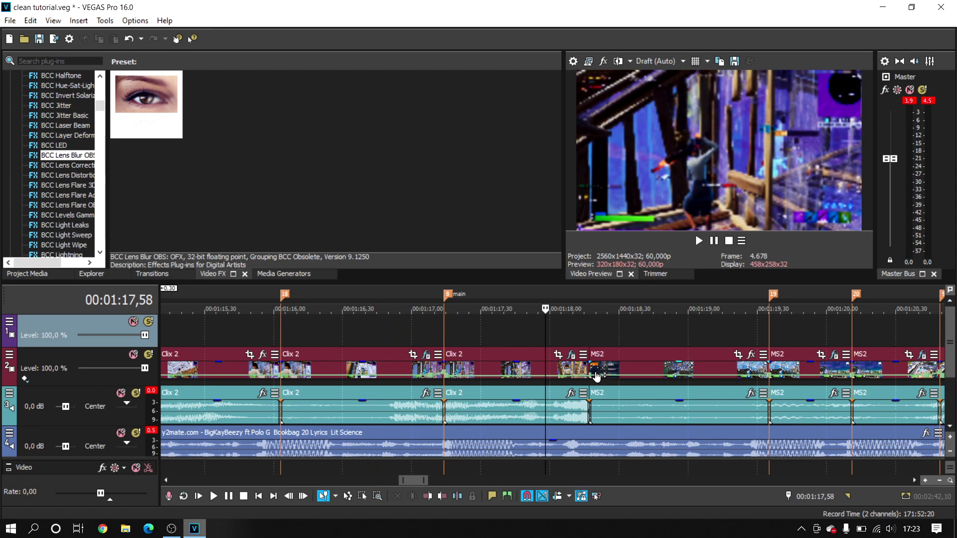
drag(587, 366, 656, 354)
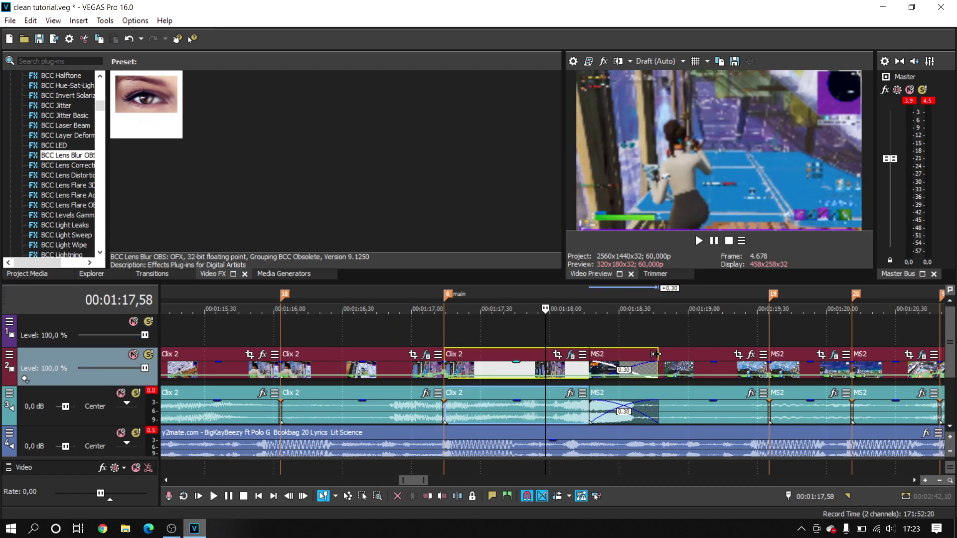
scroll(325, 339, down, 3)
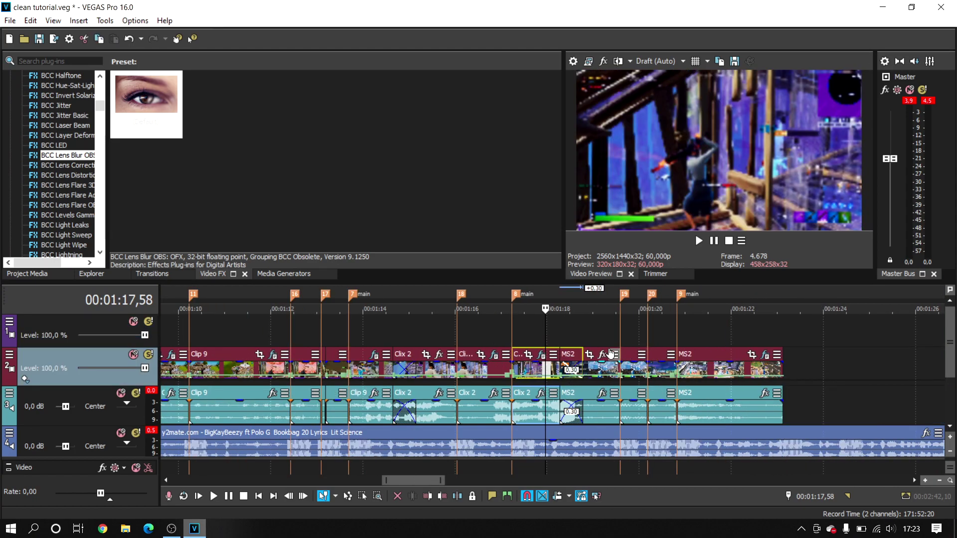
- Preview the montage's opening and add a short video fade-in to the first Clip 9 event at 00:01:05,36
click(285, 336)
scroll(285, 336, down, 3)
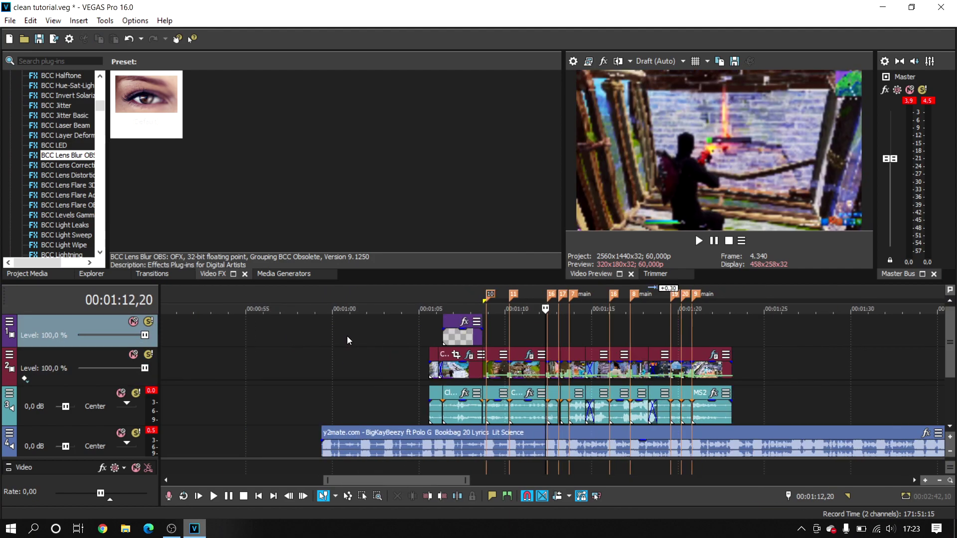
click(427, 333)
key(space)
key(space)
scroll(537, 372, up, 6)
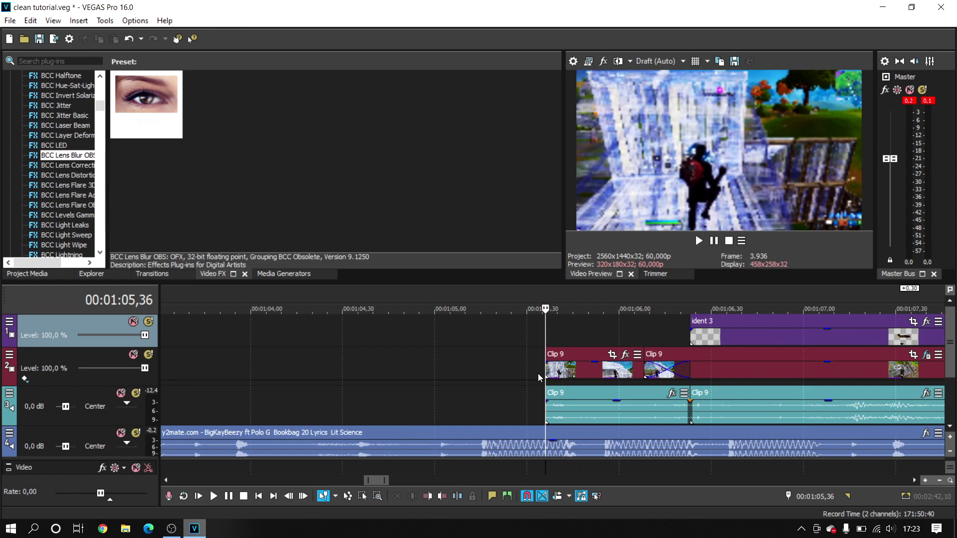
click(570, 336)
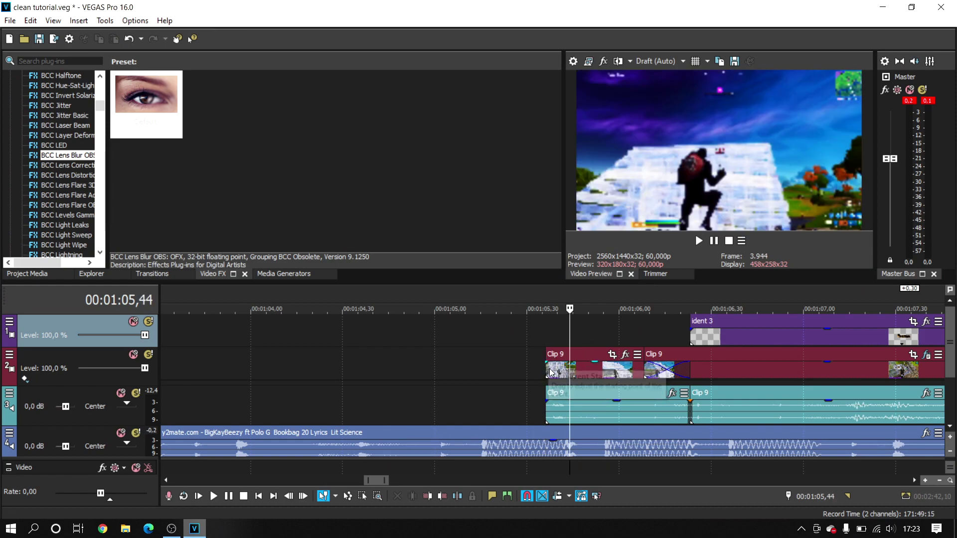
drag(551, 367, 589, 364)
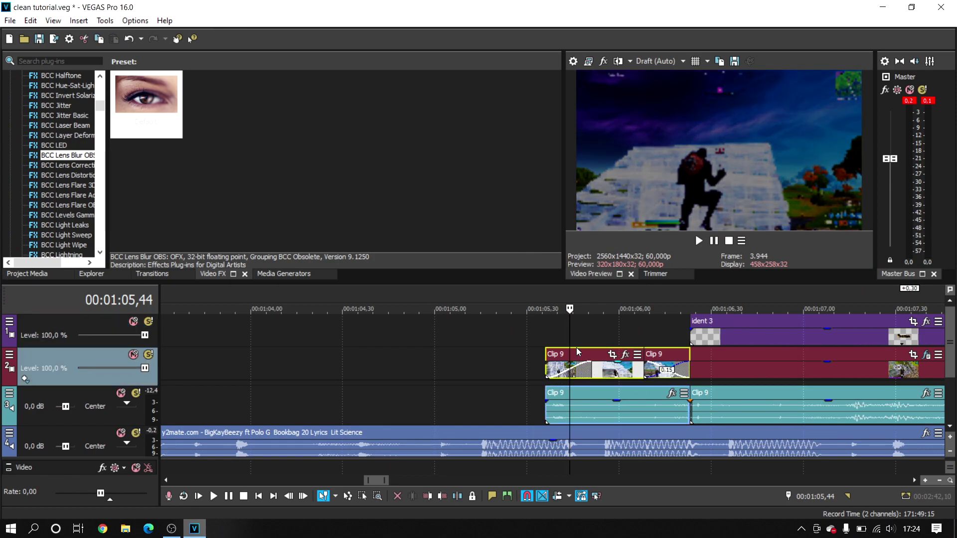
- Check the frames of the first Clip 9 event during and just after its fade-in
click(550, 330)
click(545, 341)
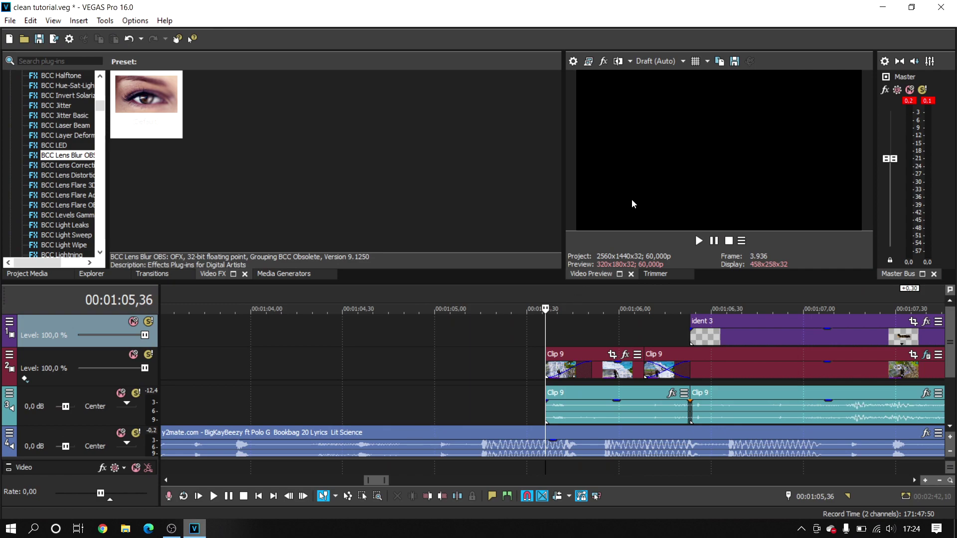
click(593, 336)
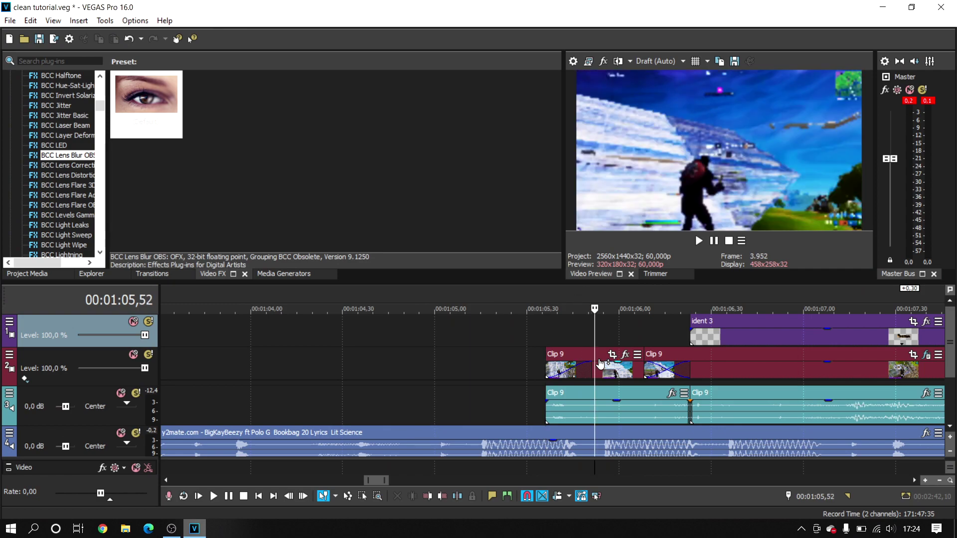
click(604, 320)
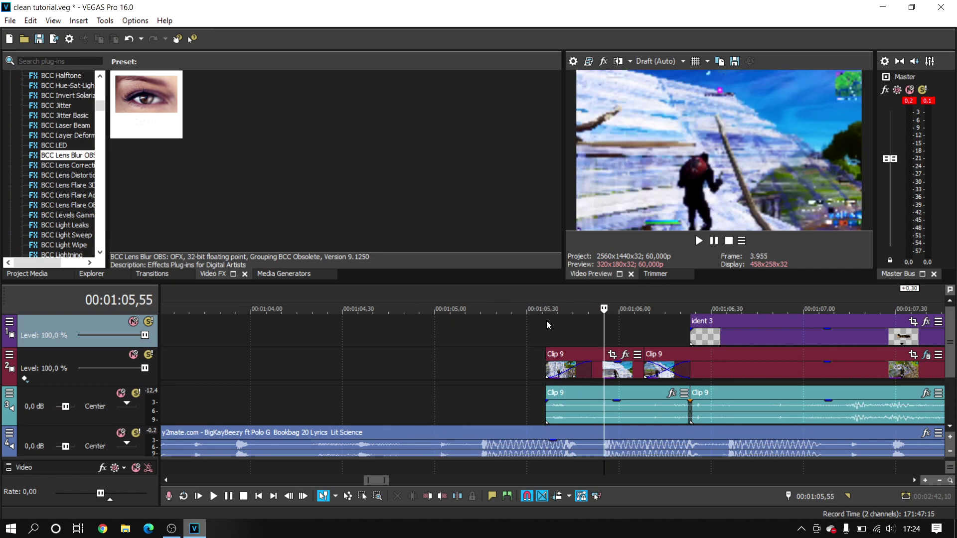
click(547, 322)
scroll(586, 372, down, 10)
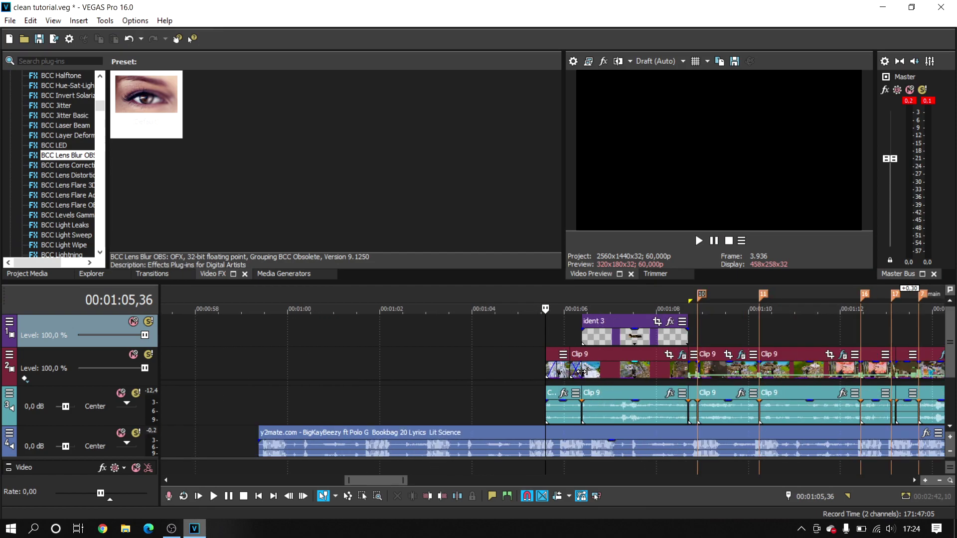
- Play the montage's ending from marker 9
click(839, 331)
click(807, 331)
scroll(828, 341, up, 3)
key(space)
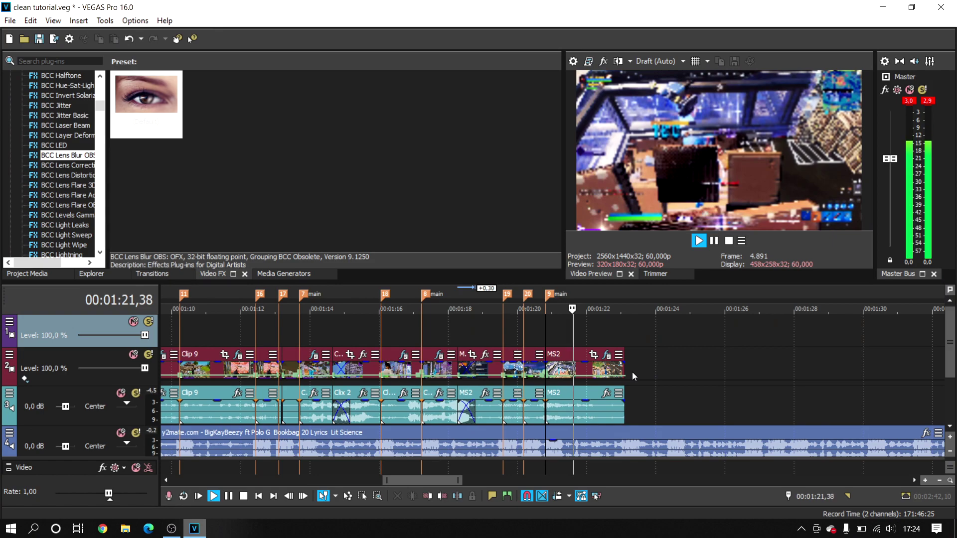
key(space)
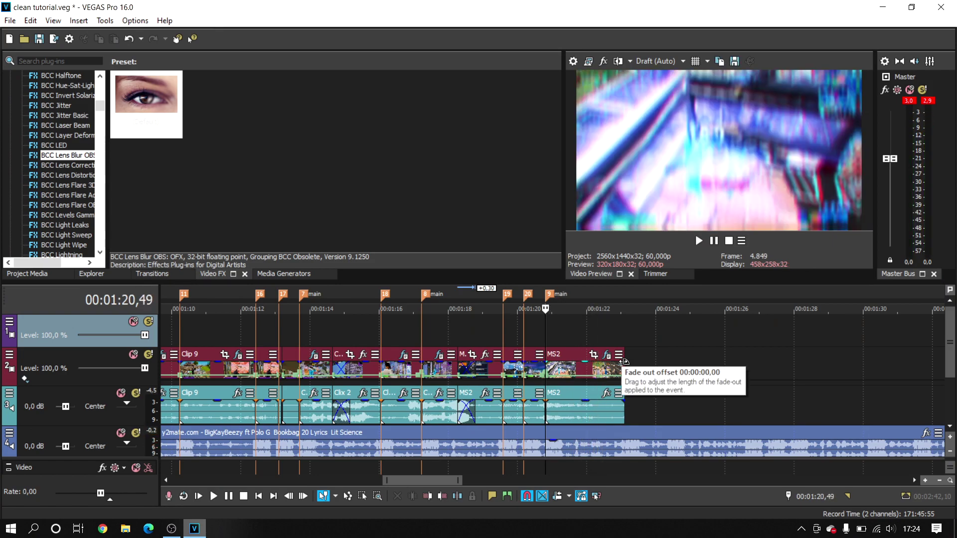
- Add a video fade-out to the last MS2 event, starting at about 00:01:22,00
drag(624, 361, 588, 369)
click(597, 330)
scroll(592, 349, up, 4)
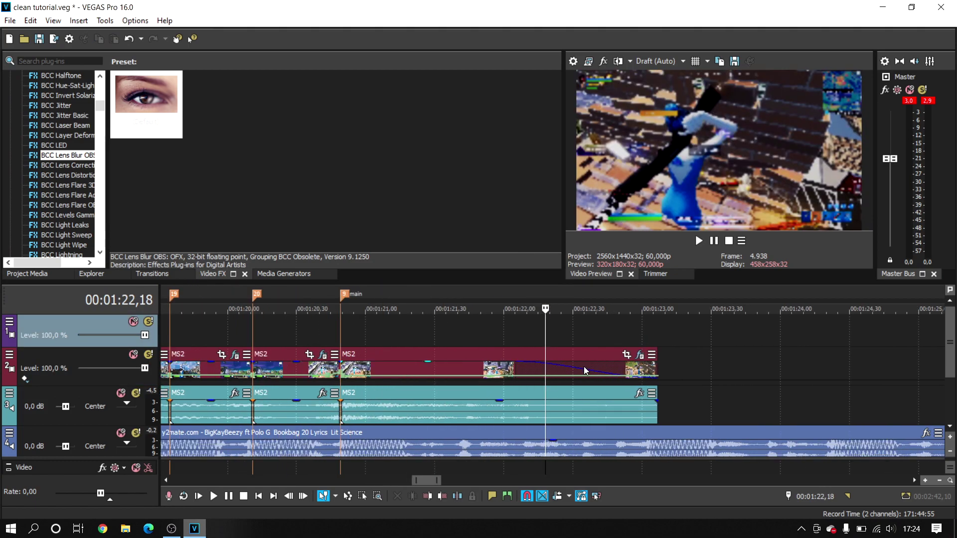
drag(518, 364, 524, 363)
- Play back the fade-out at the end of the last MS2 event
click(516, 325)
key(space)
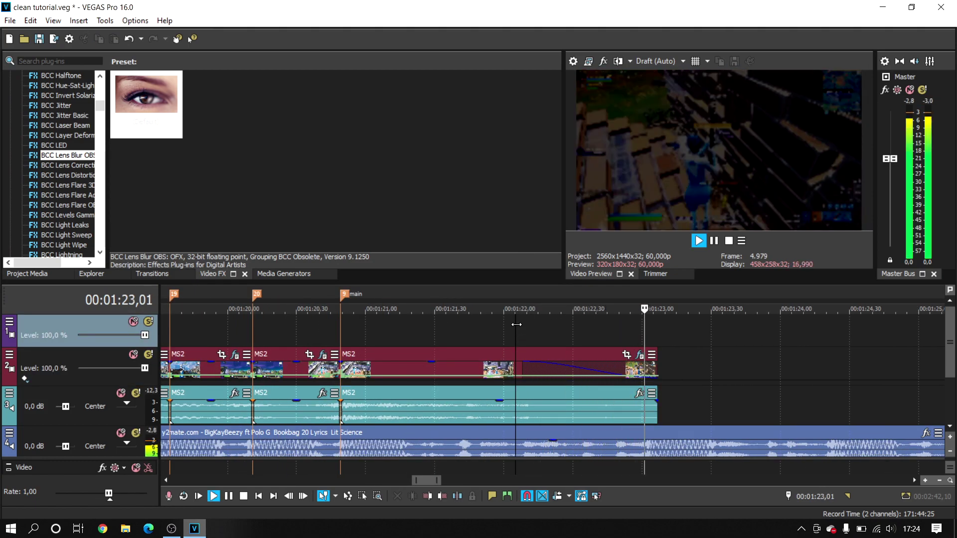
scroll(513, 328, down, 3)
key(space)
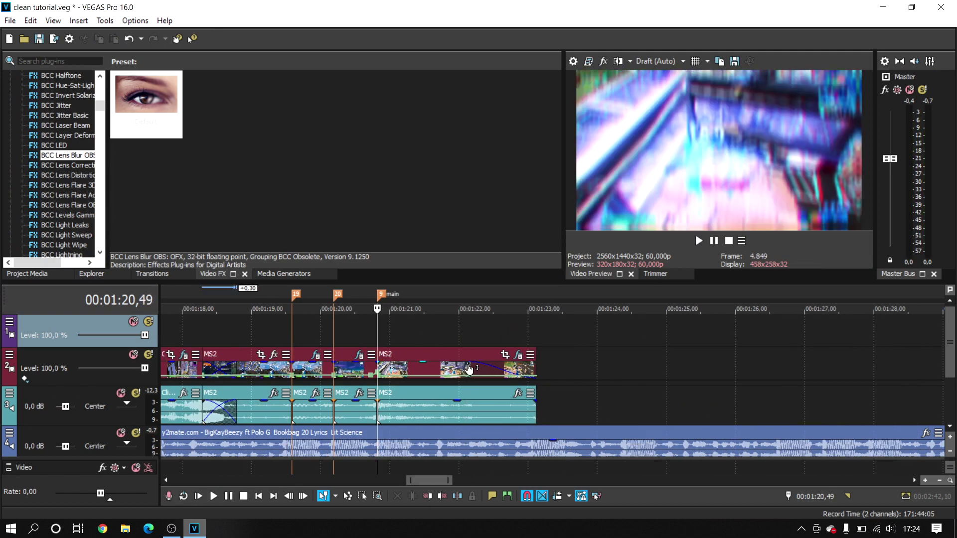
- Check the frames at the montage's start and at marker 11
scroll(432, 357, down, 3)
click(200, 342)
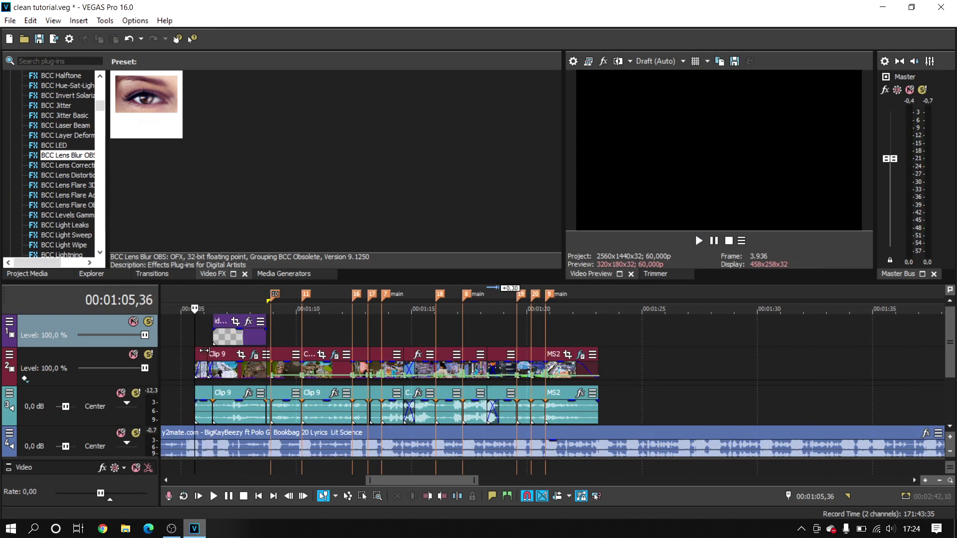
click(301, 335)
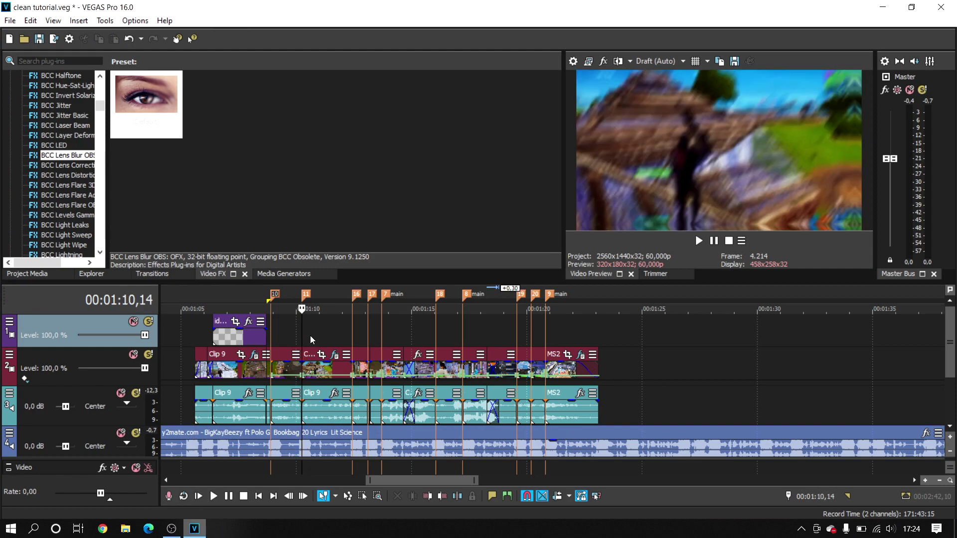
- Select the montage's time range from the first clip to the last MS2 event and play it back
click(382, 336)
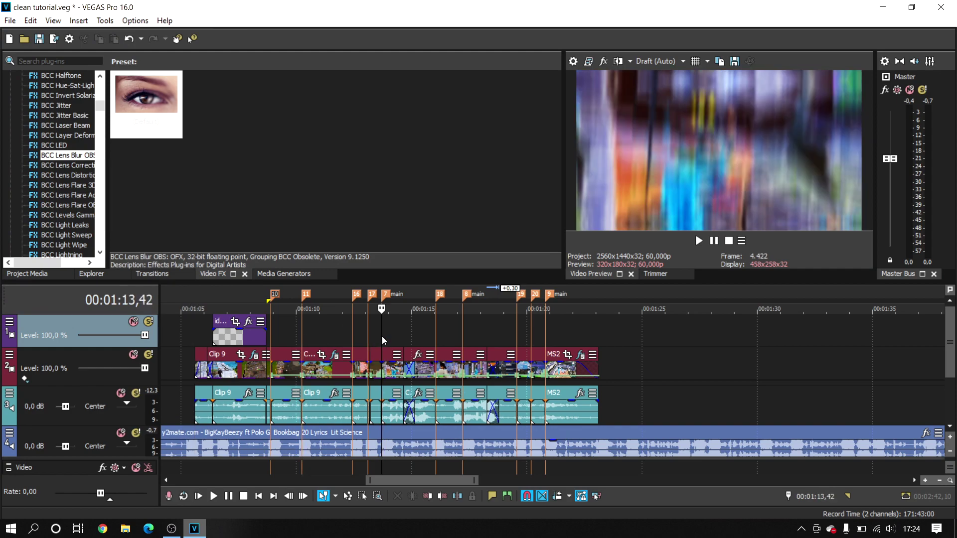
click(414, 339)
click(585, 337)
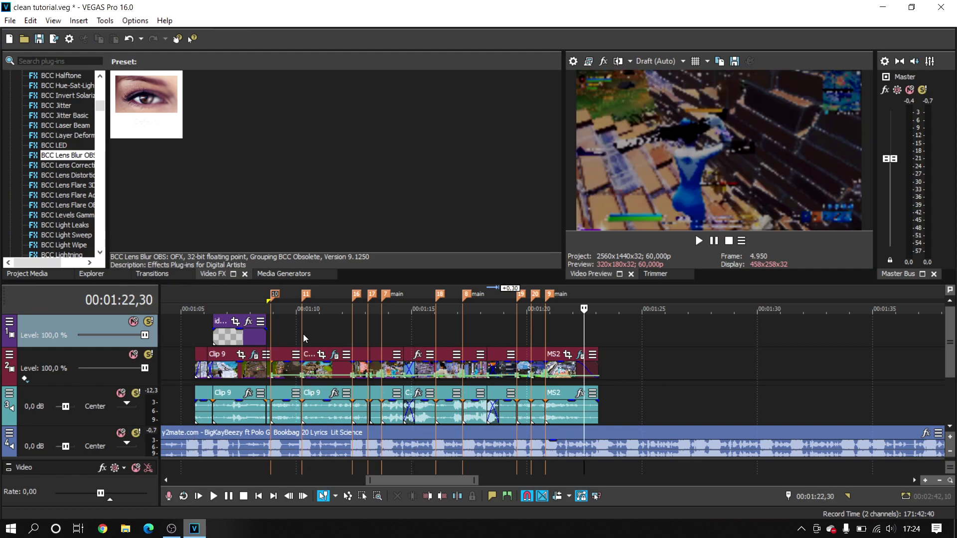
drag(191, 331, 598, 346)
key(space)
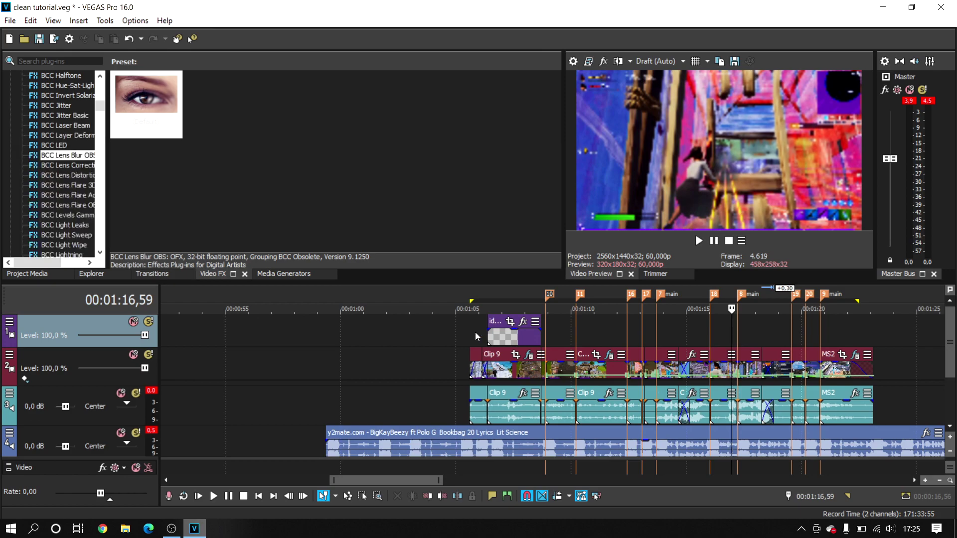
- Check the frames around the montage's opening, comparing the start with the frame at marker 10
click(474, 332)
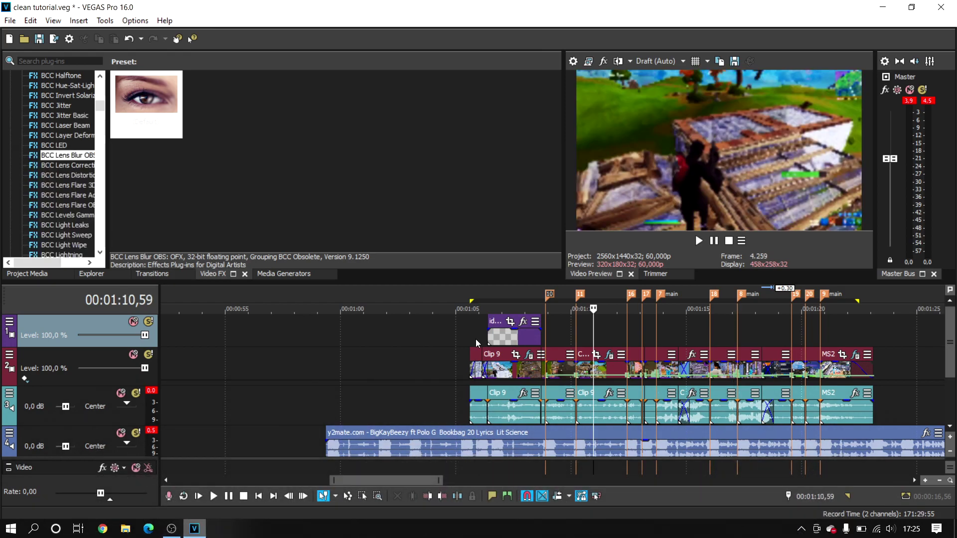
click(476, 338)
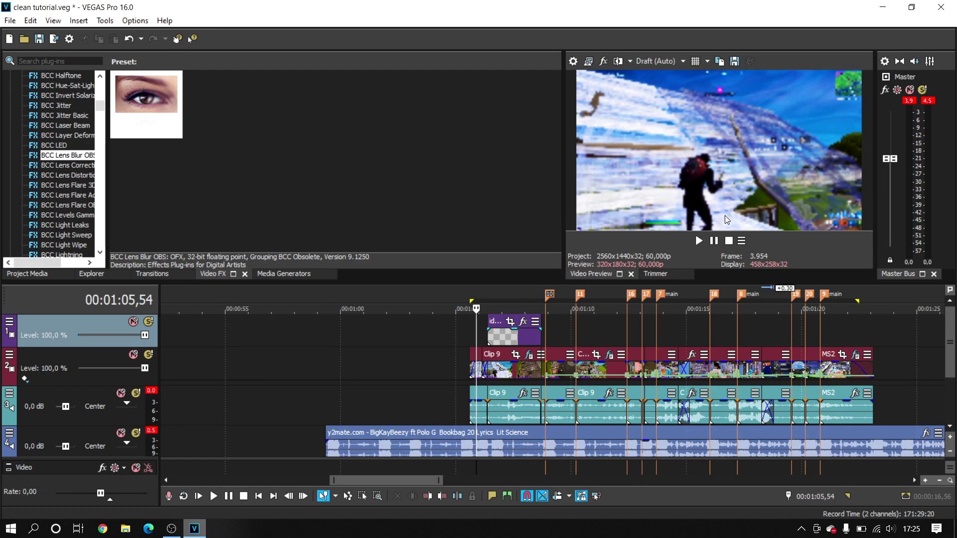
click(549, 327)
click(476, 334)
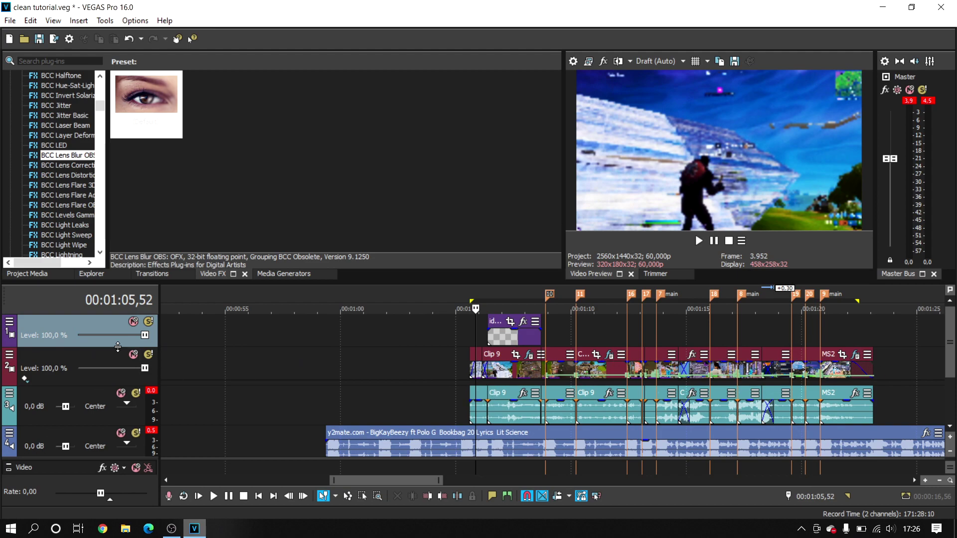
- Make all available controls visible in the video track headers
click(8, 356)
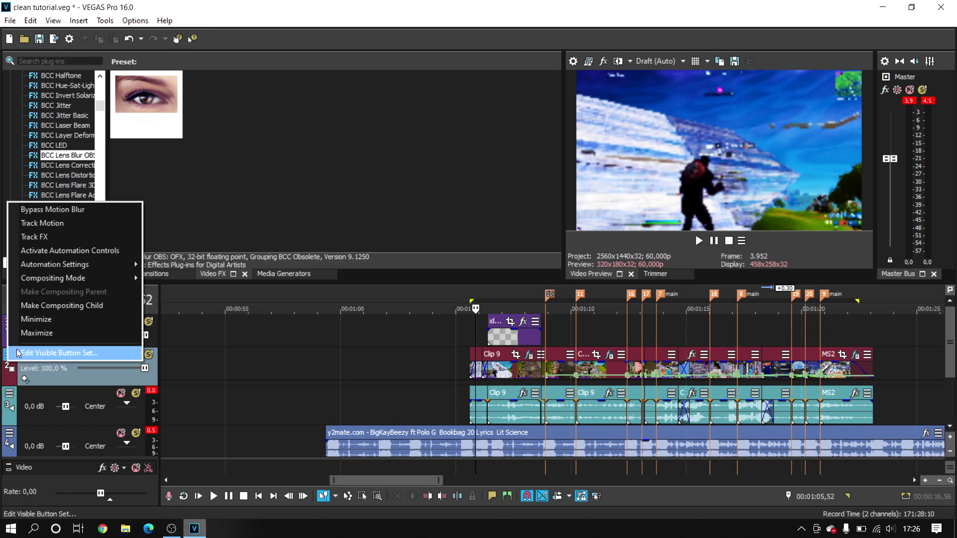
click(17, 351)
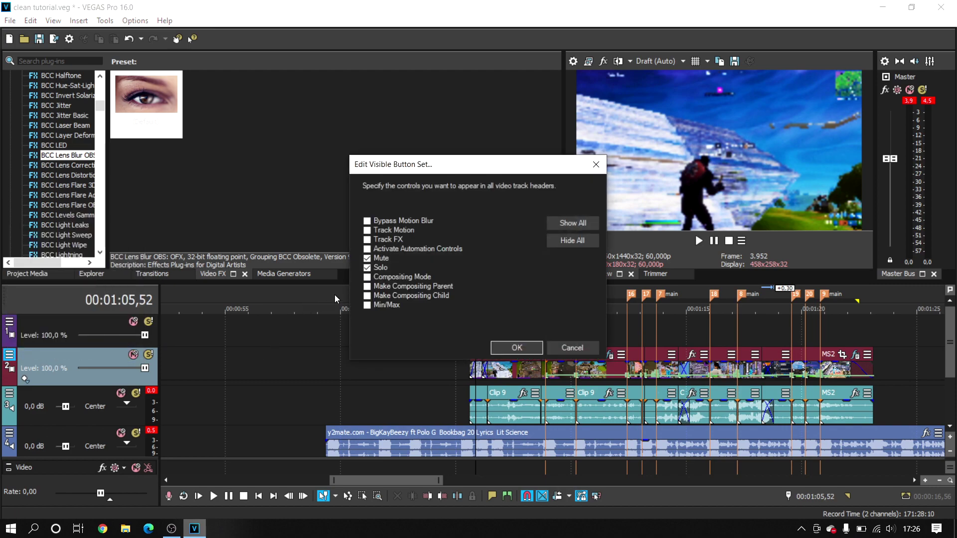
click(564, 227)
click(514, 341)
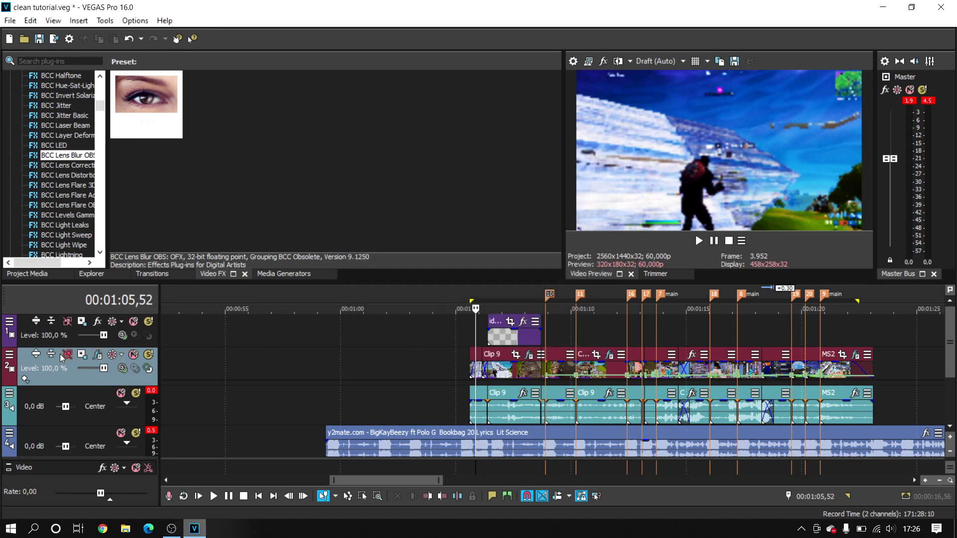
- Hide the Bypass Motion Blur, Track Motion, Activate Automation Controls, Make Compositing Parent, Make Compositing Child and Min/Max controls in the video track headers
right_click(13, 363)
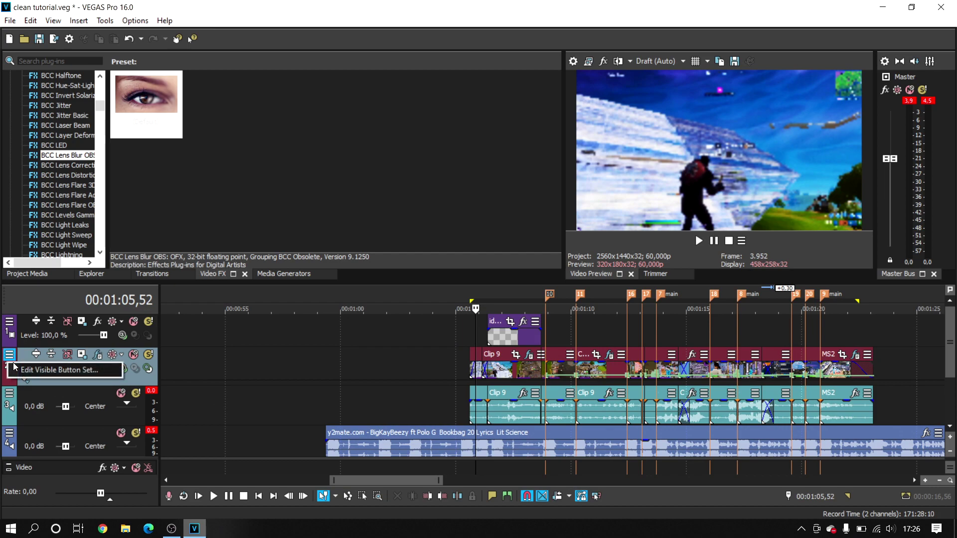
click(13, 368)
click(367, 221)
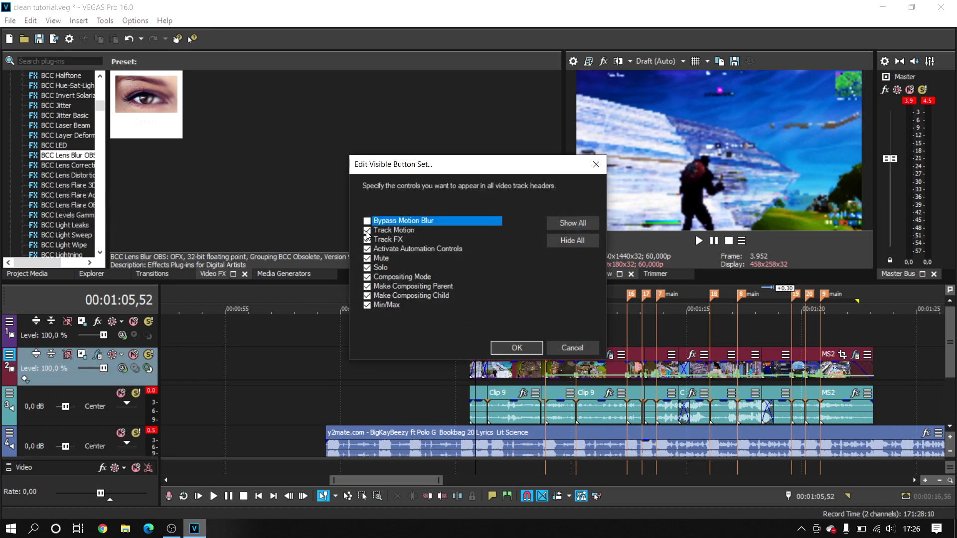
click(368, 230)
click(367, 286)
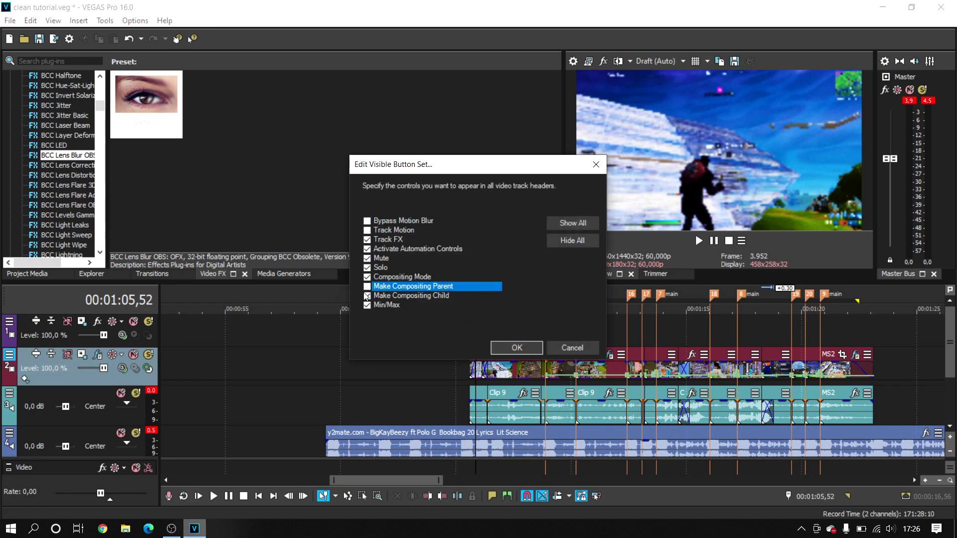
click(367, 296)
click(367, 305)
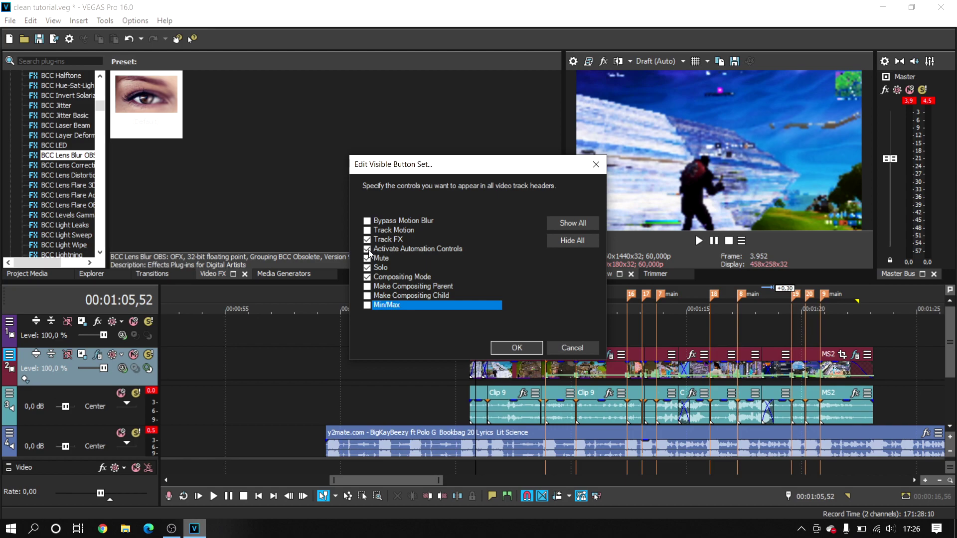
click(368, 249)
click(517, 348)
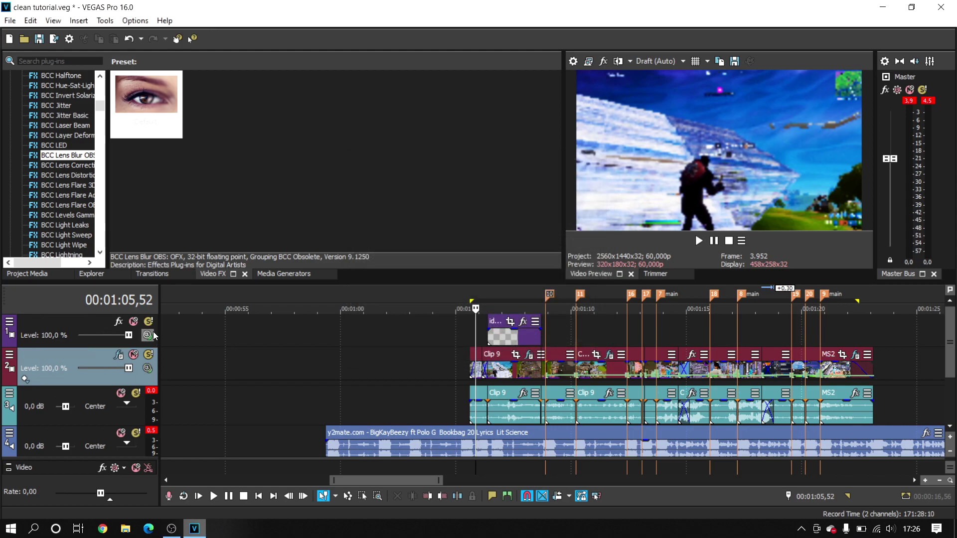
- Check the frames at the start of the montage and across the first Clip 9 events
click(469, 339)
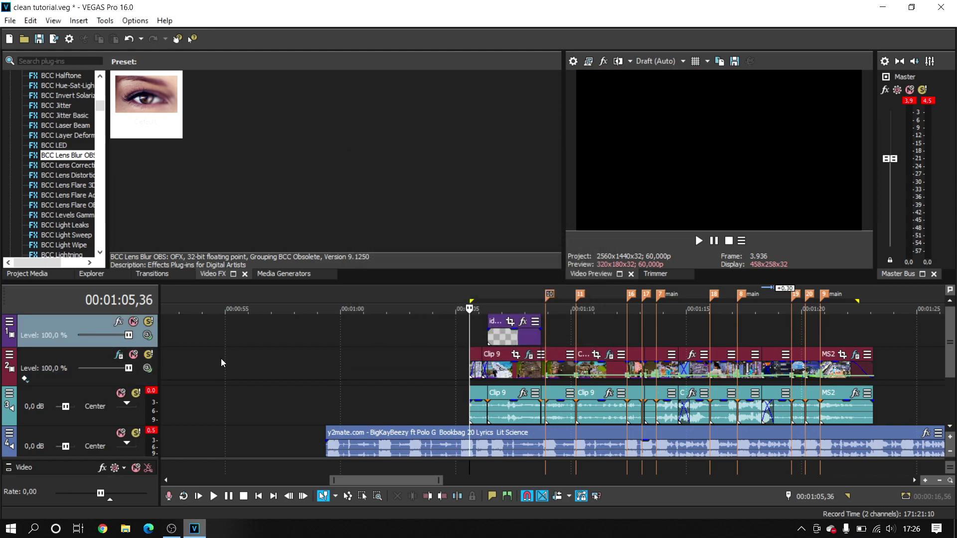
scroll(392, 381, up, 2)
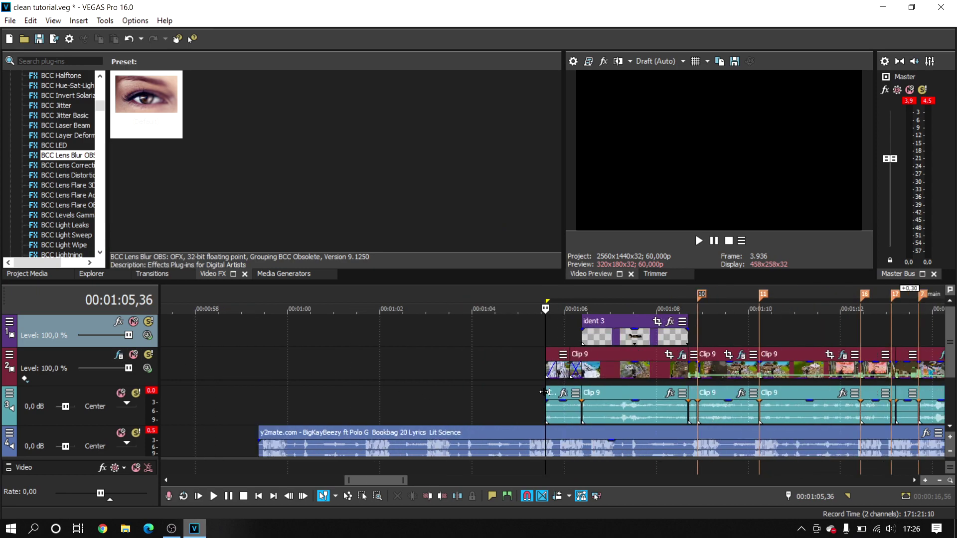
click(570, 352)
click(661, 354)
click(725, 354)
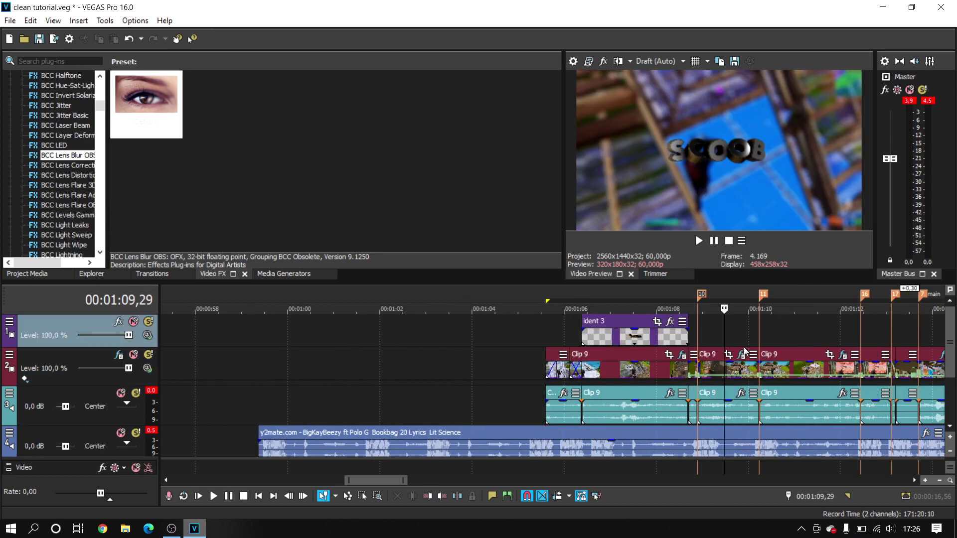
click(802, 355)
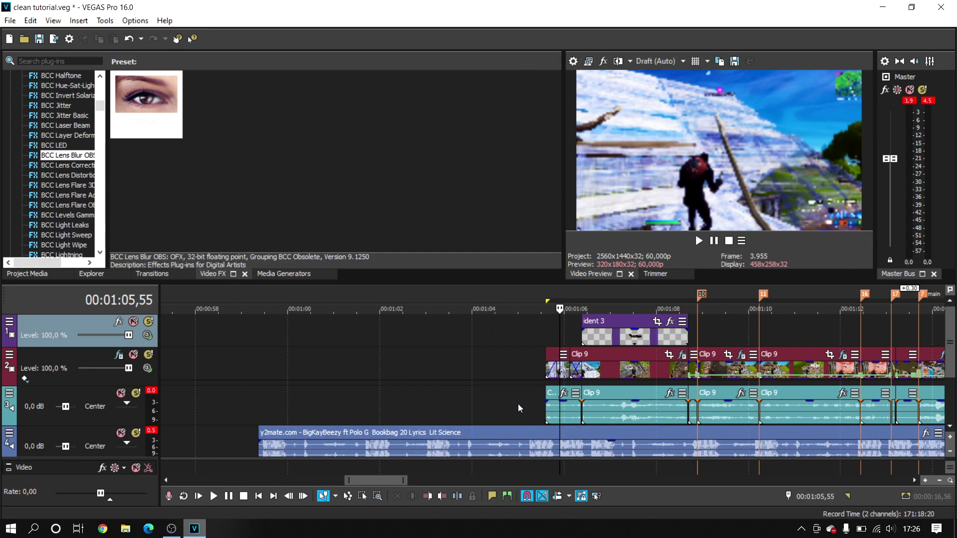
click(564, 336)
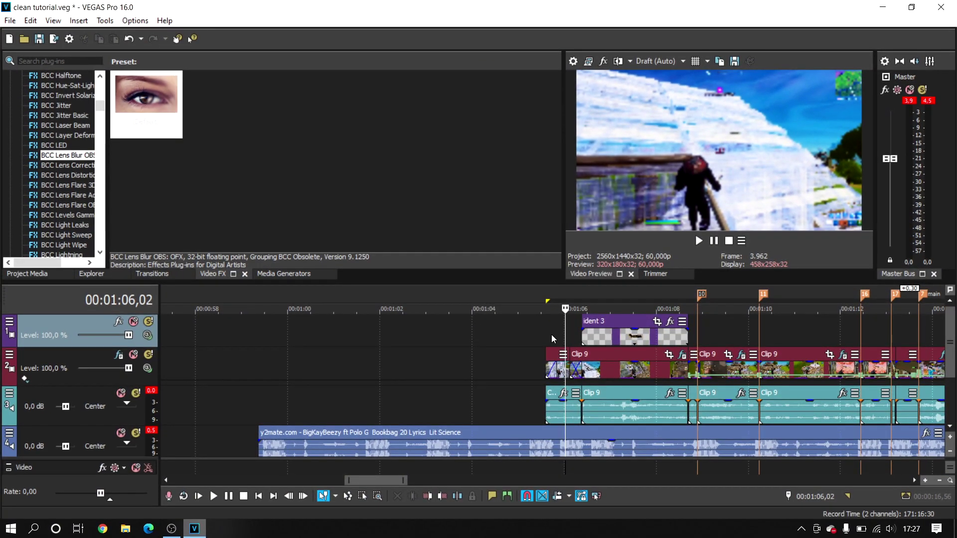
- Select the whole montage as the time range from 00:01:05,36 to 00:01:23,07
scroll(522, 336, down, 4)
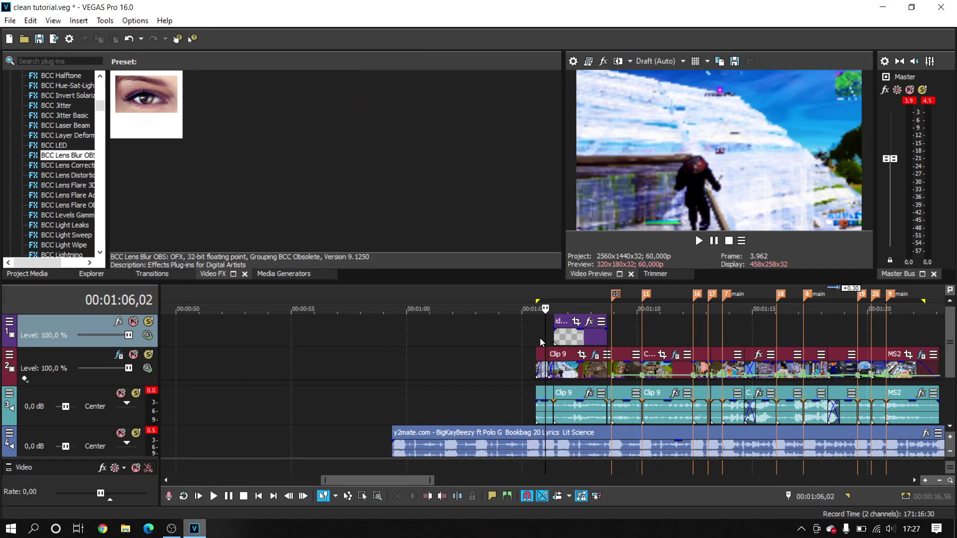
scroll(536, 338, down, 3)
scroll(535, 338, up, 3)
click(908, 334)
scroll(843, 333, down, 1)
scroll(658, 339, up, 1)
scroll(554, 341, down, 1)
drag(265, 330, 569, 330)
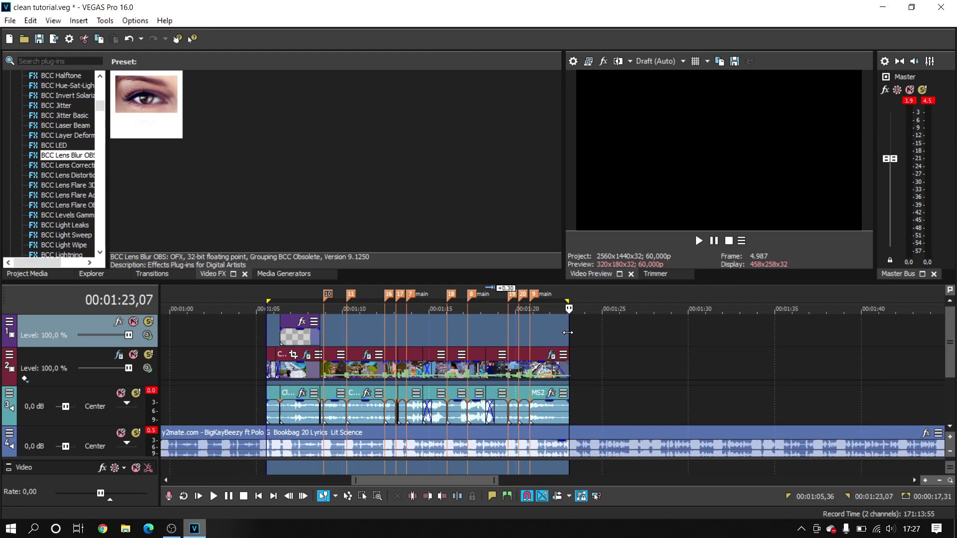
- Open Render As for the selected range, choose the MAGIX AVC/AAC MP4 format and look through its templates
click(7, 22)
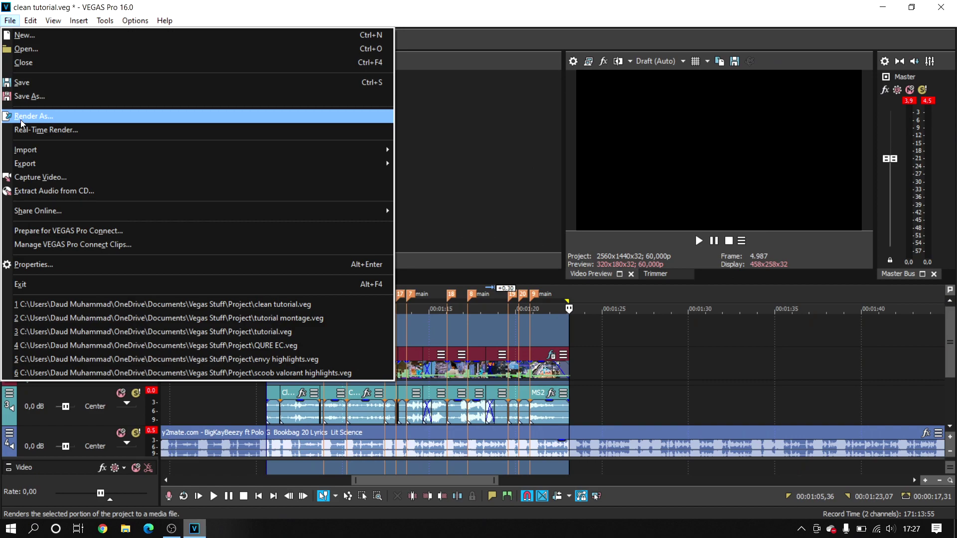
click(21, 122)
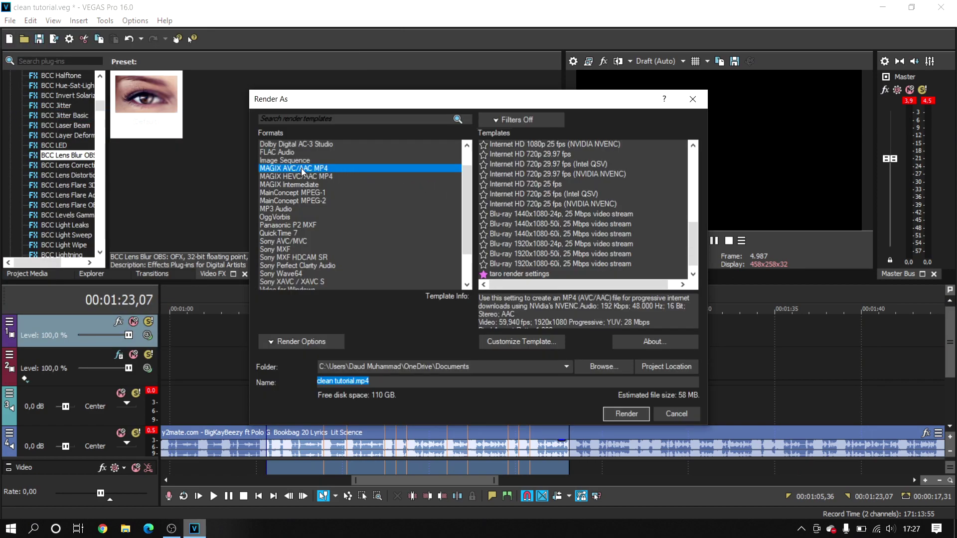
click(297, 166)
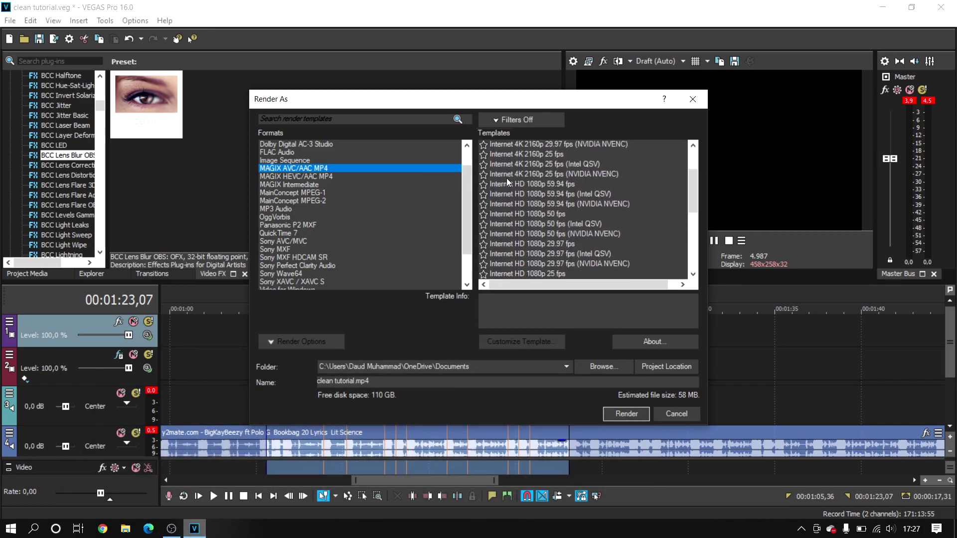
scroll(519, 219, down, 1)
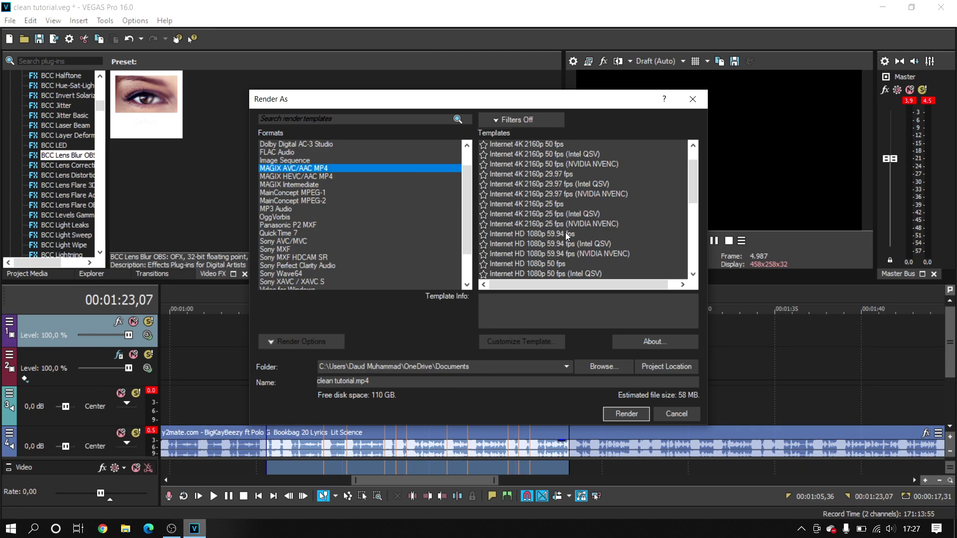
scroll(563, 241, down, 1)
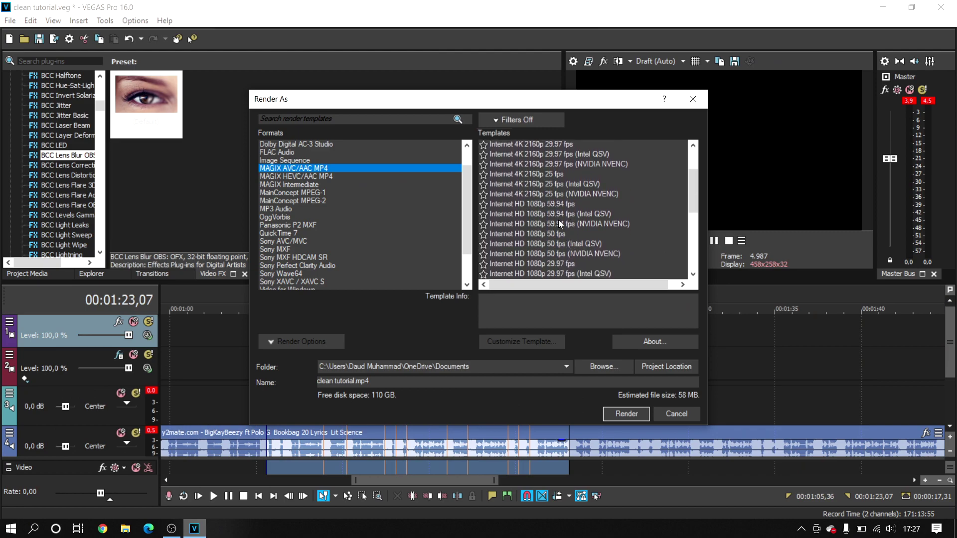
scroll(559, 220, down, 8)
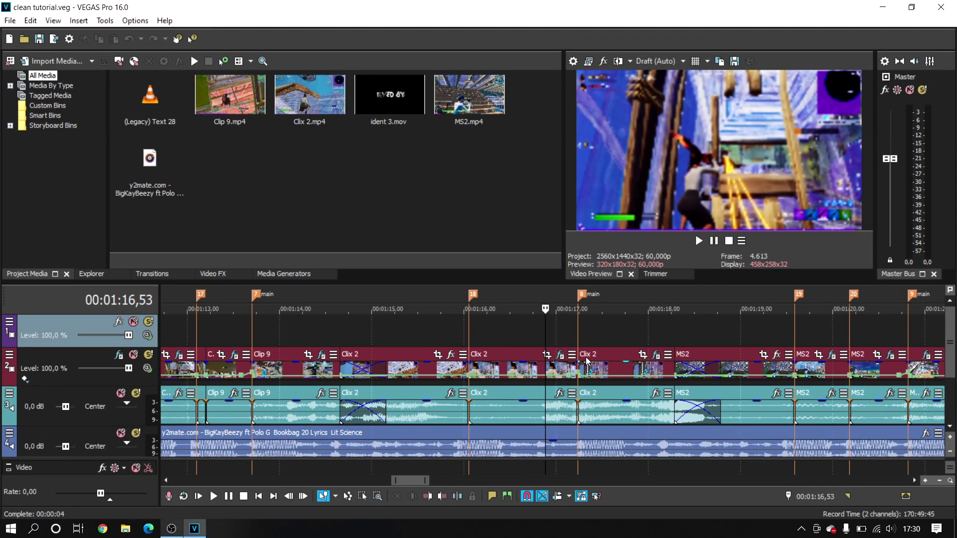
- Try shifting the short crossfade between the two Clix 2 events at marker 18, and move it back
scroll(587, 360, up, 3)
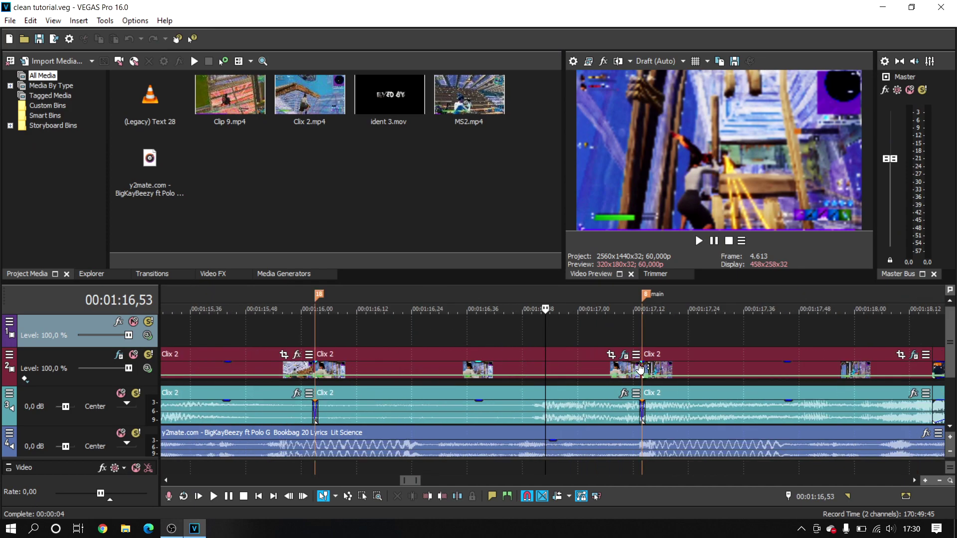
click(603, 343)
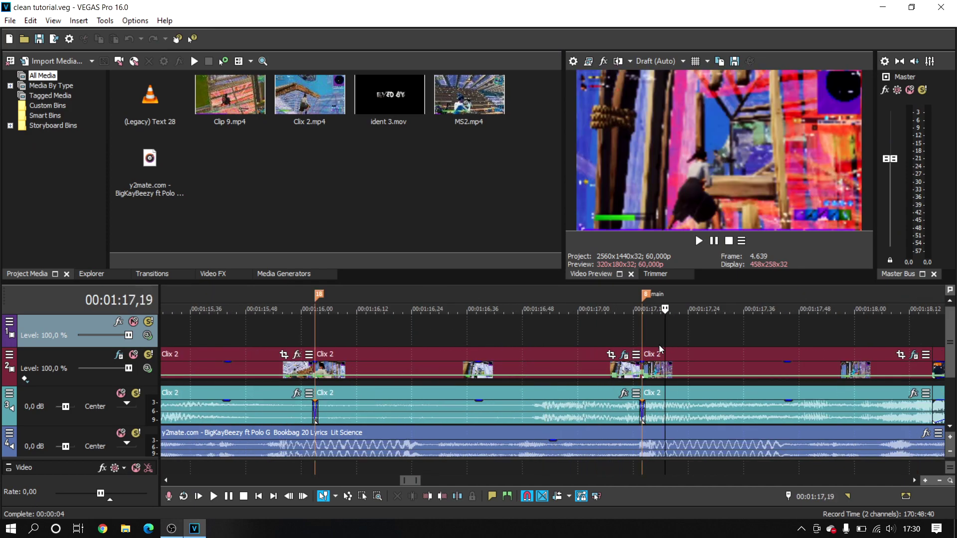
click(584, 349)
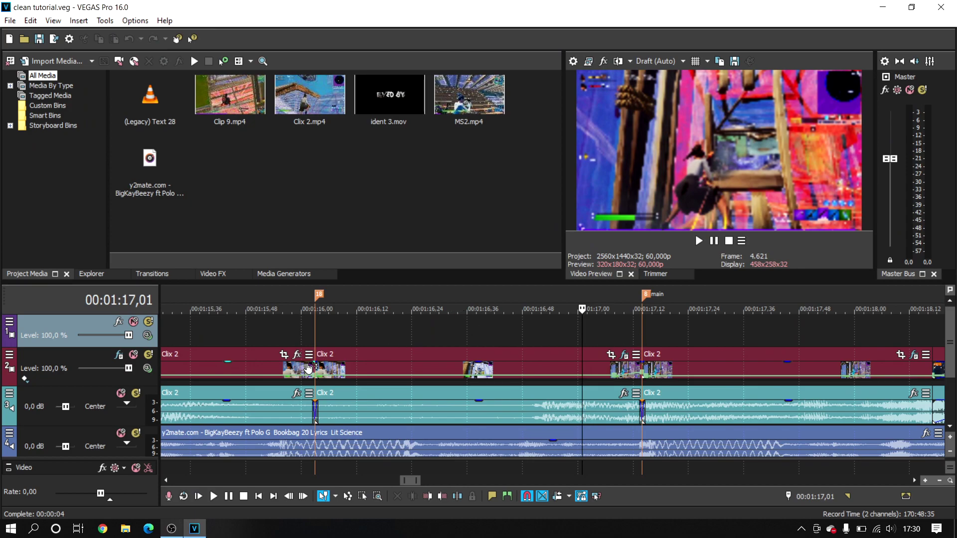
mouse_move(314, 368)
mouse_down()
mouse_move(260, 362)
mouse_move(282, 373)
mouse_move(319, 369)
mouse_up()
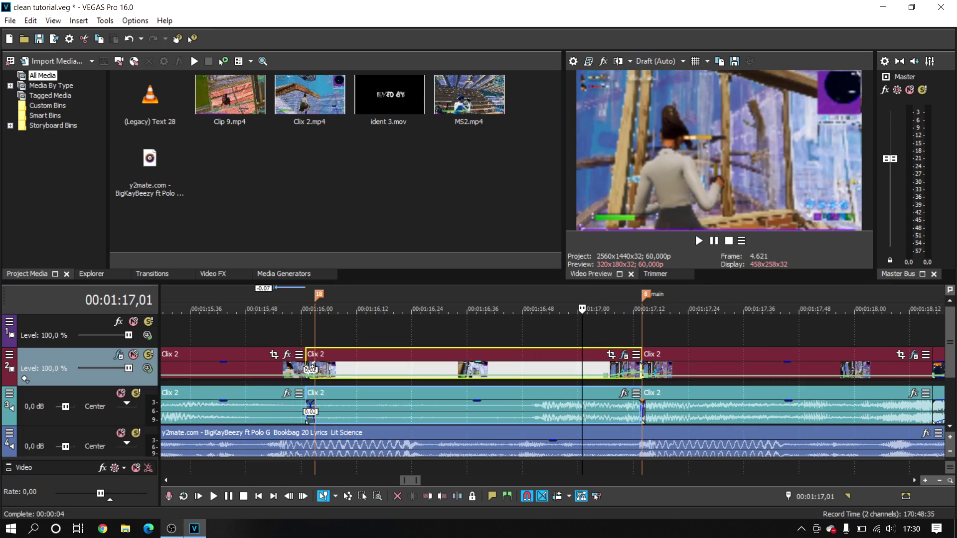
click(668, 344)
- Try lengthening the crossfade from the Clix 2 event into MS2, and shorten it back to its earlier length
scroll(668, 345, down, 2)
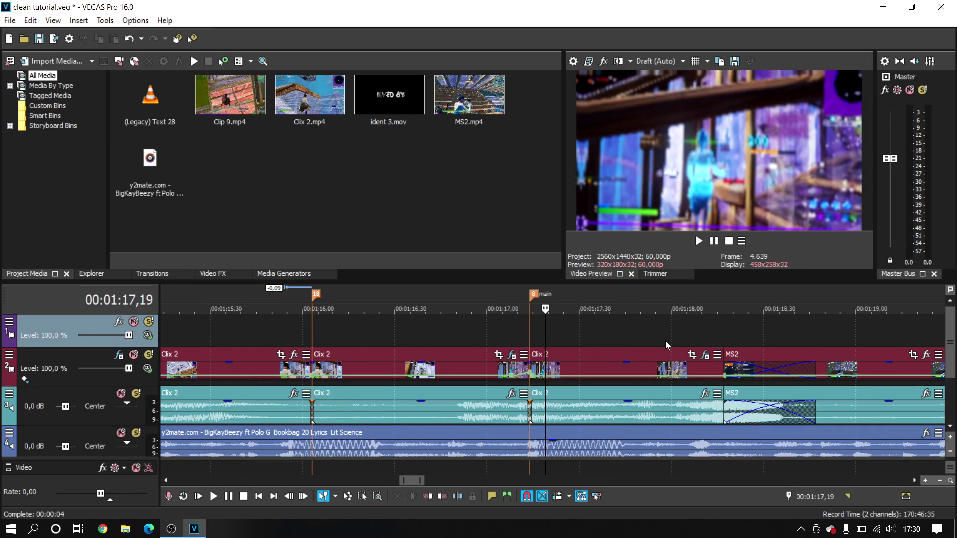
scroll(668, 345, down, 2)
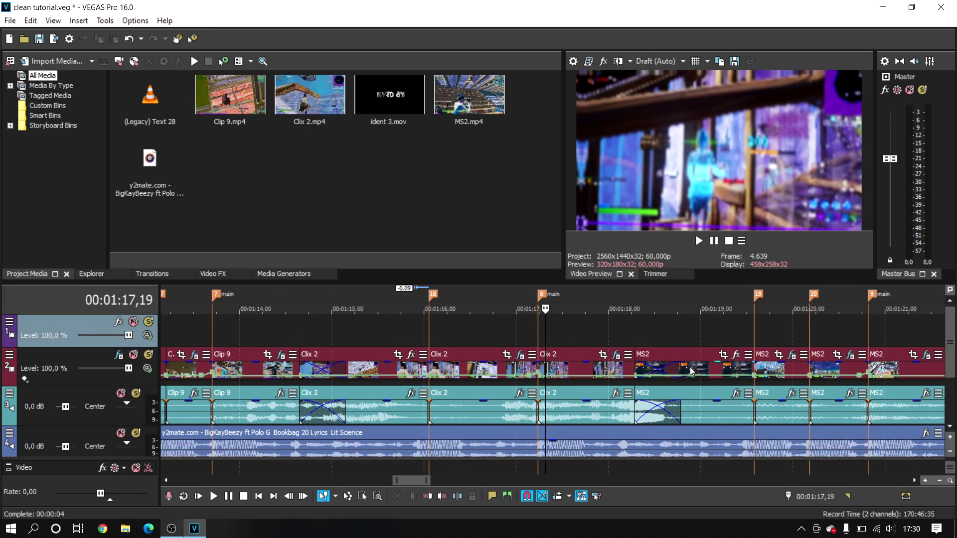
click(679, 370)
mouse_move(679, 370)
mouse_down()
mouse_move(634, 370)
mouse_move(686, 370)
mouse_up()
scroll(598, 370, up, 4)
scroll(504, 381, down, 2)
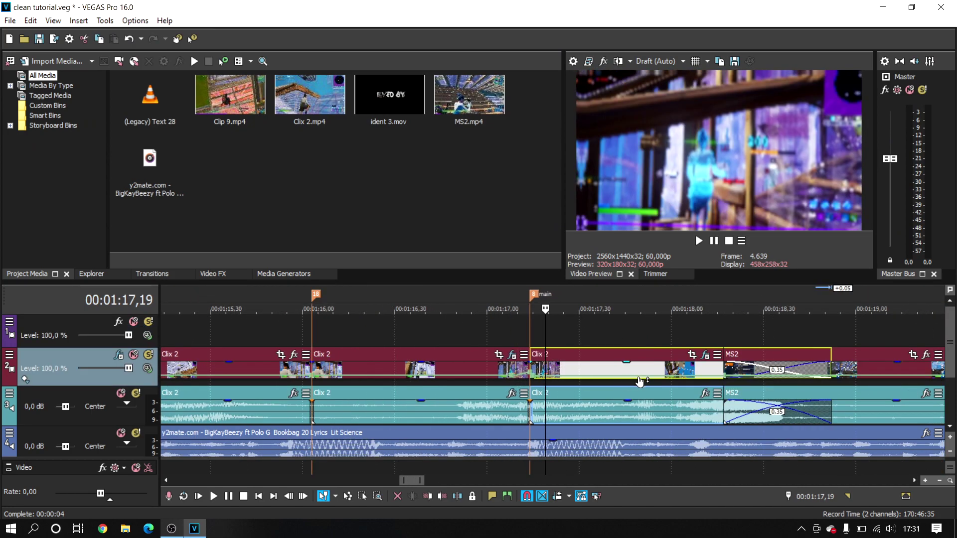
drag(829, 370, 815, 370)
click(515, 332)
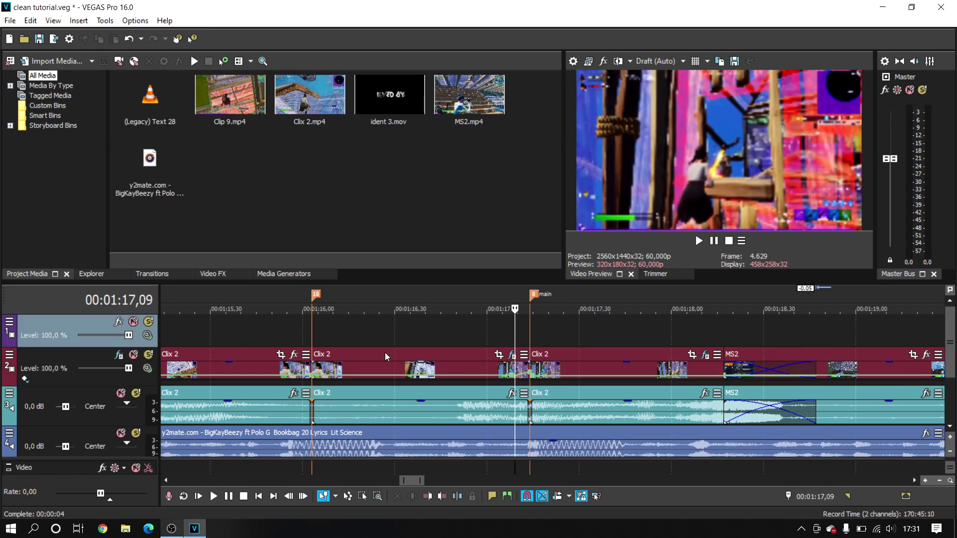
- Inspect the cut between the two Clix 2 events at marker 18 in the expanded edit view, and close that view
click(303, 330)
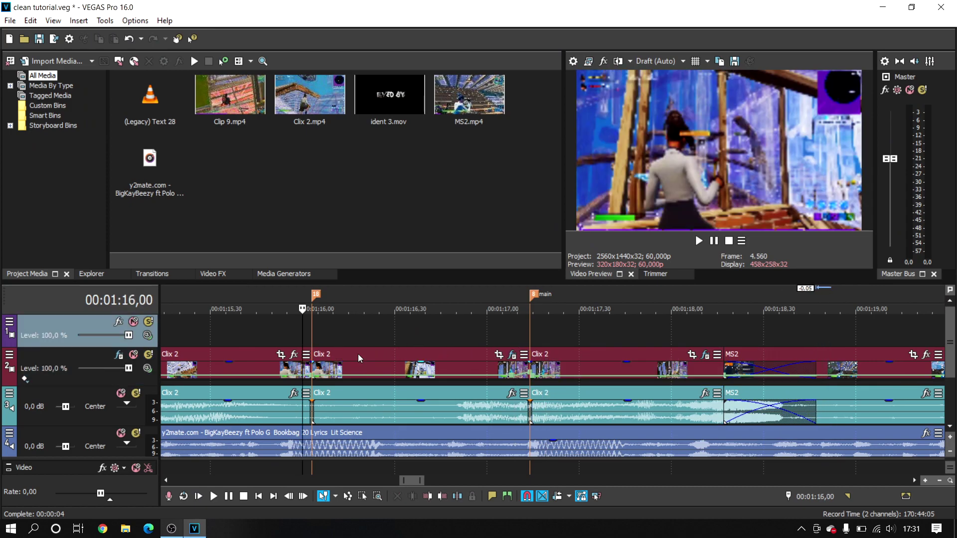
double_click(310, 368)
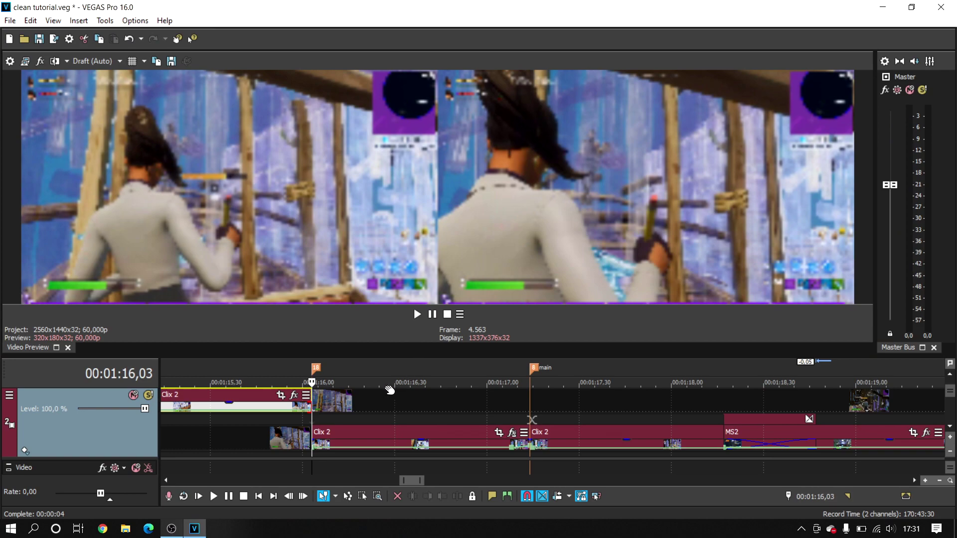
scroll(348, 413, down, 1)
scroll(385, 419, up, 4)
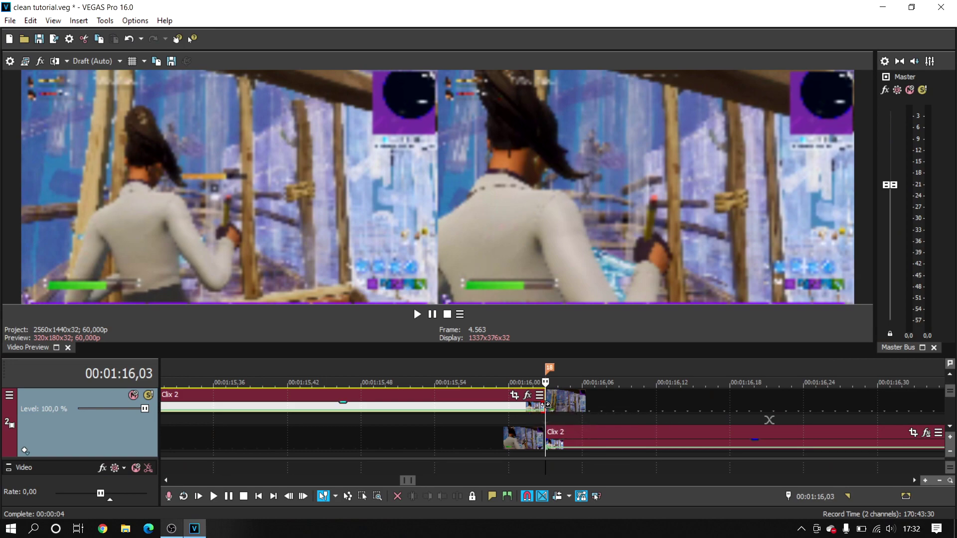
double_click(544, 407)
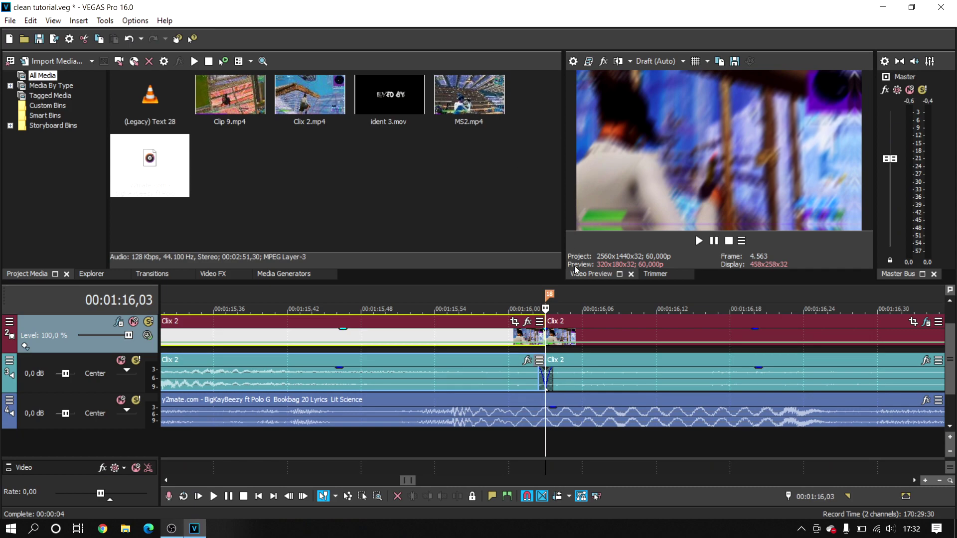
- Close the Video Preview and Project Media windows
click(631, 274)
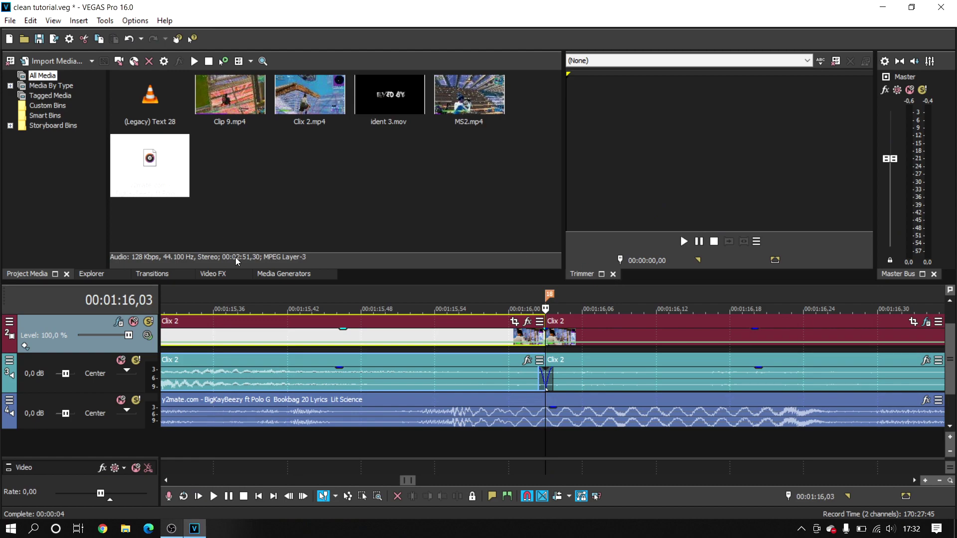
click(67, 274)
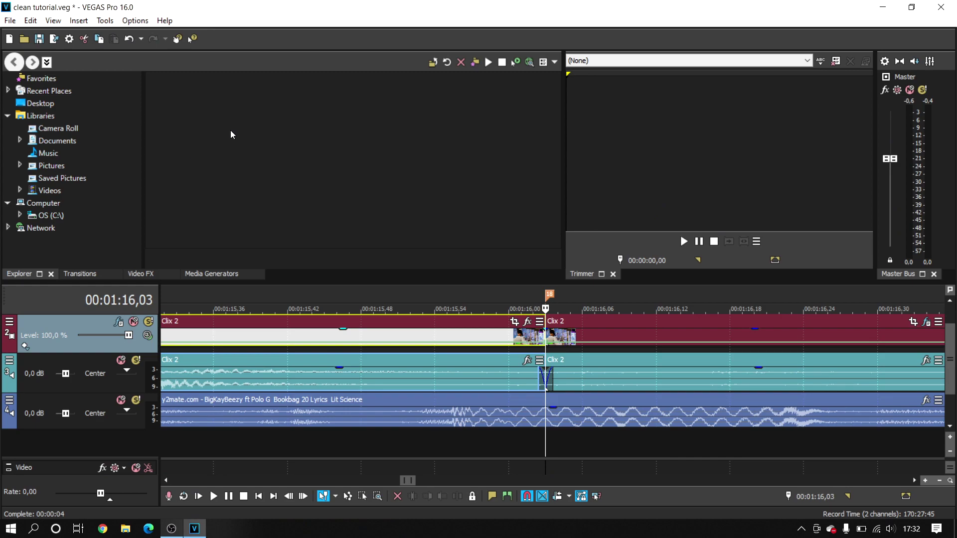
click(434, 338)
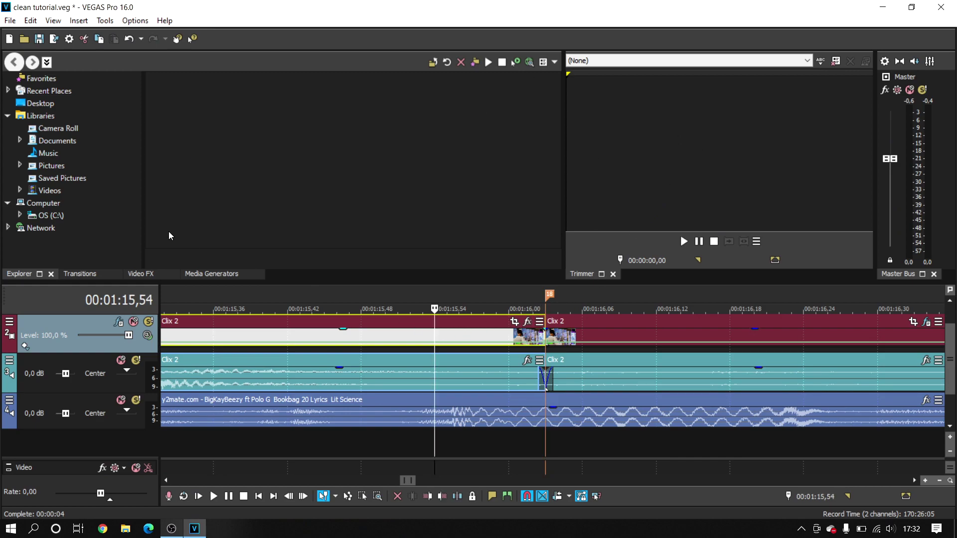
- Restore the window arrangement by applying the Default Layout
click(52, 20)
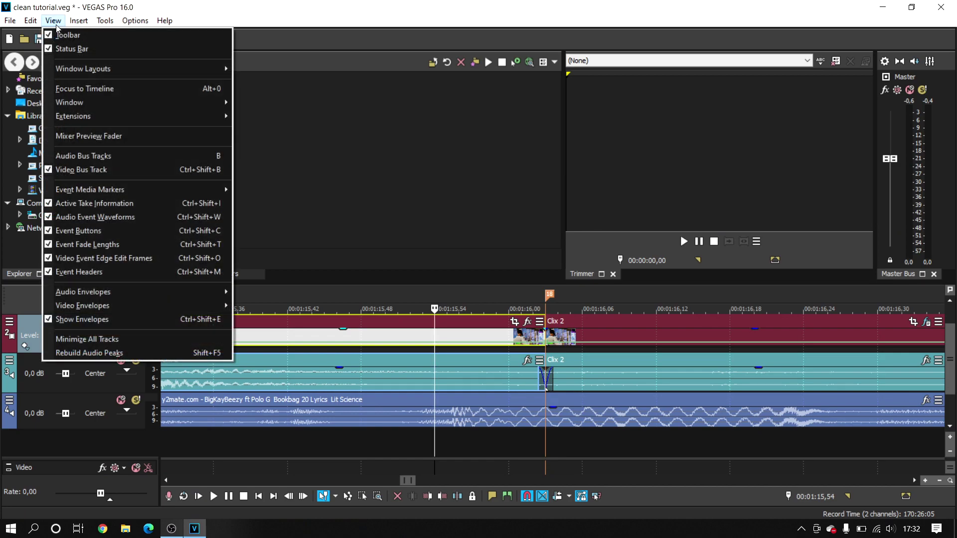
mouse_move(68, 75)
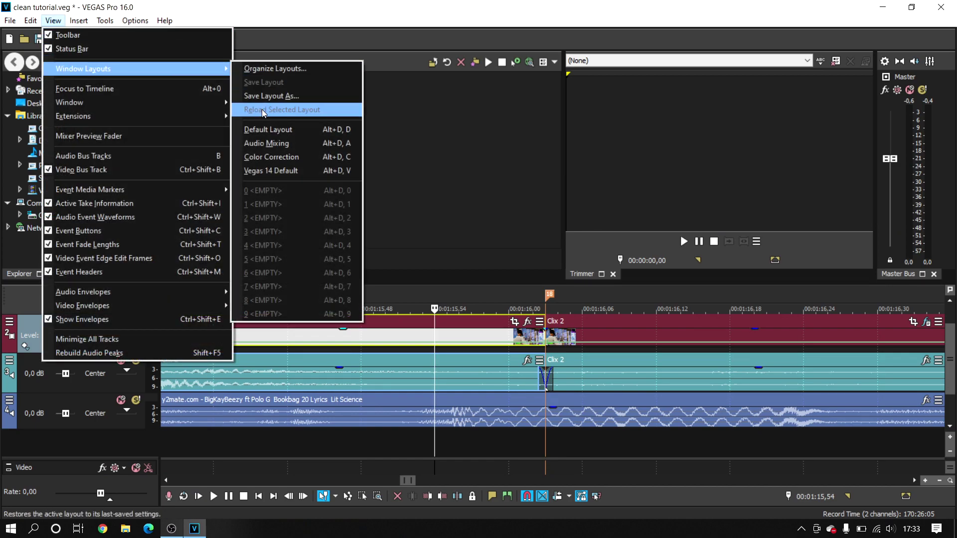
click(260, 131)
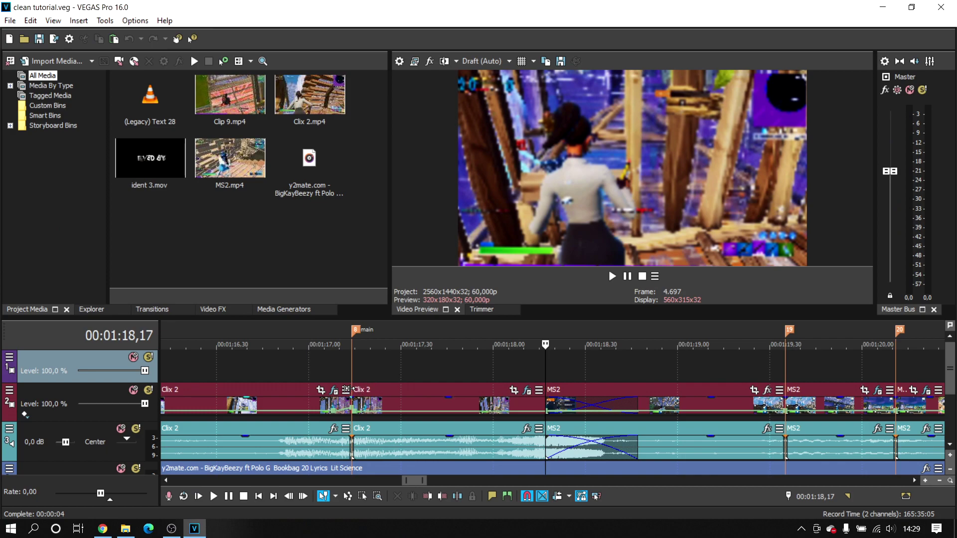
- Cycle through the timeline editing tools and return to the Normal Edit Tool
key(d)
key(d)
key(d)
key(d)
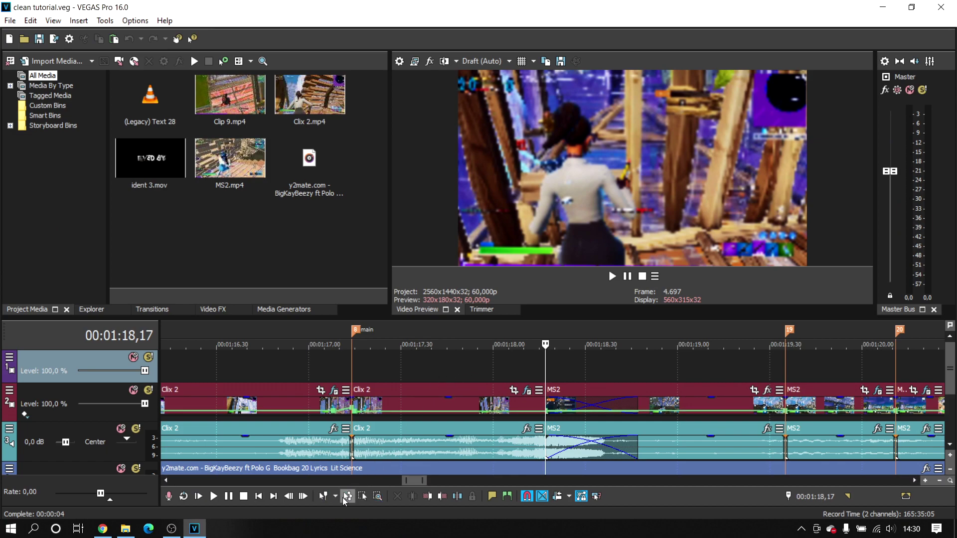
click(348, 496)
key(d)
key(d)
key(d)
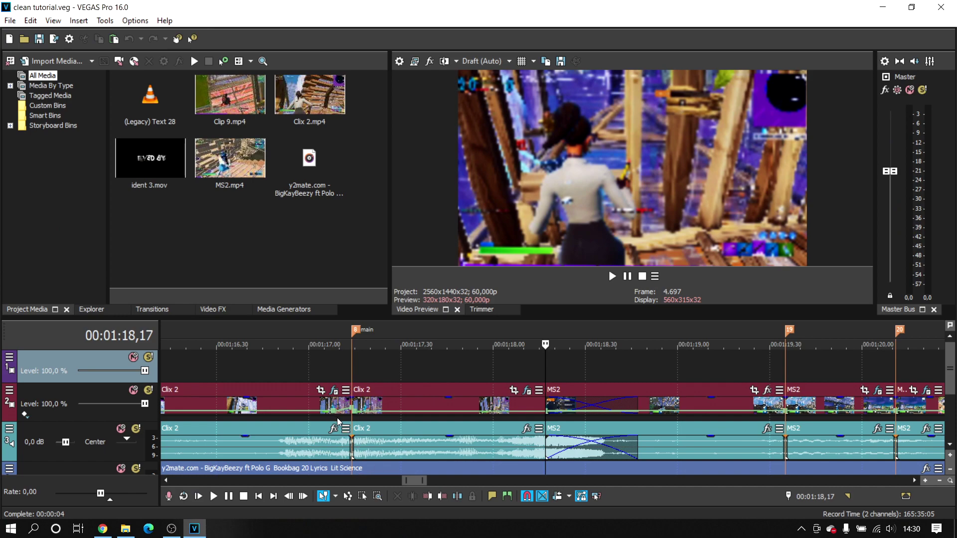
key(d)
key(d)
key(d)
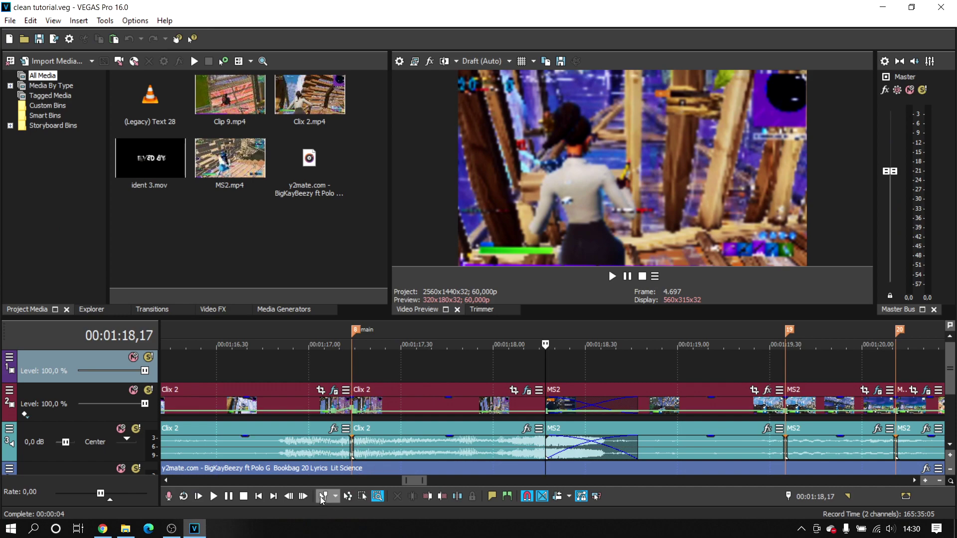
click(319, 493)
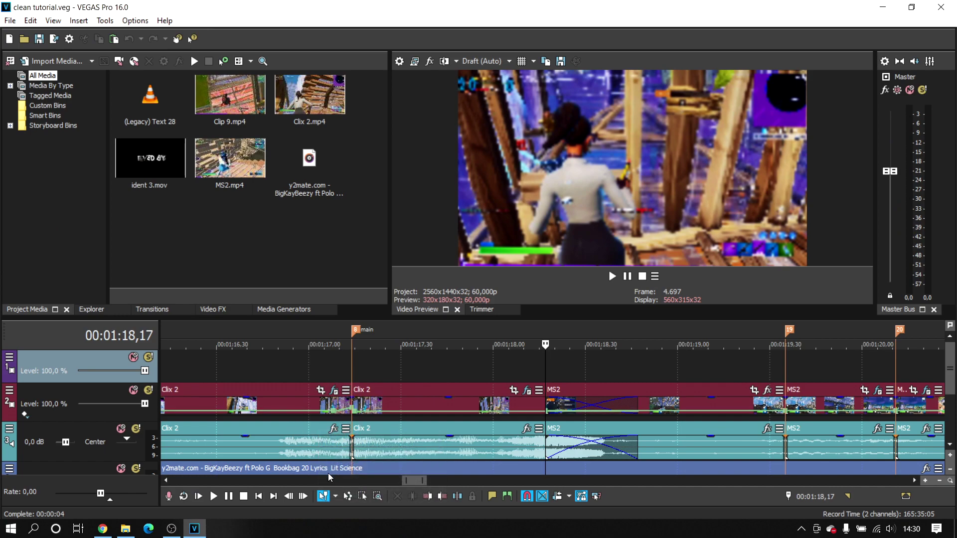
- Open the Video Event FX of the Clix 2 event after marker 8, look over its effect chain, and close it
click(450, 385)
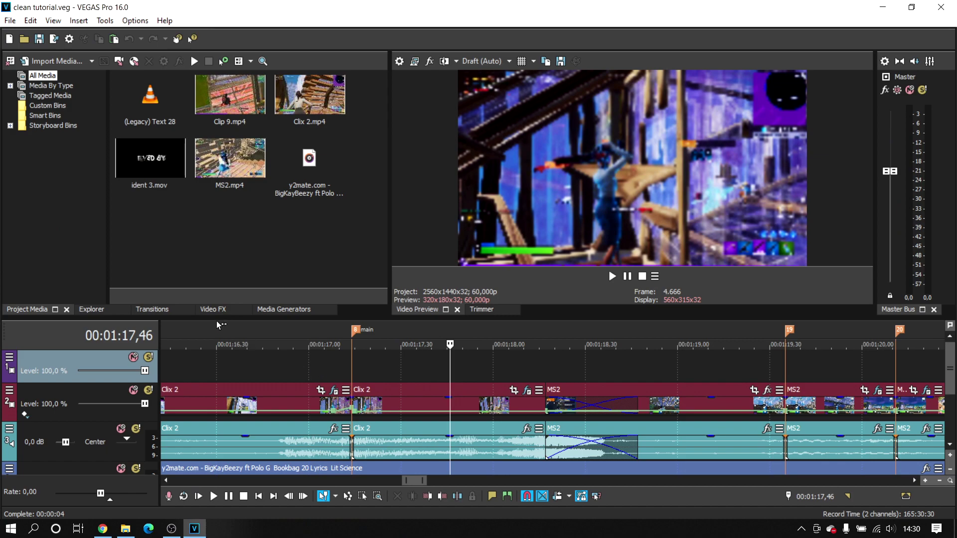
click(527, 390)
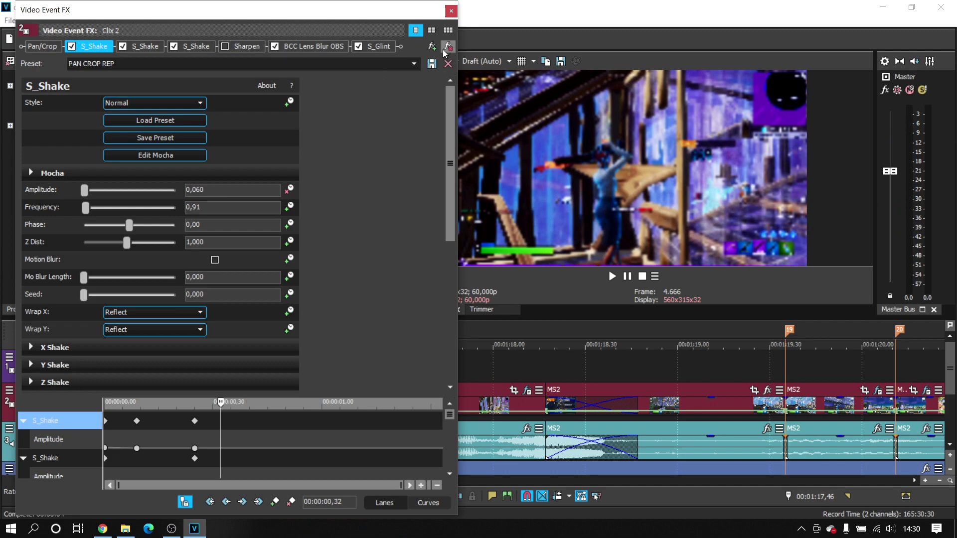
click(500, 372)
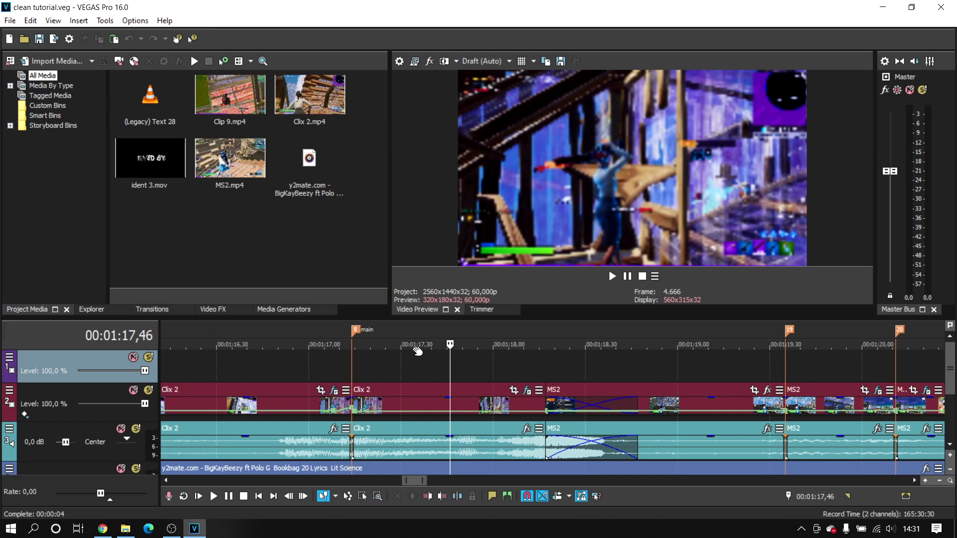
click(527, 390)
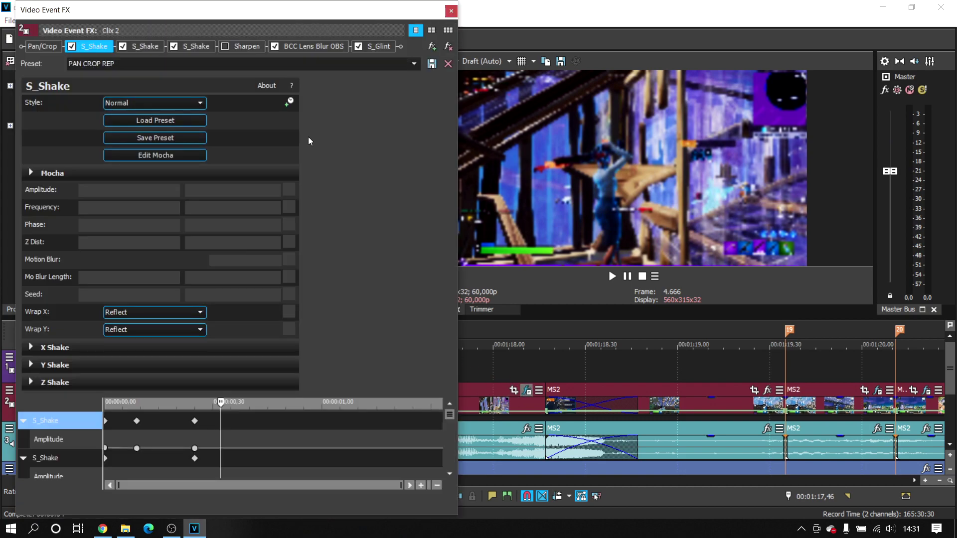
click(451, 10)
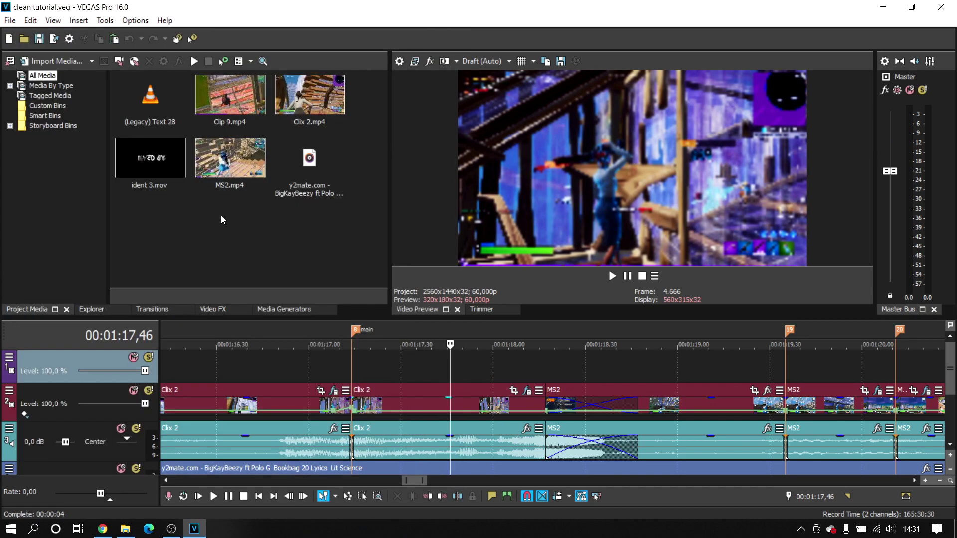
- Look up BCC Bulge among the video effects and check several frames of the Clix 2 event after marker 8
click(209, 309)
click(56, 215)
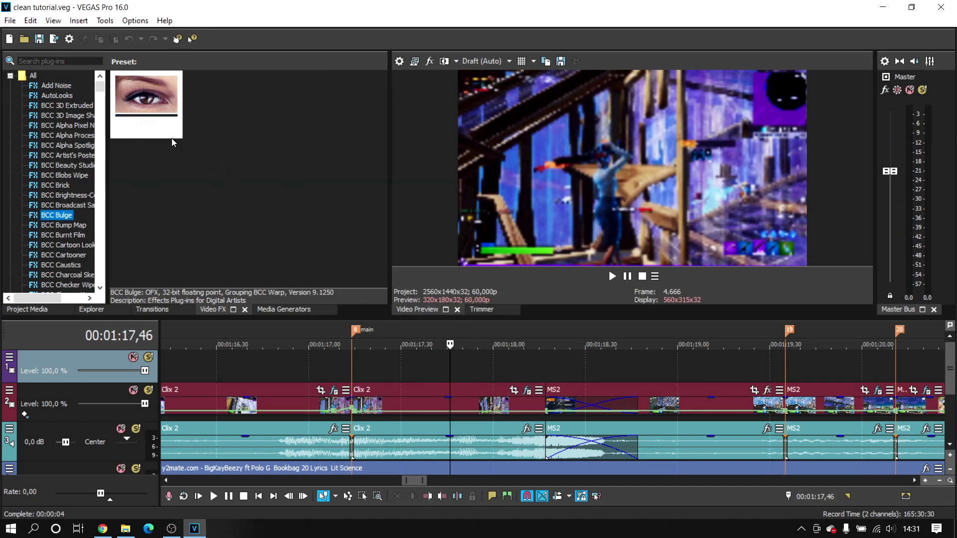
click(448, 333)
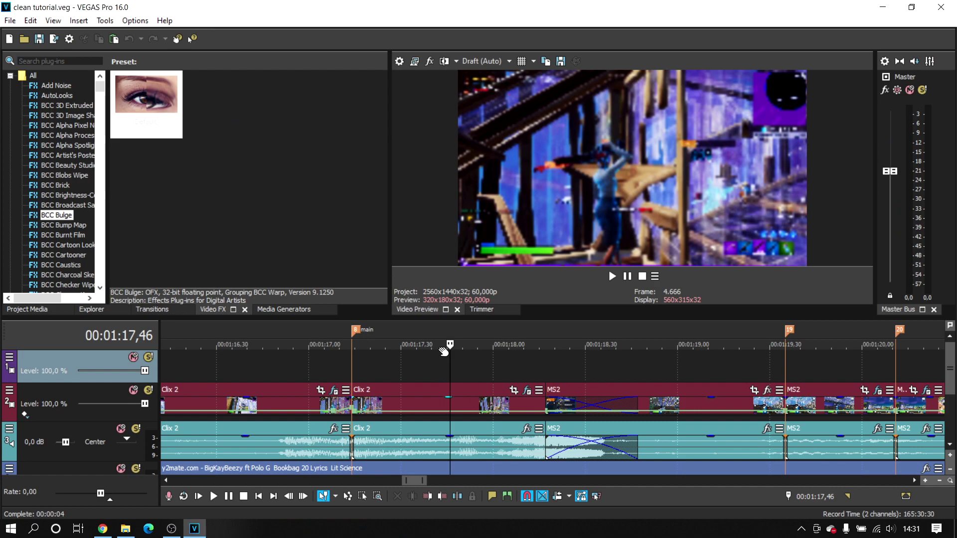
click(412, 376)
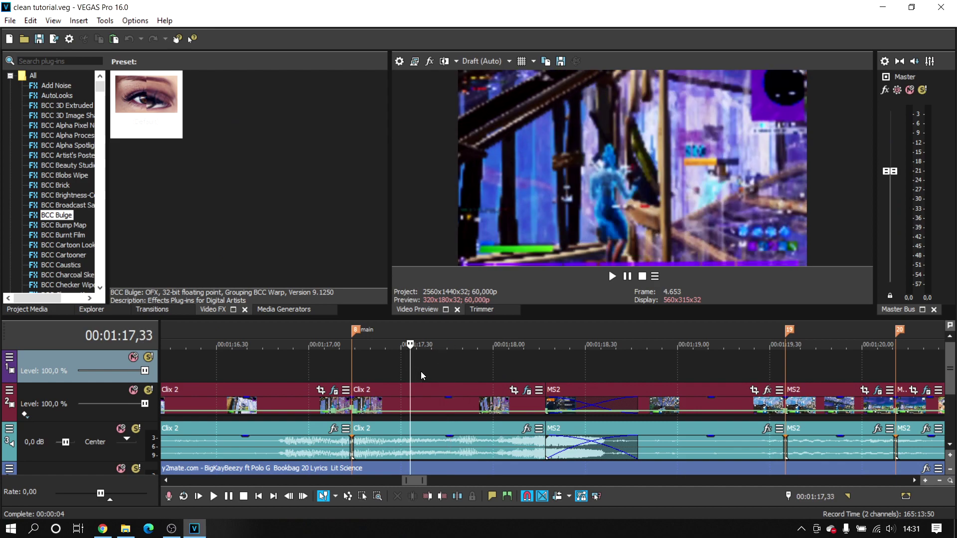
click(475, 369)
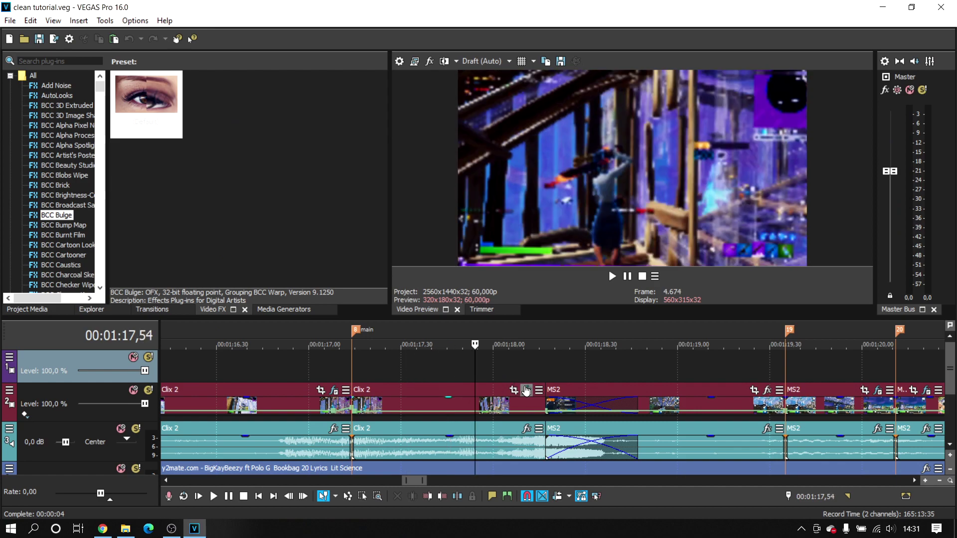
- Remove the first two S_Shake effects from the Video Event FX chain of the Clix 2 event after marker 8
click(527, 389)
click(104, 46)
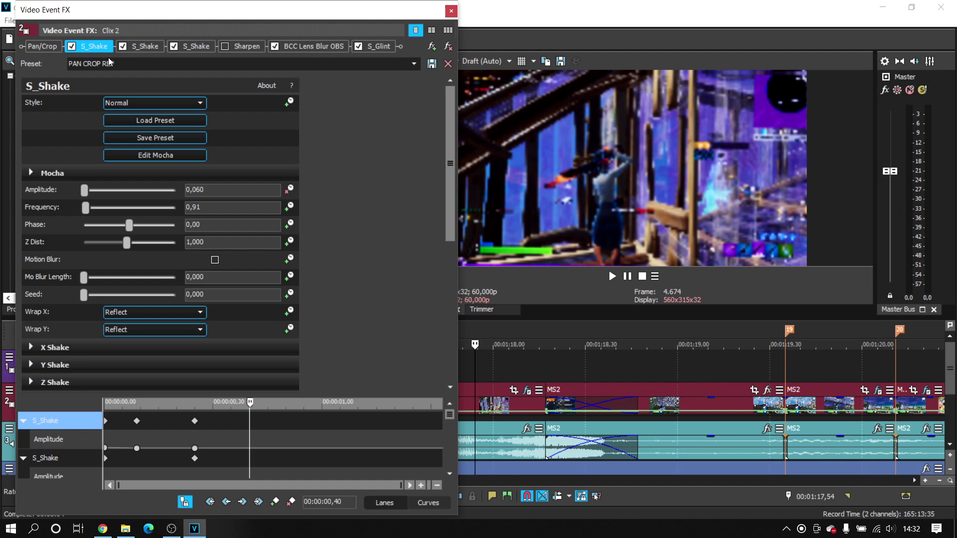
click(448, 48)
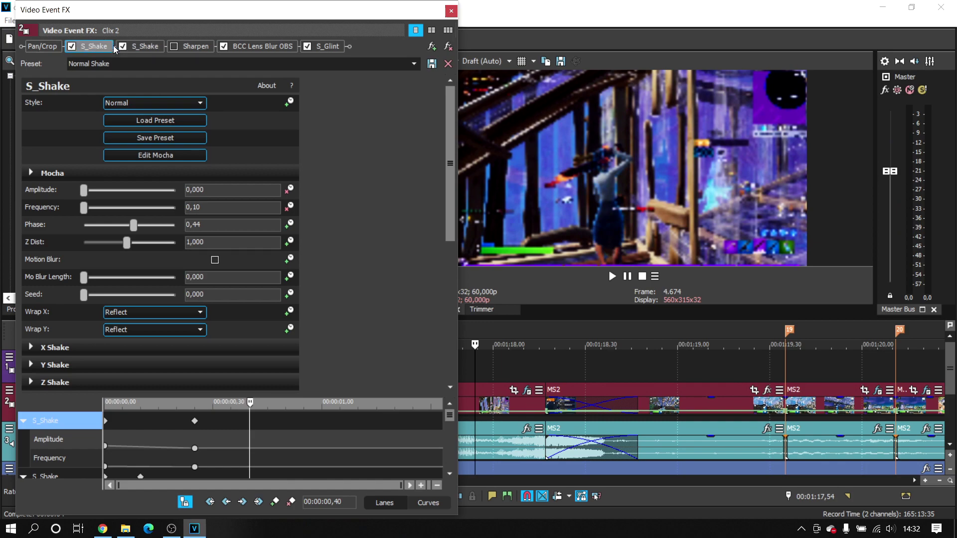
click(449, 48)
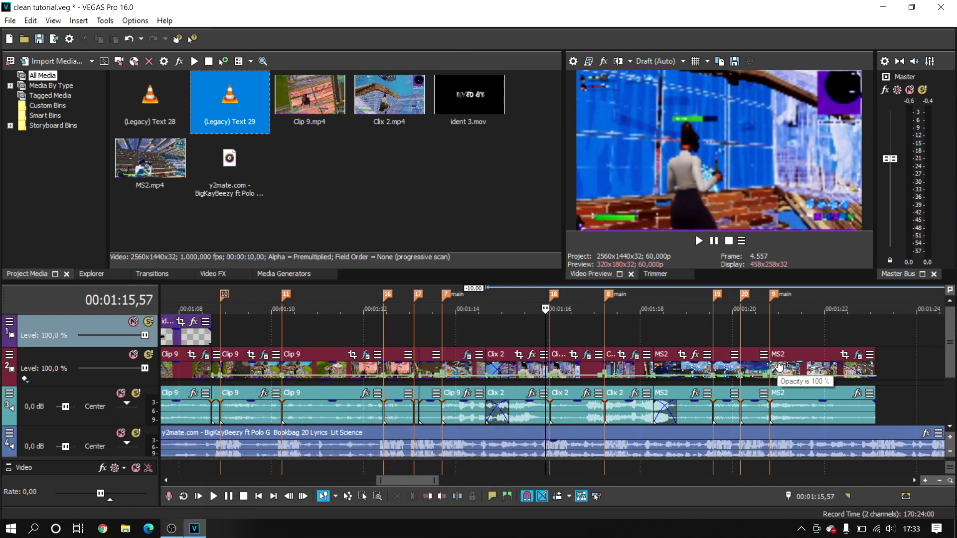
- Split the music at 00:01:23,07, where the last MS2 event ends, and move the leftover part about 00:00:03,49 later on its track
click(873, 334)
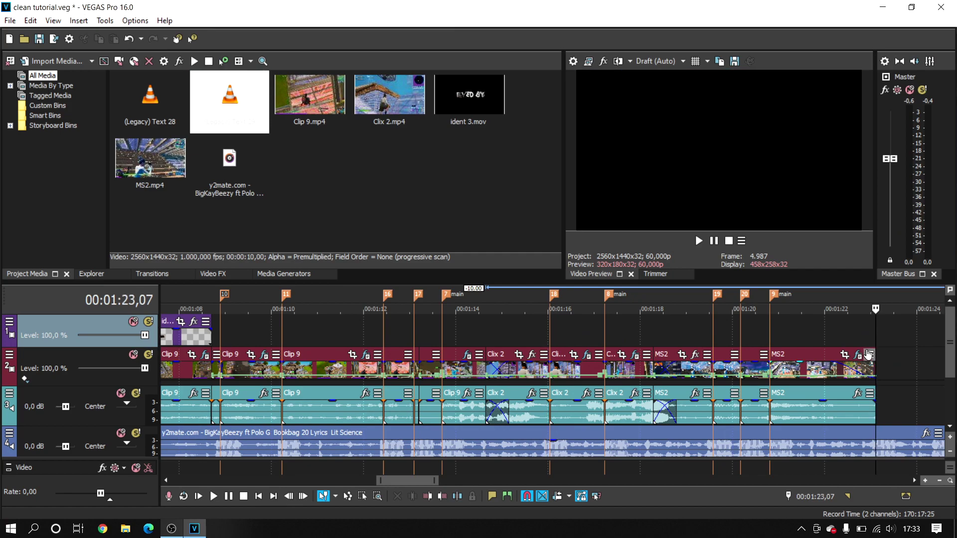
scroll(866, 349, down, 2)
click(885, 360)
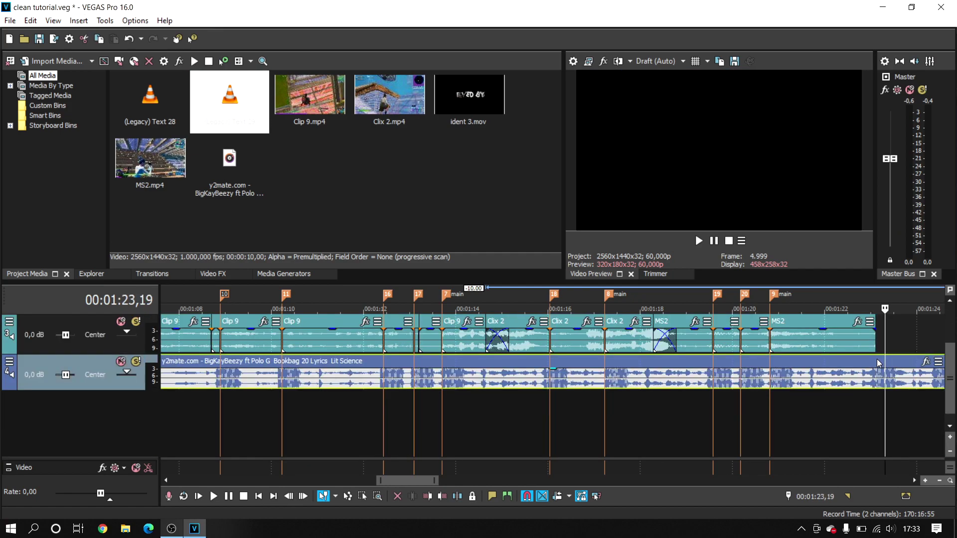
key(s)
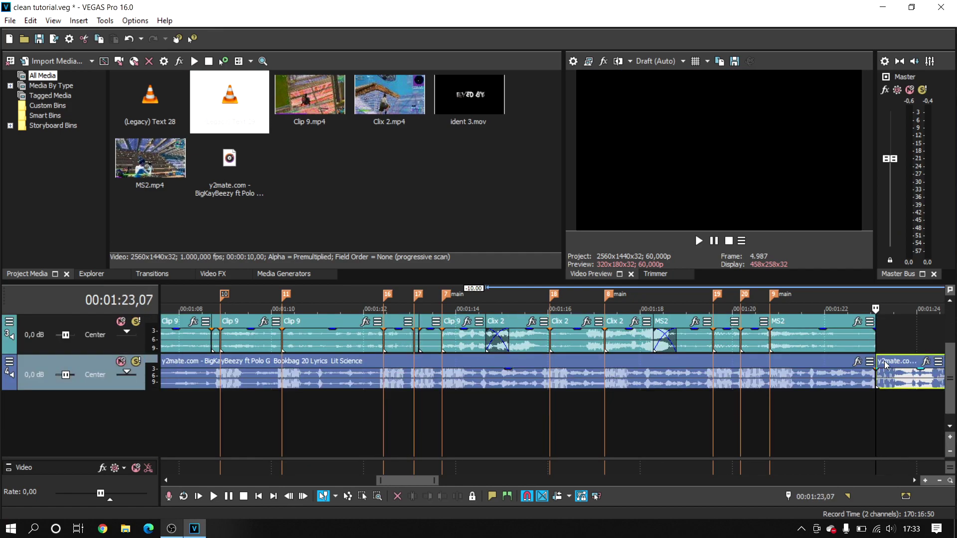
scroll(885, 364, down, 4)
drag(621, 364, 665, 355)
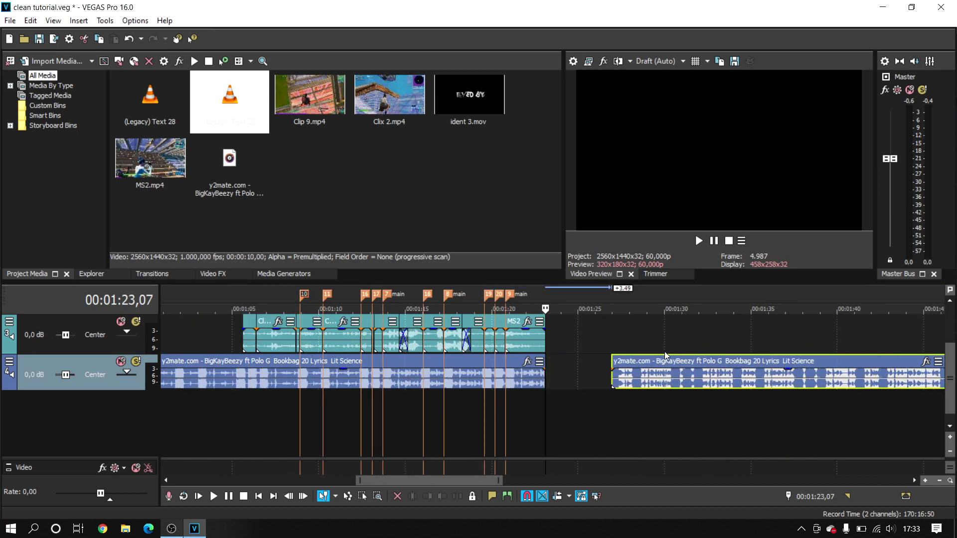
- Fade out the end of the music, starting slightly before the last MS2 event's video fade-out, and play the ending from 00:01:21,28
scroll(549, 381, up, 5)
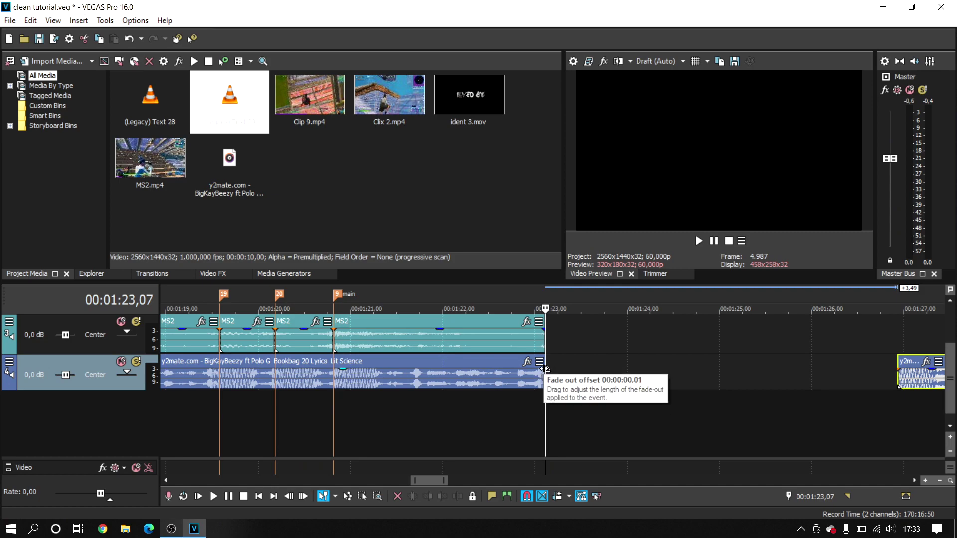
drag(541, 383, 540, 380)
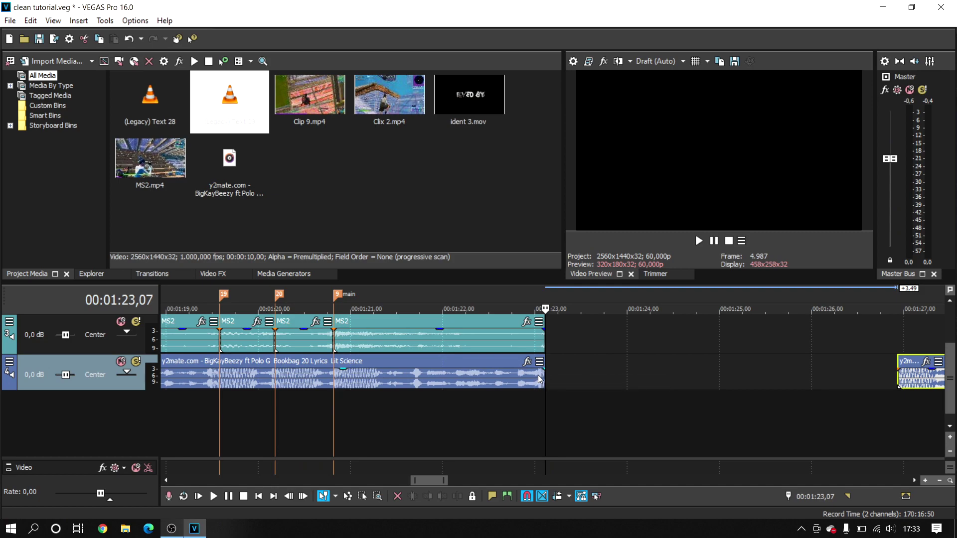
drag(547, 369, 462, 371)
scroll(462, 372, up, 2)
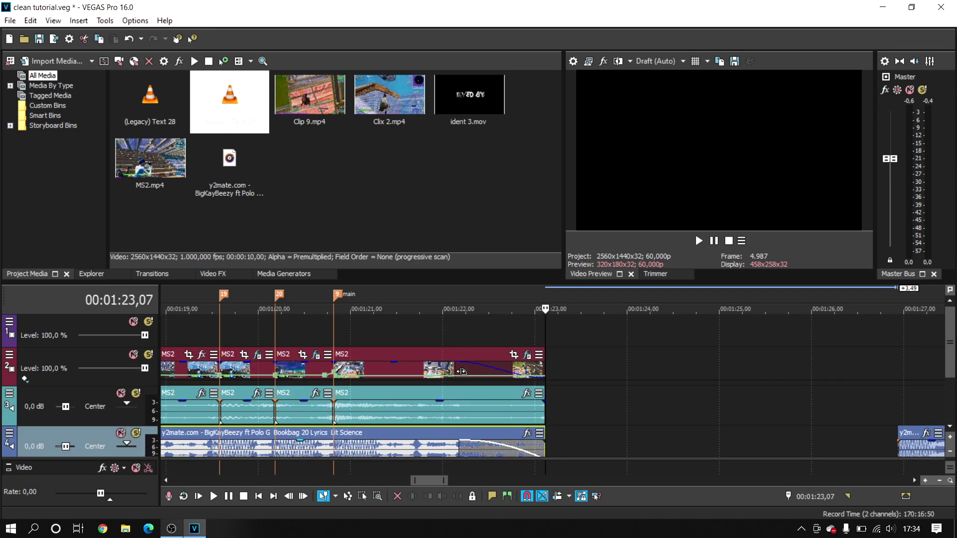
click(449, 339)
drag(459, 444, 422, 445)
click(394, 321)
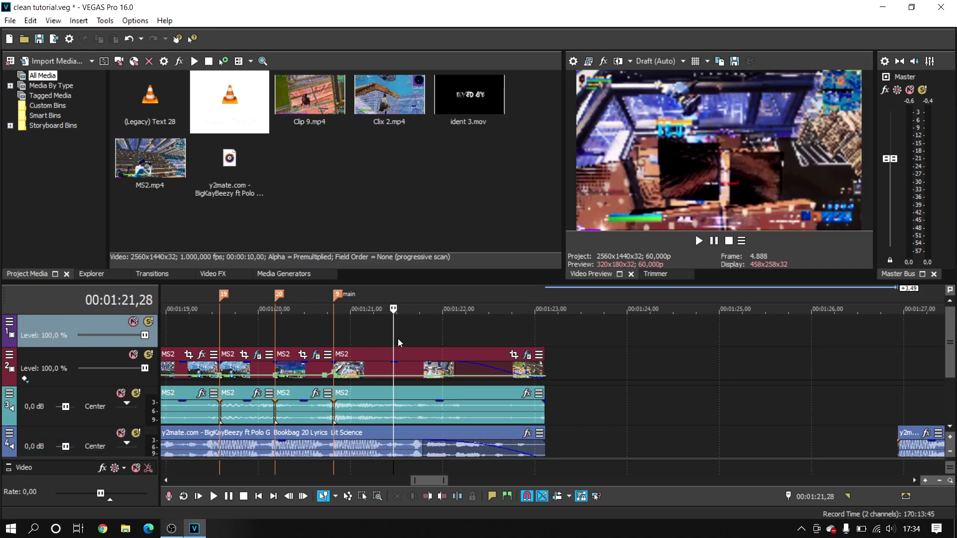
key(space)
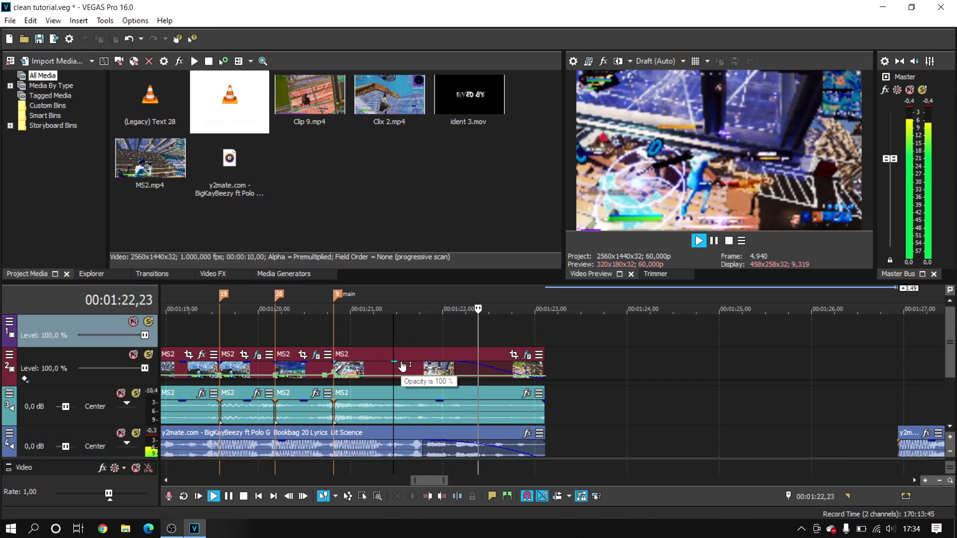
- Remove the fade-out from the end of the music and play the ending from 00:01:21,28
key(space)
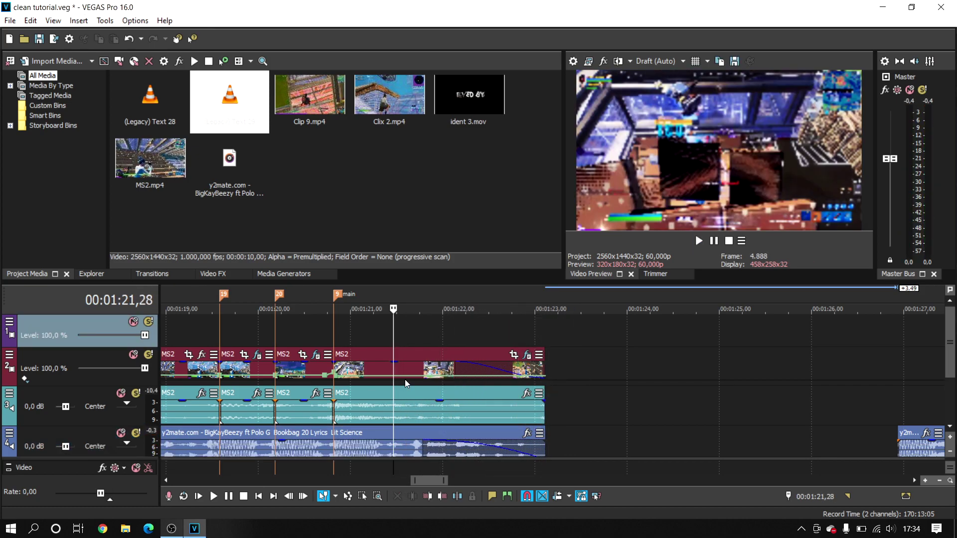
scroll(405, 379, down, 1)
drag(426, 416, 544, 418)
key(space)
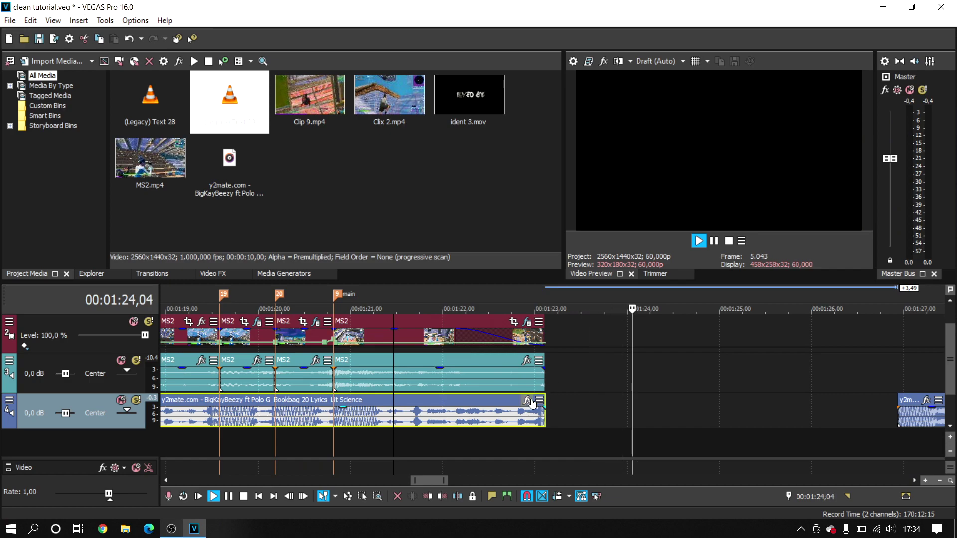
key(space)
- Fade out the music from shortly after marker 9 to its end, and play the ending from 00:01:20,57
drag(544, 411, 361, 412)
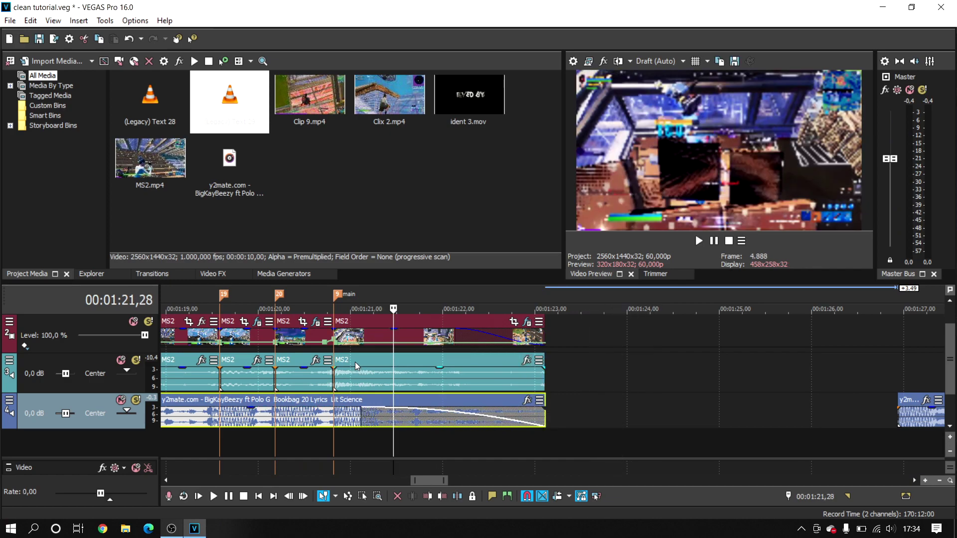
click(348, 330)
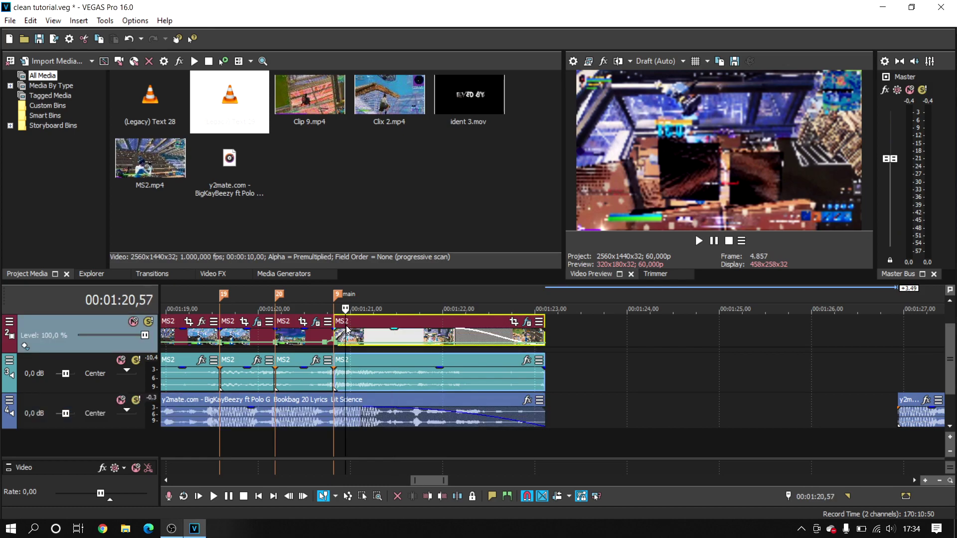
key(space)
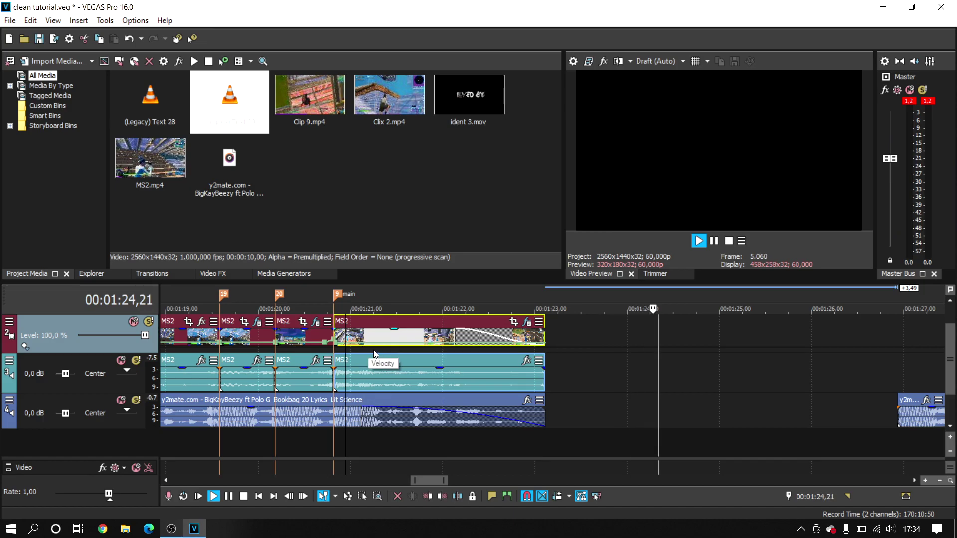
key(space)
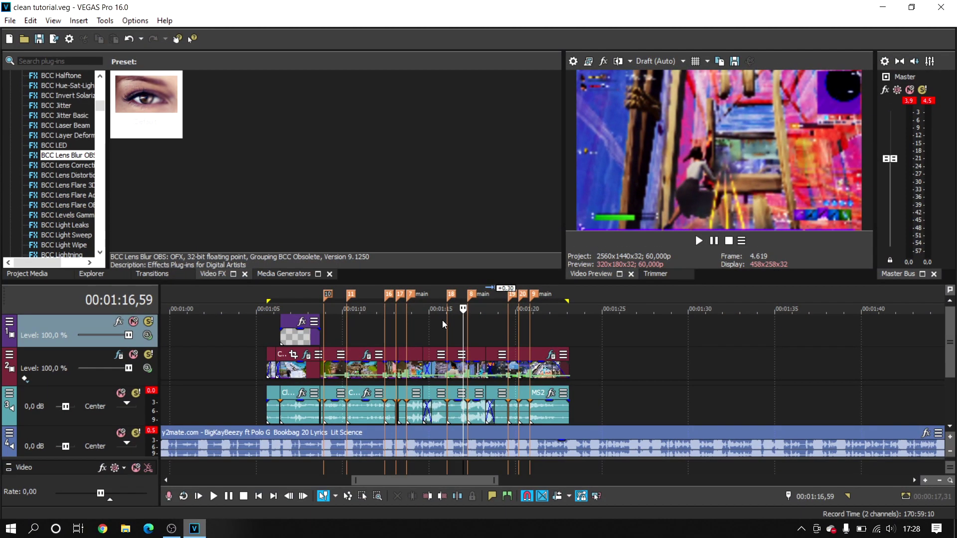
- Display the project's imported media and deselect ident 3.mov
click(12, 276)
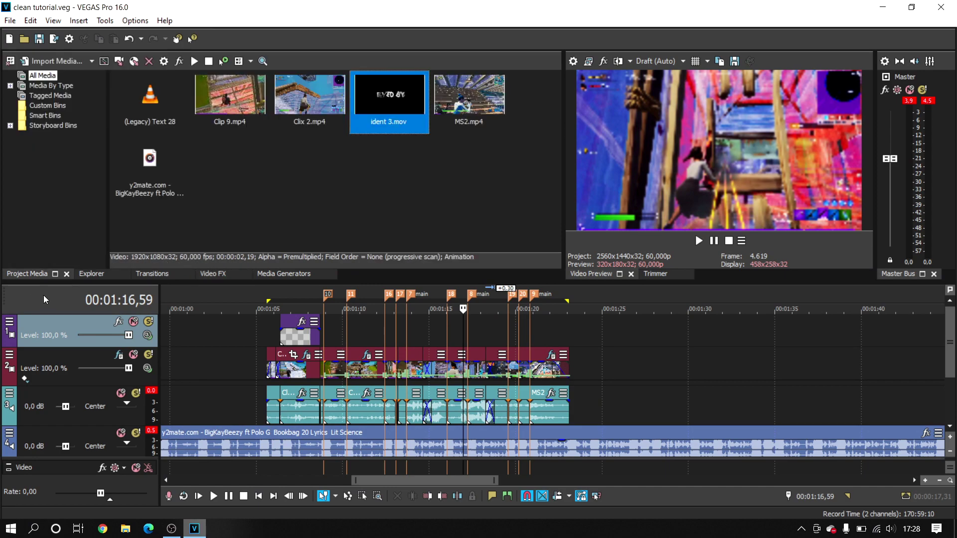
click(214, 202)
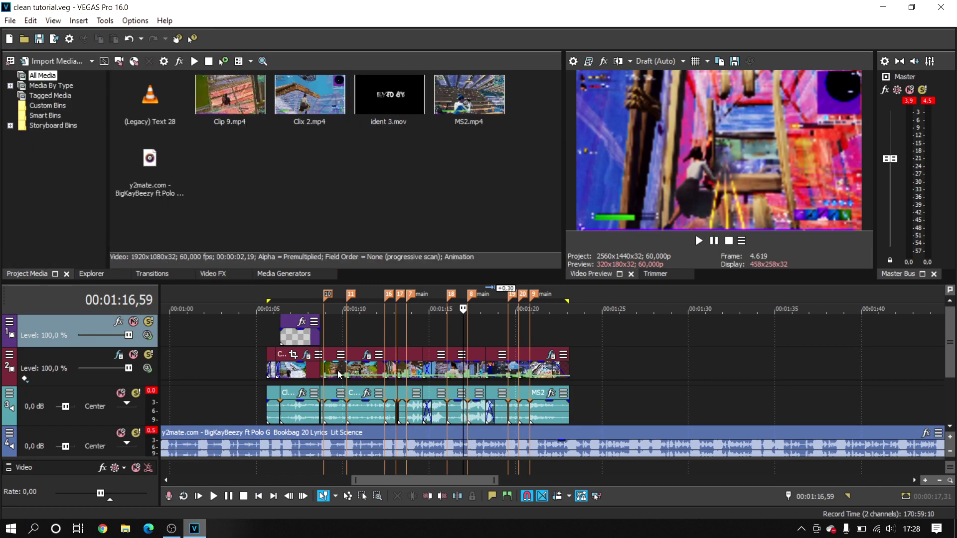